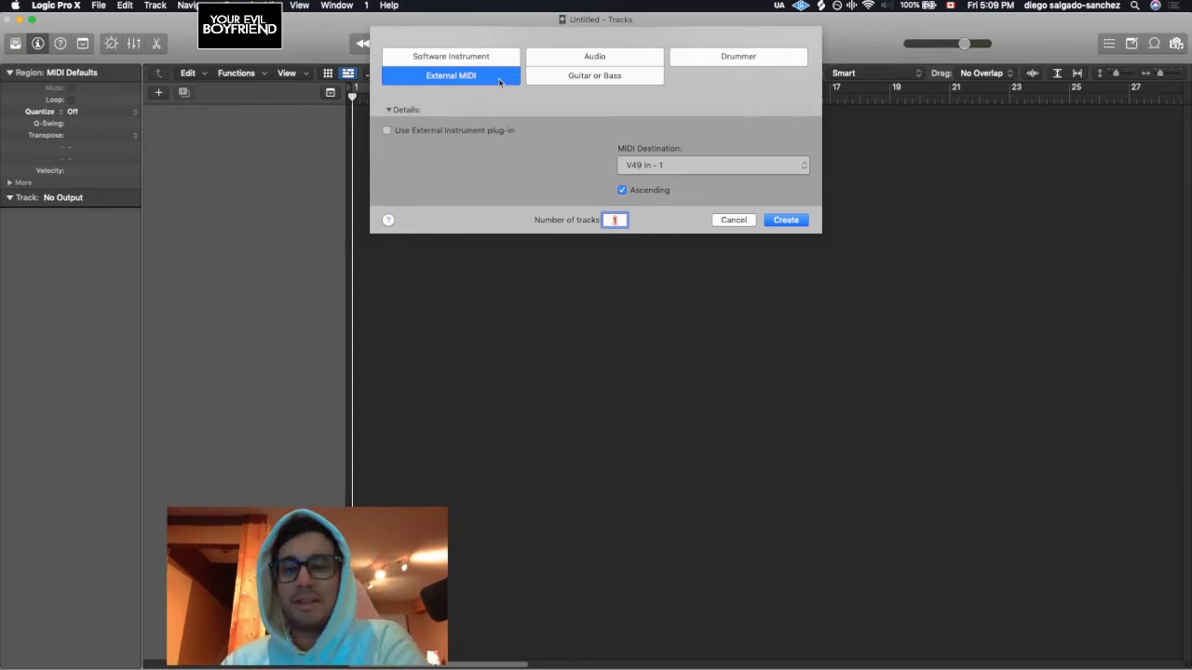
Create one software instrument track with an empty channel strip and Output 1 + 2, and hide the Library.
click(486, 62)
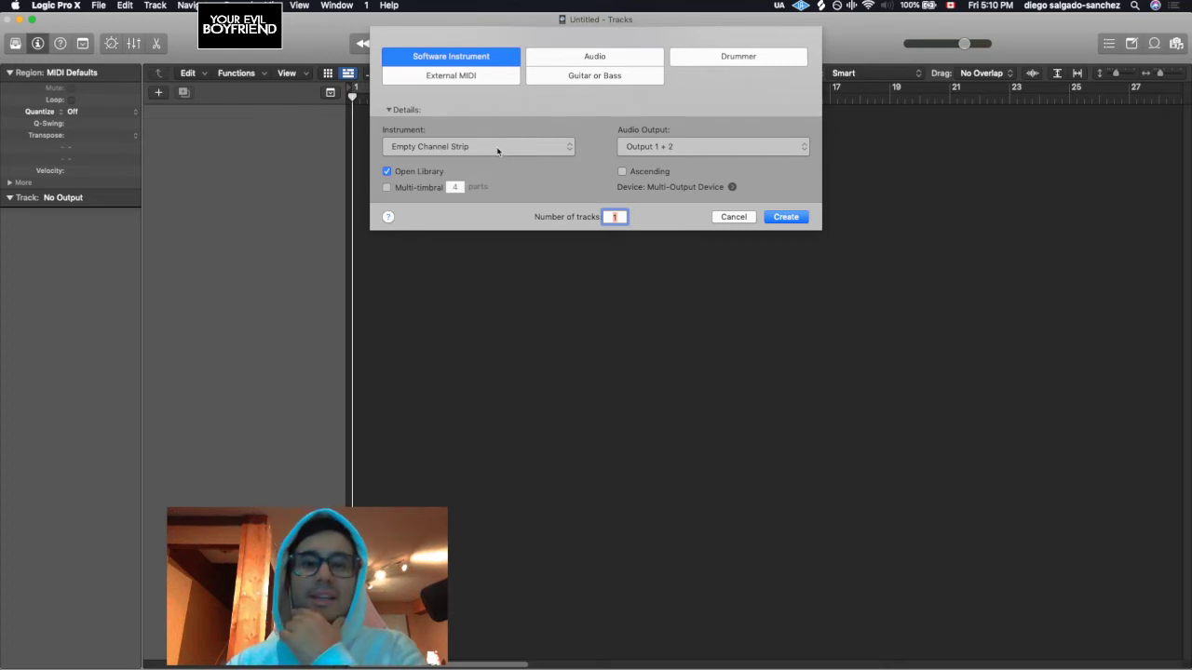
click(576, 61)
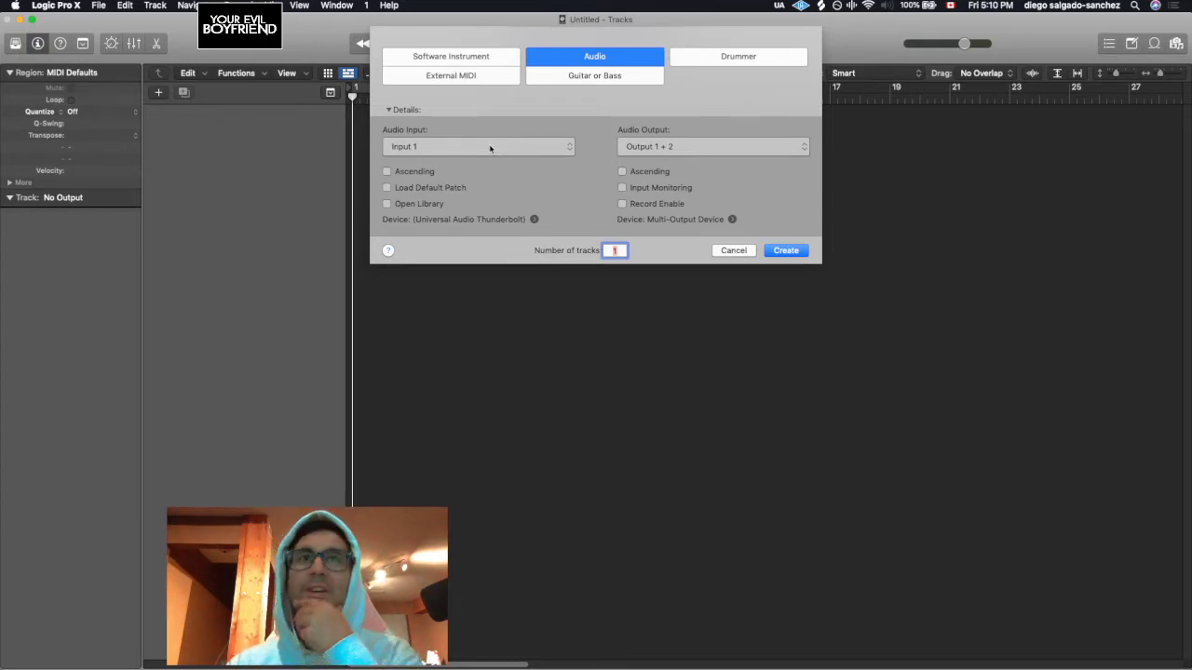
click(452, 59)
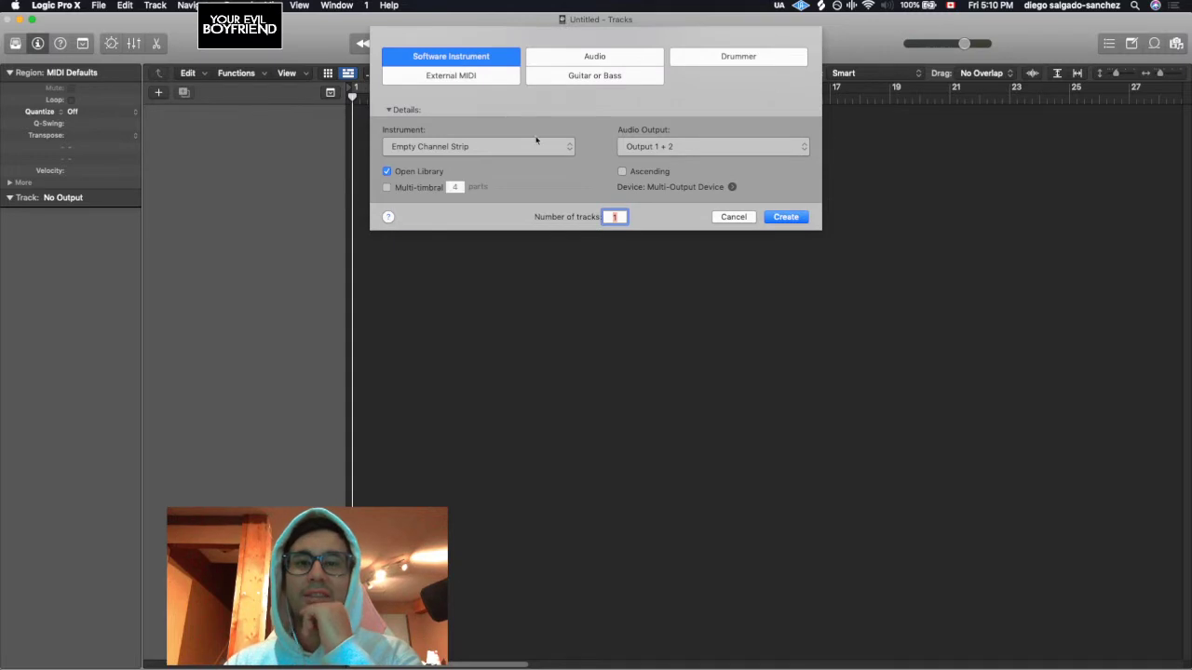
click(782, 220)
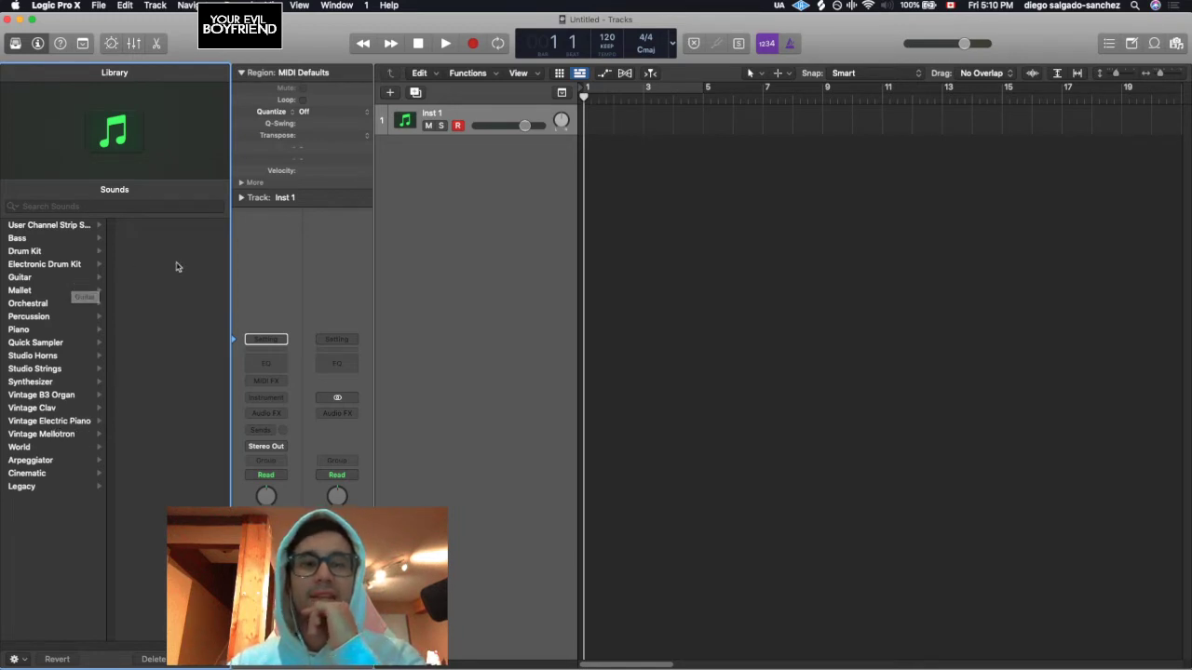
click(17, 44)
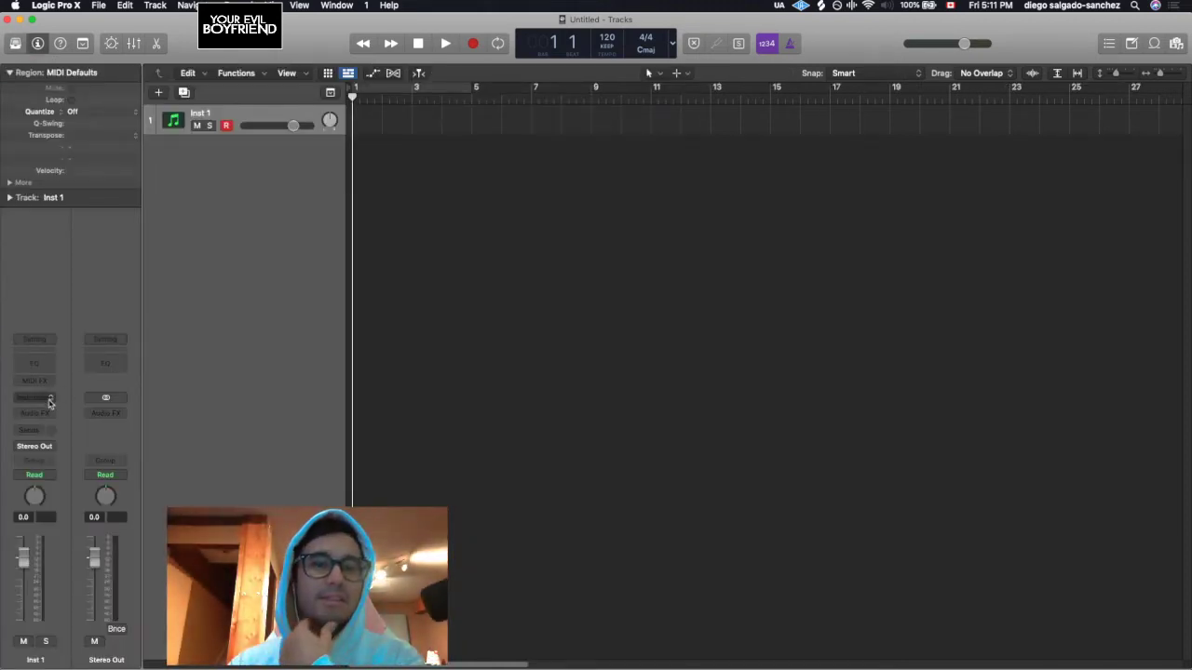
Load the stereo Alchemy synth as the Inst 1 track's instrument and move its window clear of the channel strips.
click(51, 401)
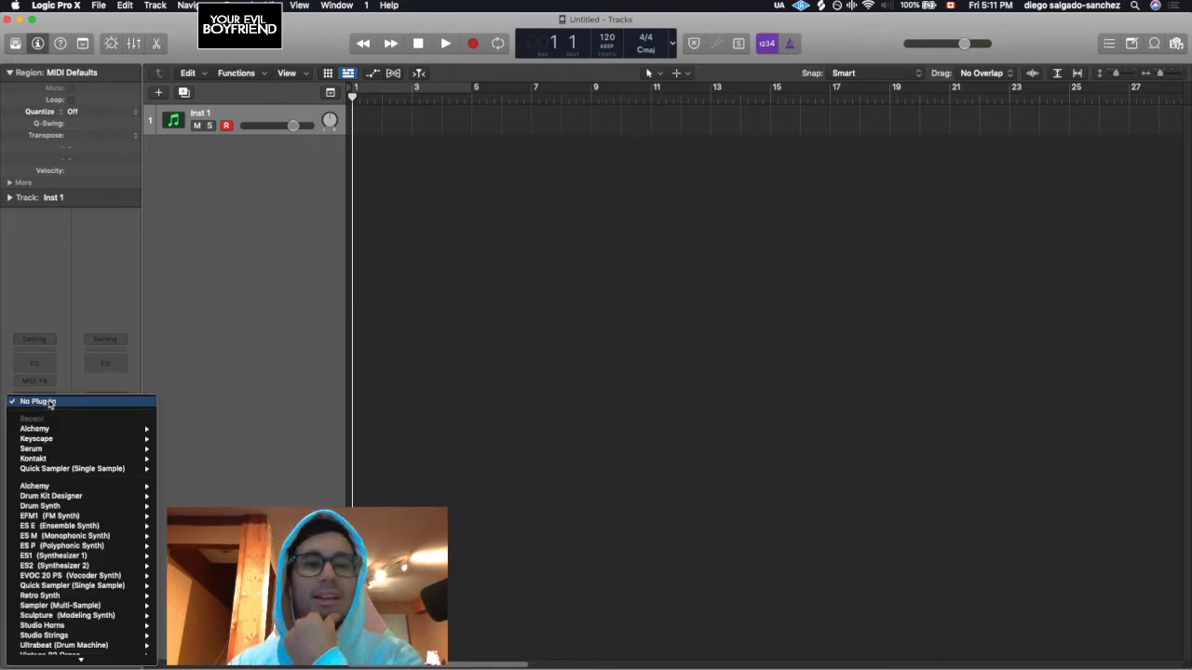
scroll(70, 497, down, 3)
mouse_move(71, 445)
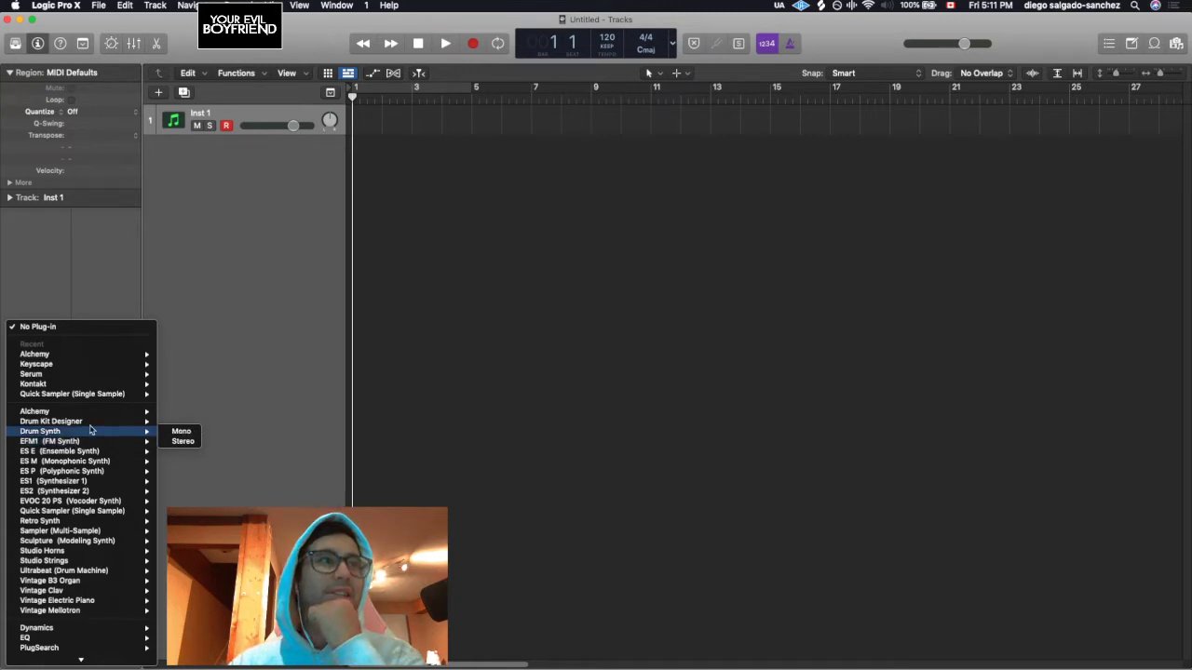
mouse_move(107, 414)
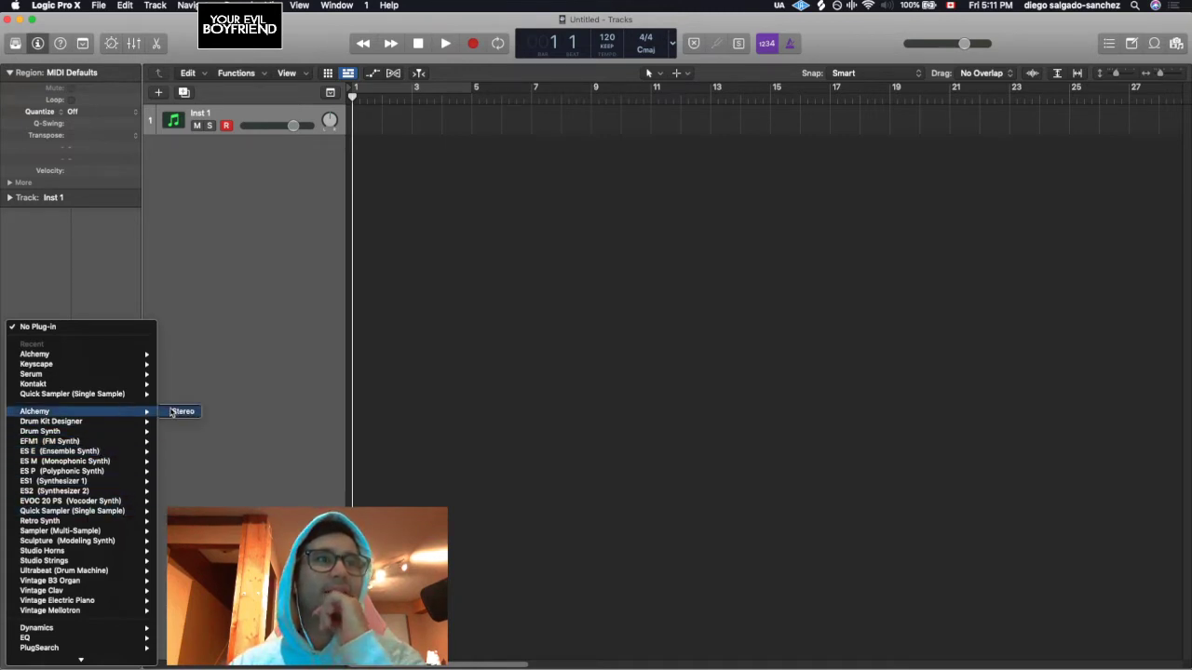
click(174, 411)
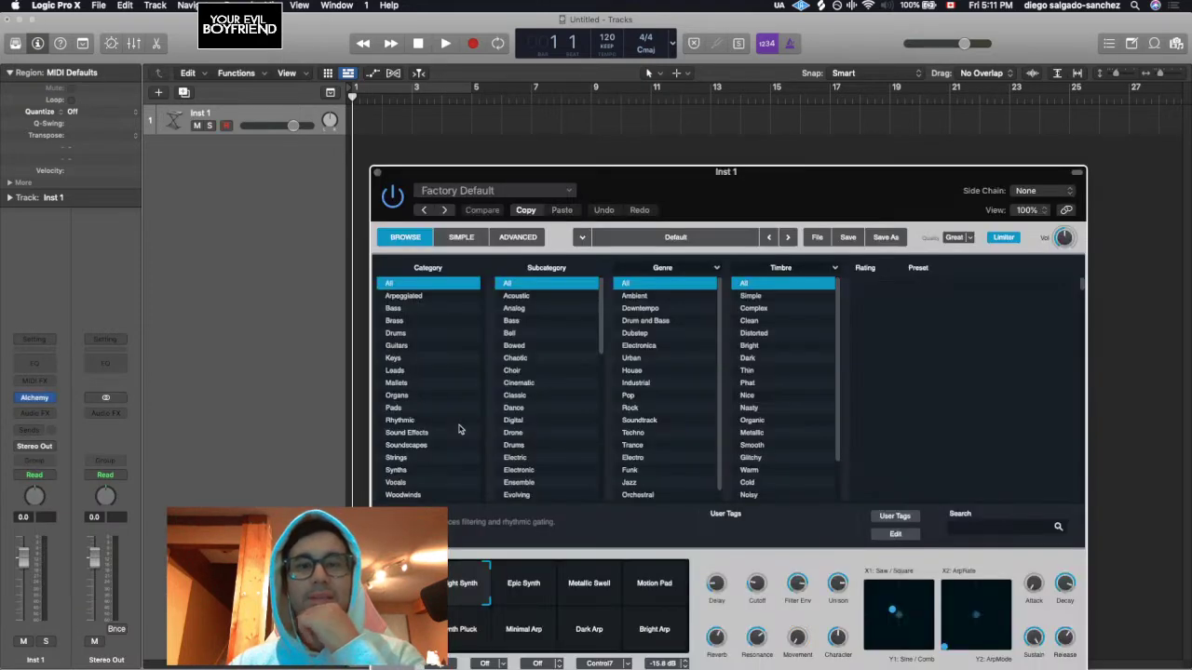
drag(658, 165, 864, 84)
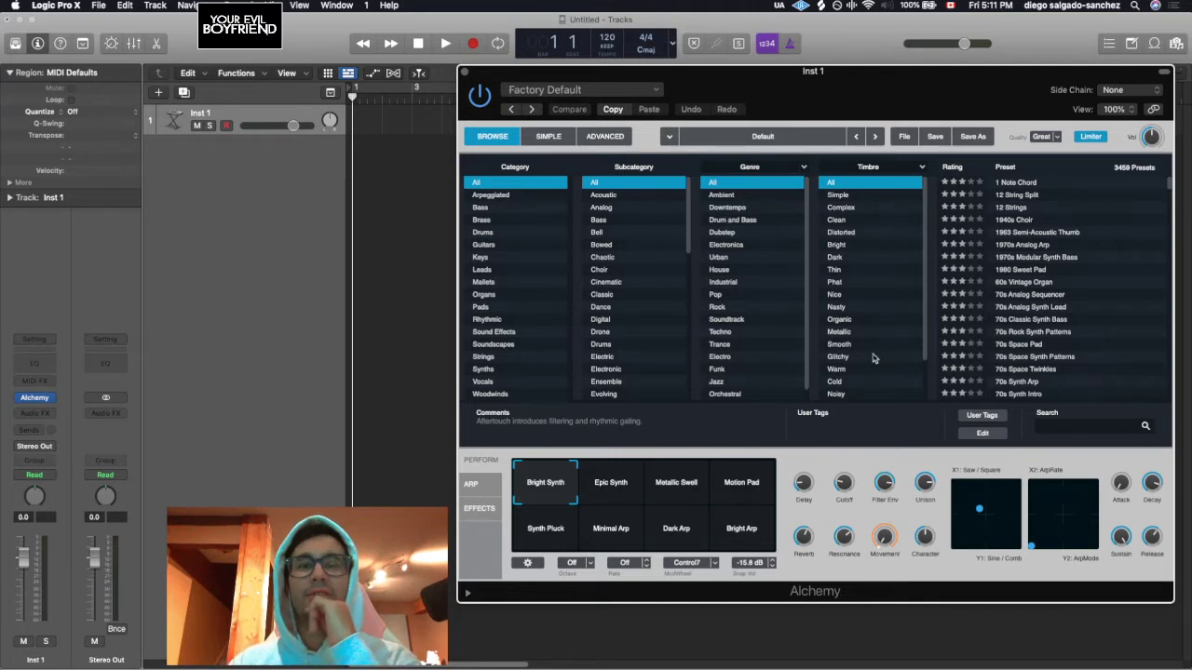
Filter the Alchemy presets by Leads, Analog, House and Phat, and load Epic Hook Synth.
click(507, 269)
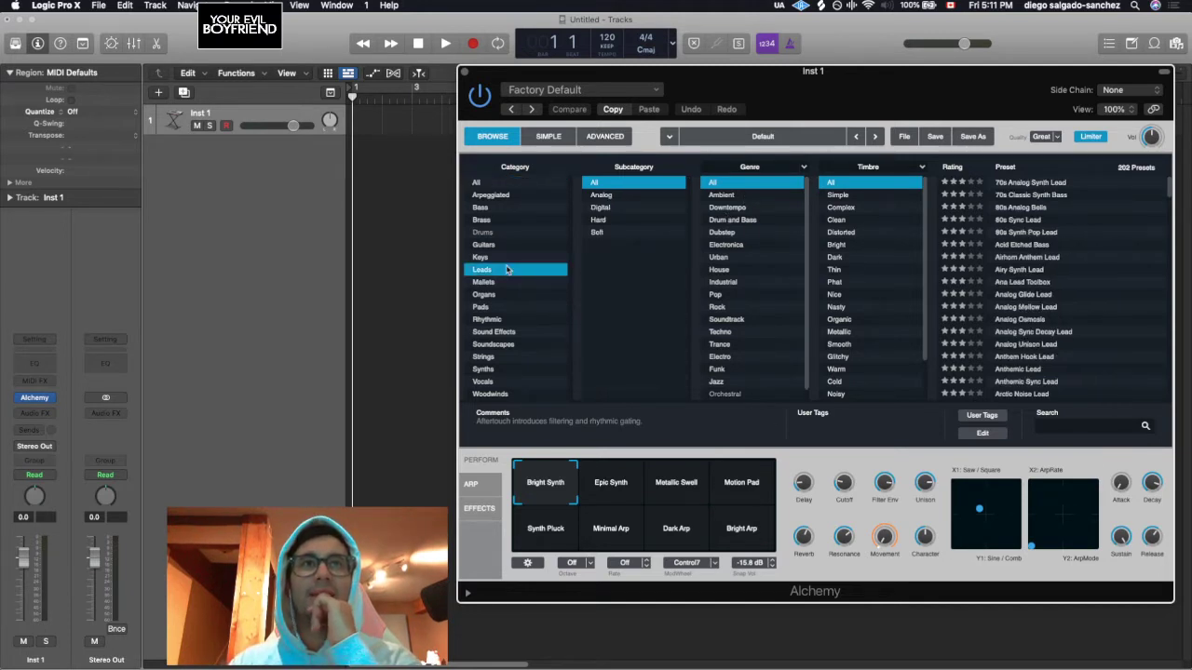
click(615, 196)
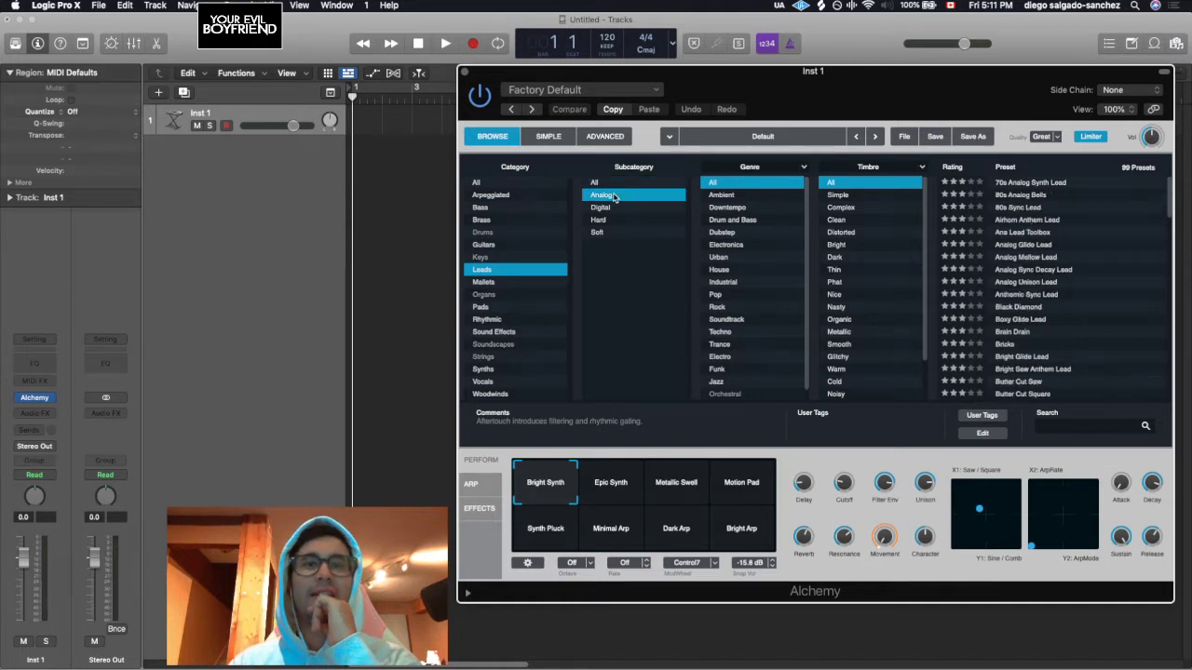
scroll(753, 267, down, 1)
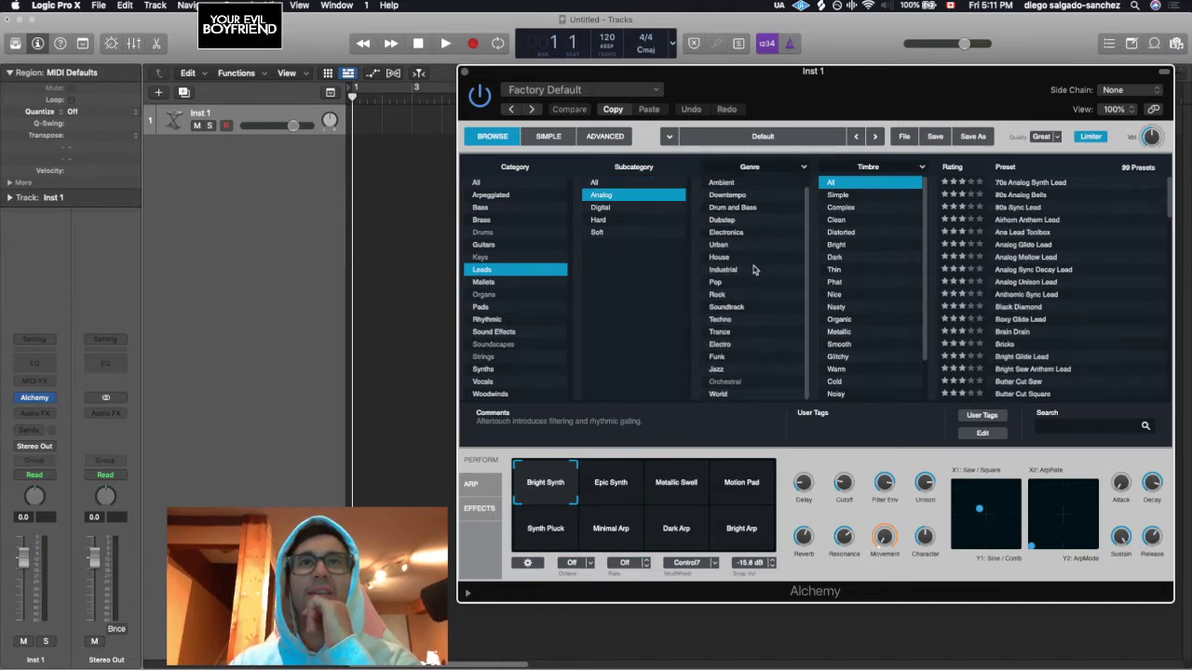
click(719, 258)
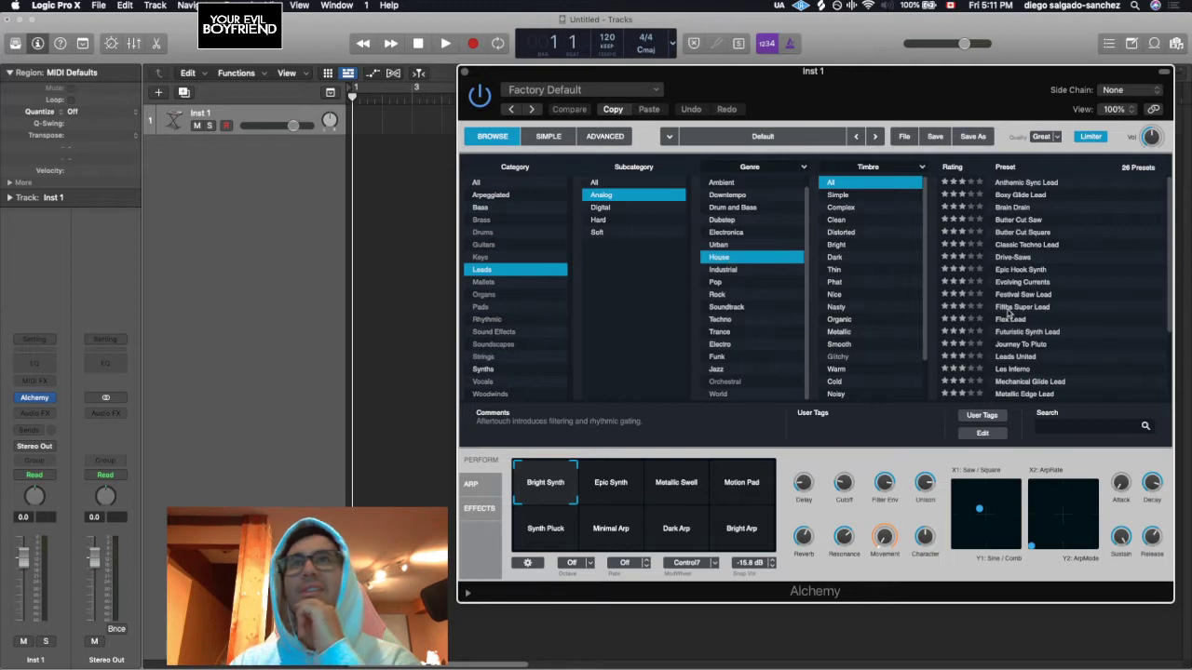
click(848, 283)
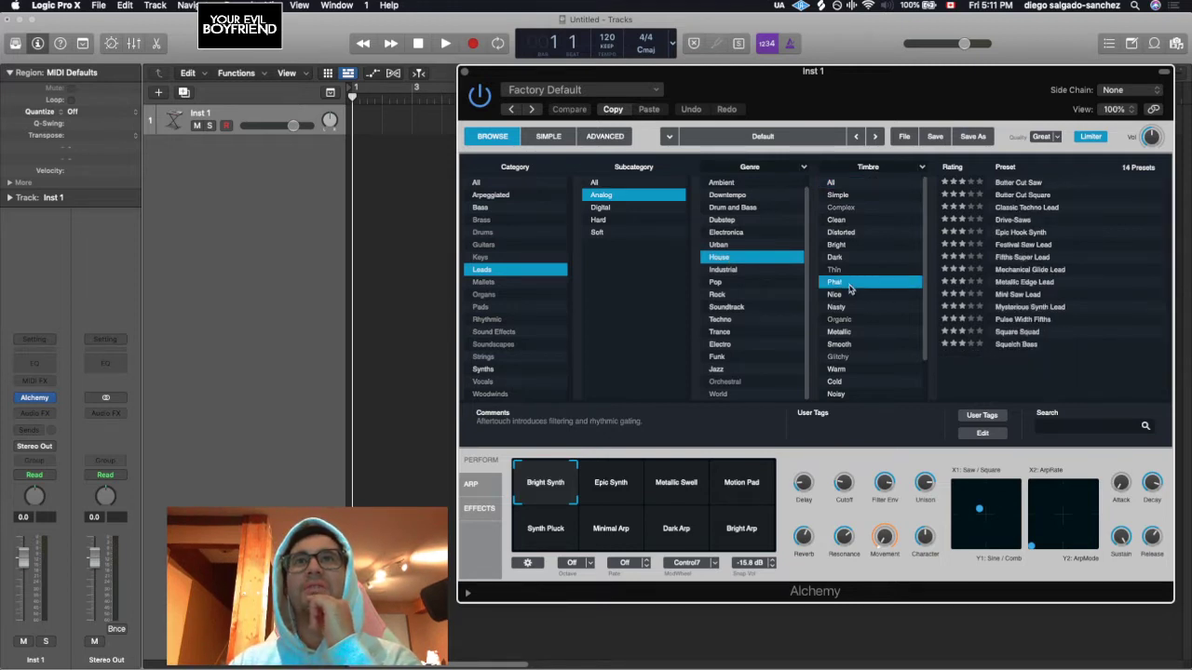
click(1016, 234)
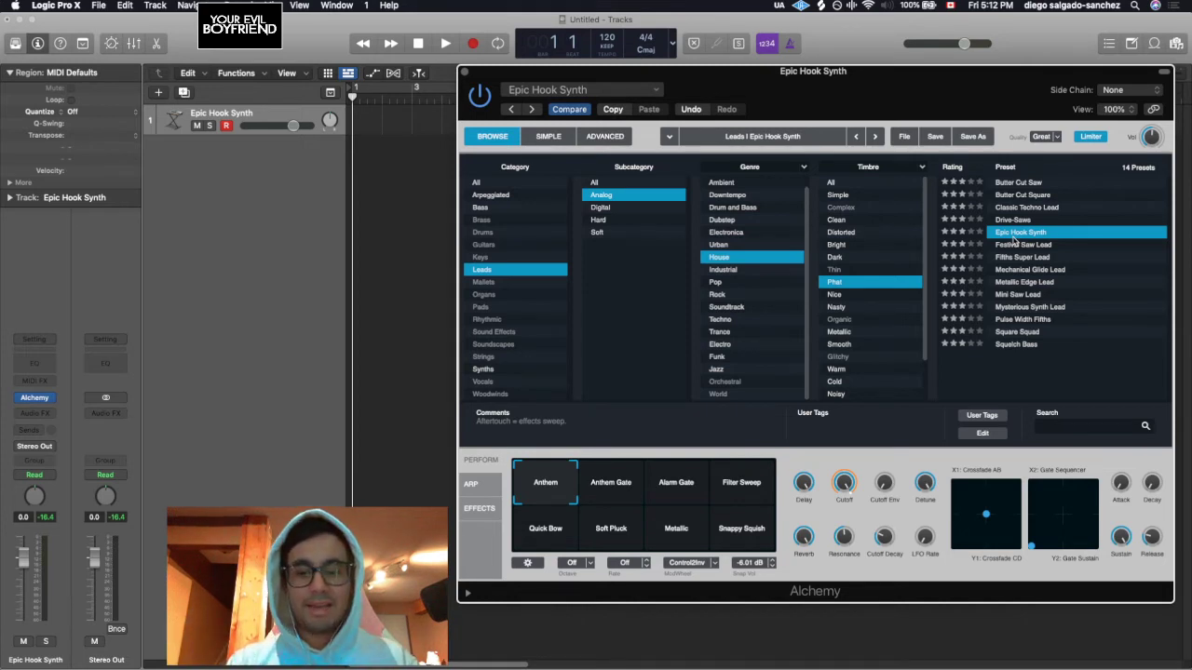
Open the Musical Typing keyboard, place it clear of the preset list, and play some test notes.
key(super+k)
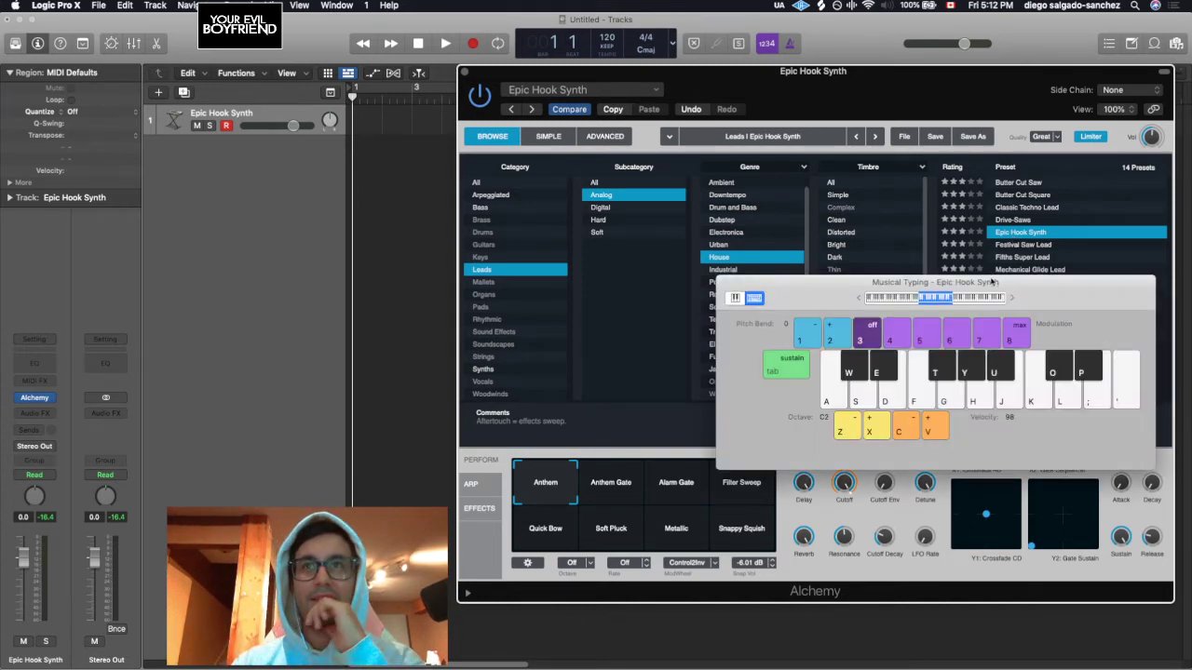
drag(992, 281, 378, 258)
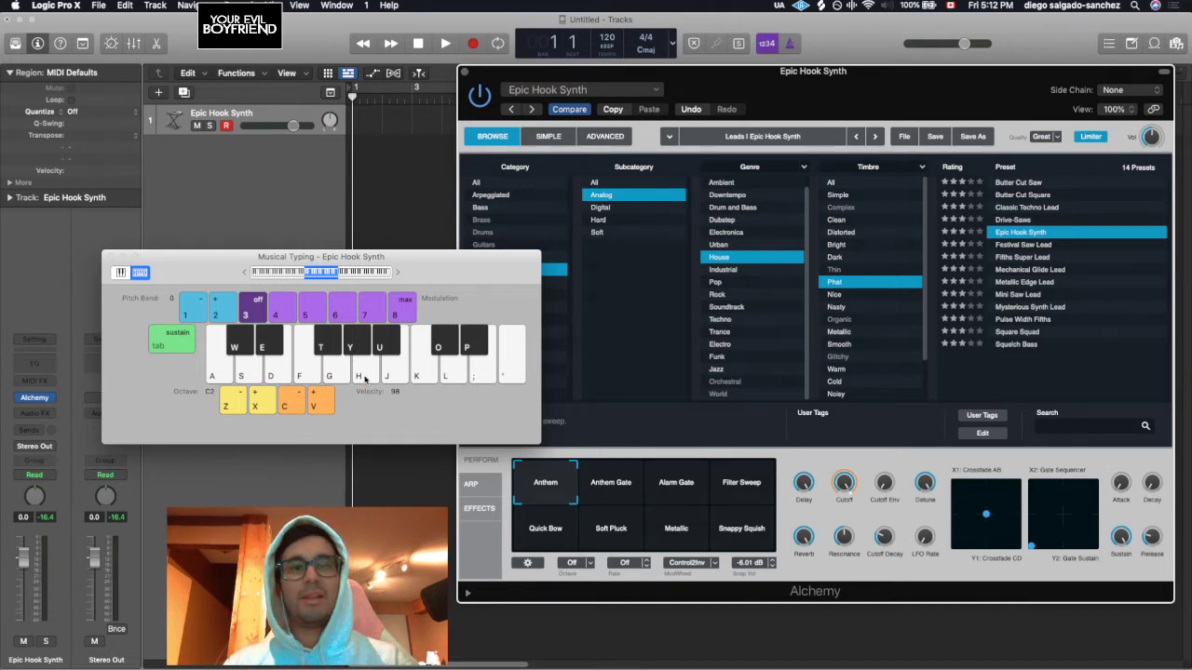
click(224, 375)
click(244, 375)
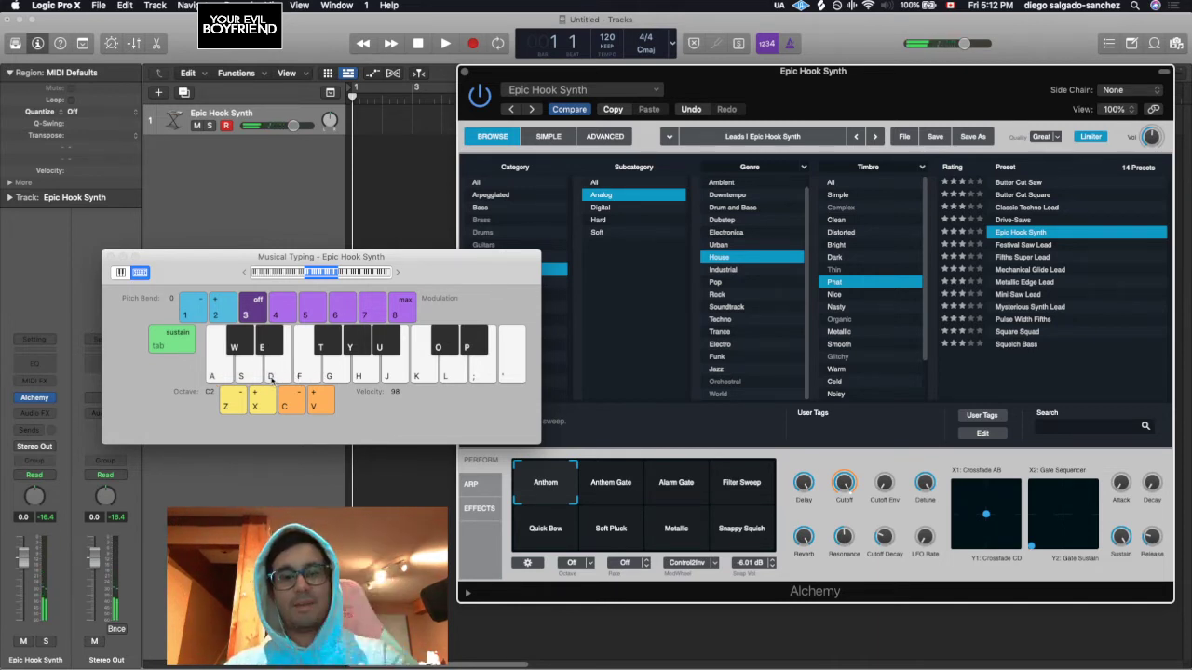
key(a)
key(d)
key(g)
key(a)
key(s)
key(g)
key(h)
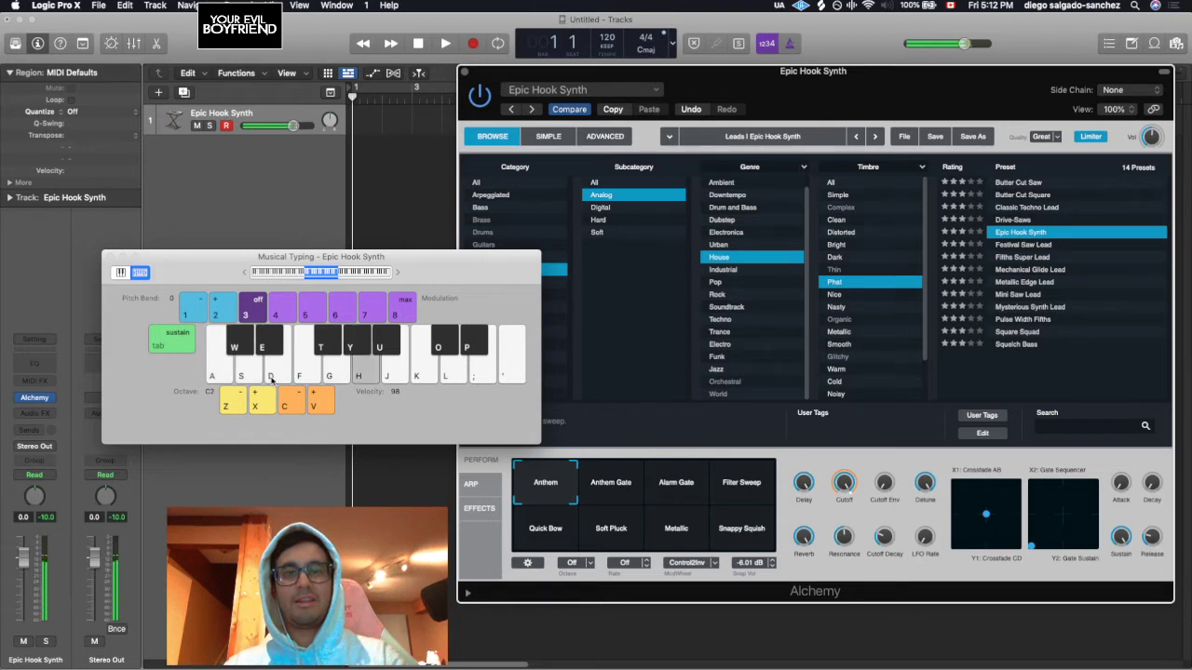
key(g)
key(j)
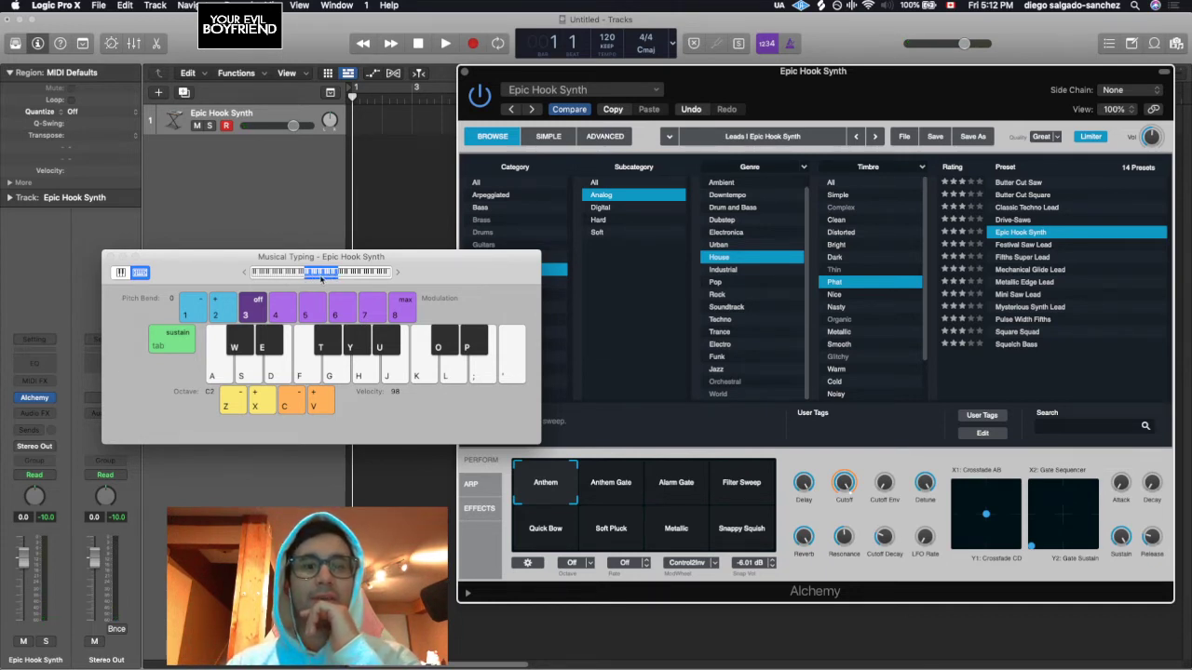
Shift the Musical Typing octave range down and up, ending at C3.
mouse_move(321, 272)
mouse_down()
mouse_move(396, 273)
mouse_move(267, 279)
mouse_move(384, 283)
mouse_move(281, 281)
mouse_move(316, 281)
mouse_up()
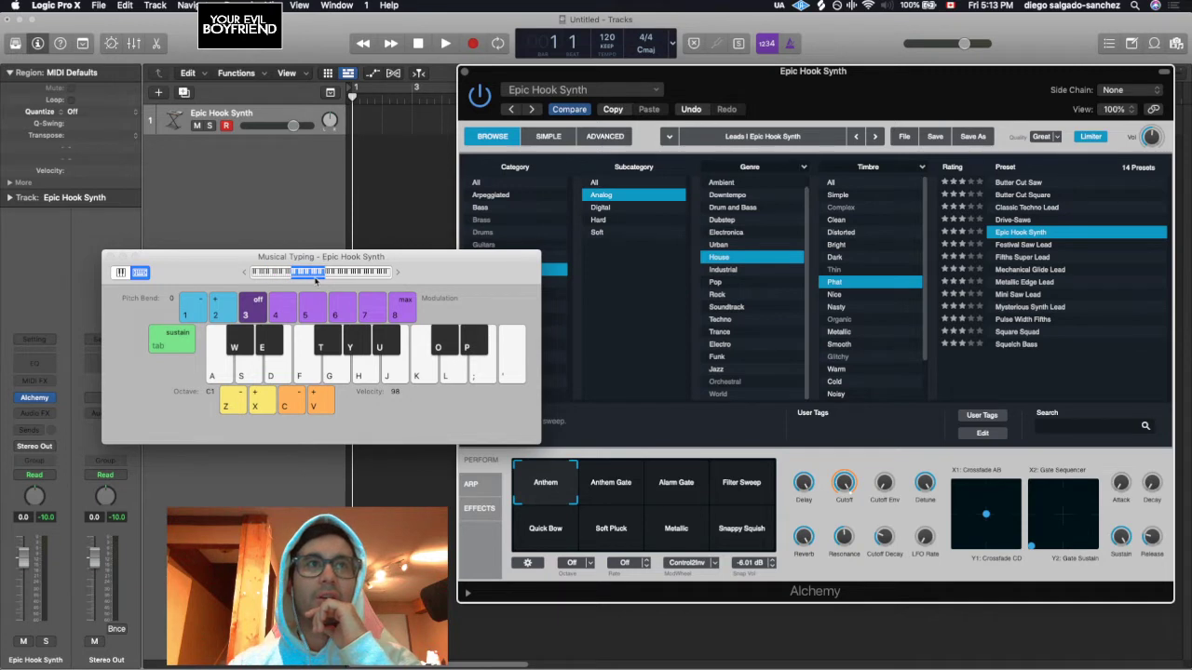
click(269, 405)
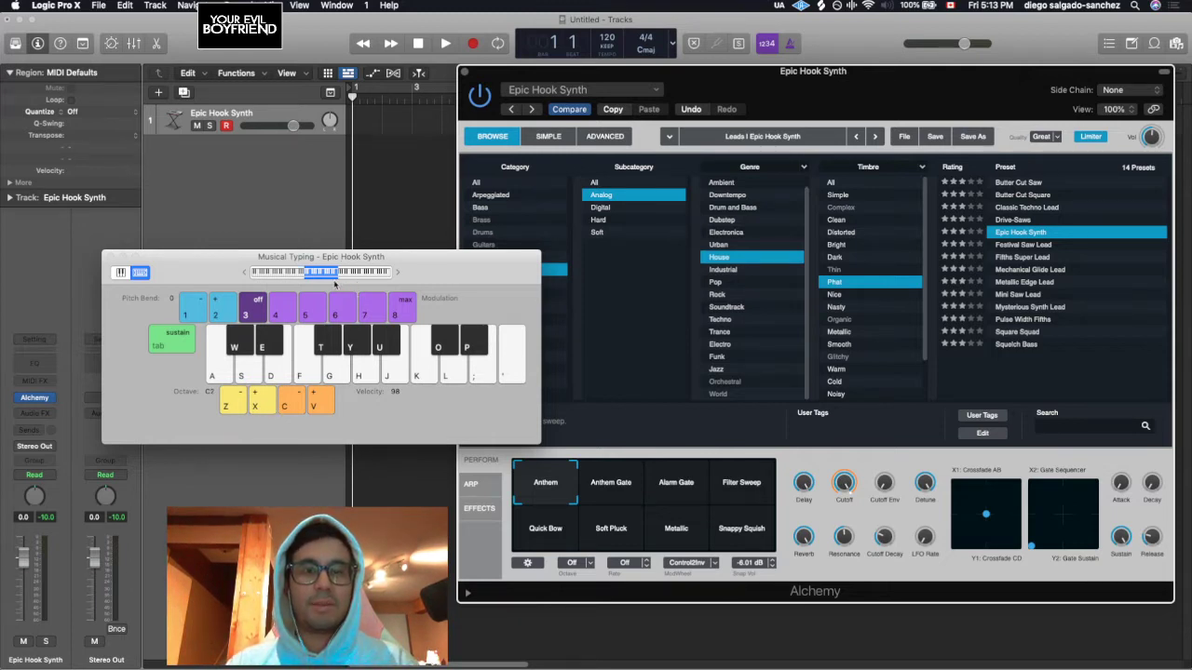
key(x)
key(x)
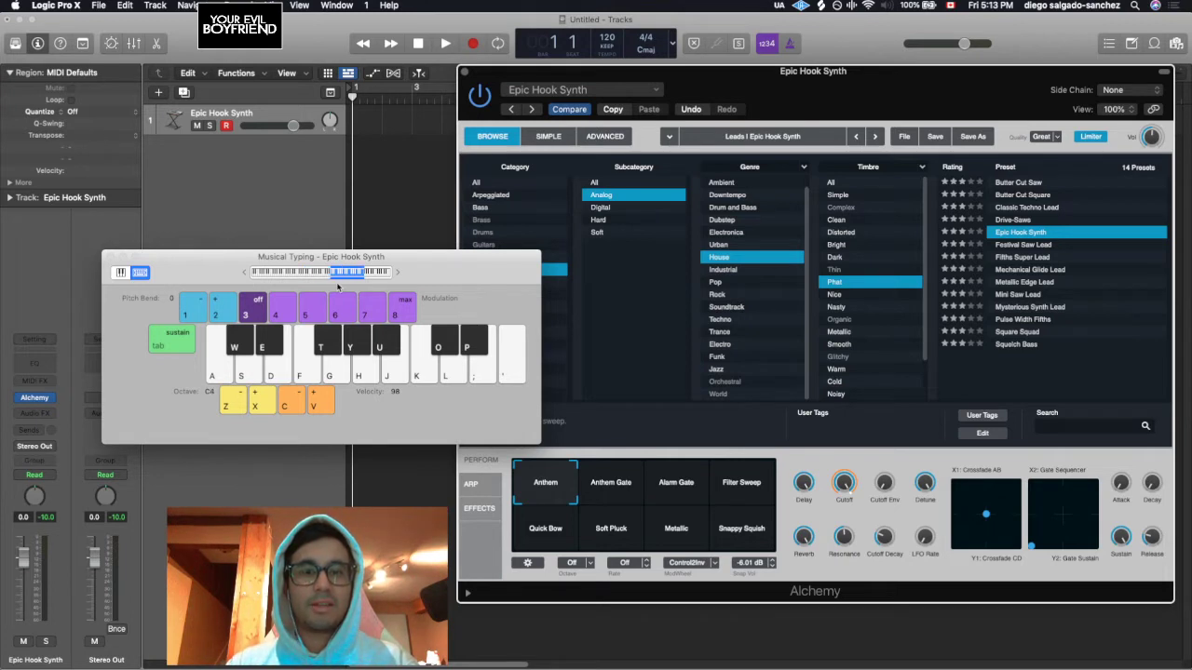
key(z)
key(z)
key(z)
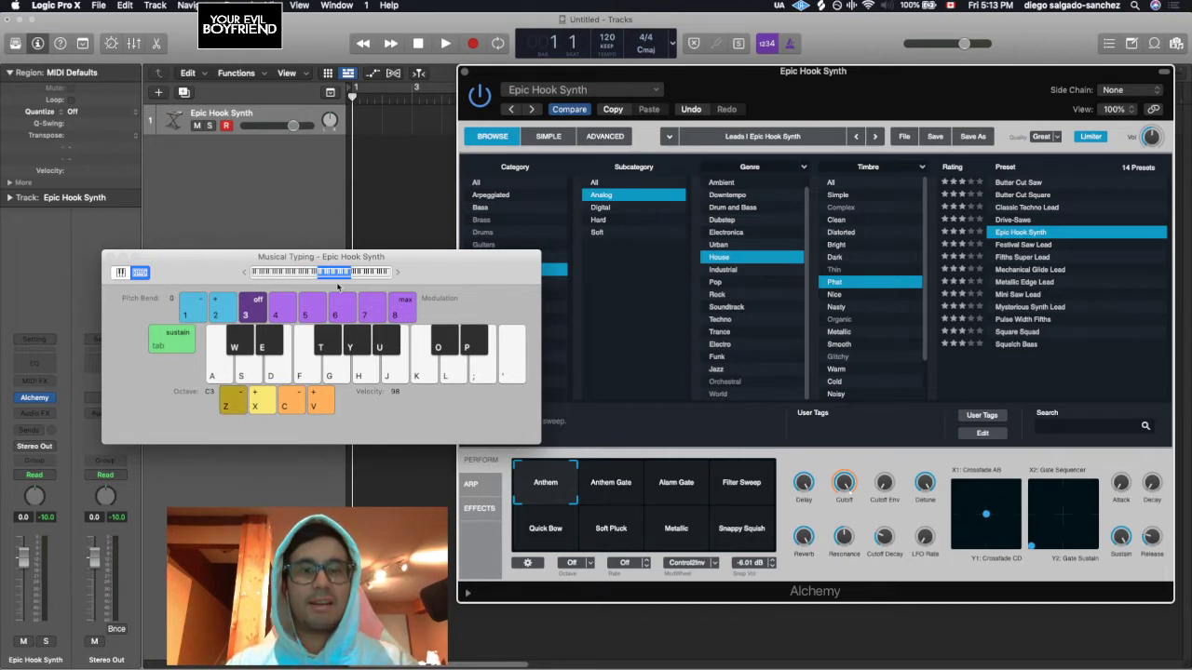
key(x)
key(x)
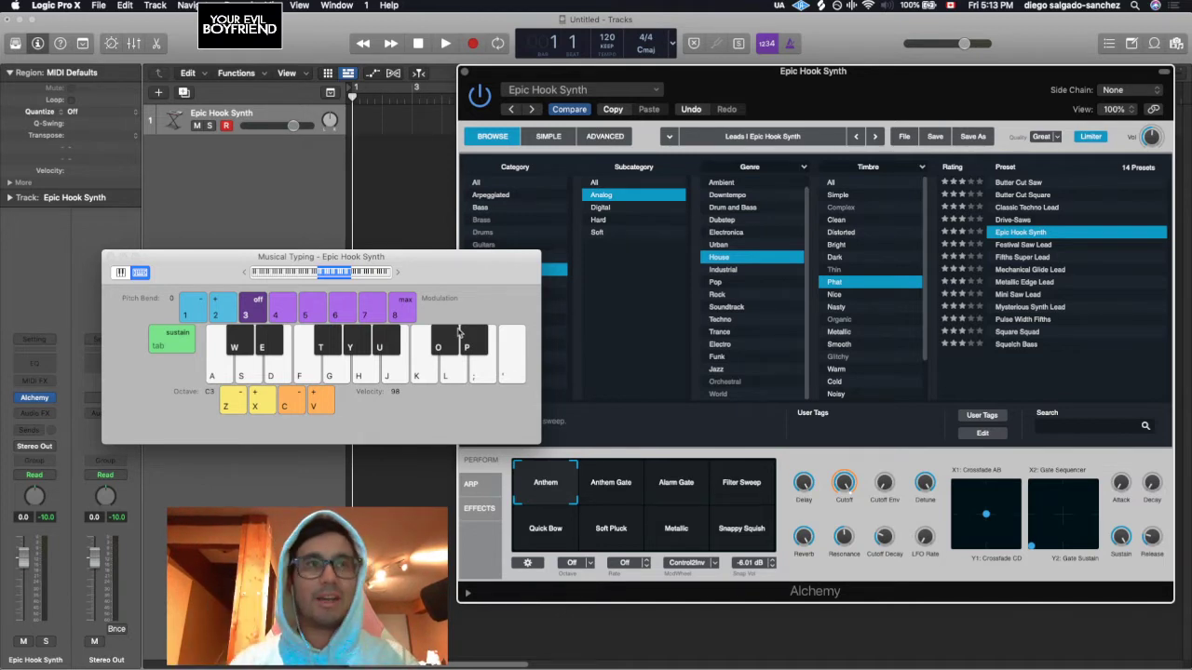
Close and reopen Musical Typing, play a few notes on Epic Hook Synth, and move the keyboard away from Alchemy's category list.
click(109, 257)
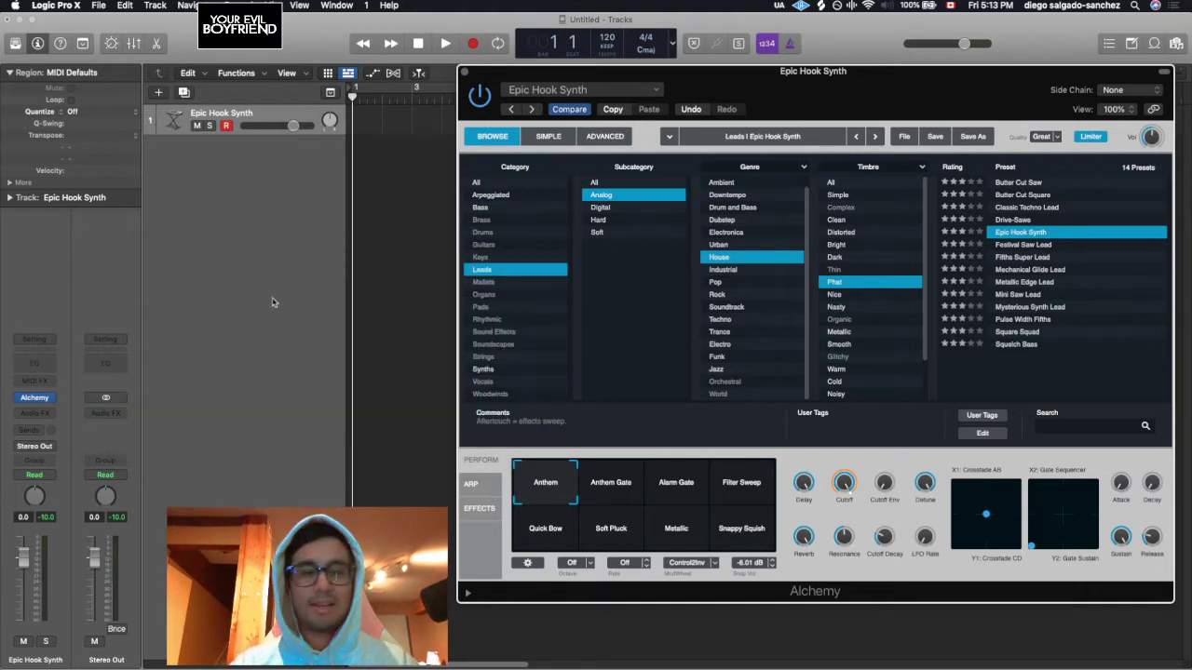
key(super+k)
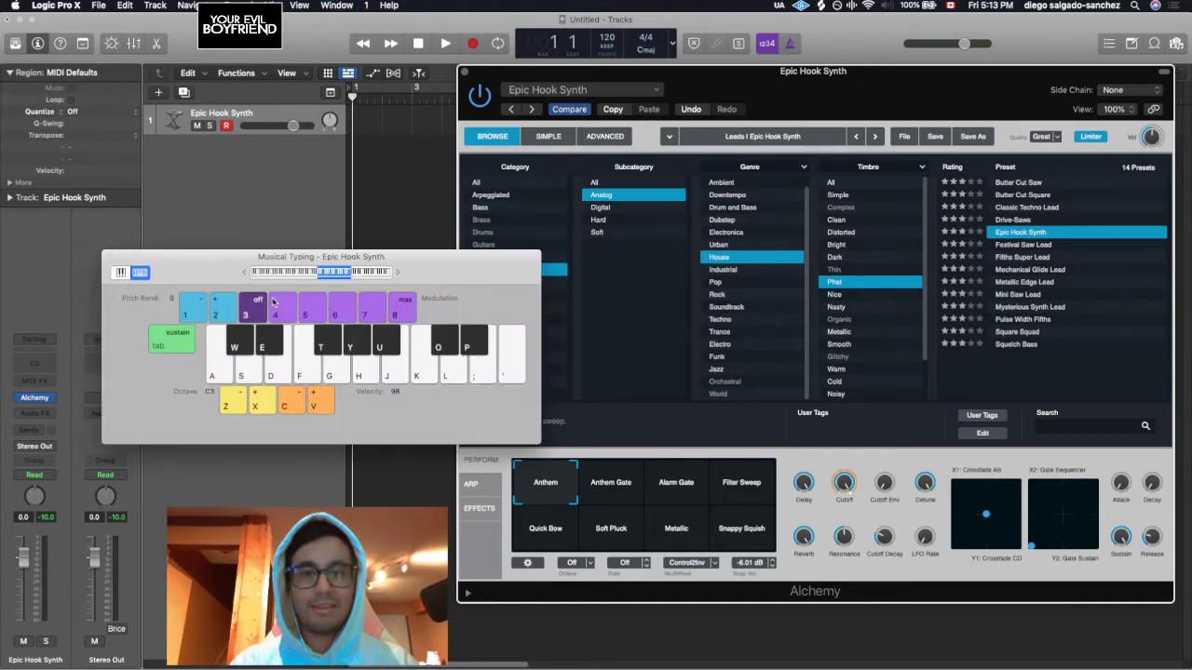
key(a)
key(f)
key(g)
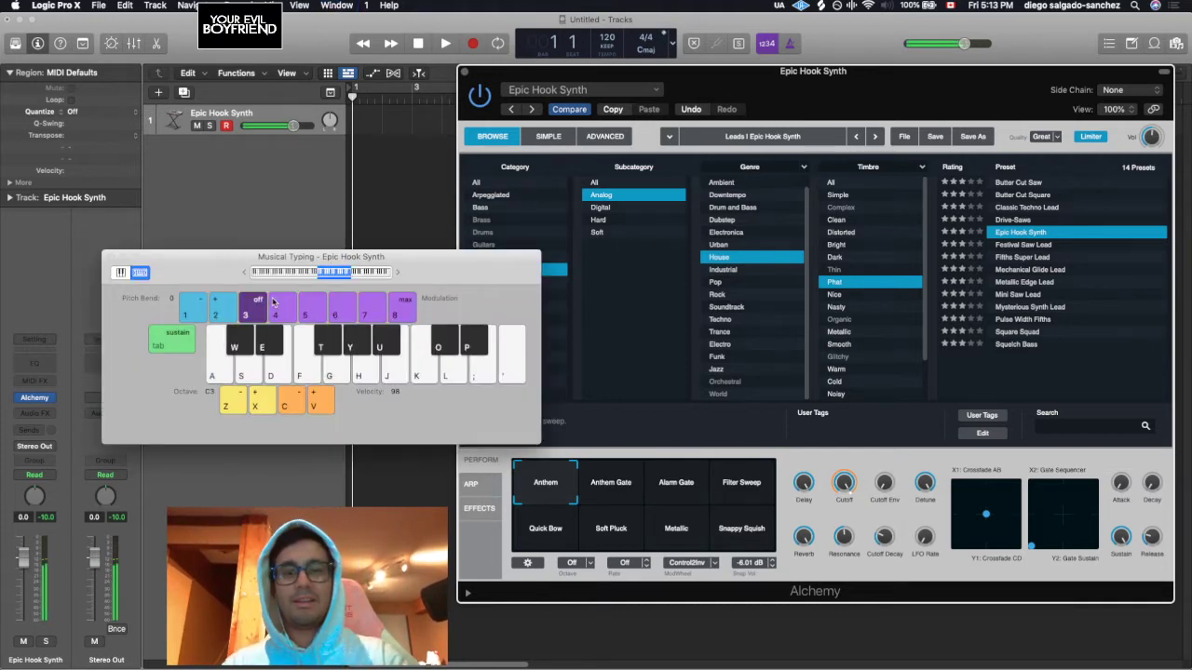
key(g)
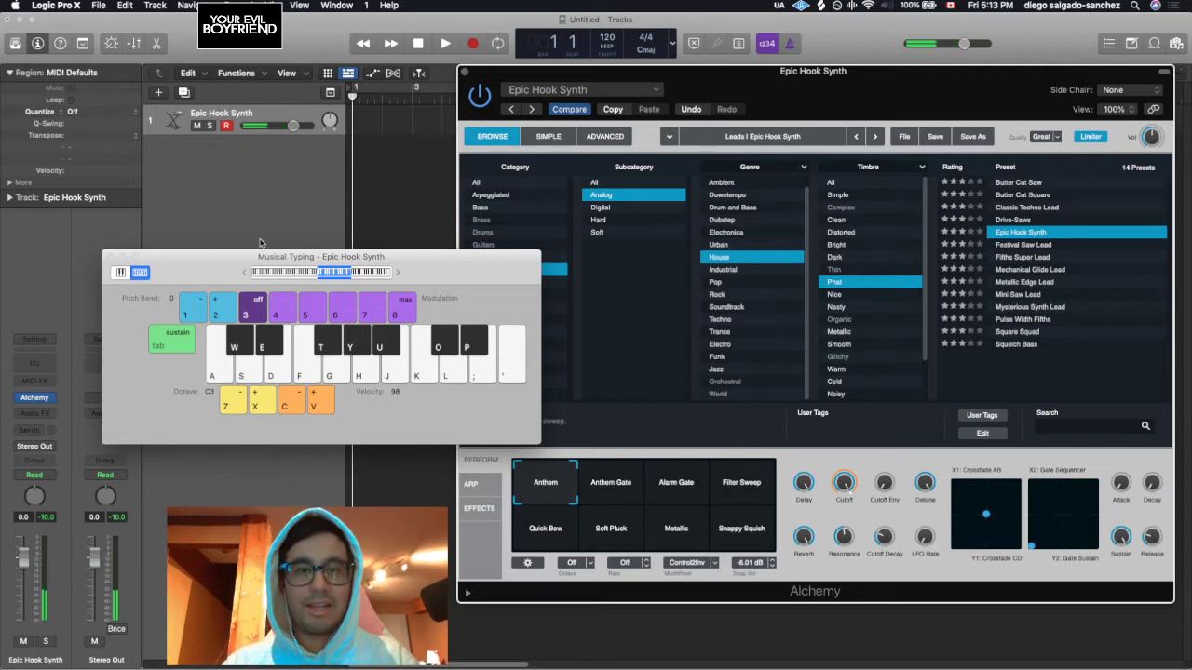
drag(229, 261, 192, 232)
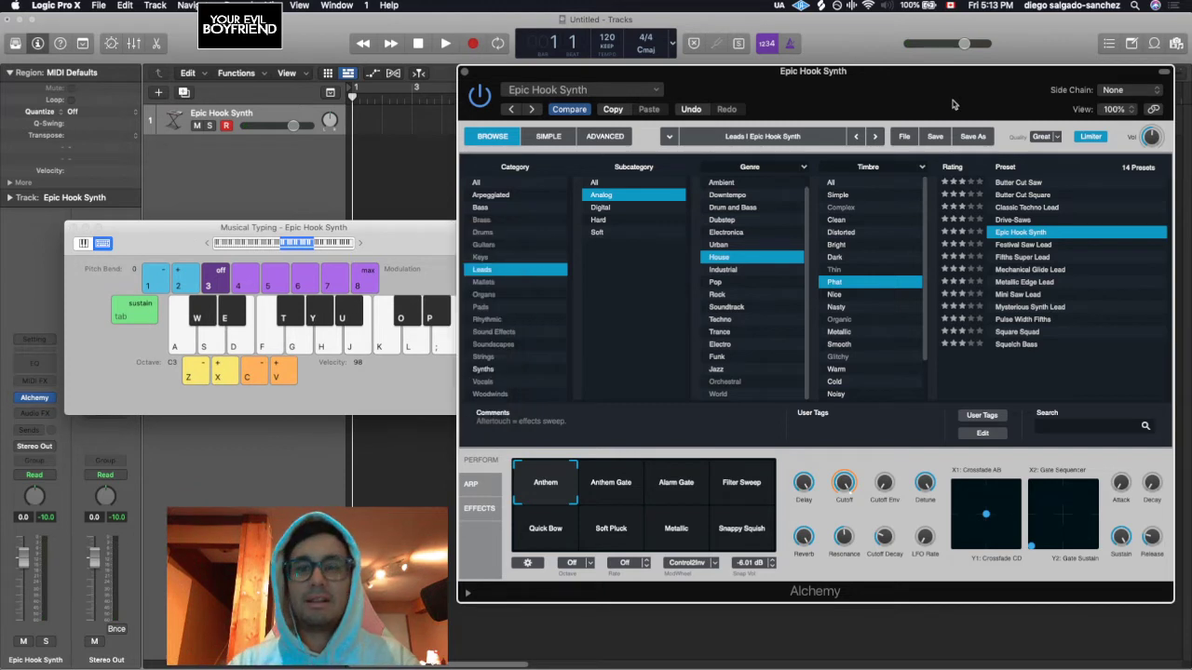
Load the Mysterious Synth Lead preset and audition it with a few notes.
click(1030, 308)
key(a)
key(s)
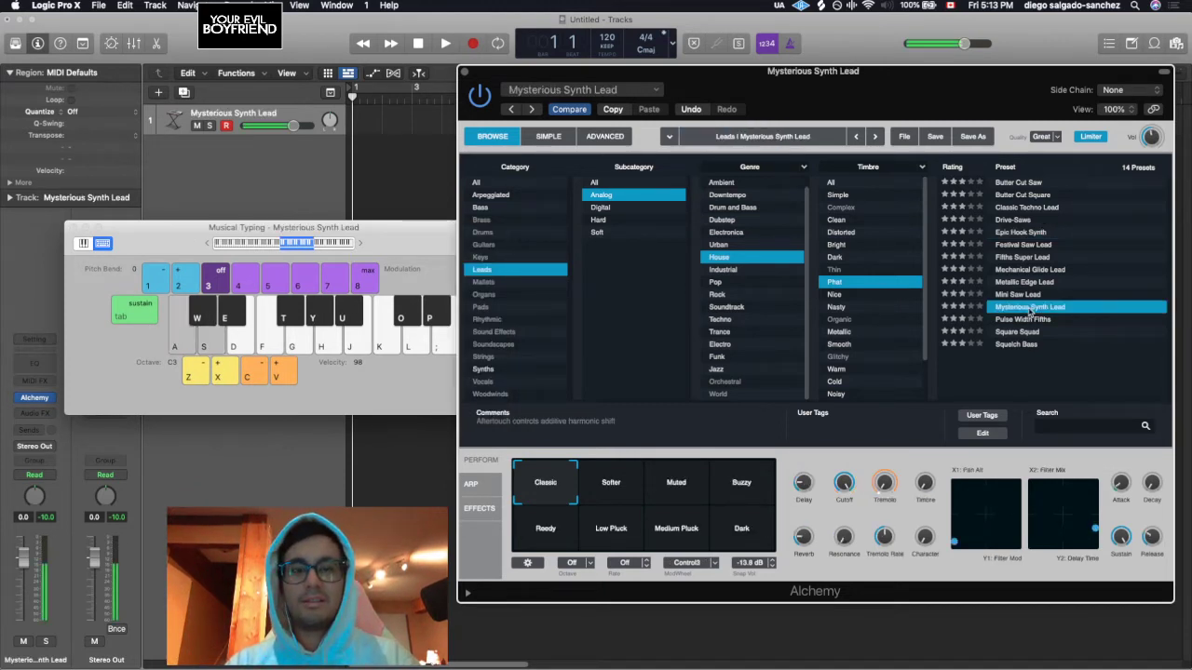
key(t)
key(a)
key(t)
Load the Mini Saw Lead preset and audition it with a few notes.
click(1024, 295)
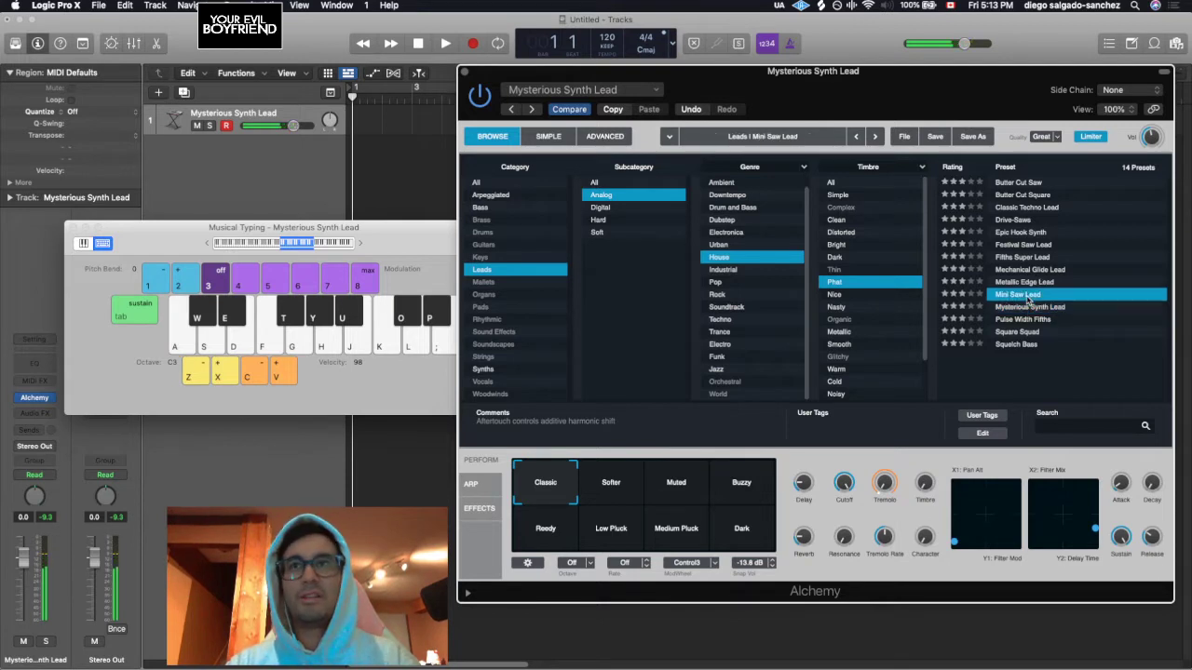
key(s)
key(a)
key(f)
key(d)
key(s)
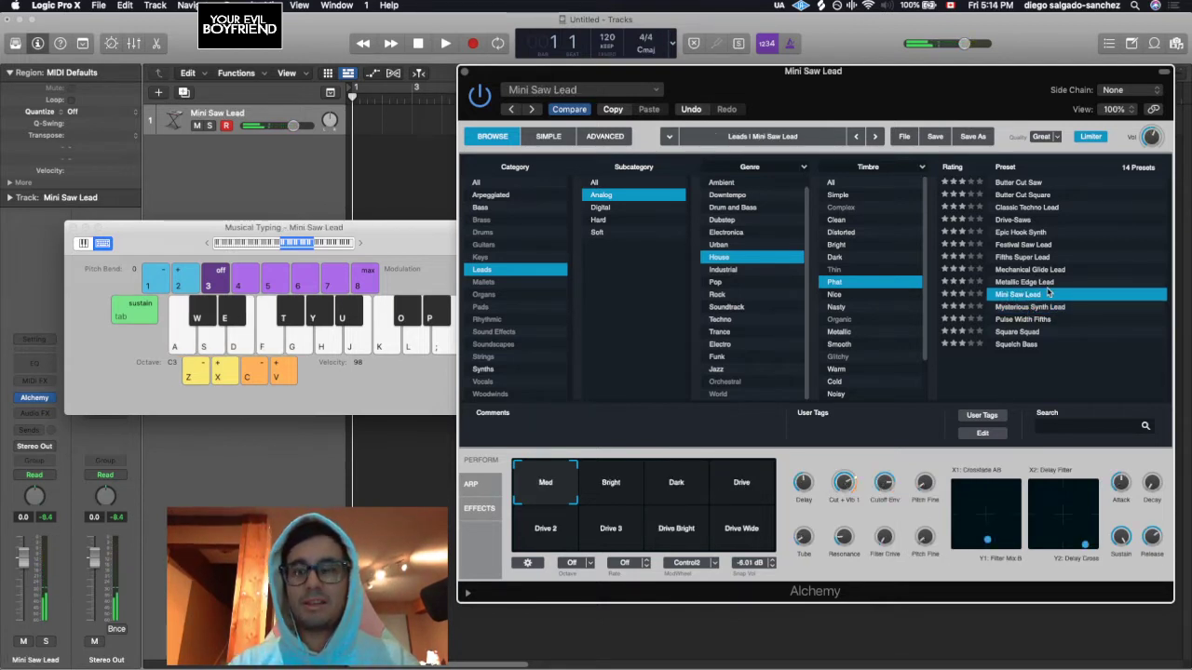
Advance through the filtered presets to load Pulse Width Fifths.
key(Down)
key(Down)
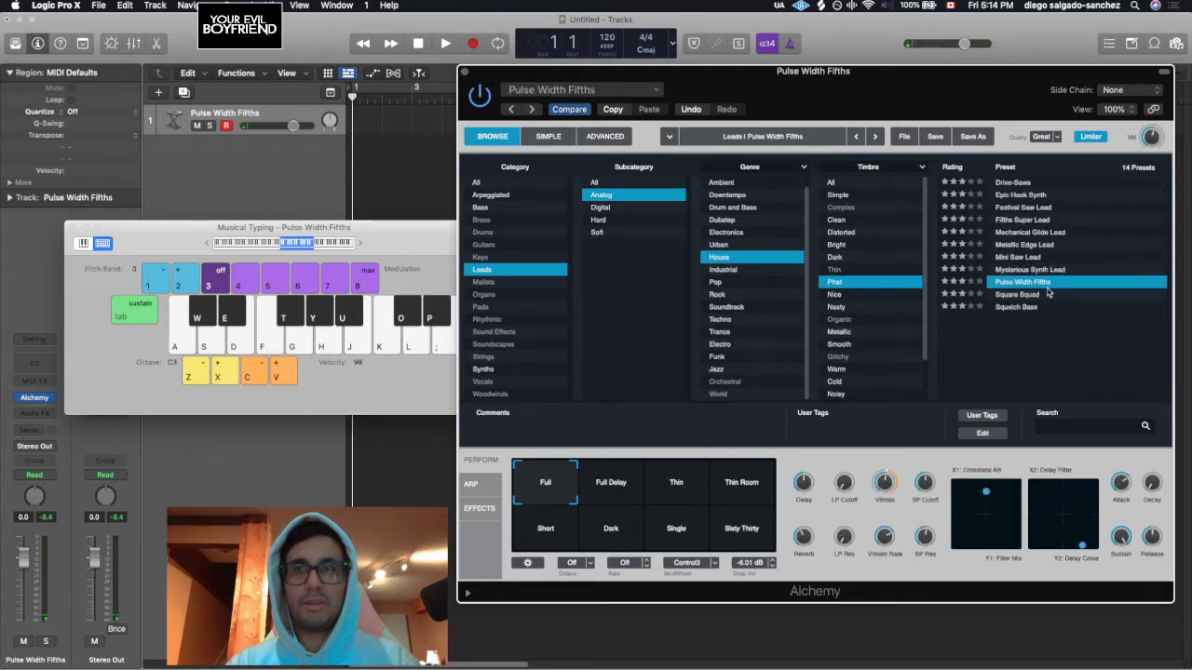
Go back through the preset list to Fifths Super Lead and audition it with a few notes.
key(Up)
key(Up)
key(Up)
key(Up)
key(Up)
key(a)
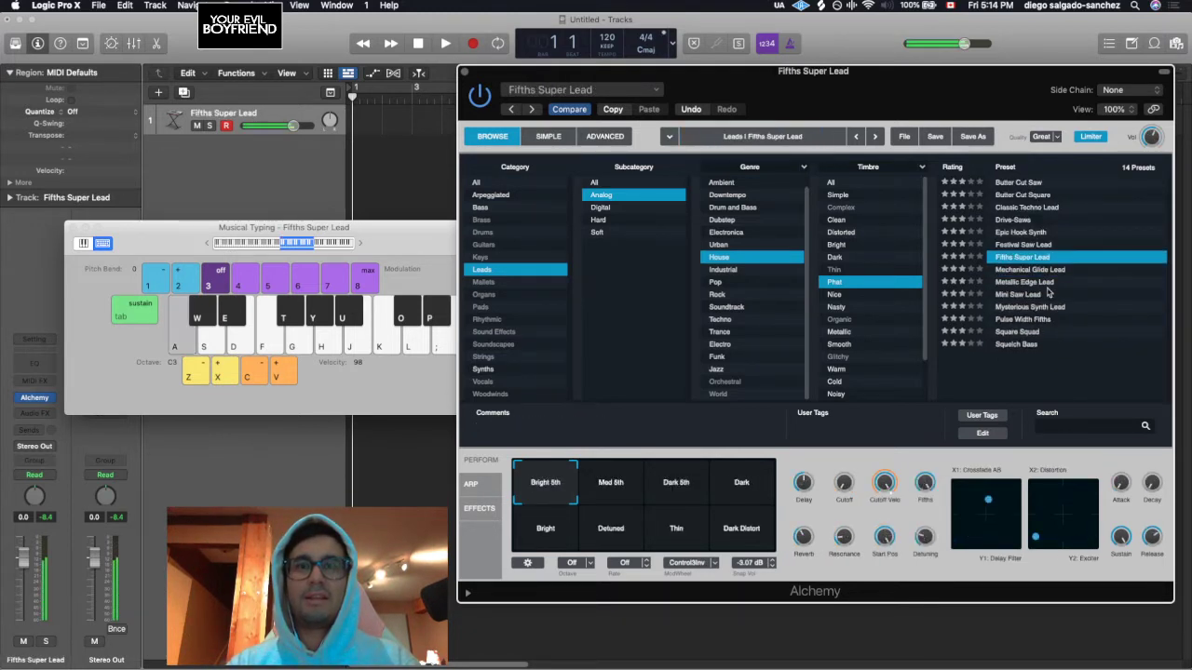
key(d)
key(a)
Audition Festival Saw Lead and the preset above it, Epic Hook Synth, with short note runs.
key(Up)
key(a)
key(s)
key(d)
key(f)
key(Up)
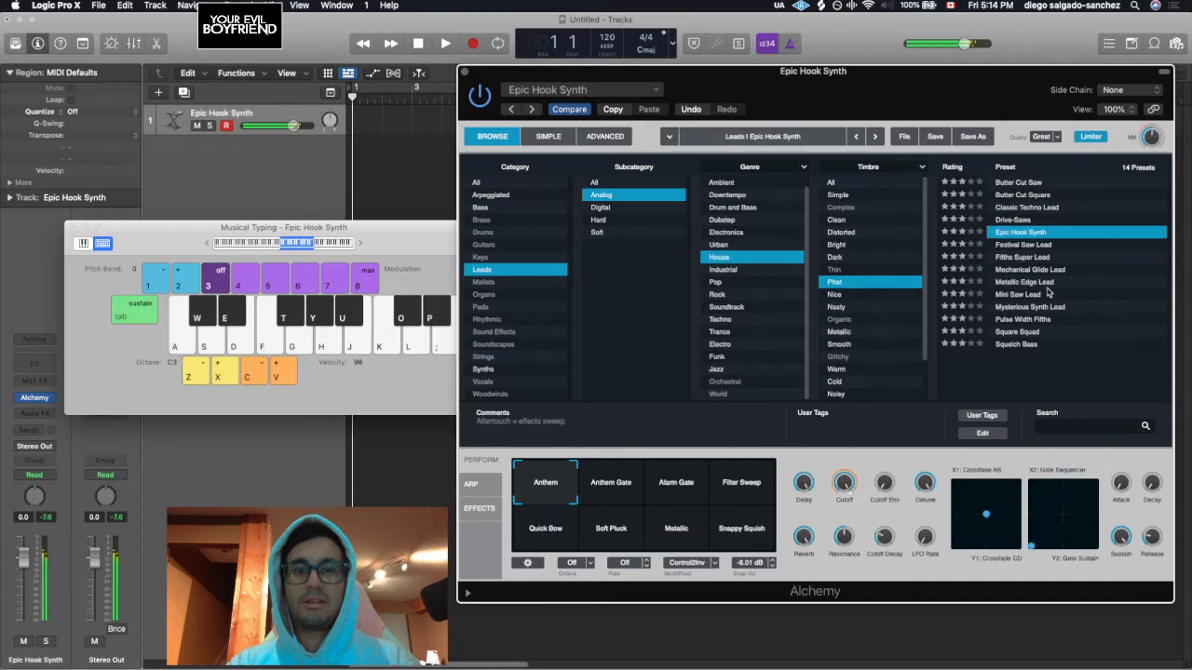
key(a)
key(s)
key(d)
Compare Drive-Saws, Epic Hook Synth and Festival Saw Lead by playing a single note on each preset.
key(Up)
key(d)
key(Down)
key(d)
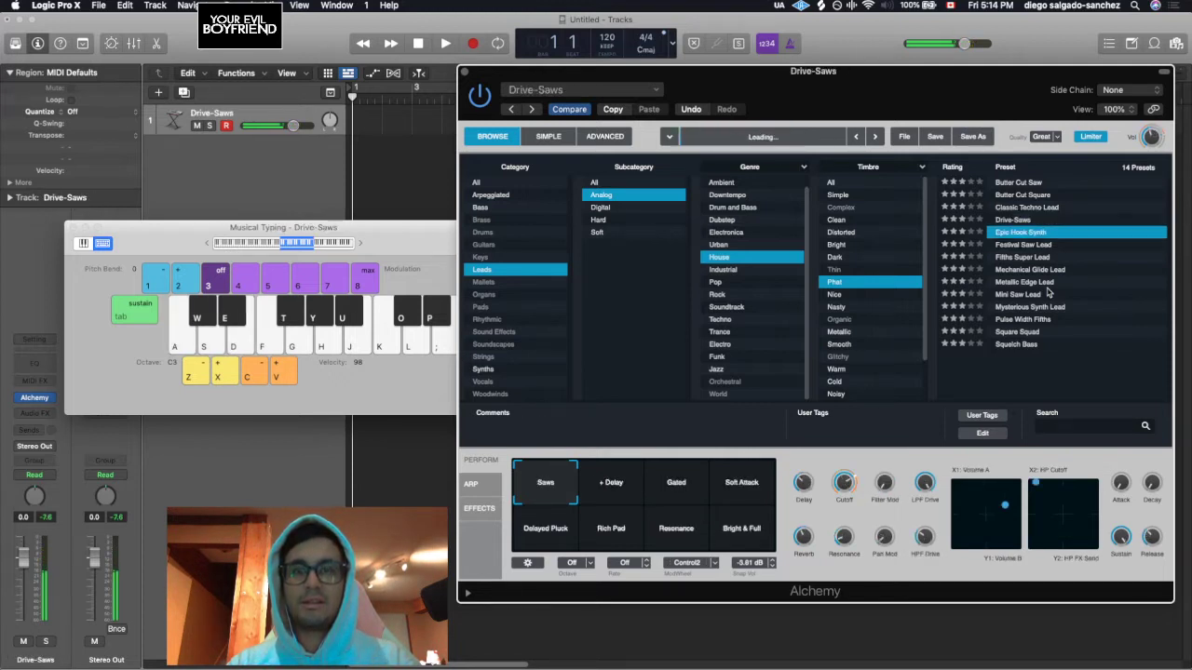
key(Down)
key(d)
Move down the list to audition Mechanical Glide Lead and Metallic Edge Lead.
key(Down)
key(Down)
key(d)
key(d)
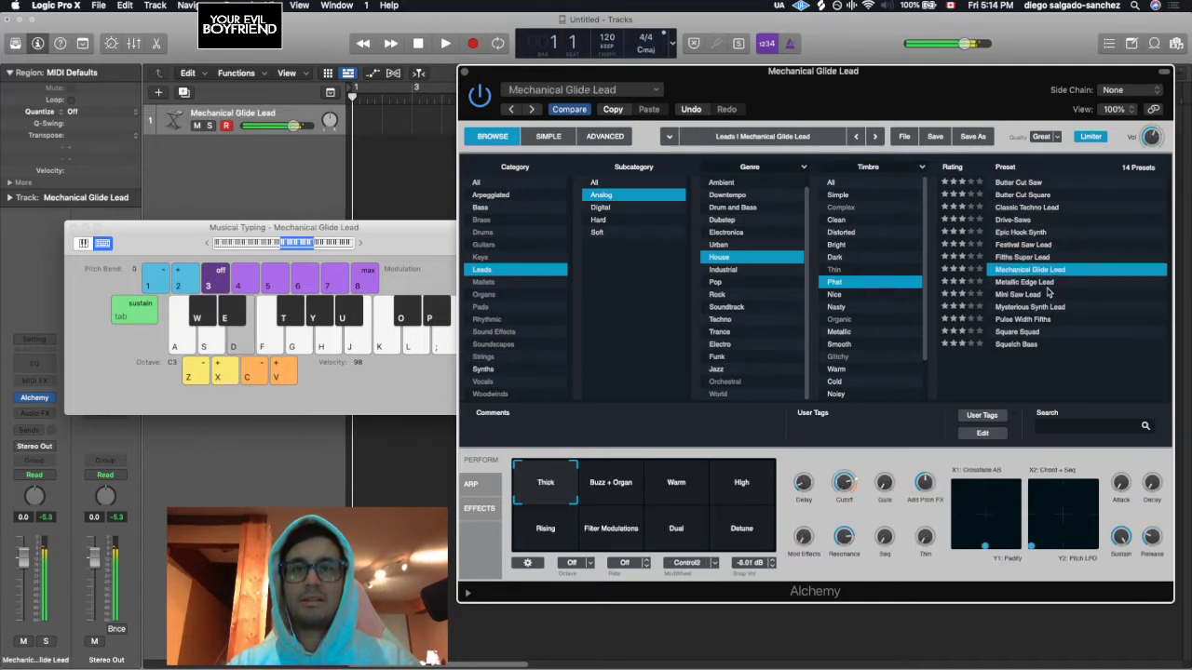
key(Down)
key(d)
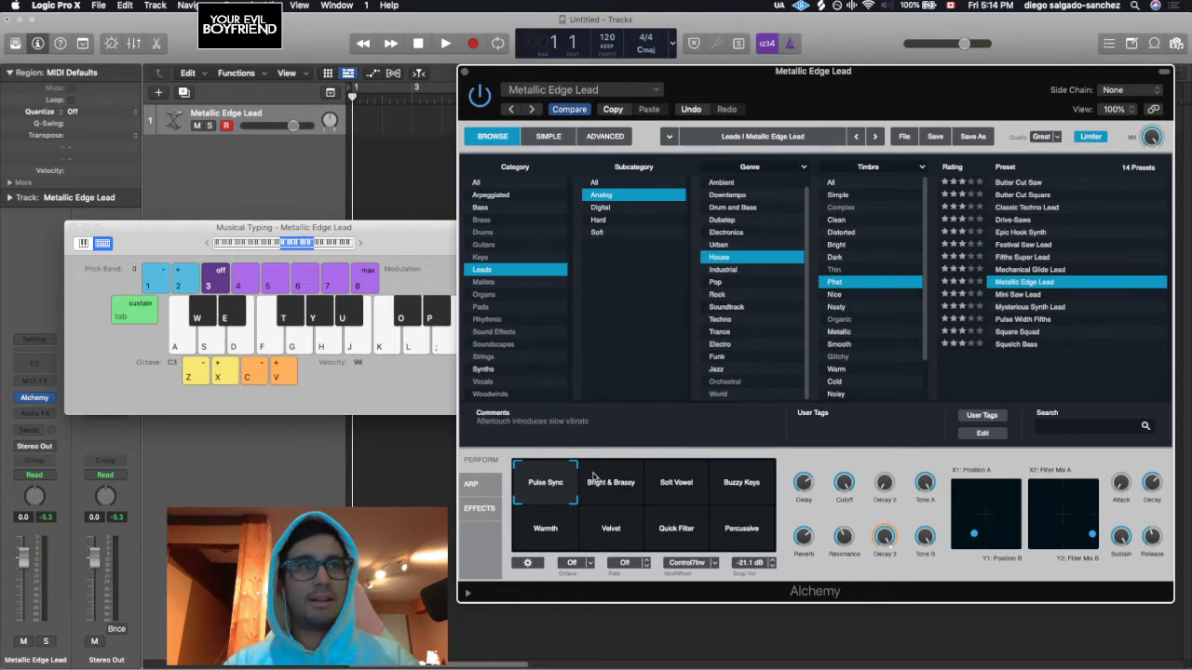
Morph Metallic Edge Lead's performance snapshot from Pulse Sync toward Bright & Brassy and play notes to hear the change.
key(e)
key(e)
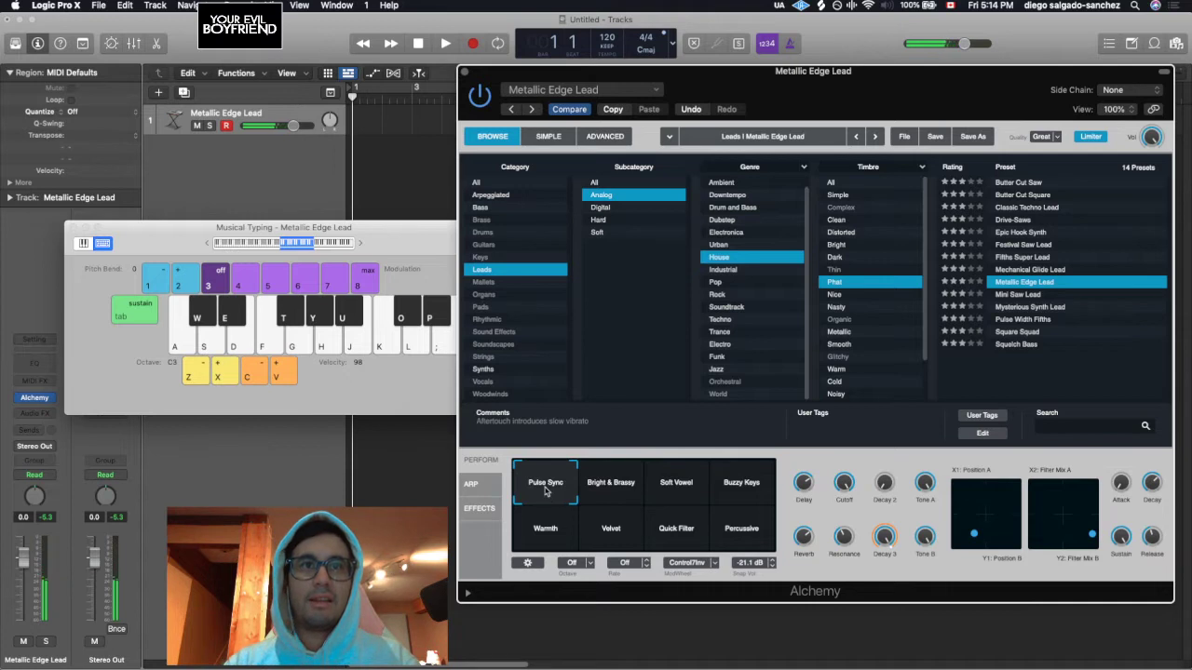
drag(543, 487, 603, 503)
key(d)
key(d)
key(d)
key(d)
key(d)
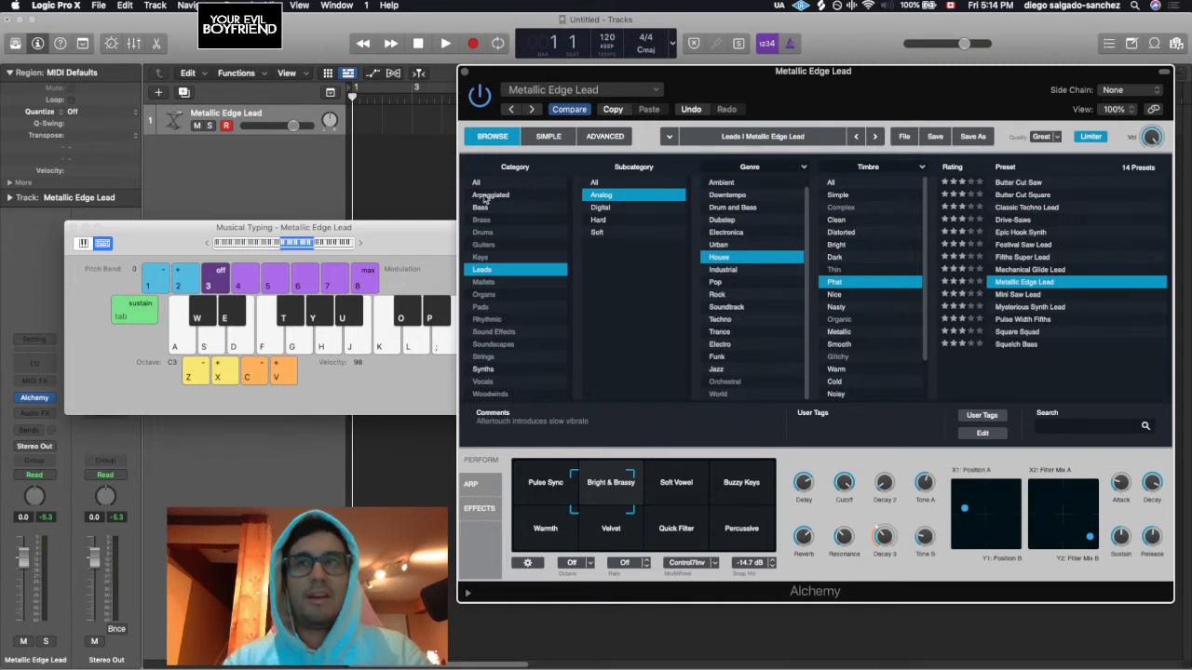
Check Festival Saw Lead again, settle on the Epic Hook Synth preset and play several notes and two-note chords on it.
click(1014, 247)
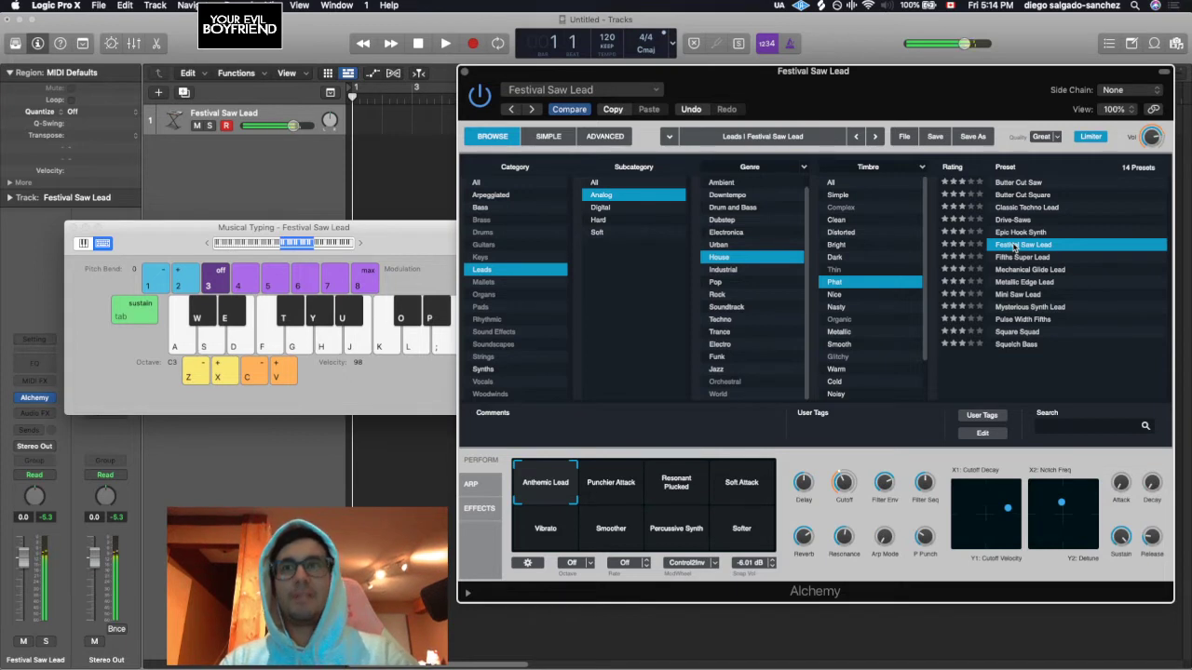
click(1020, 234)
key(a)
key(s)
key(d)
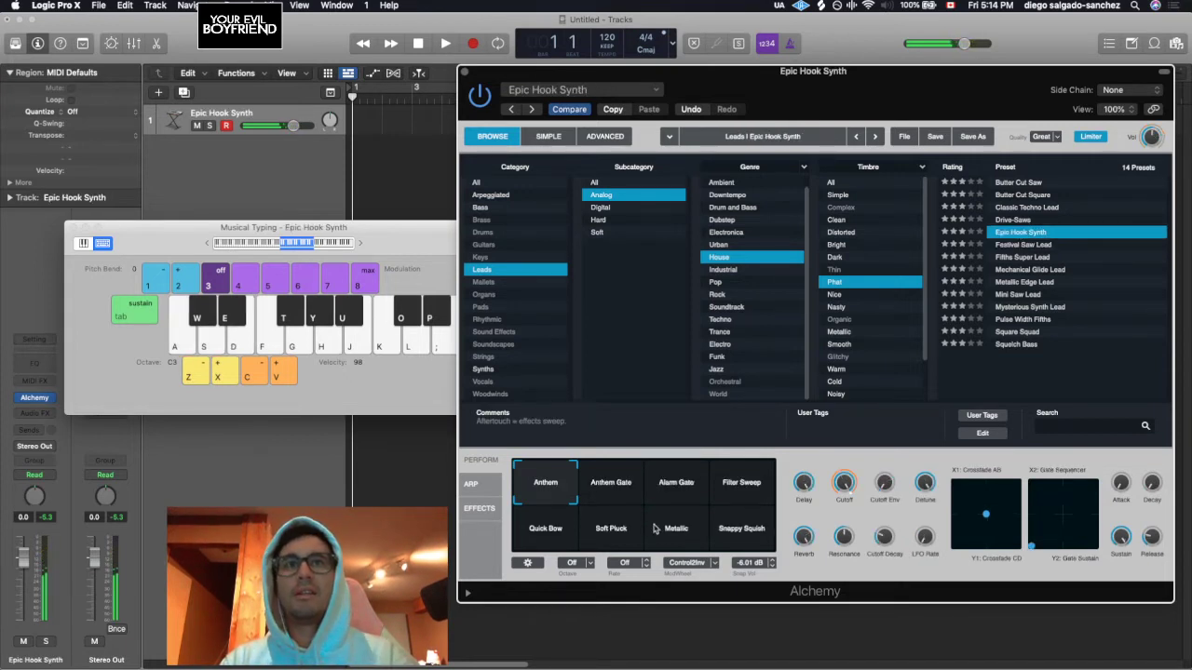
key(f)
key(d+h)
key(f+j)
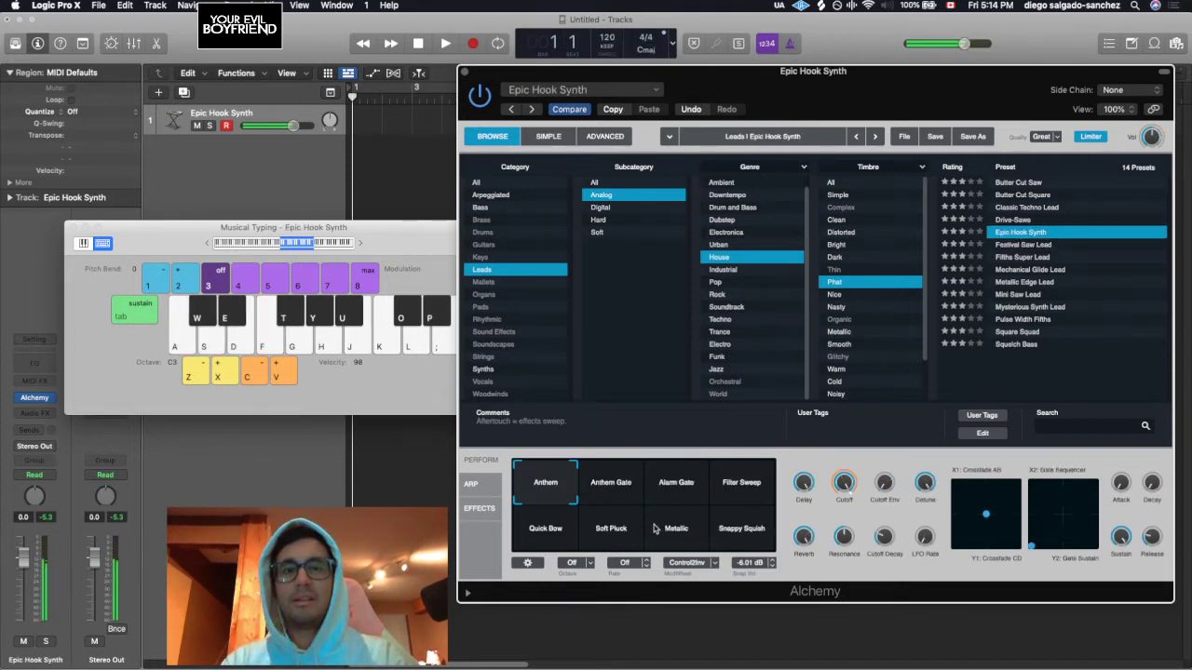
key(f+j)
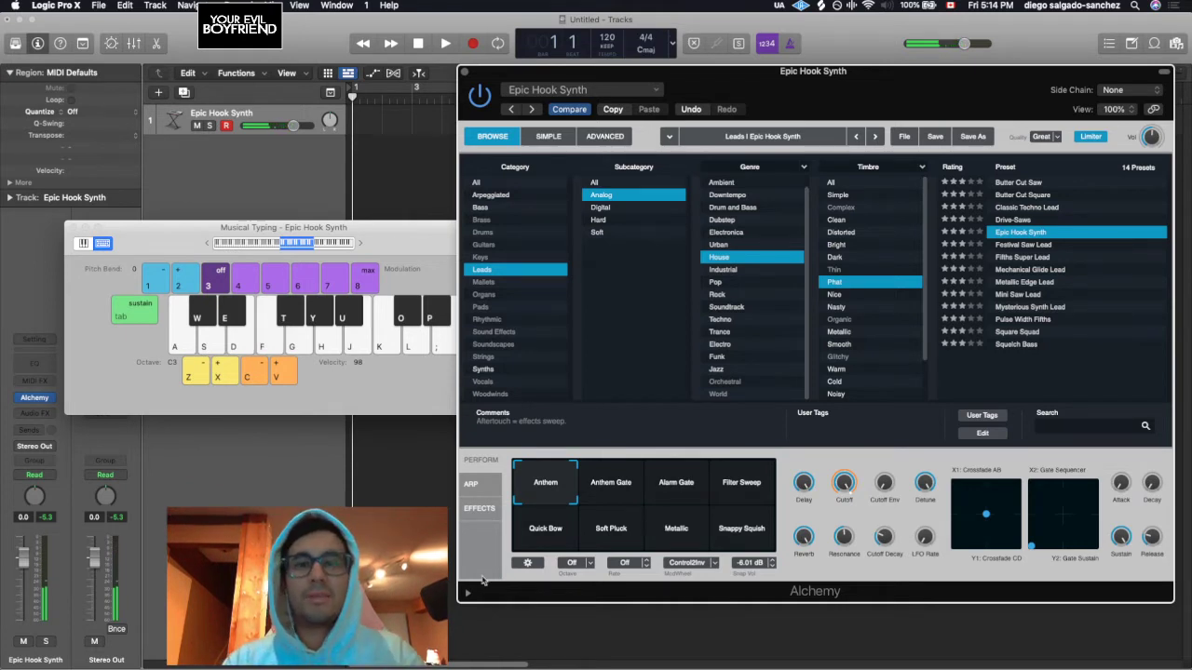
Close the Musical Typing keyboard and the Alchemy window.
click(73, 227)
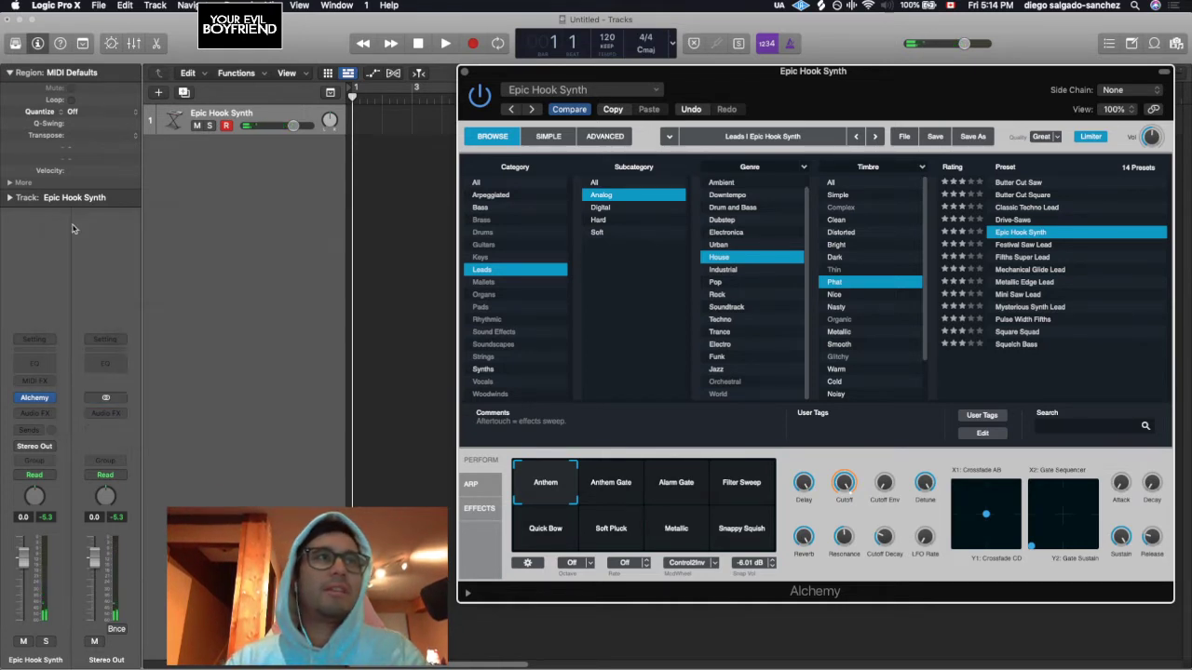
click(462, 73)
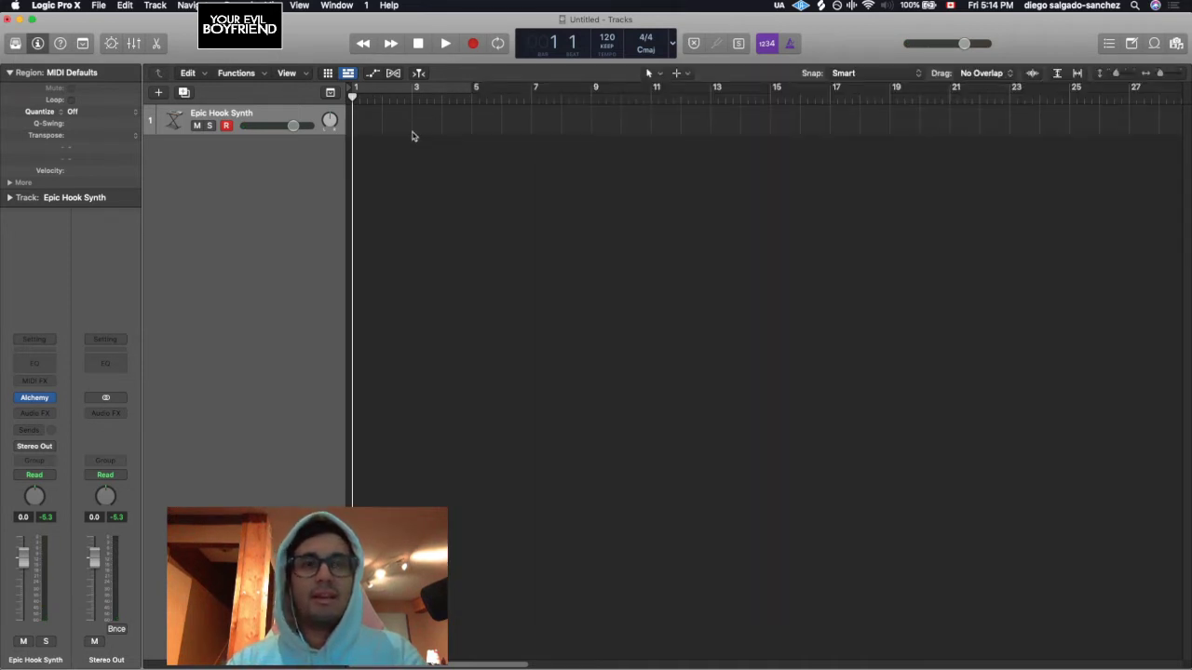
Create a four-bar MIDI region from bar 1 on the Epic Hook Synth track and open it in an enlarged Piano Roll.
right_click(360, 128)
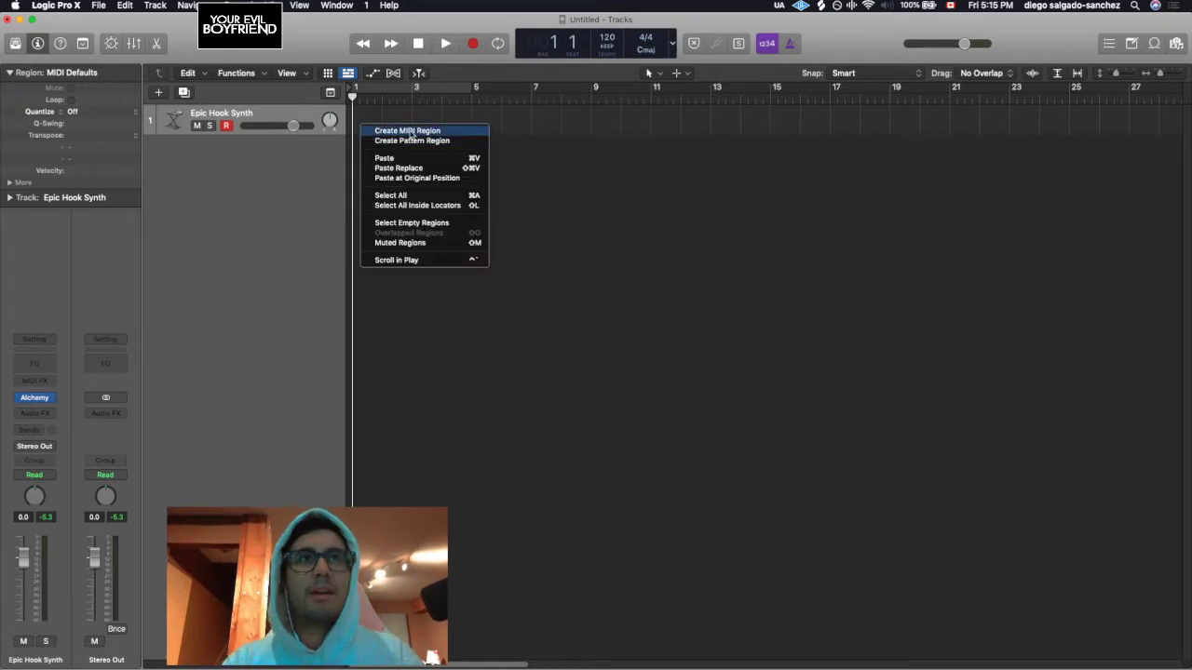
click(411, 131)
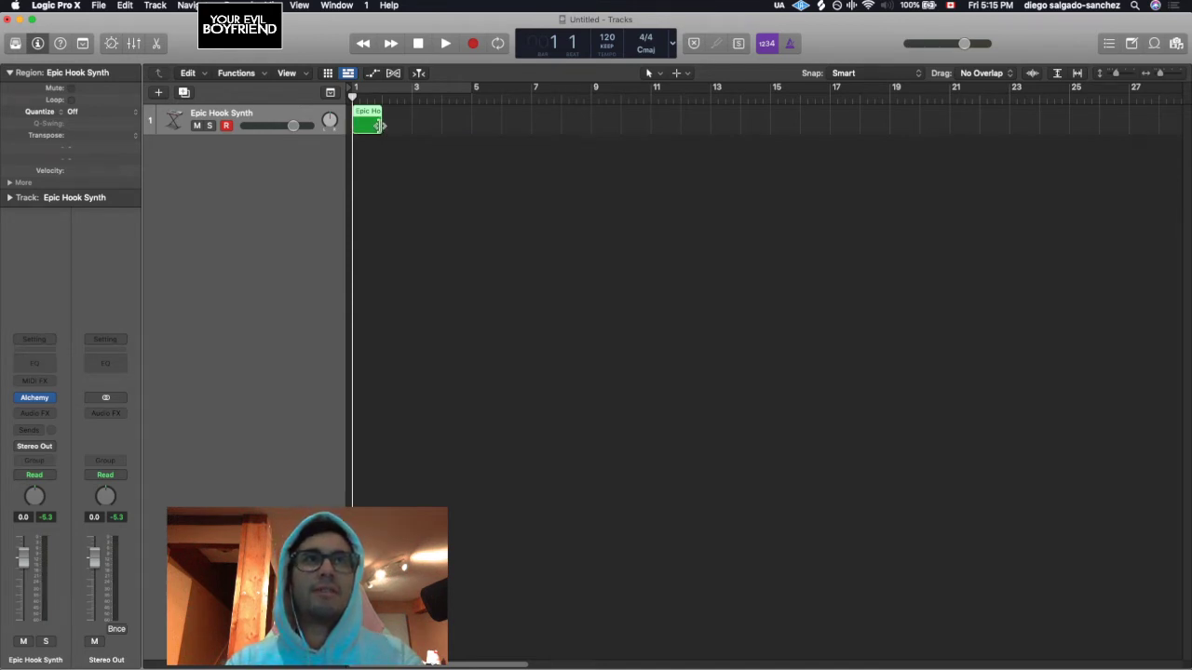
drag(379, 125, 472, 127)
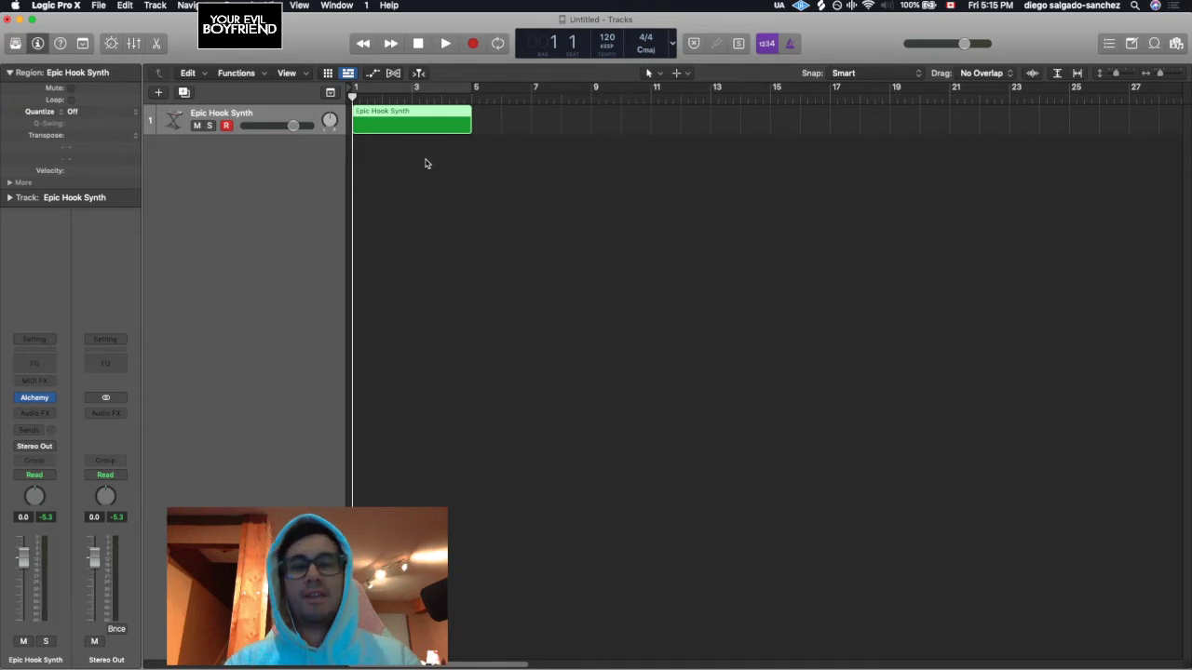
double_click(400, 131)
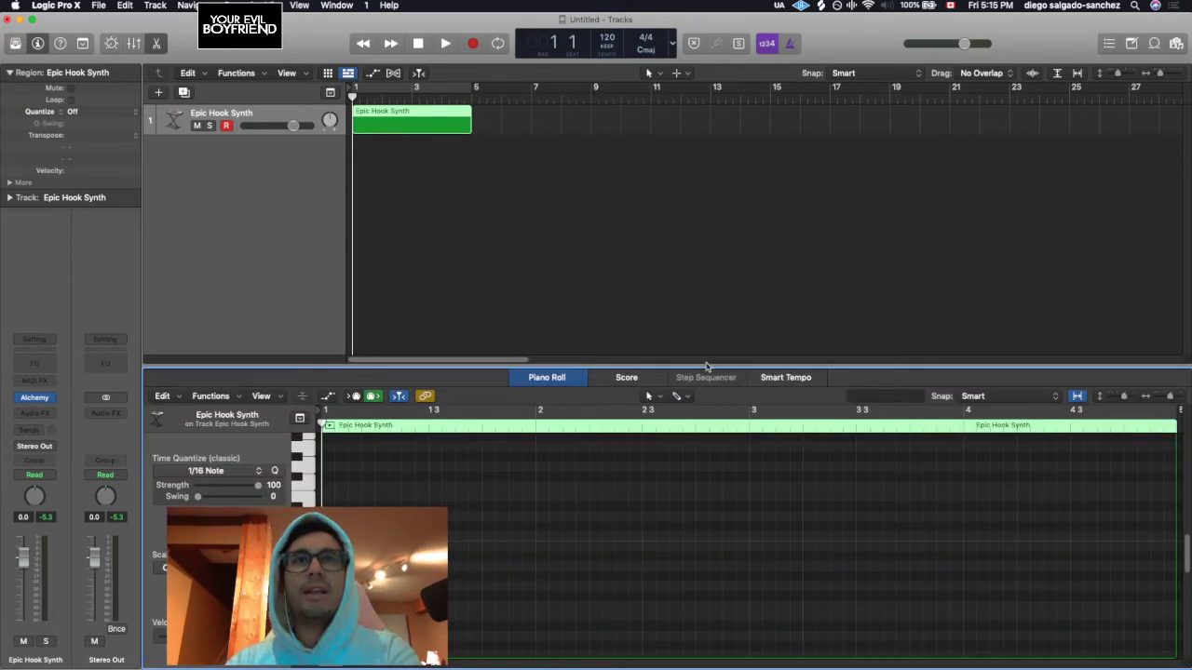
drag(704, 366, 705, 200)
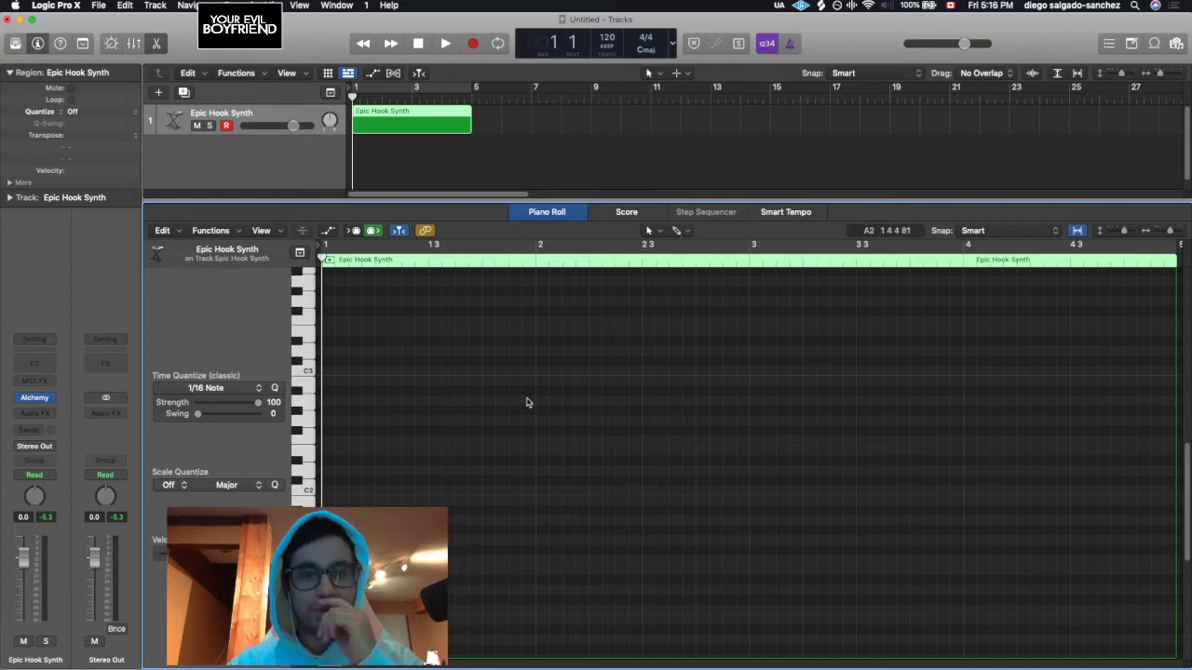
Try creating three short D2 notes in the first bar, and delete all of them.
right_click(420, 480)
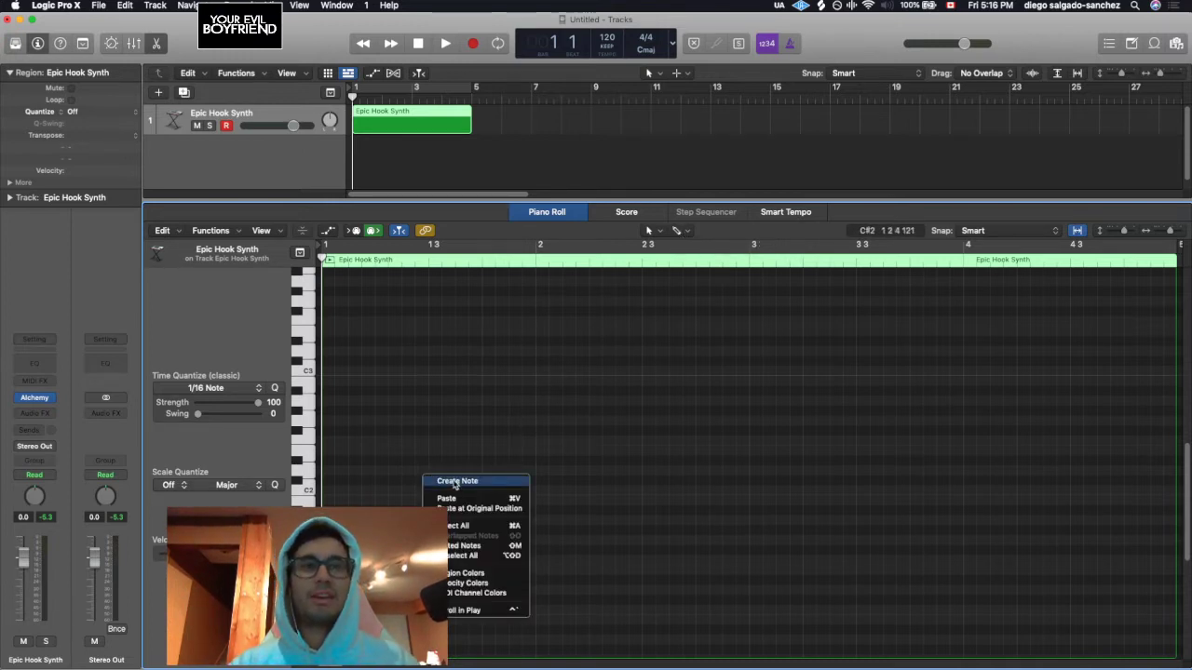
click(451, 481)
drag(421, 481, 333, 470)
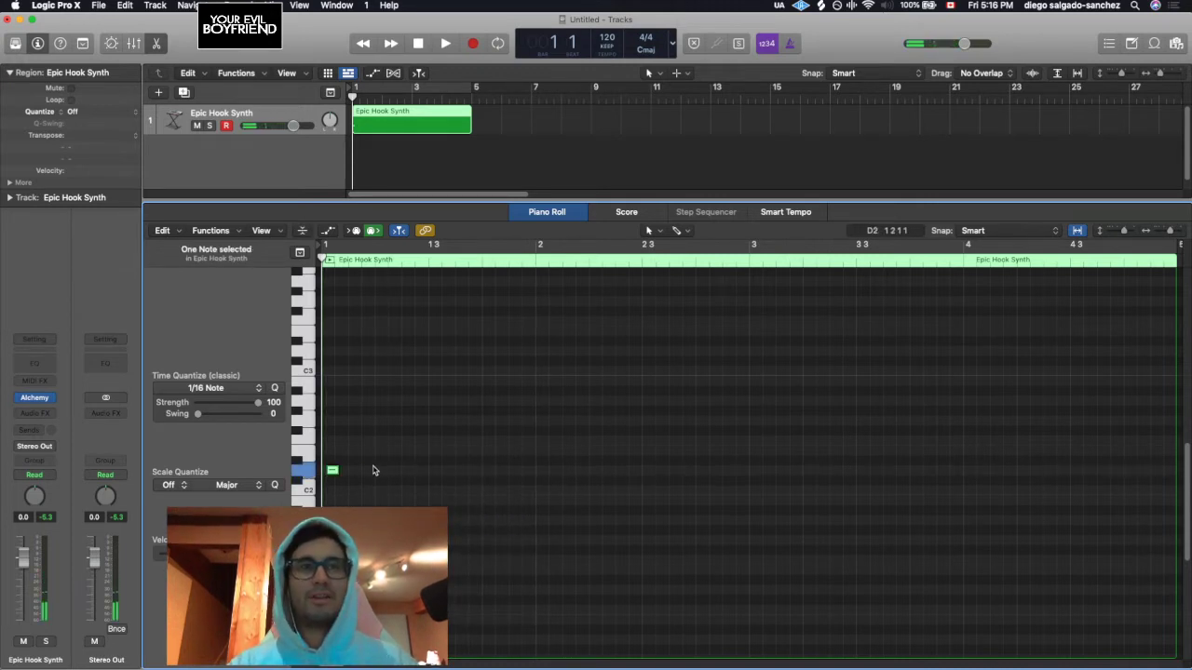
right_click(369, 474)
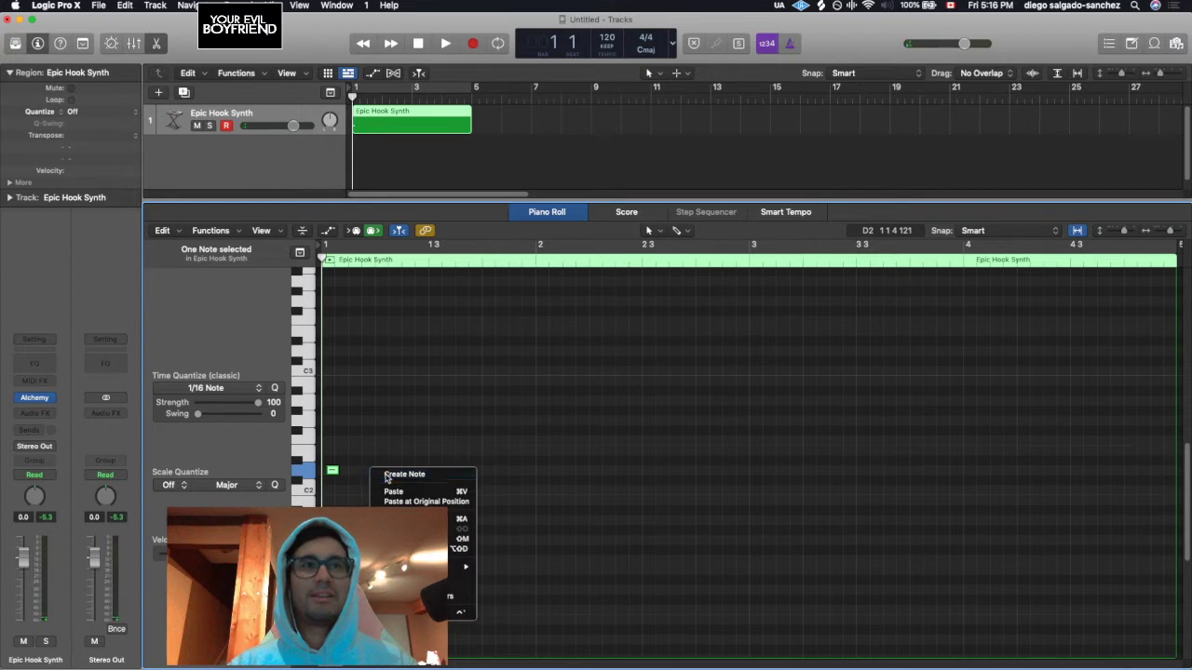
click(391, 474)
right_click(417, 474)
click(435, 480)
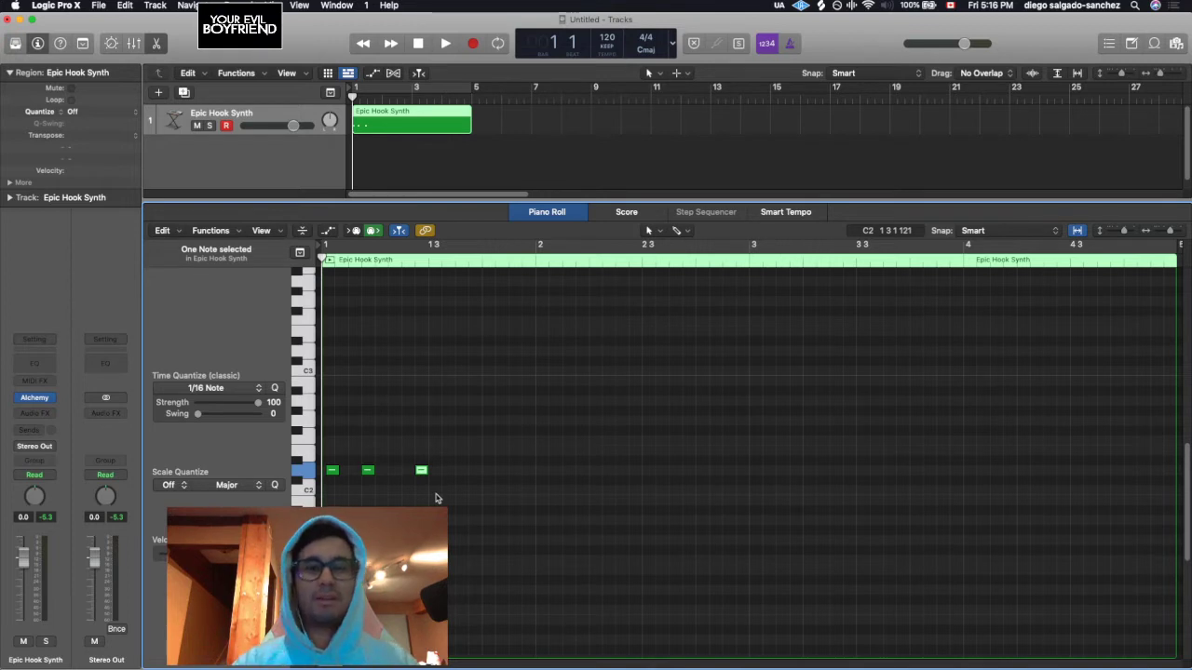
drag(436, 503, 306, 445)
key(Delete)
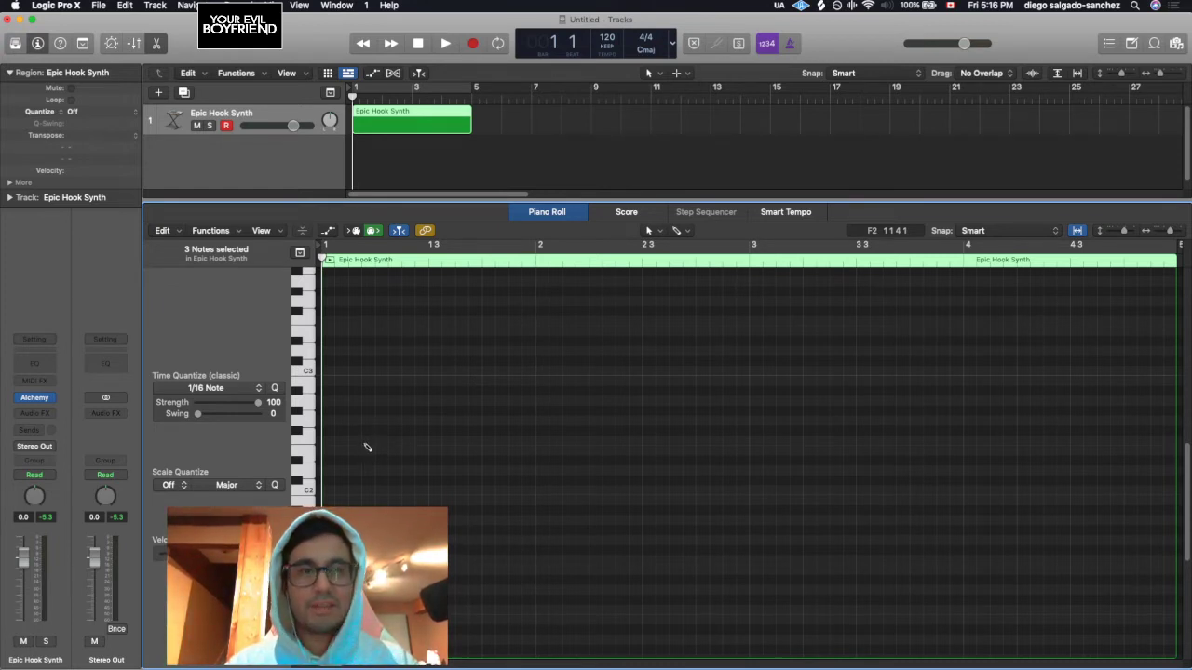
Draw twelve sixteenth-length F2 notes spaced an eighth note apart, from the start of bar 1 into bar 2.
super+click(328, 442)
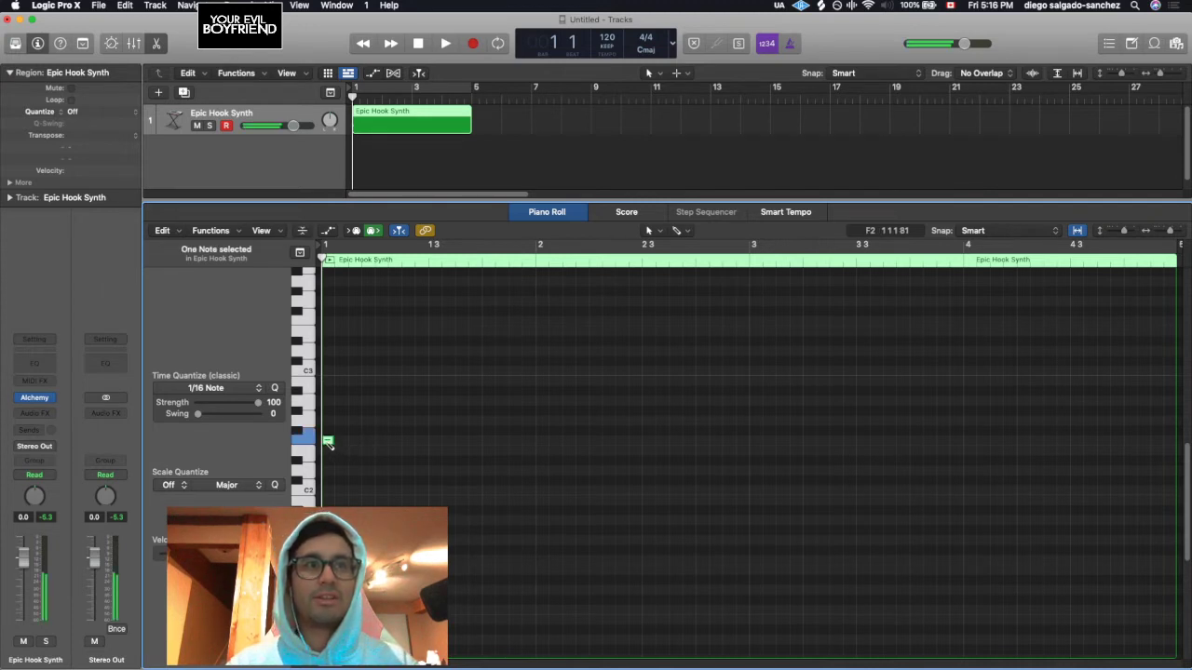
super+click(353, 442)
super+click(381, 442)
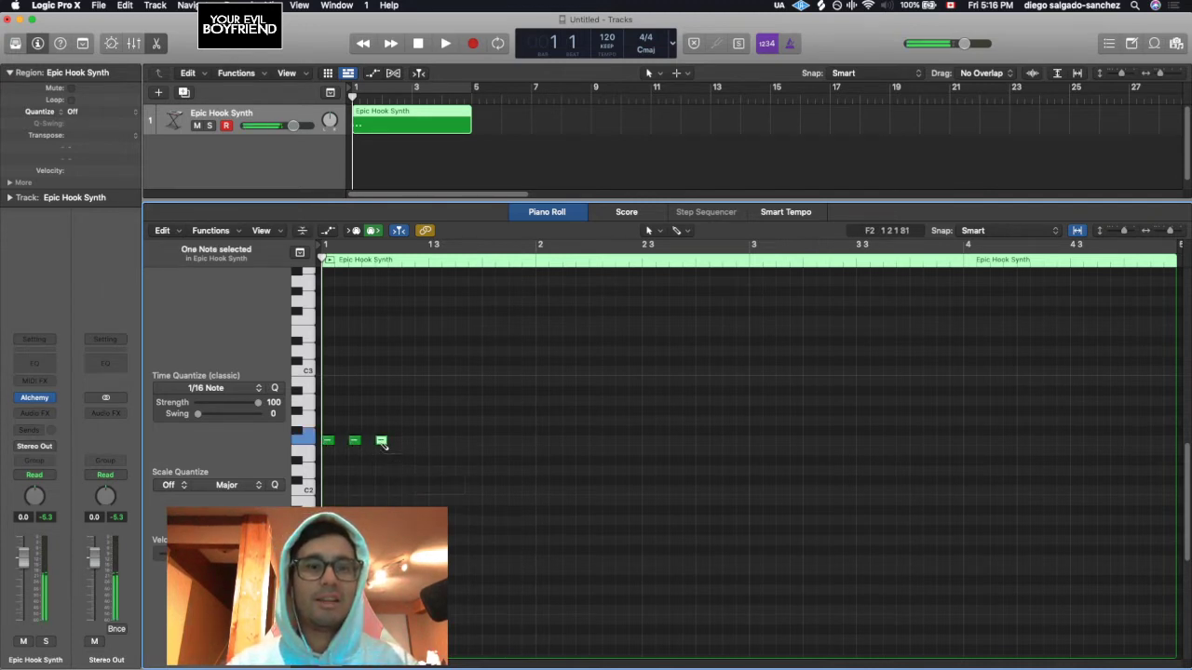
super+click(408, 441)
super+click(435, 441)
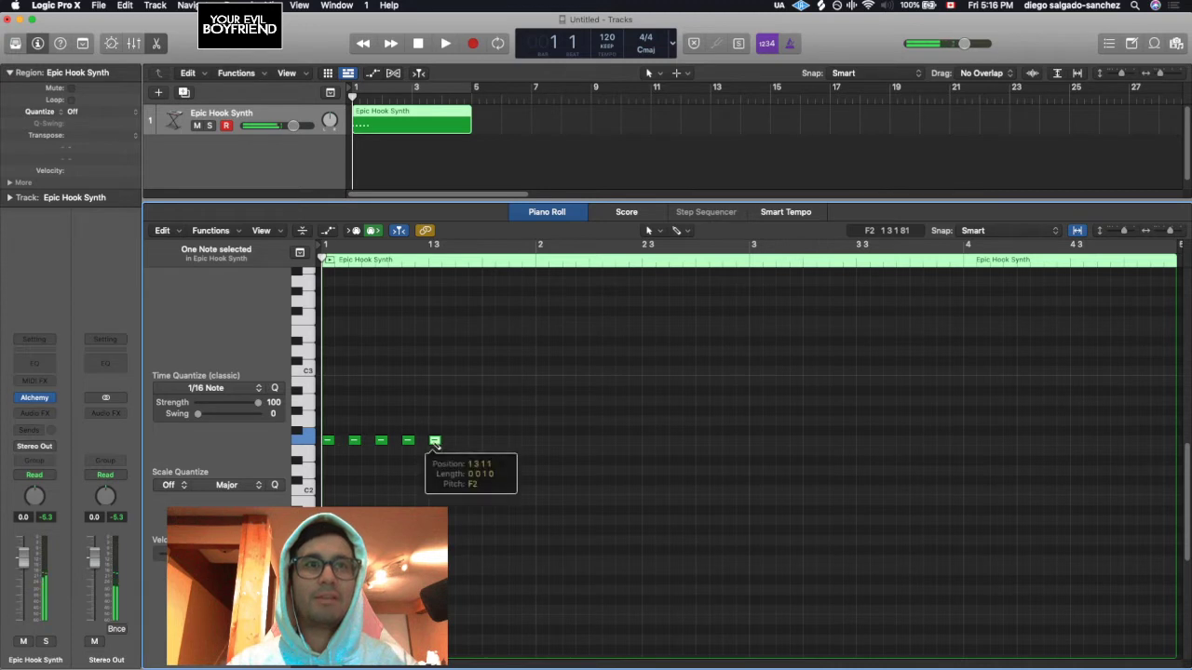
super+click(461, 441)
super+click(488, 442)
super+click(515, 441)
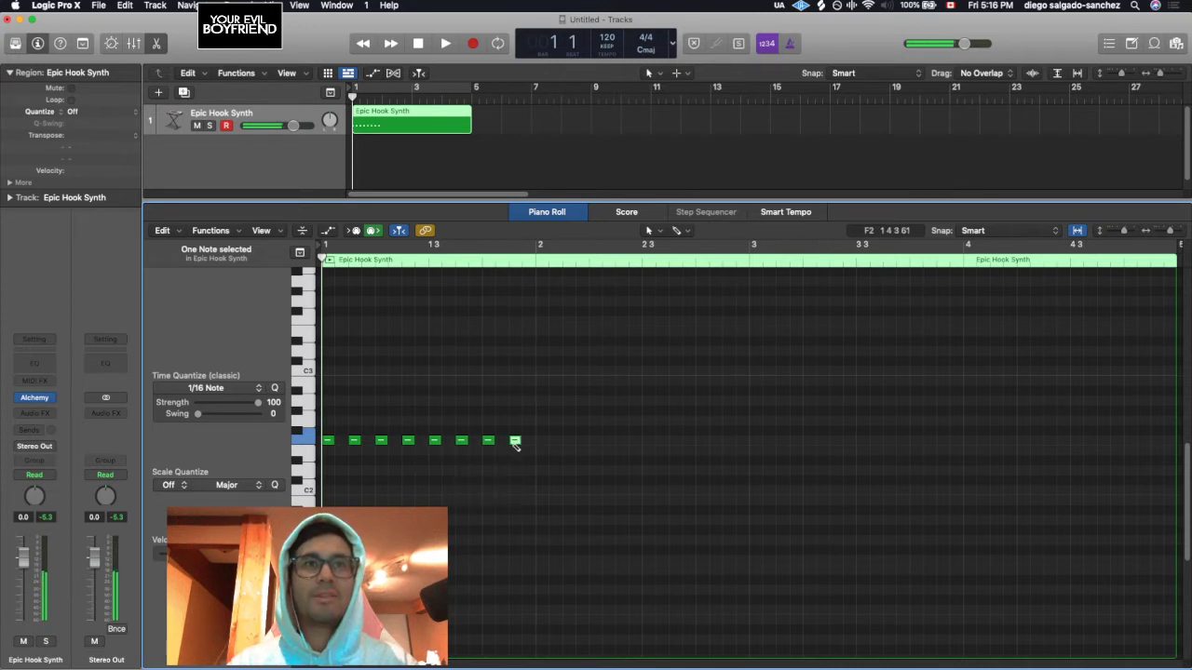
super+click(542, 442)
super+click(568, 441)
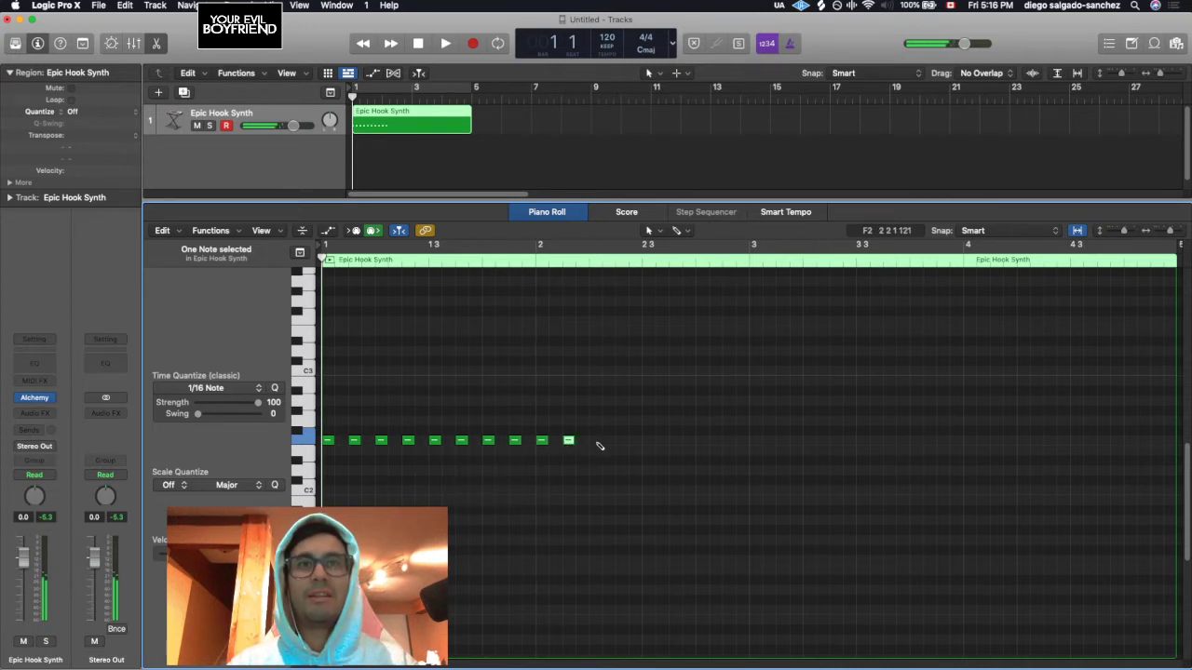
super+click(596, 442)
super+click(622, 441)
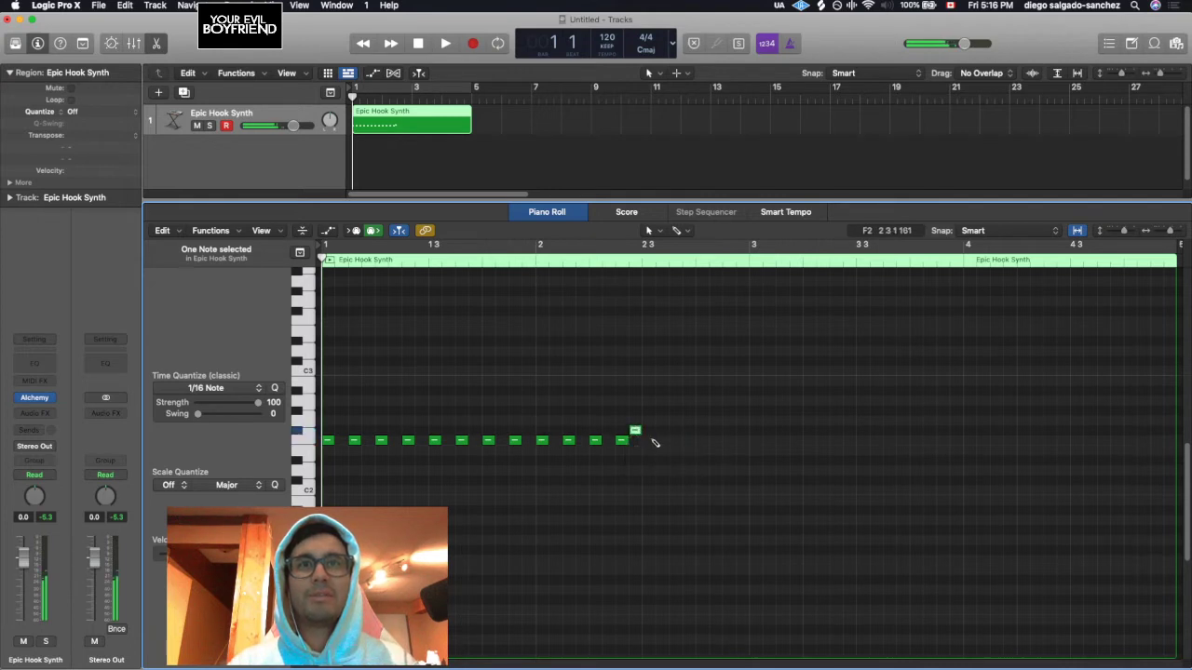
Finish the two-bar phrase with G2, F2, G2, F2 and A2 notes in the second half of bar 2.
drag(637, 436, 635, 424)
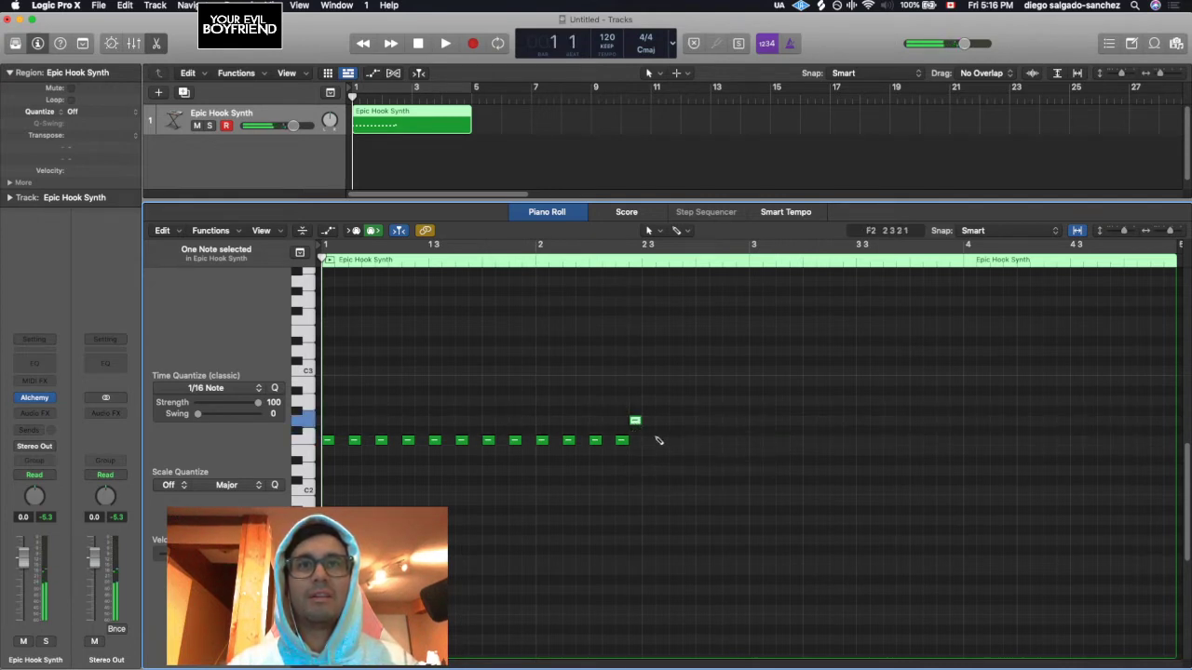
super+click(661, 440)
super+click(688, 420)
super+click(701, 441)
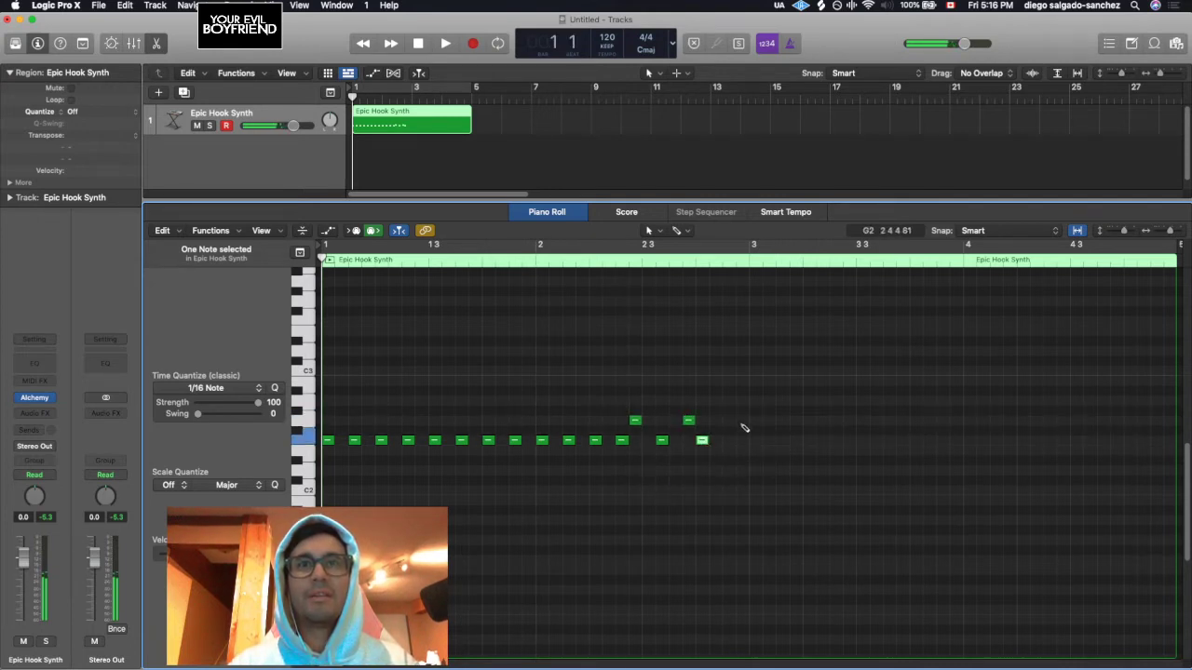
super+click(742, 400)
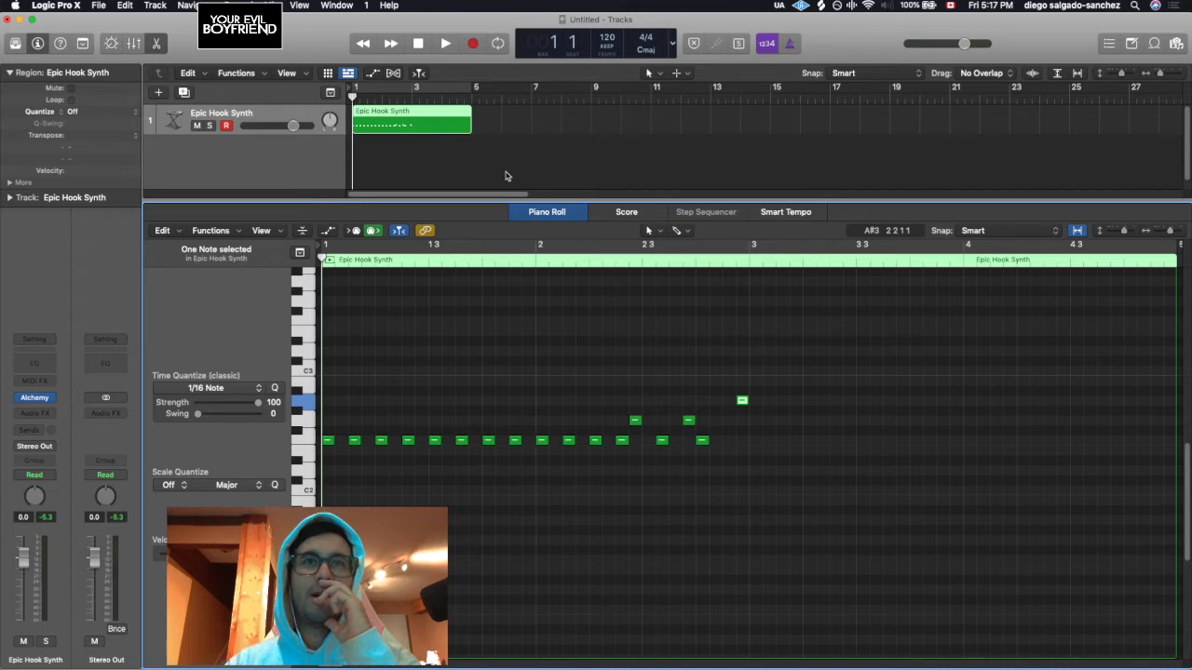
Duplicate all the notes of the two-bar phrase to start at bar 3 and play back the region.
key(super+a)
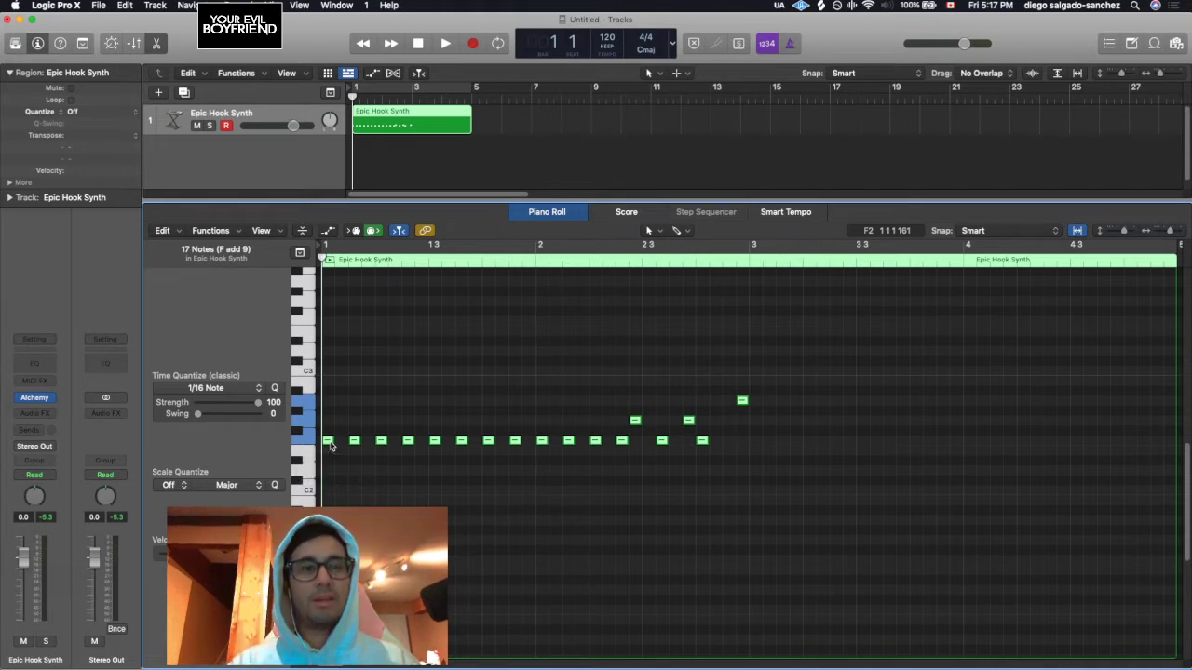
drag(330, 445, 759, 440)
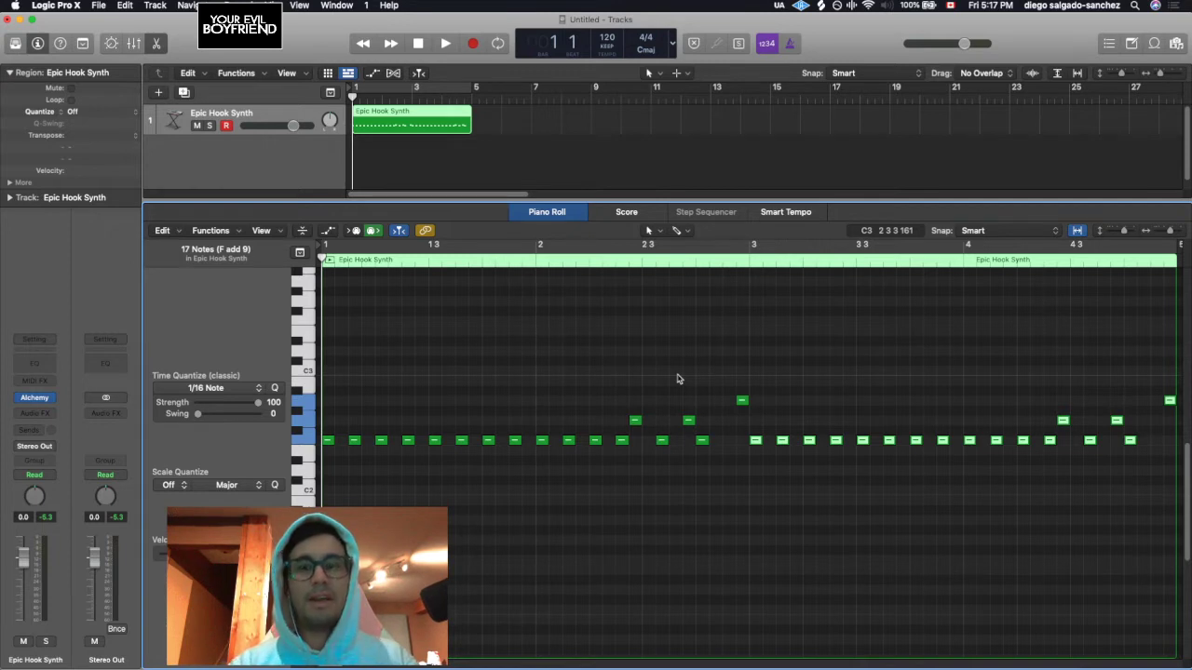
key(space)
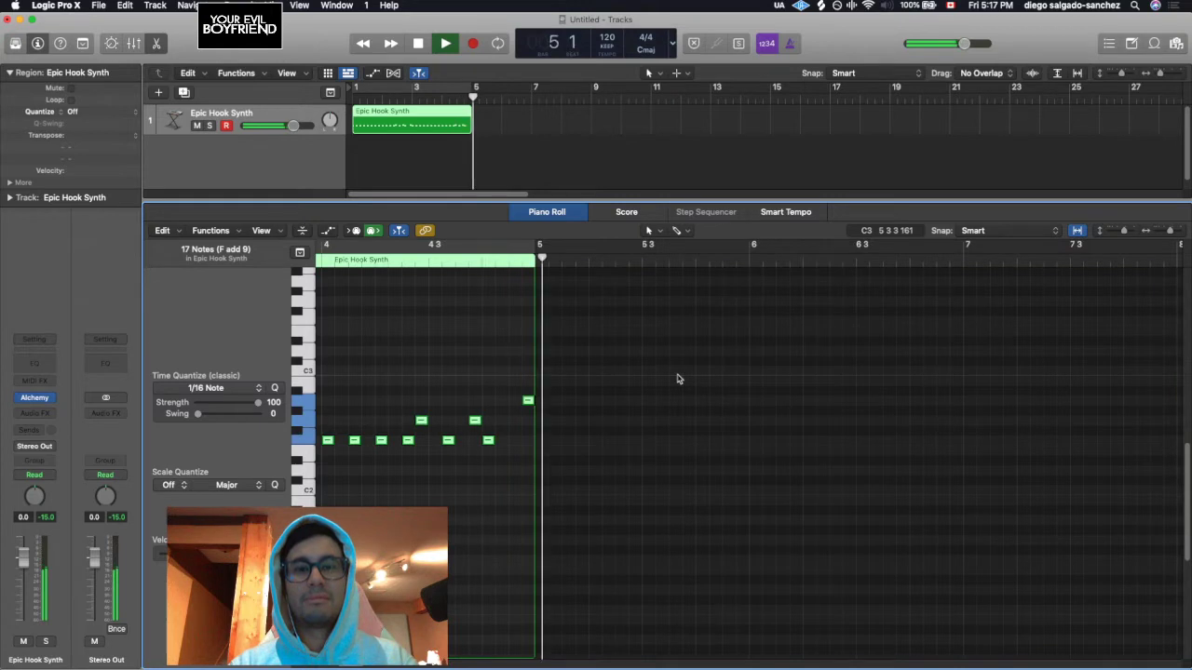
Return to the start of the song and play back the synth region past its end.
key(space)
key(Return)
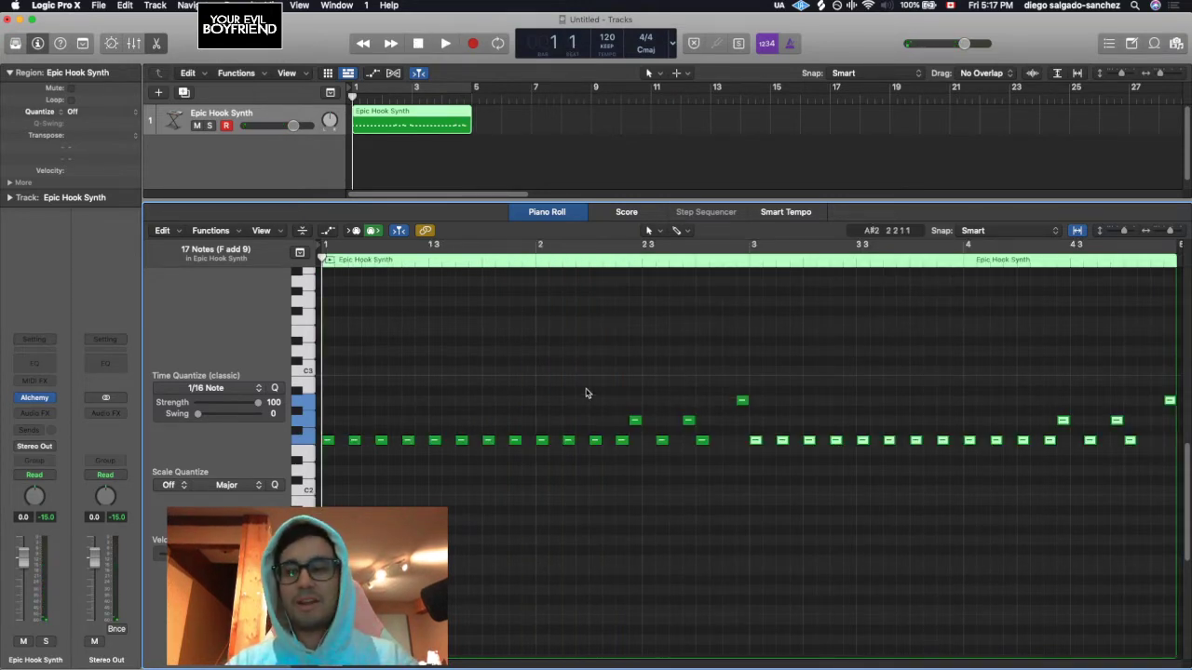
click(446, 88)
key(space)
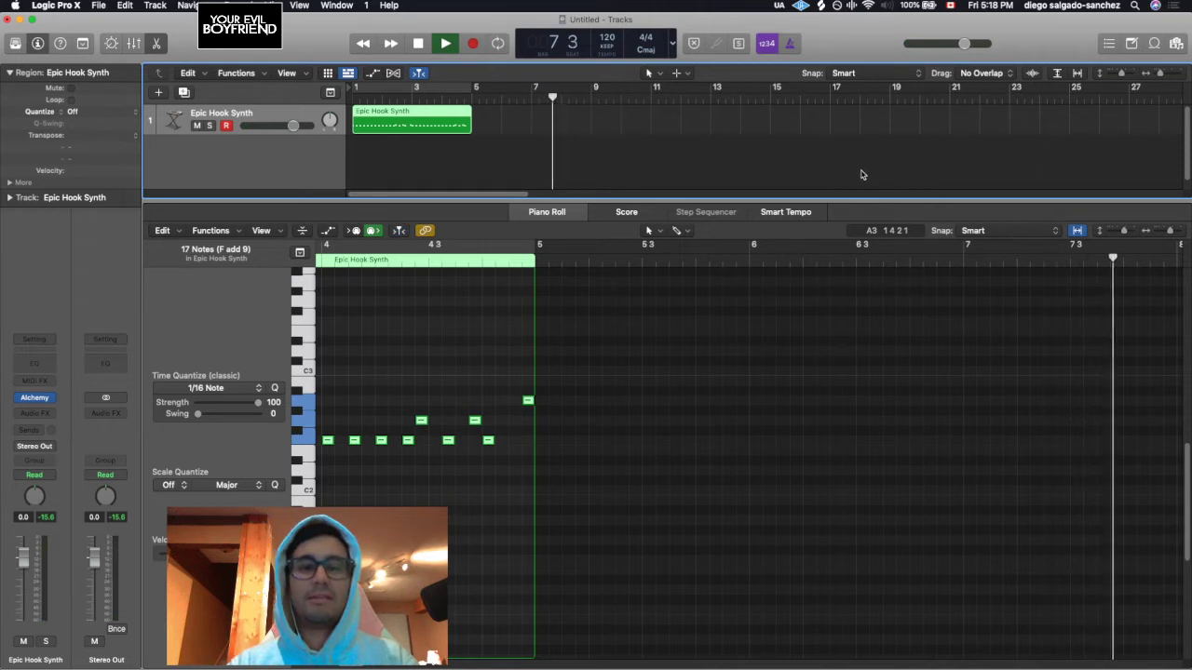
key(space)
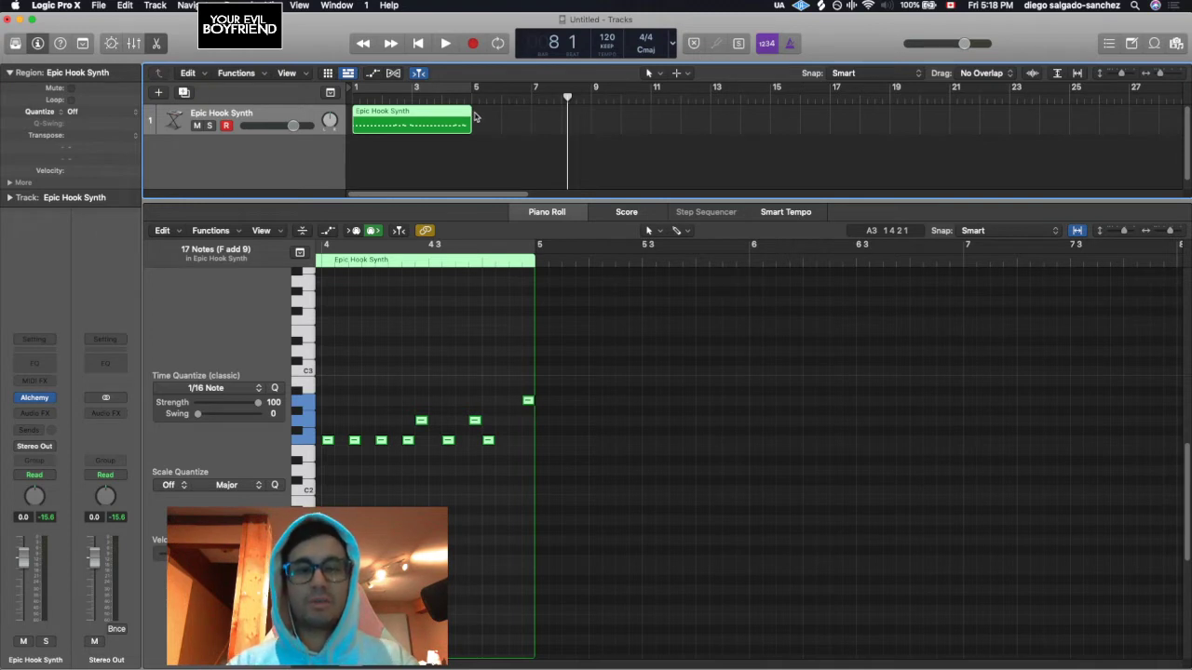
Set a cycle range from bar 1 to bar 5 over the region, enable cycling and play the loop.
drag(412, 90, 473, 89)
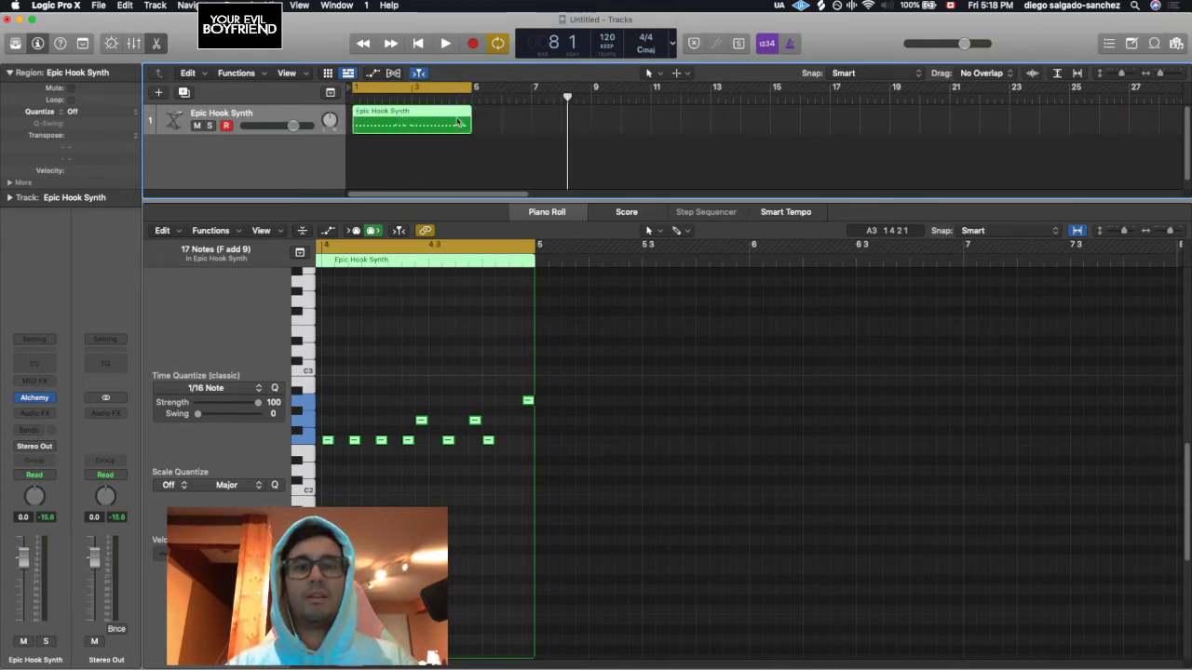
key(c)
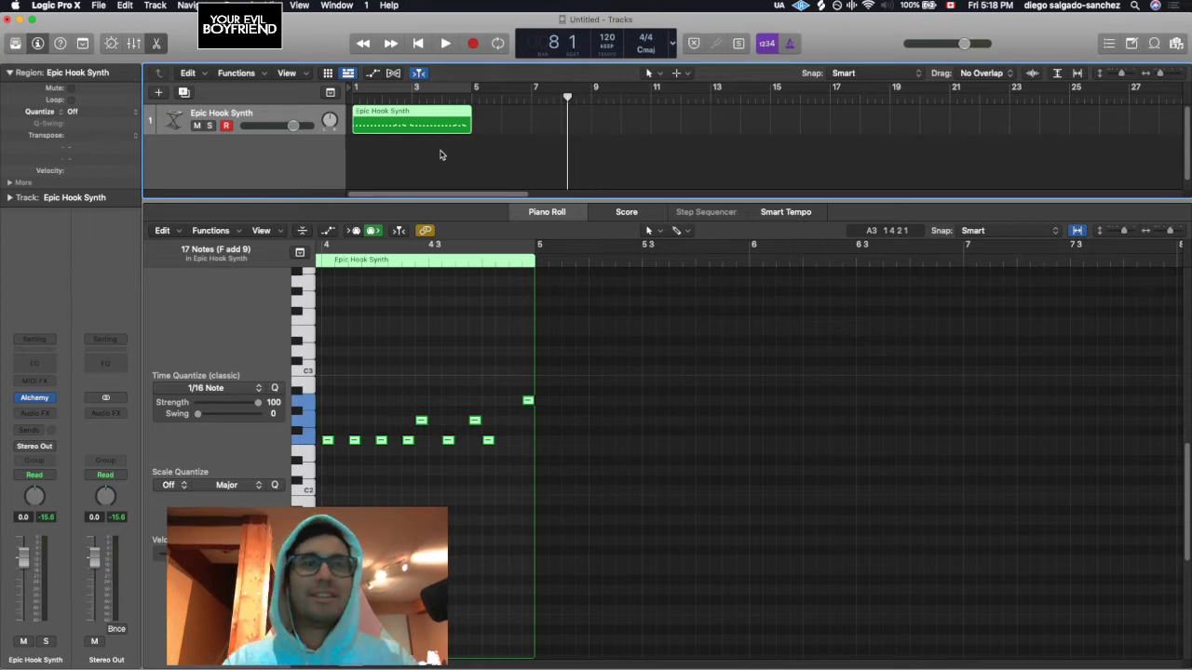
key(c)
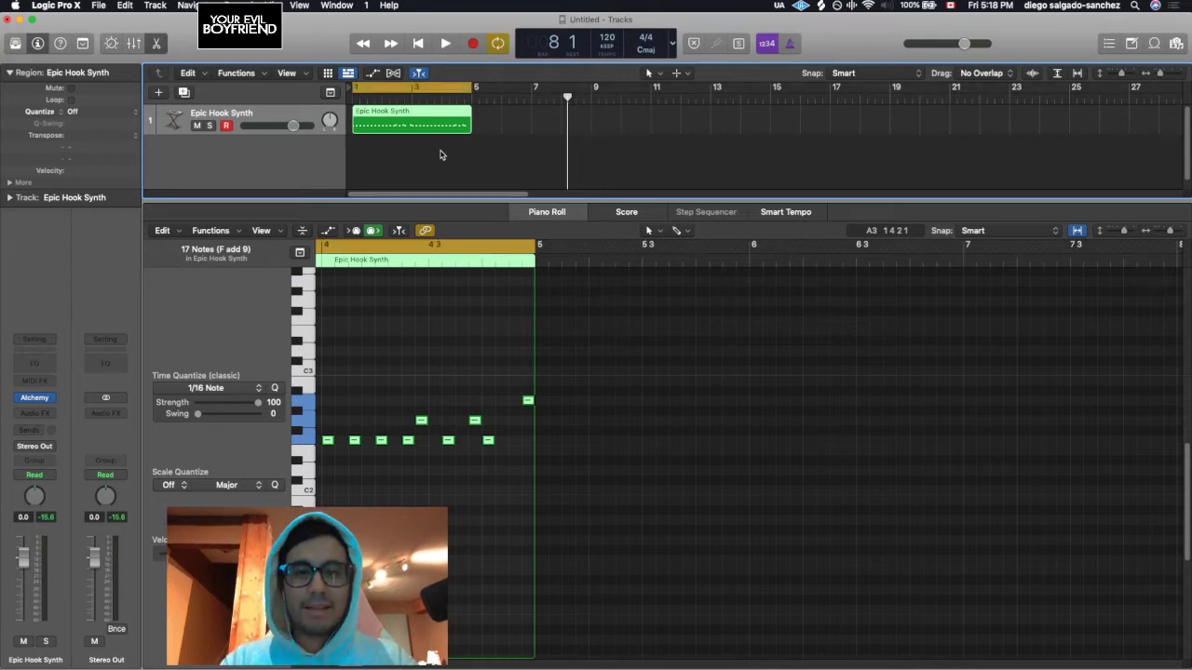
key(space)
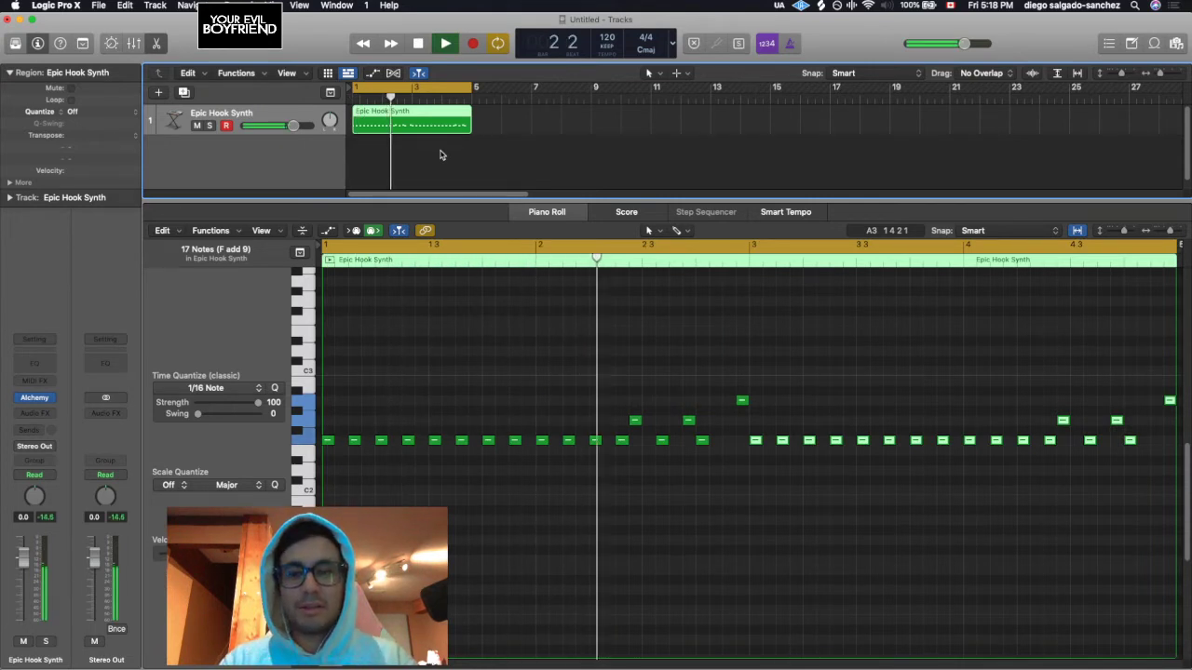
key(space)
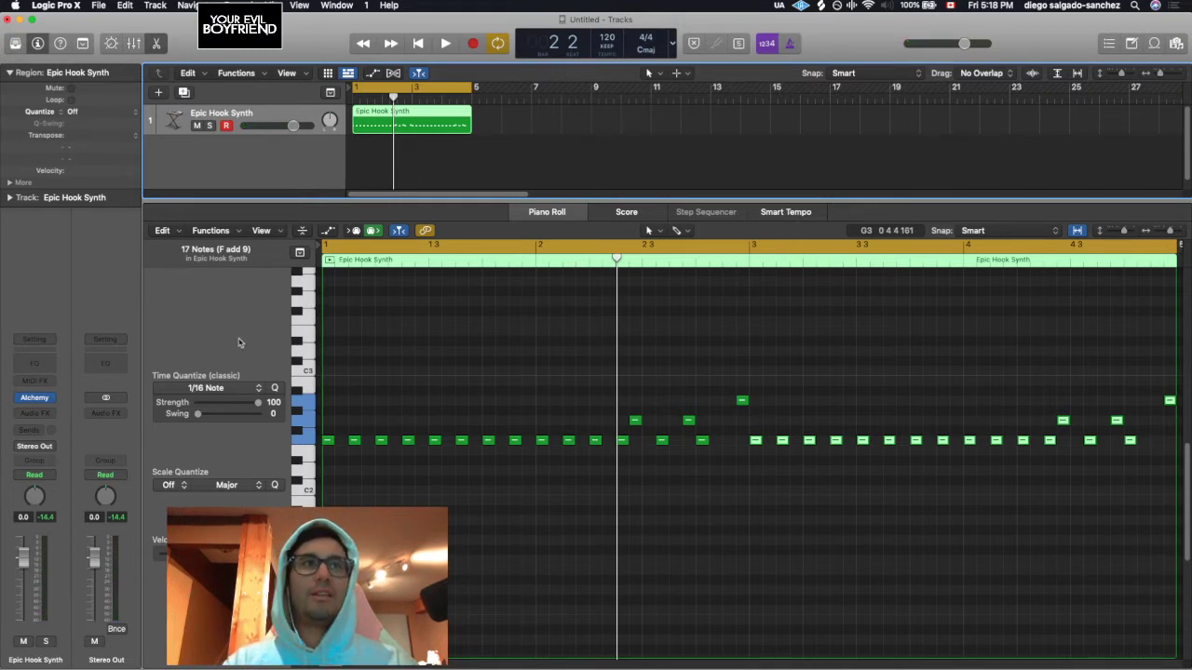
Delete all the melody notes of the four-bar region.
click(238, 343)
key(super+a)
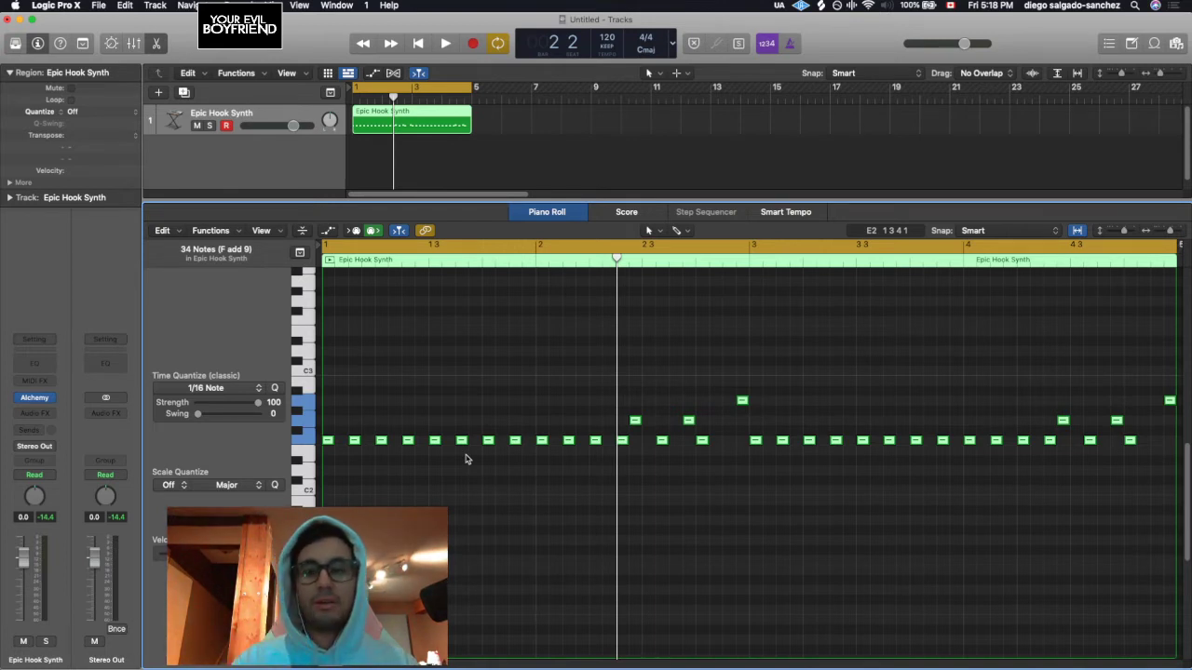
key(Delete)
Replace the track's Alchemy instrument with Keyscape and load the LA Custom C7 - Ballad patch.
mouse_move(20, 401)
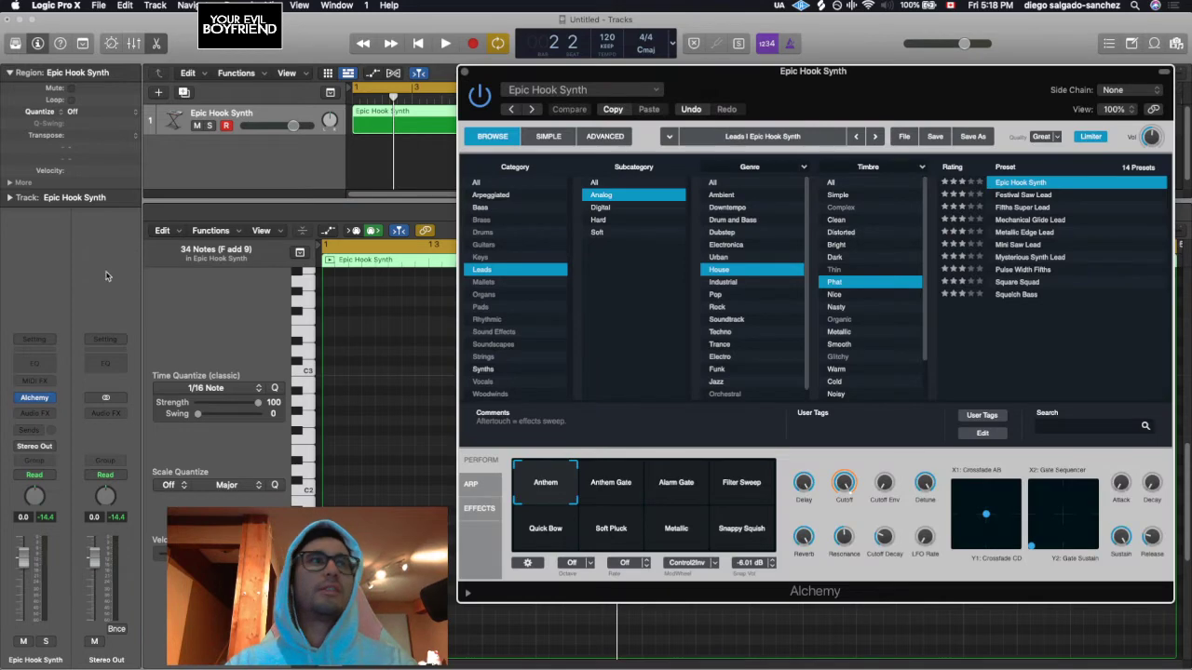
click(58, 402)
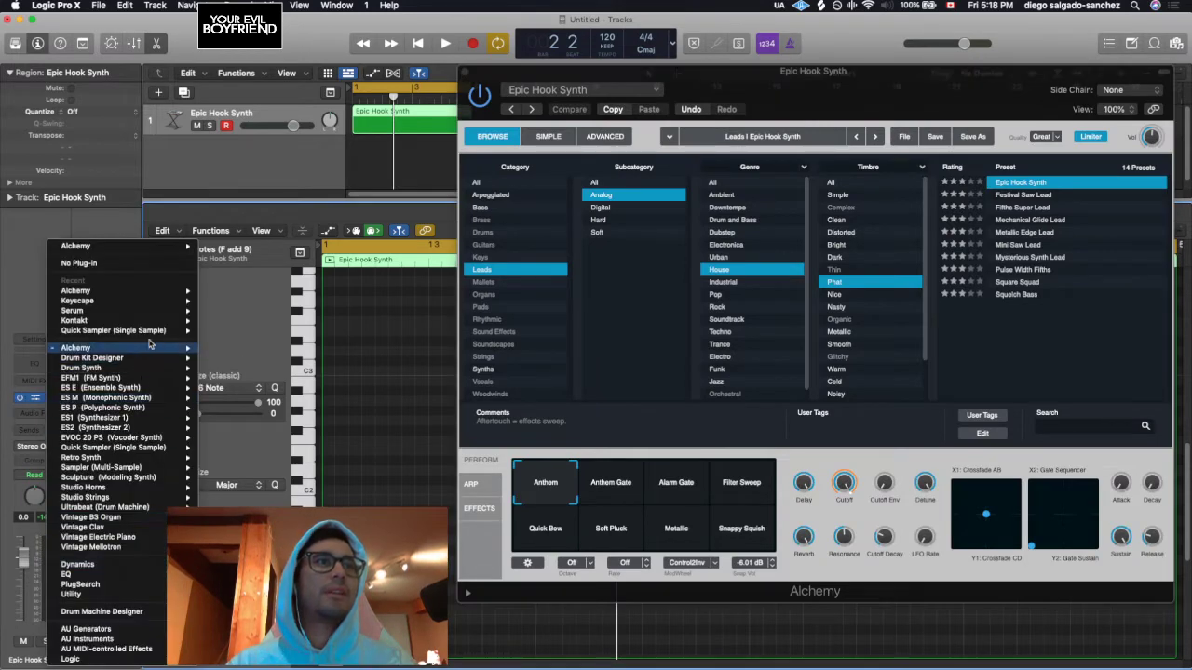
mouse_move(137, 305)
click(221, 300)
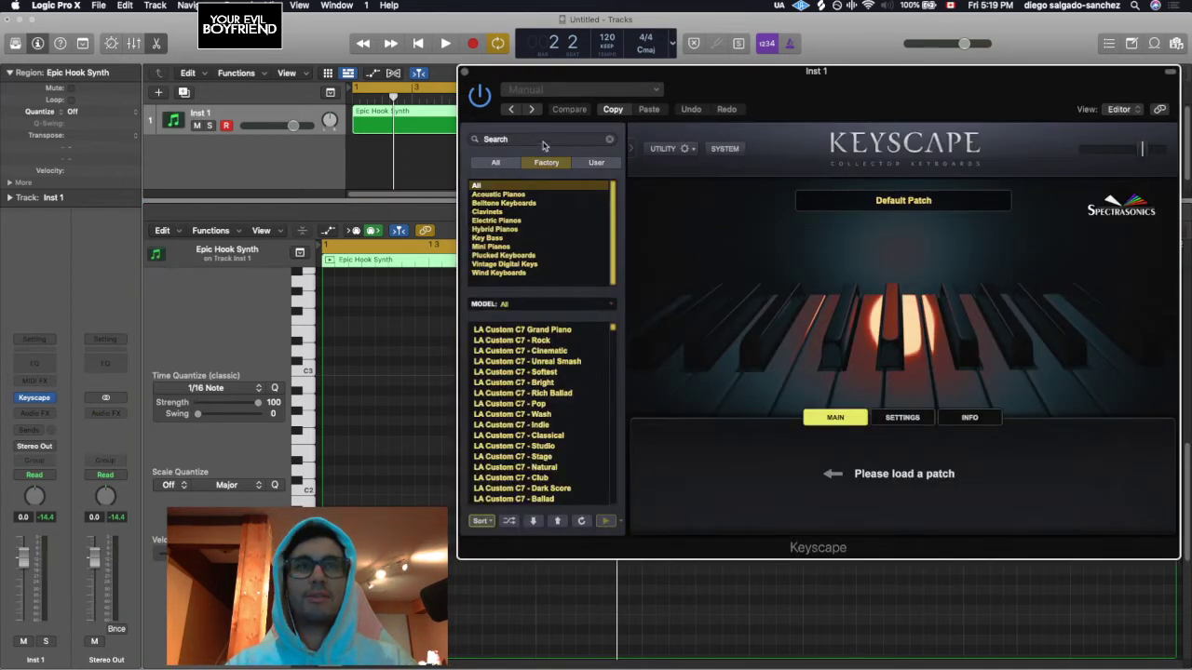
scroll(527, 427, down, 3)
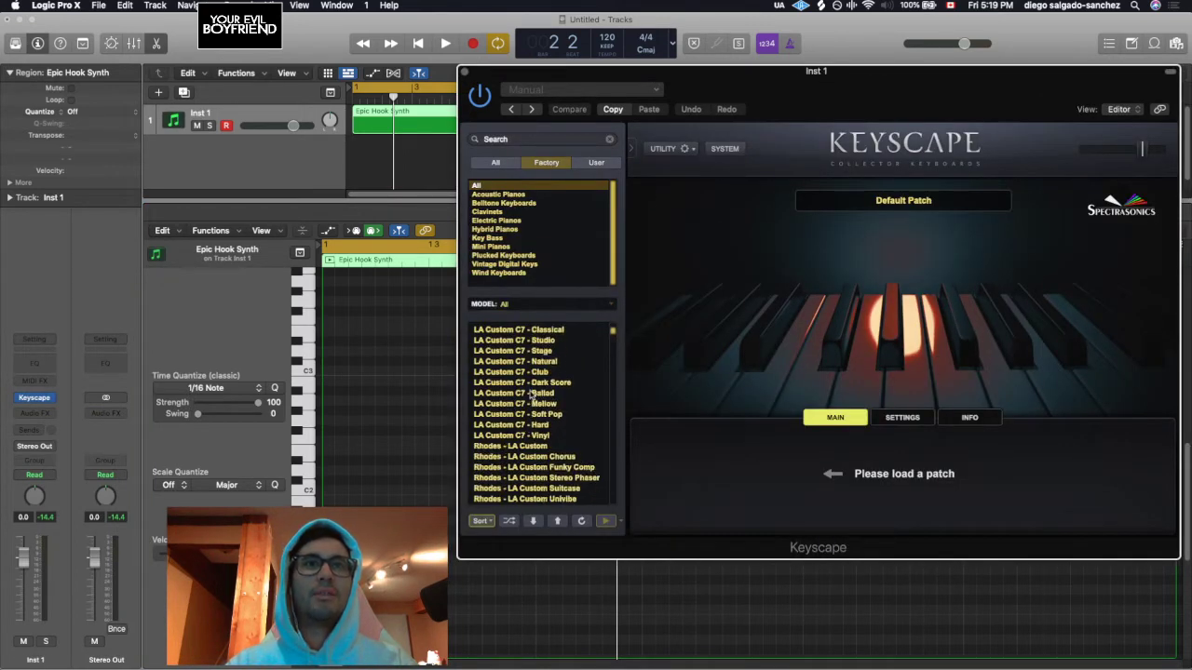
click(530, 395)
click(466, 71)
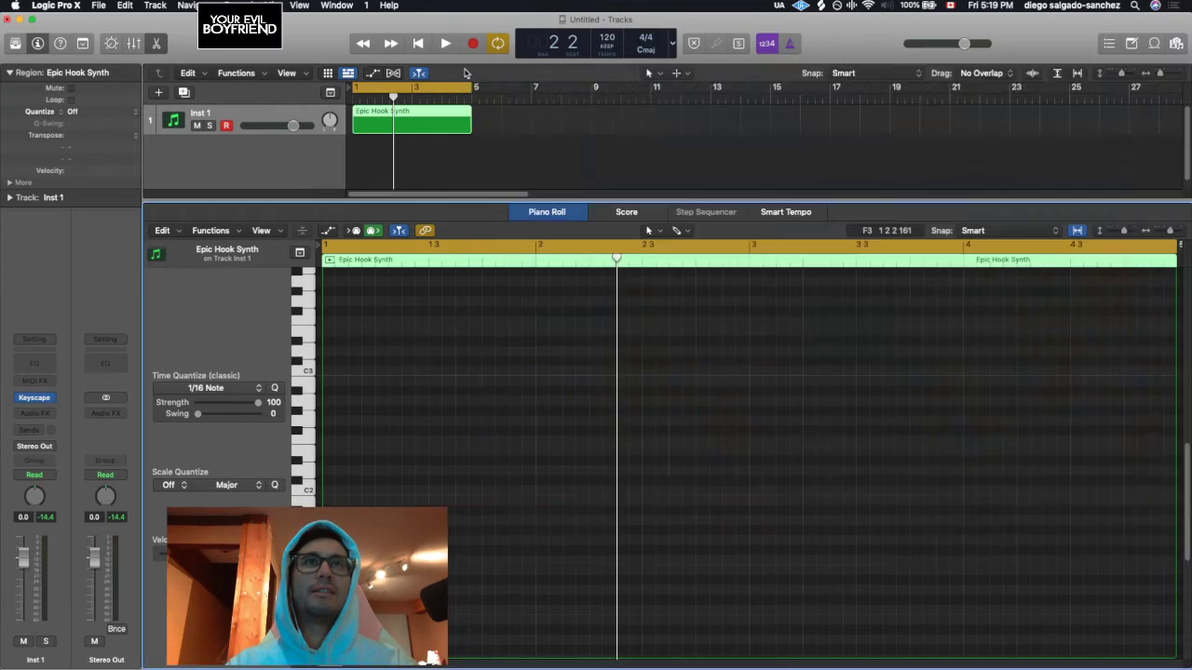
Draw an A minor chord of A1, C2 and E2 about five beats long from the start of bar 1.
super+click(353, 501)
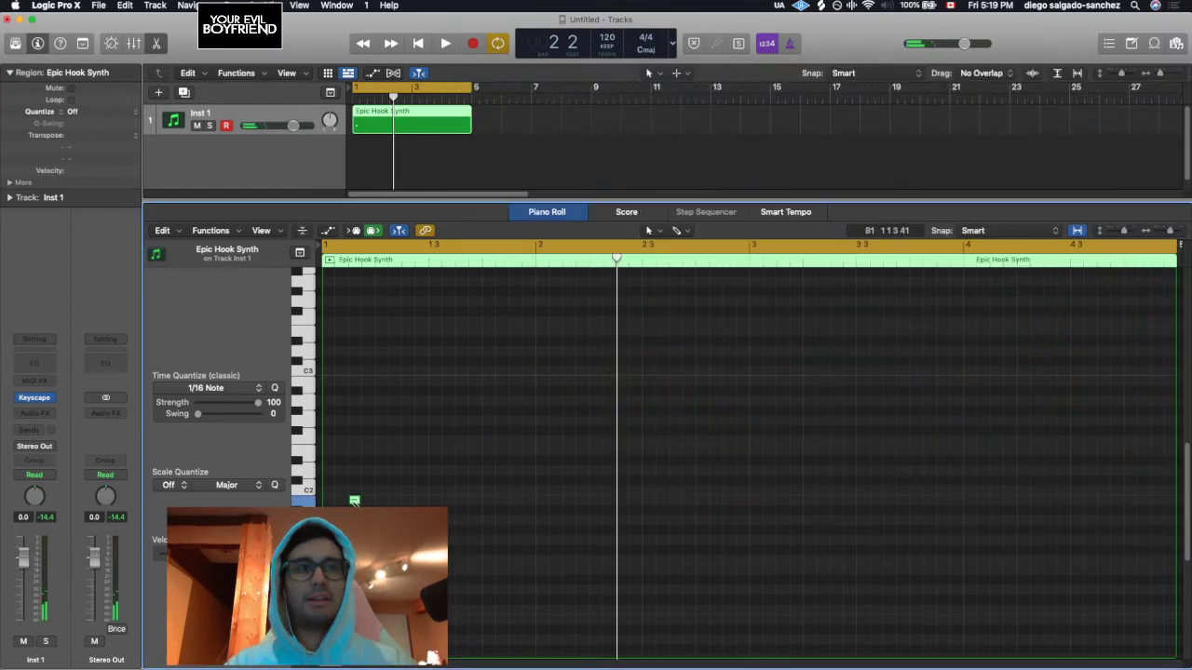
drag(356, 500, 610, 522)
drag(513, 500, 490, 524)
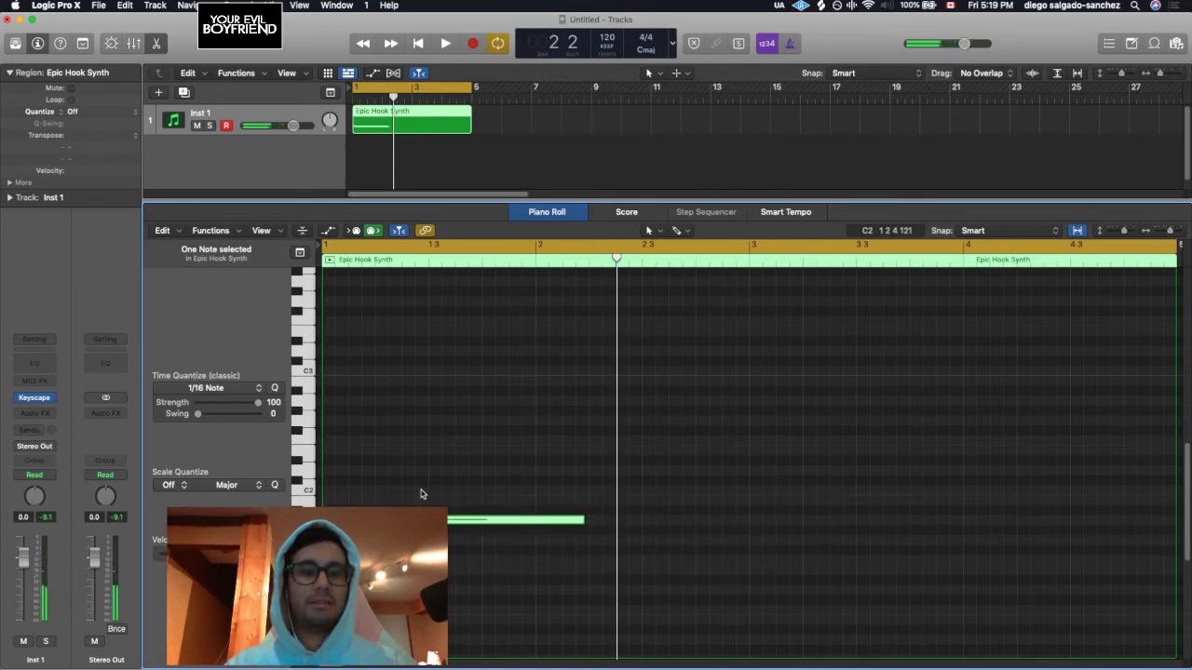
click(322, 489)
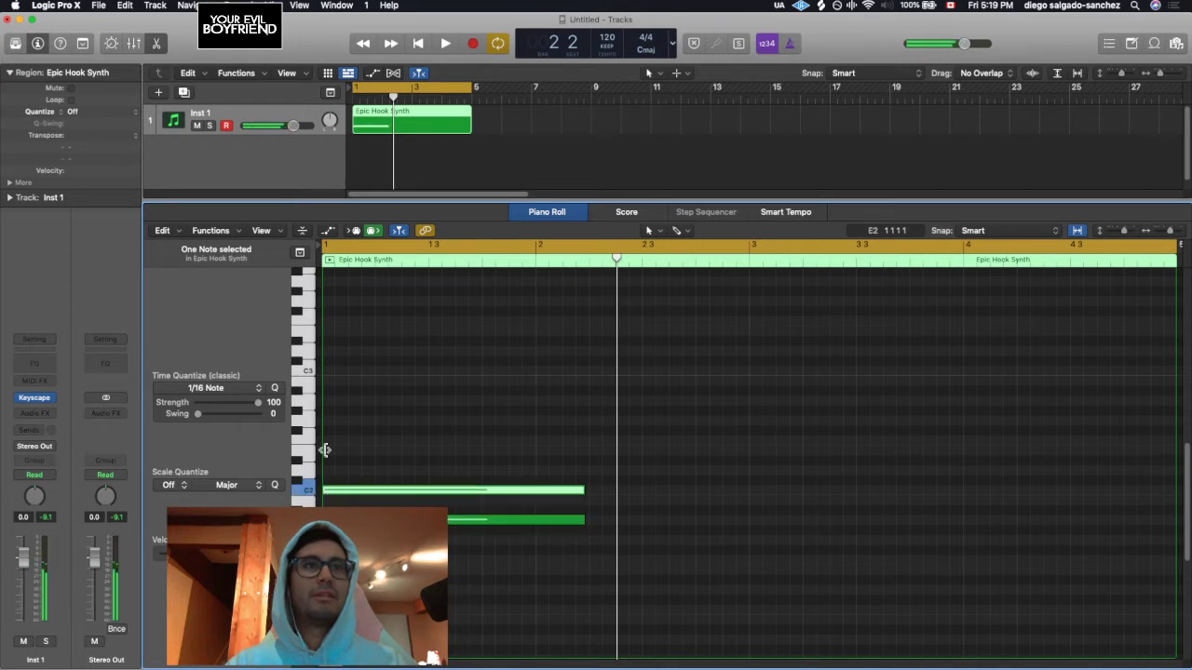
click(324, 451)
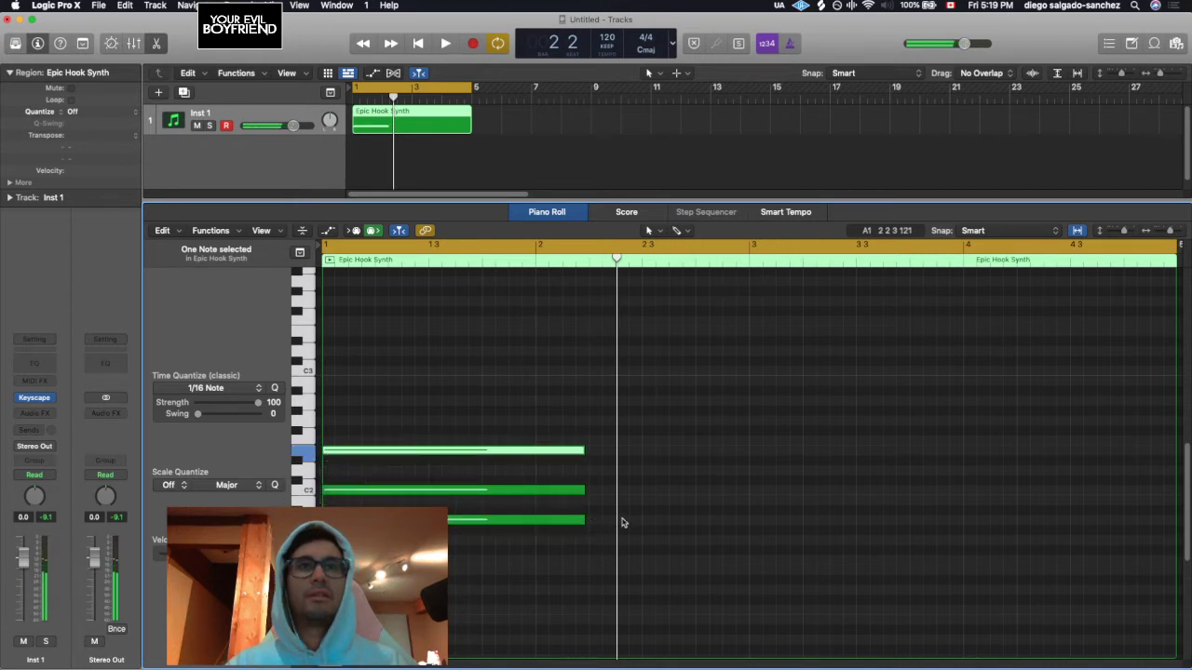
Draw a C major chord of C2, E2 and G2 of the same length starting at beat 2 of bar 2.
click(594, 491)
click(593, 420)
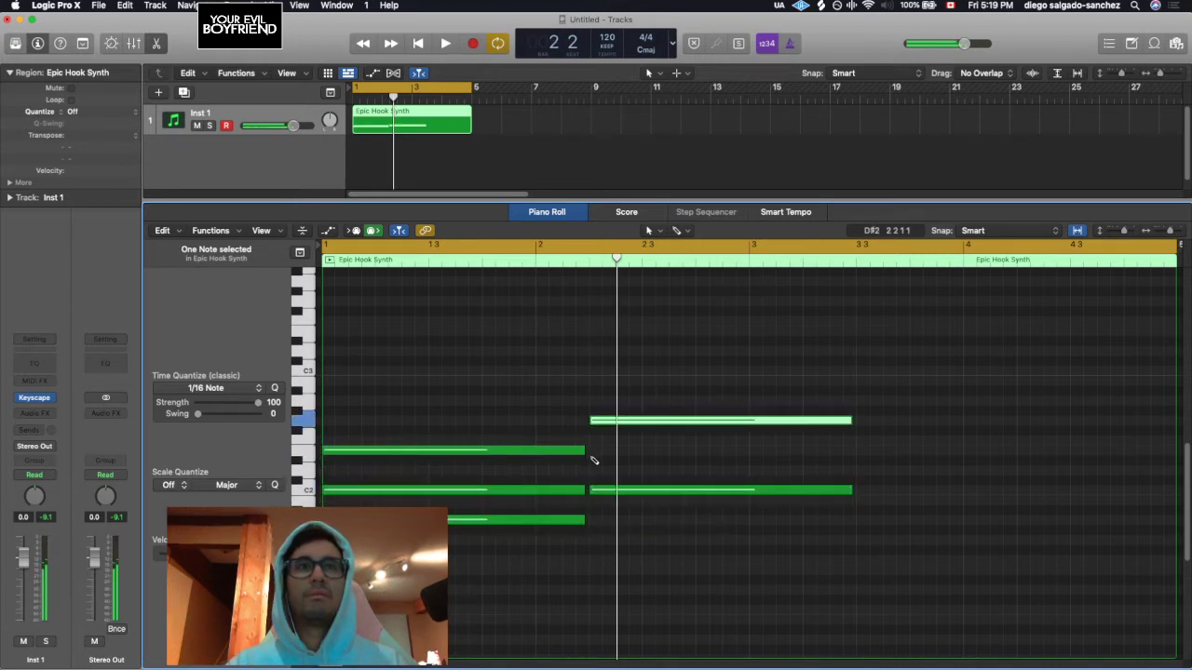
click(597, 460)
drag(750, 461, 749, 452)
Draw a D minor chord of D2, F2 and A2 starting at beat 3 of bar 3, and shorten it to three beats.
click(857, 401)
click(857, 439)
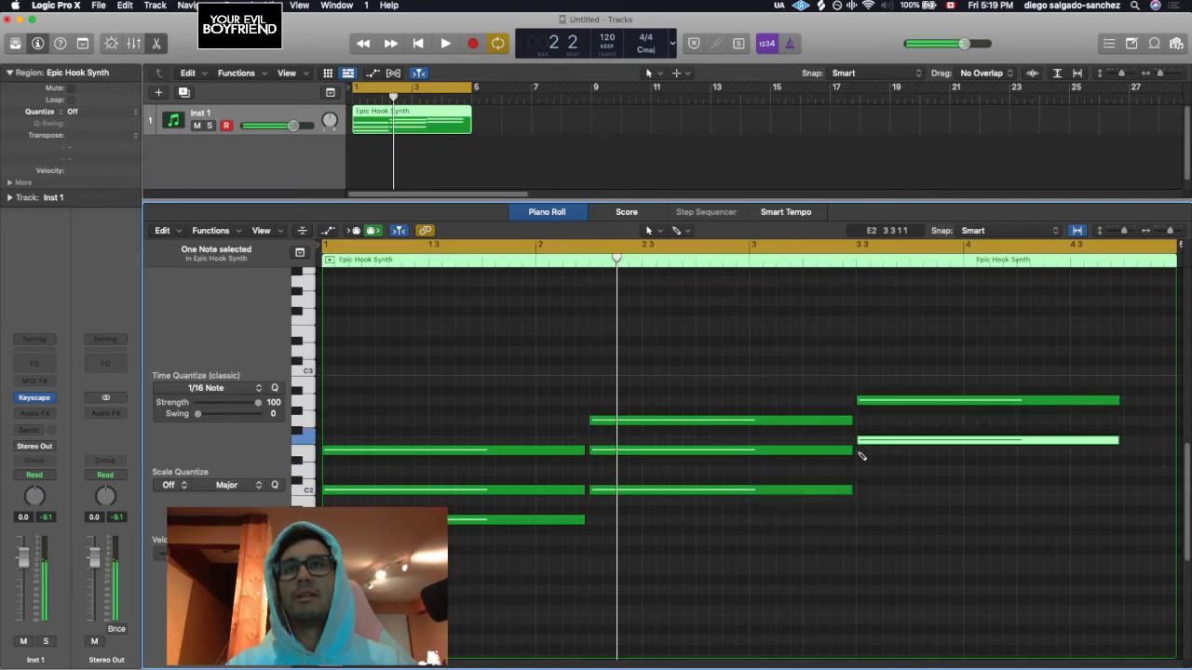
click(857, 470)
scroll(859, 473, right, 3)
scroll(859, 473, right, 1)
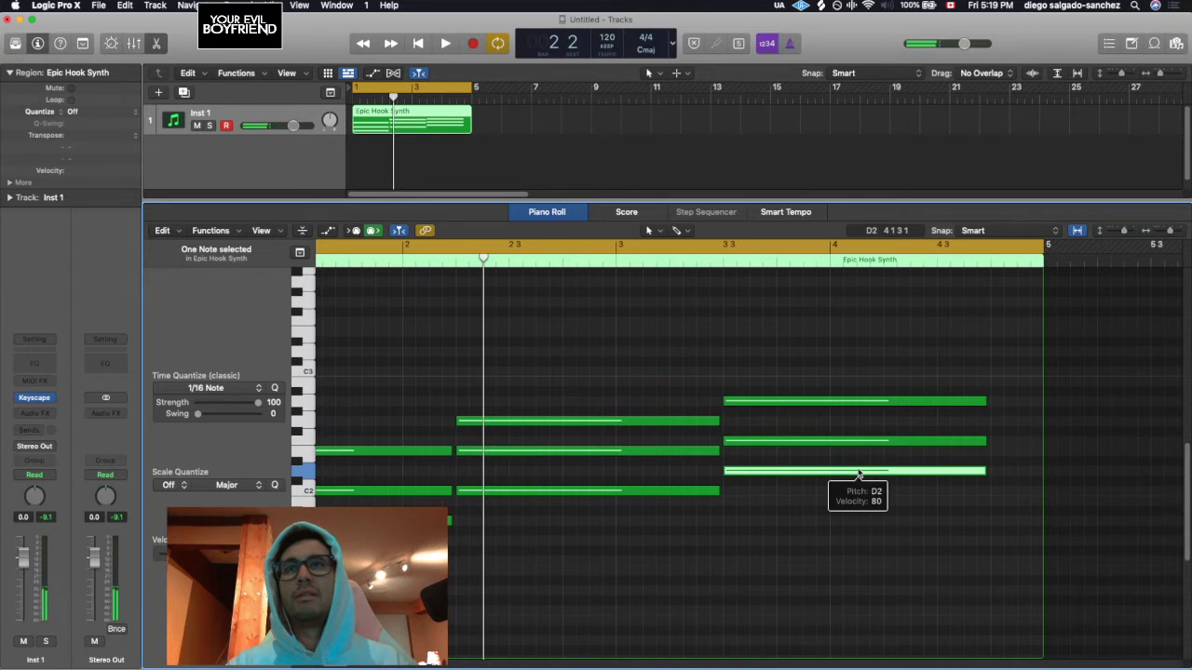
drag(917, 363, 882, 472)
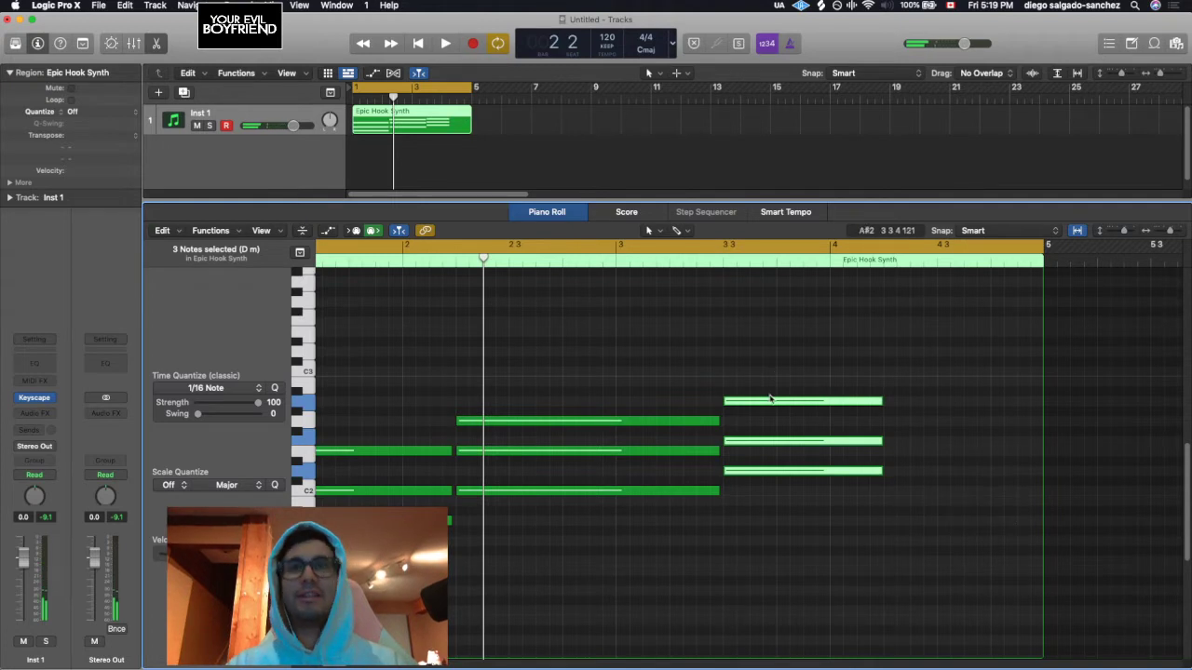
Fill the rest of bar 4 with a three-beat chord of B1, D2 and F2, and play the progression from the start.
drag(770, 398, 917, 442)
click(905, 455)
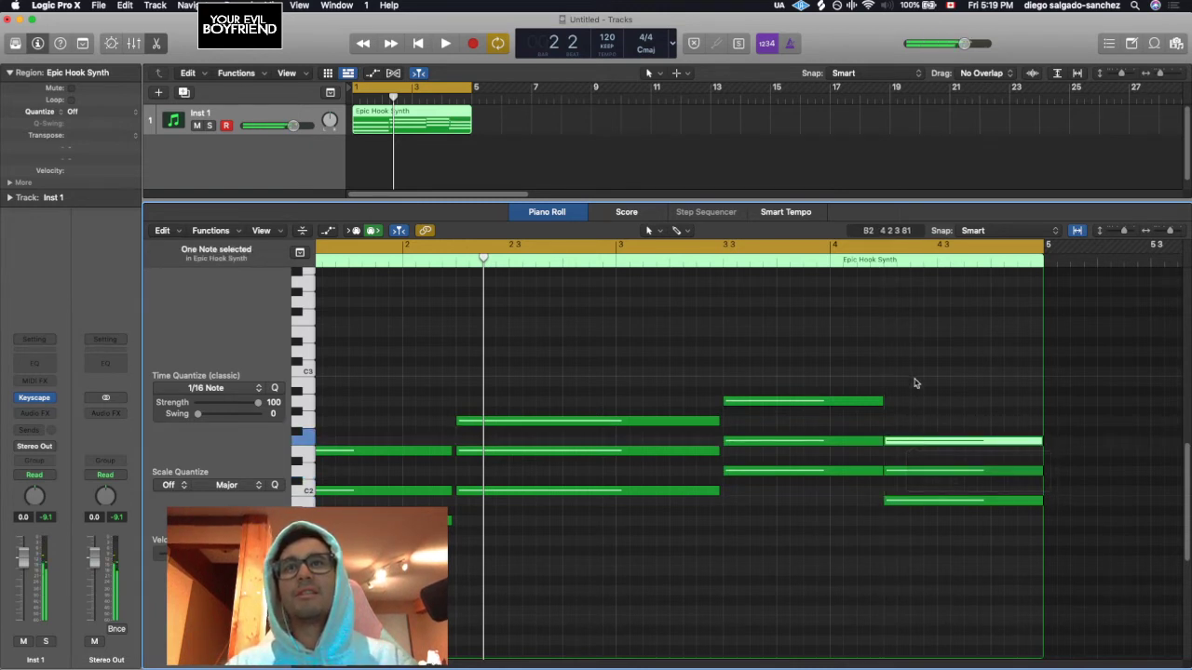
click(848, 349)
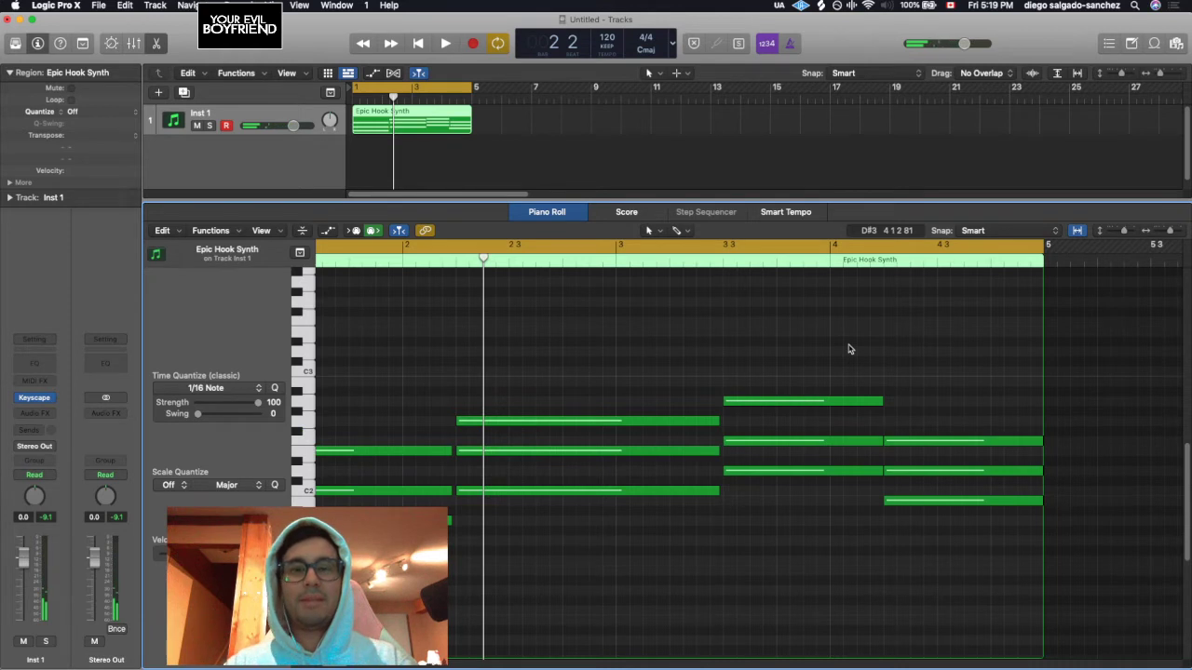
key(Return)
key(space)
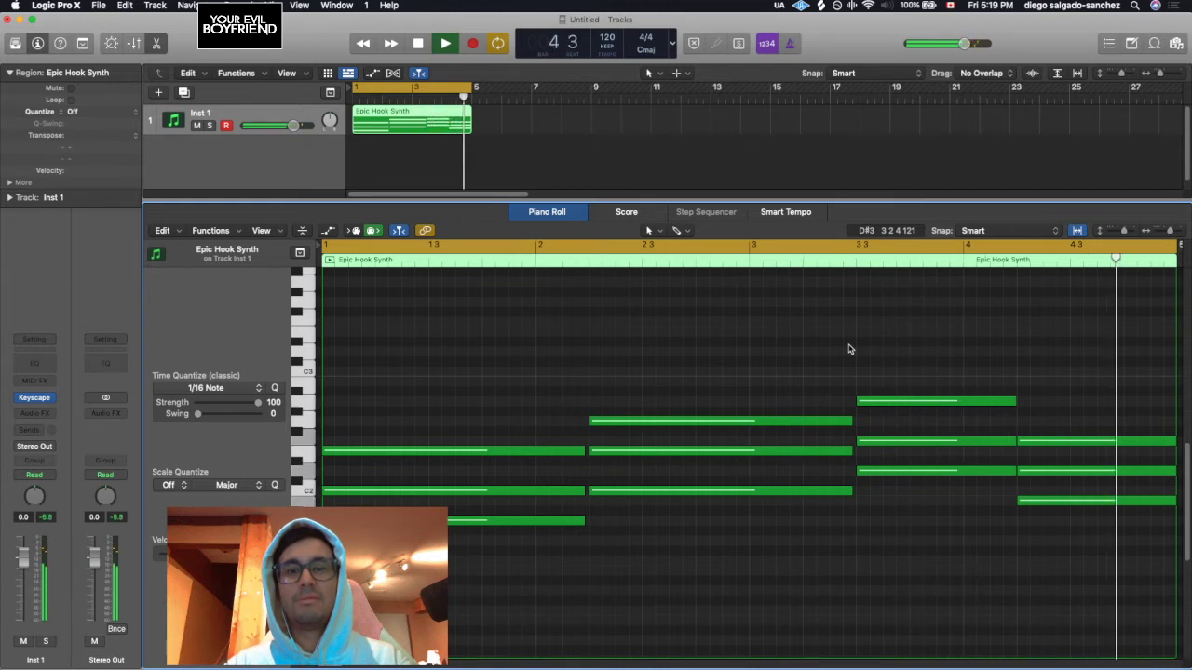
key(space)
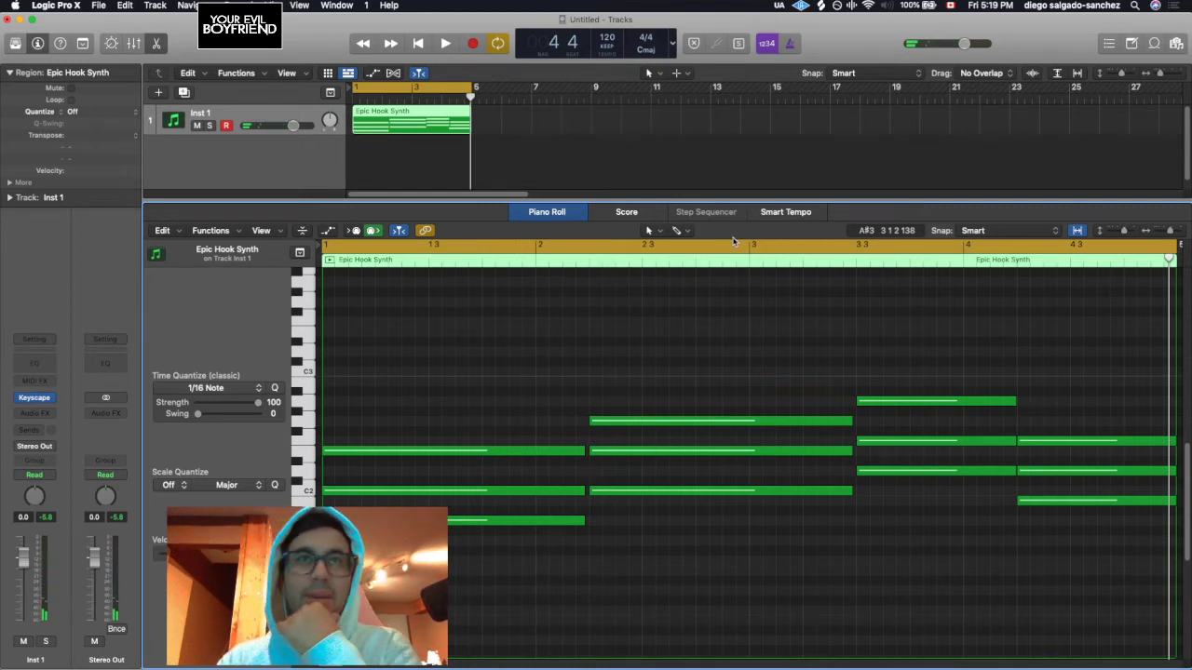
Set the project tempo to 150 and play back the looped chord progression.
click(606, 40)
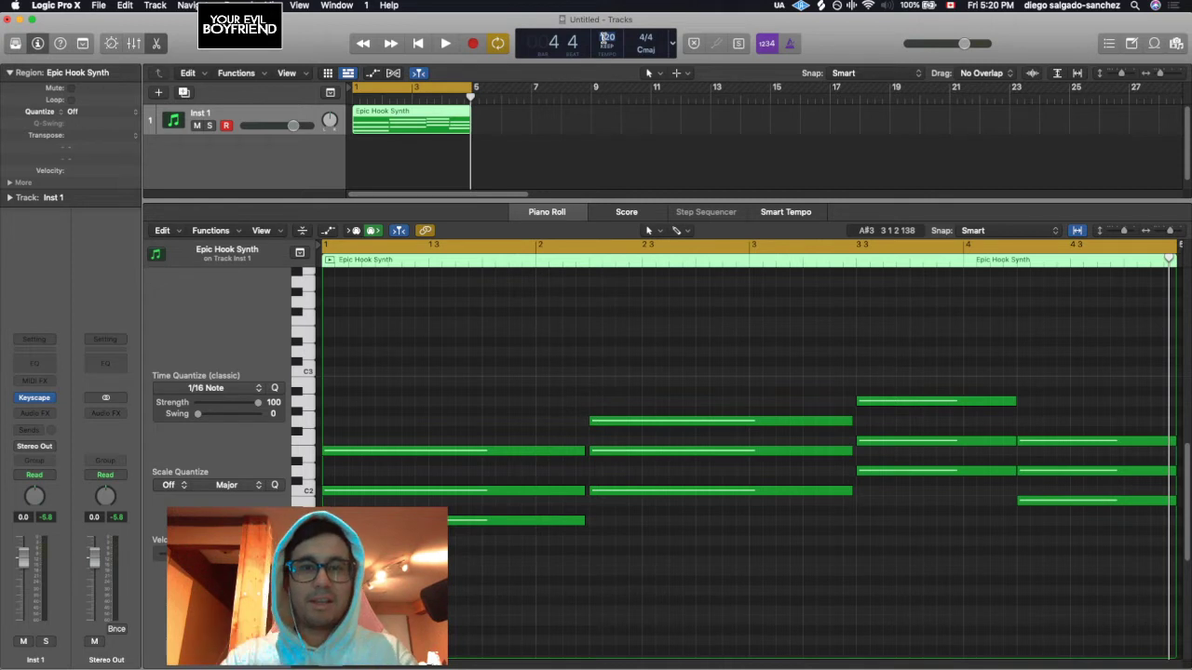
text(150)
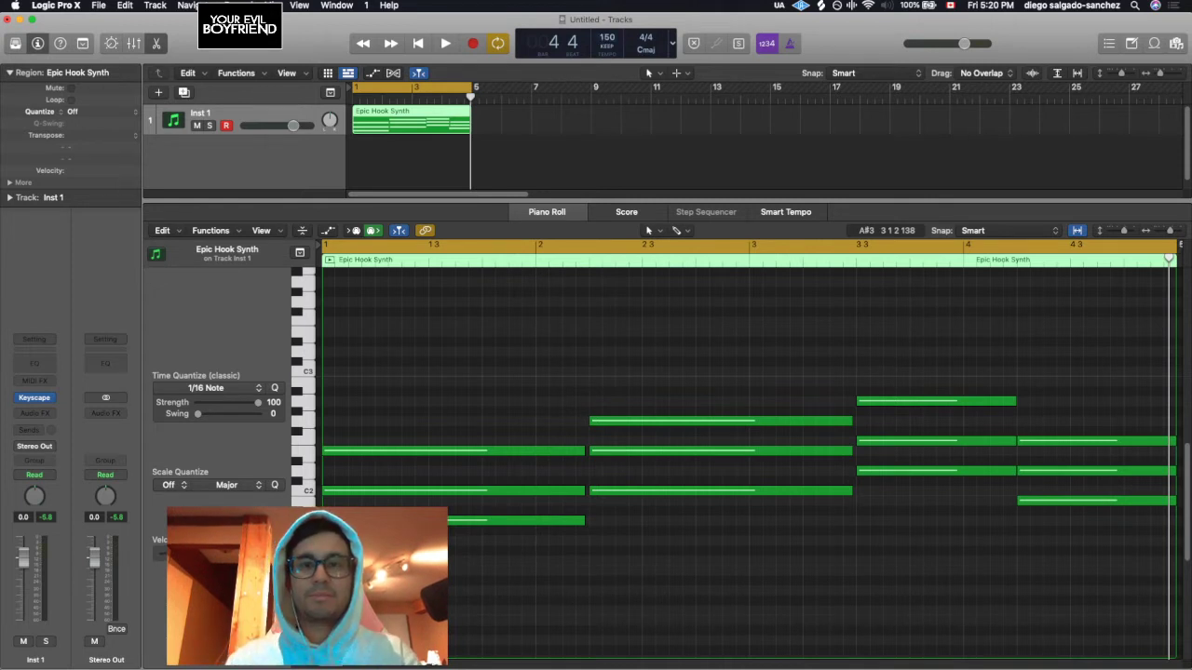
click(551, 351)
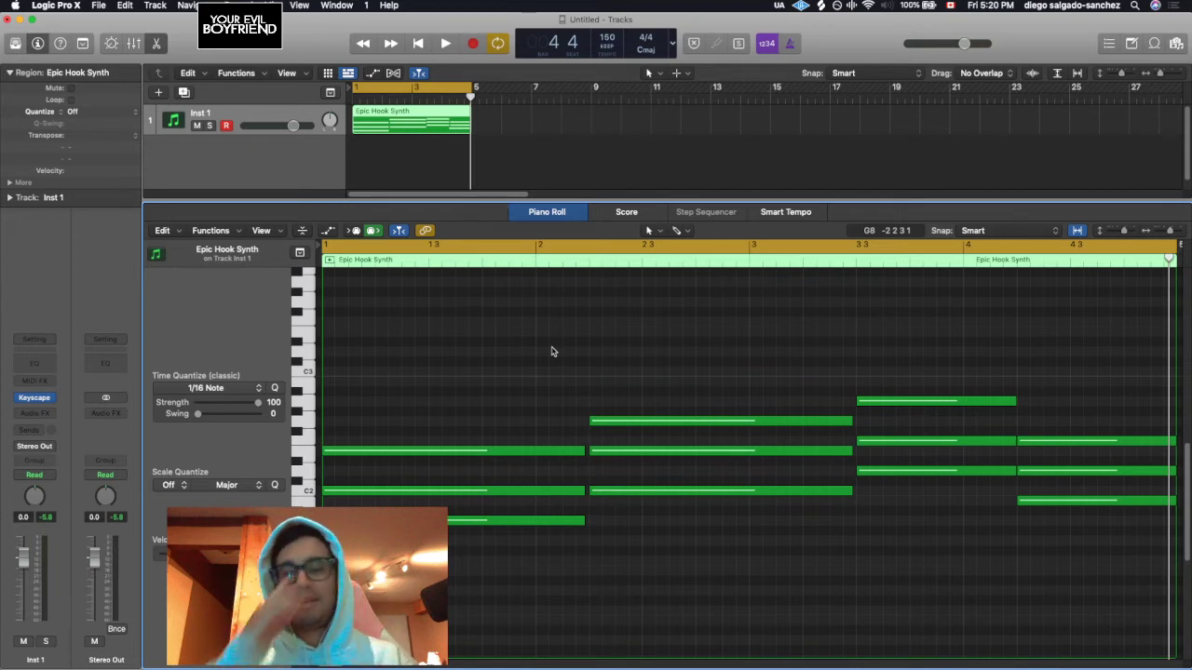
key(space)
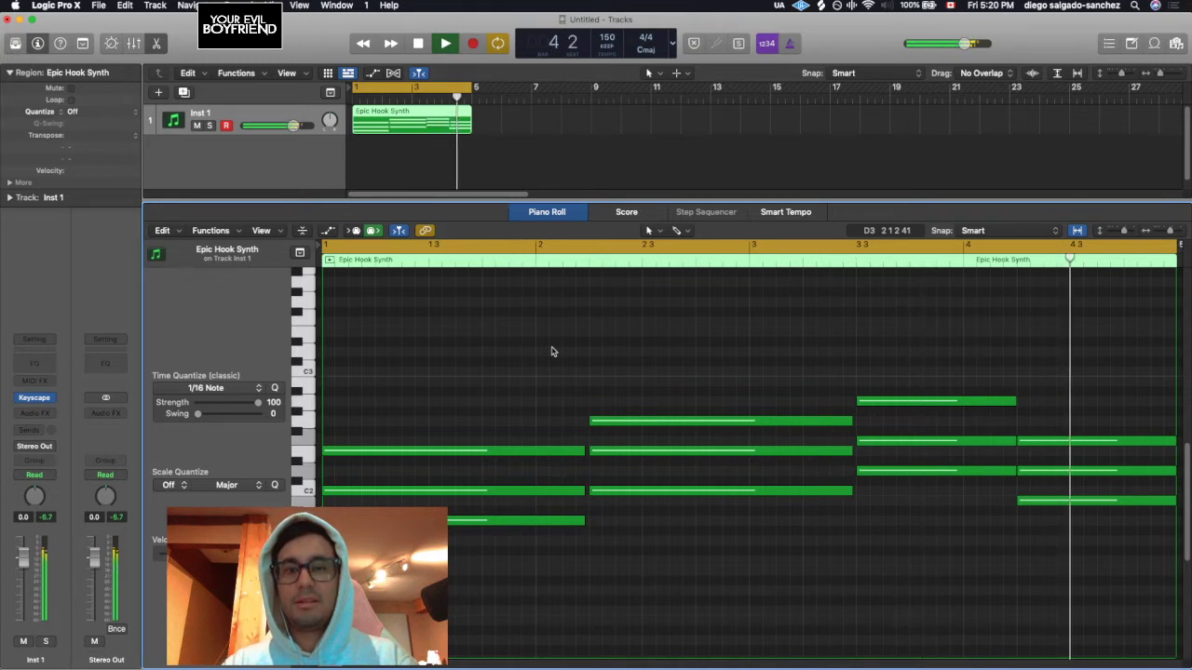
key(space)
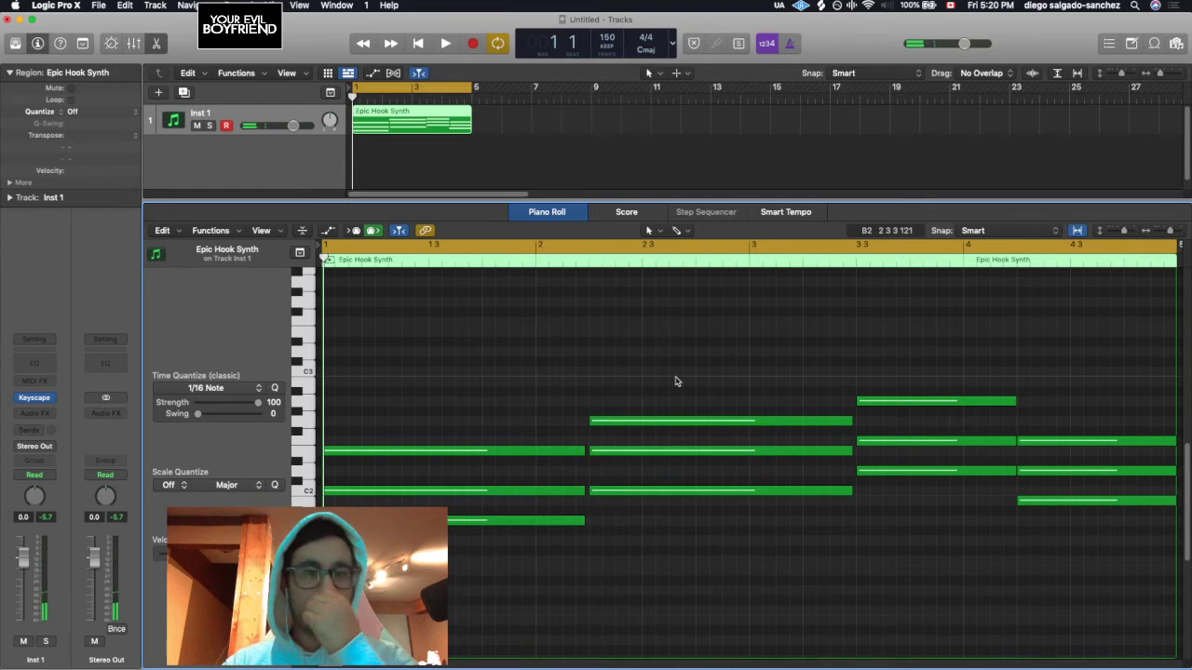
Draw short melody notes C3, D3, C#3, D3 and E3 above the chords across bars 1 and 2.
key(super+Left)
key(super+Left)
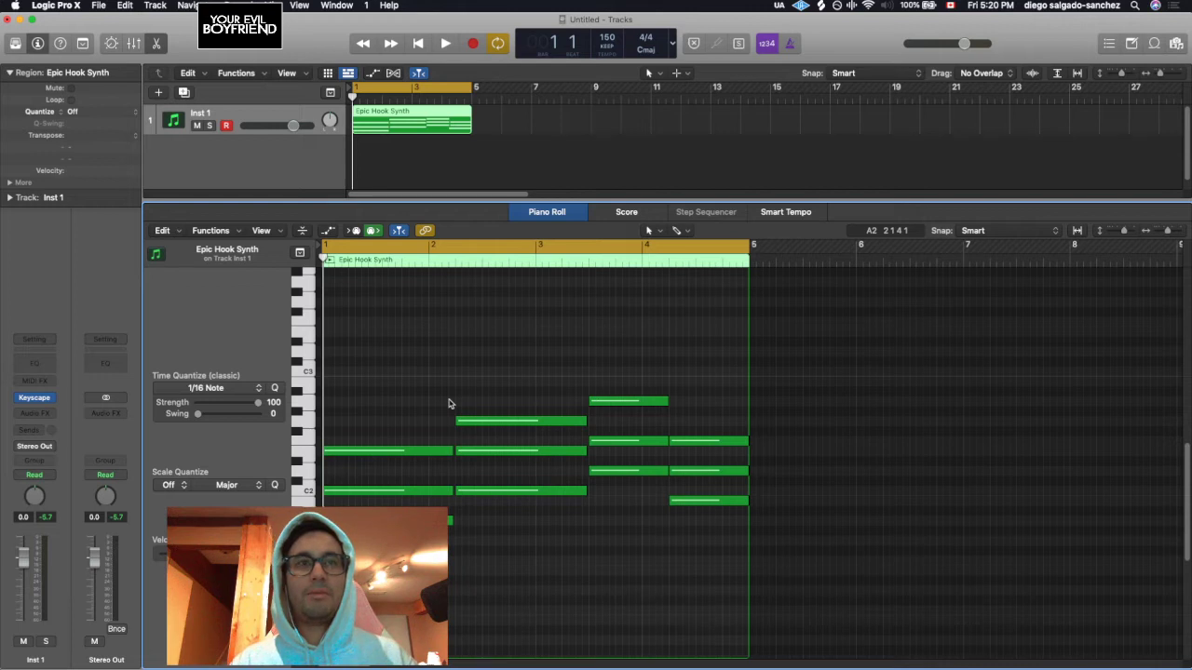
click(355, 371)
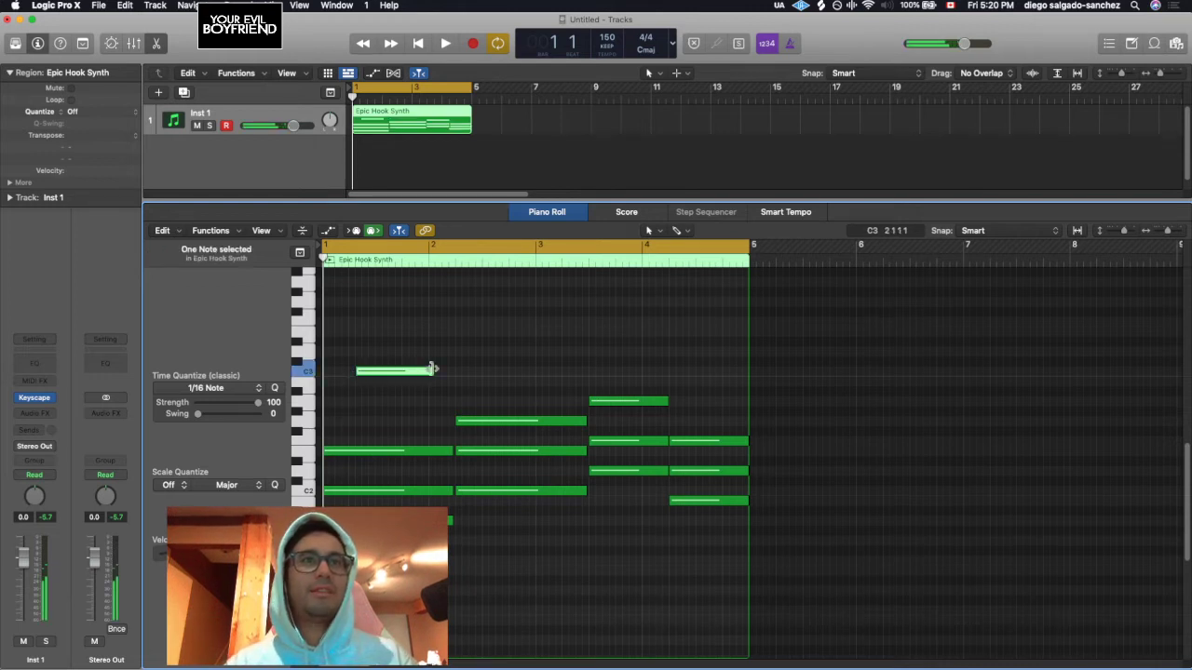
drag(433, 369, 373, 369)
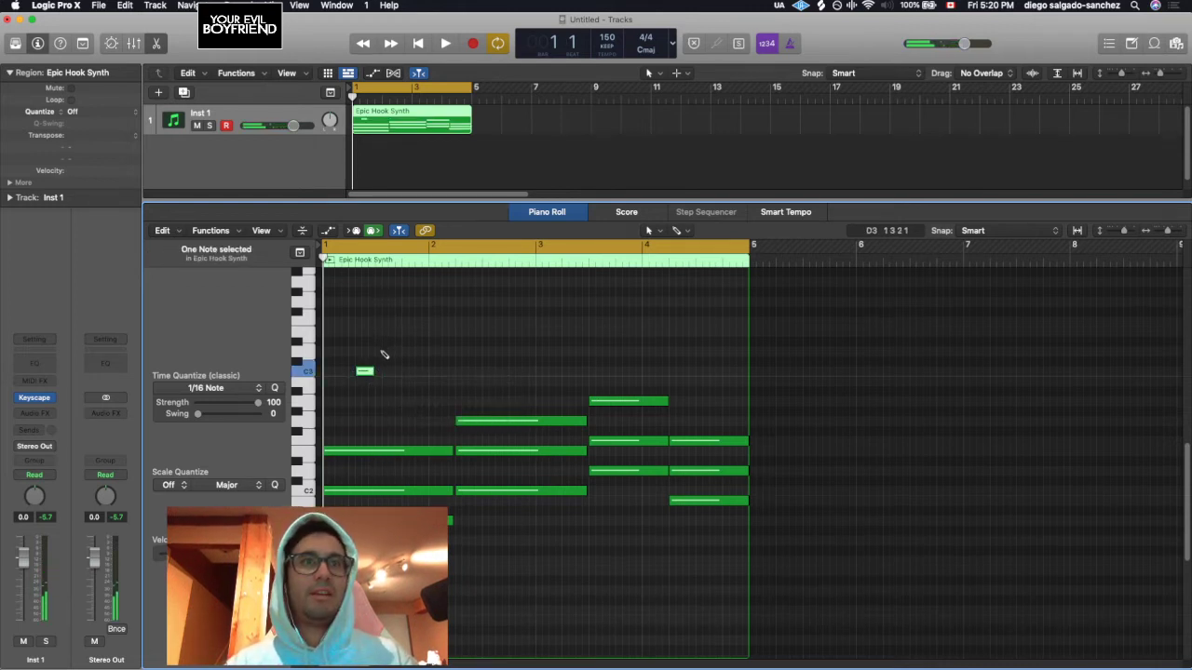
click(384, 351)
click(417, 360)
click(463, 351)
click(504, 331)
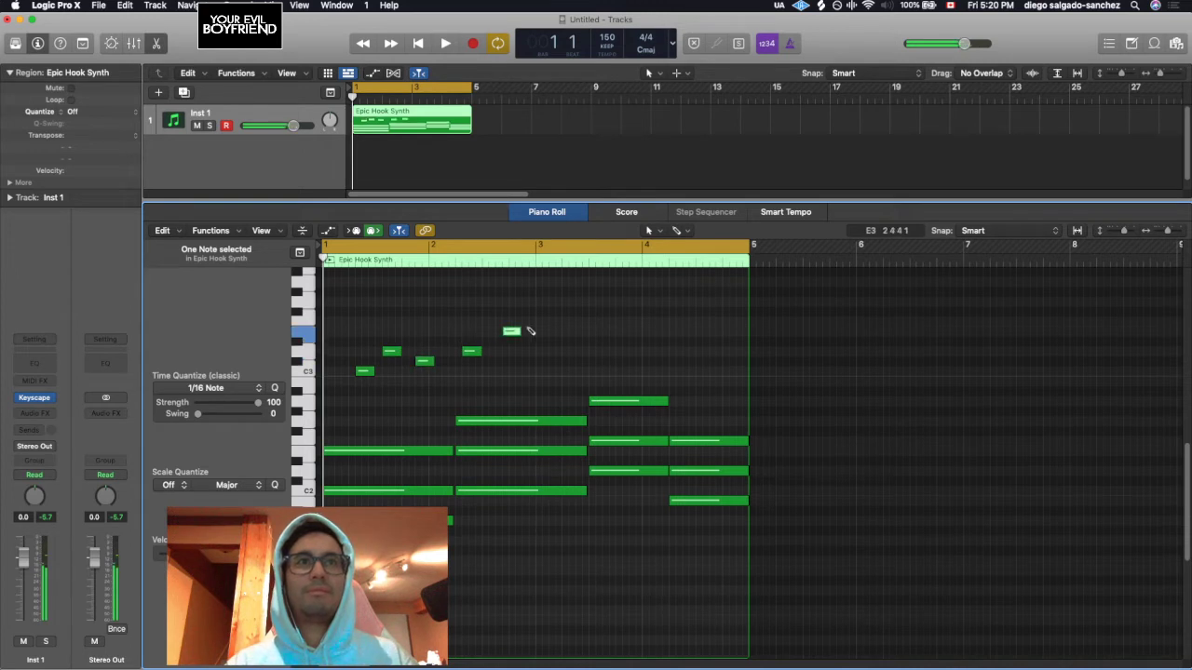
Extend the melody with F3 and three E3 notes over bars 3 and 4, and move the C#3 note to D3 at bar 2.
click(564, 321)
click(617, 331)
click(671, 331)
click(731, 331)
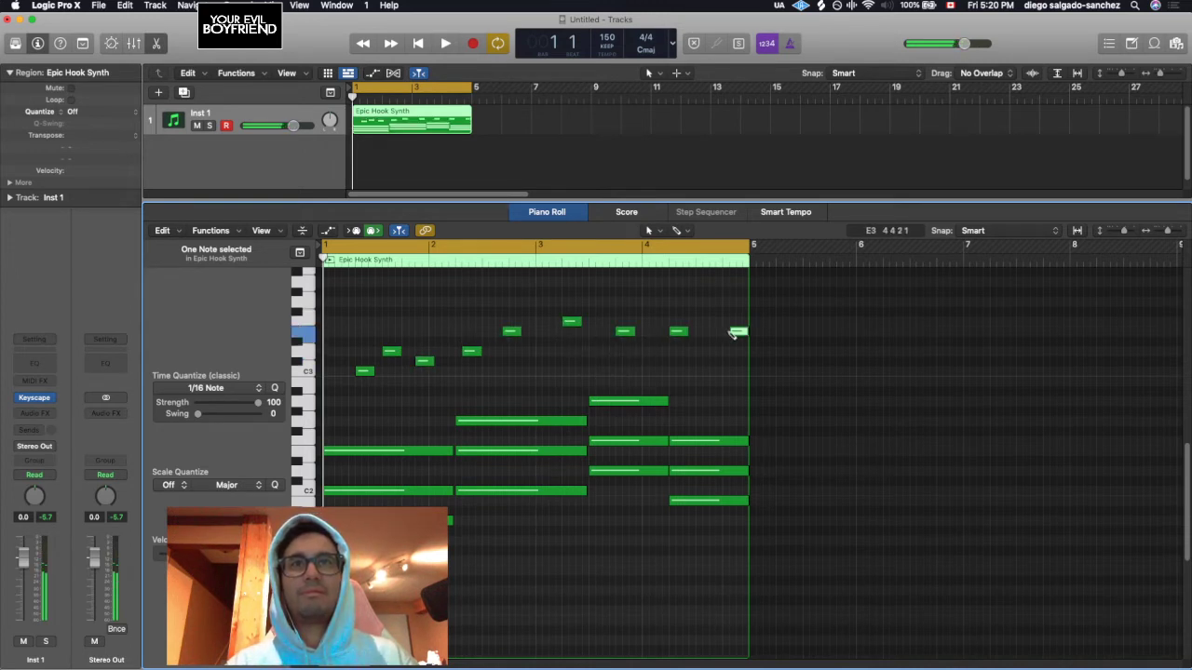
mouse_move(424, 362)
mouse_down()
mouse_move(435, 368)
mouse_move(438, 352)
mouse_up()
key(space)
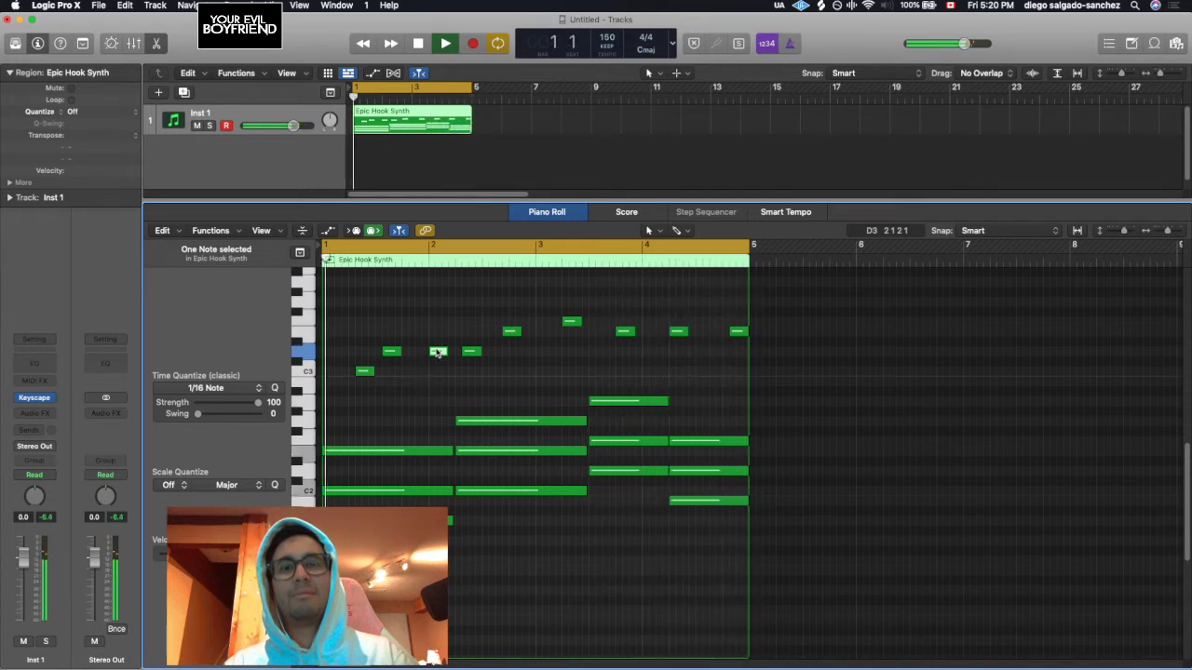
Stop playback and delete all nine melody notes above the chords.
key(space)
drag(341, 284, 748, 391)
key(Delete)
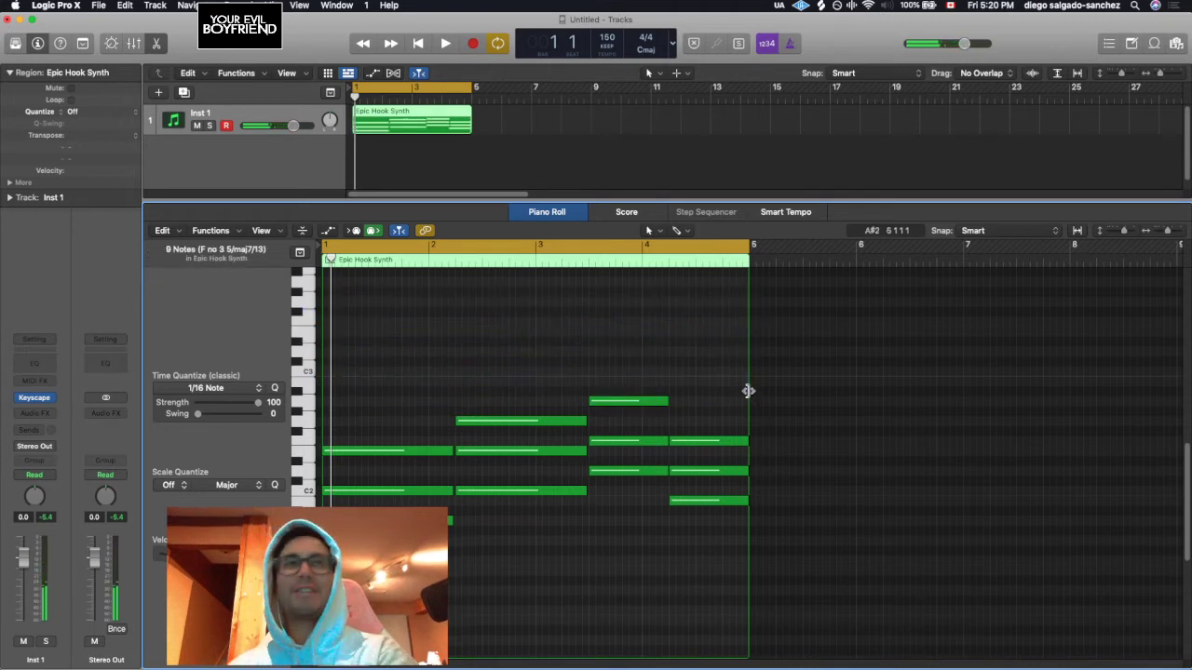
Draw five consecutive short melody notes alternating F3 and E3 in bar 1, starting on F3, and play them back.
click(329, 322)
click(356, 332)
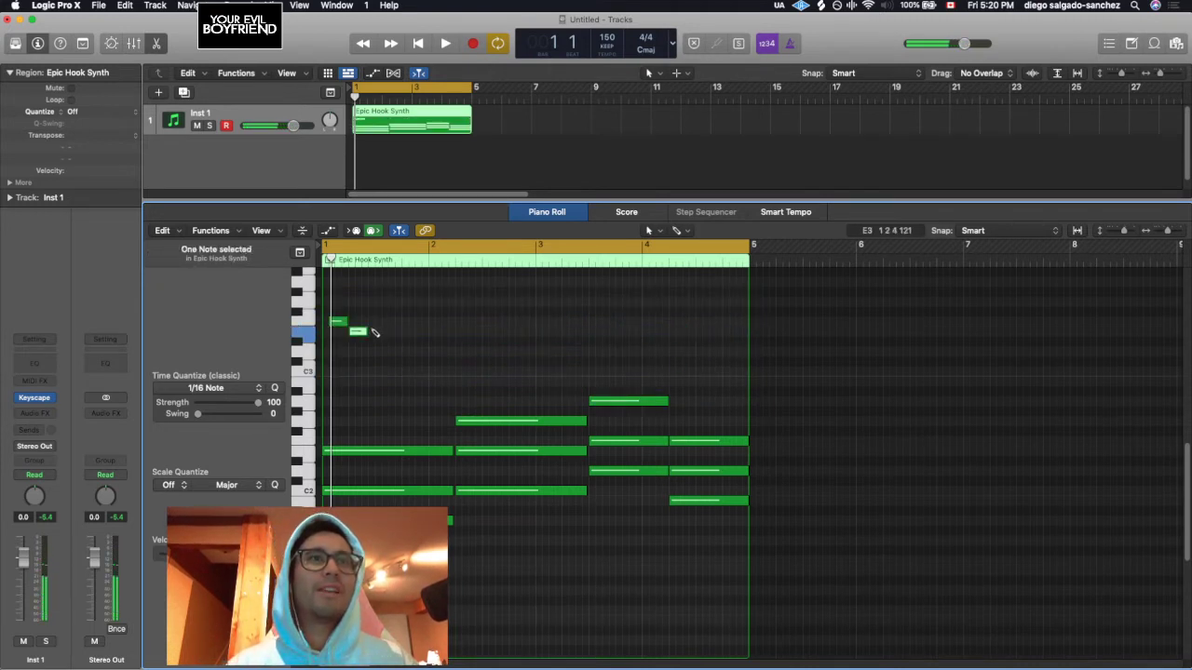
click(375, 324)
click(393, 332)
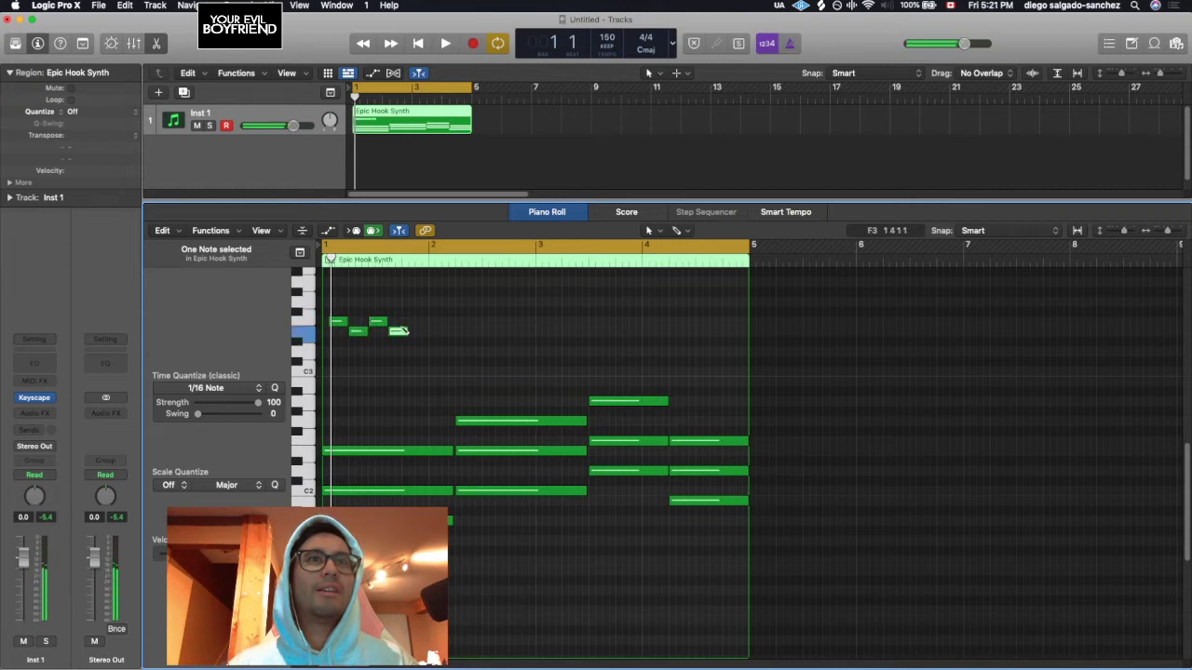
click(409, 322)
key(space)
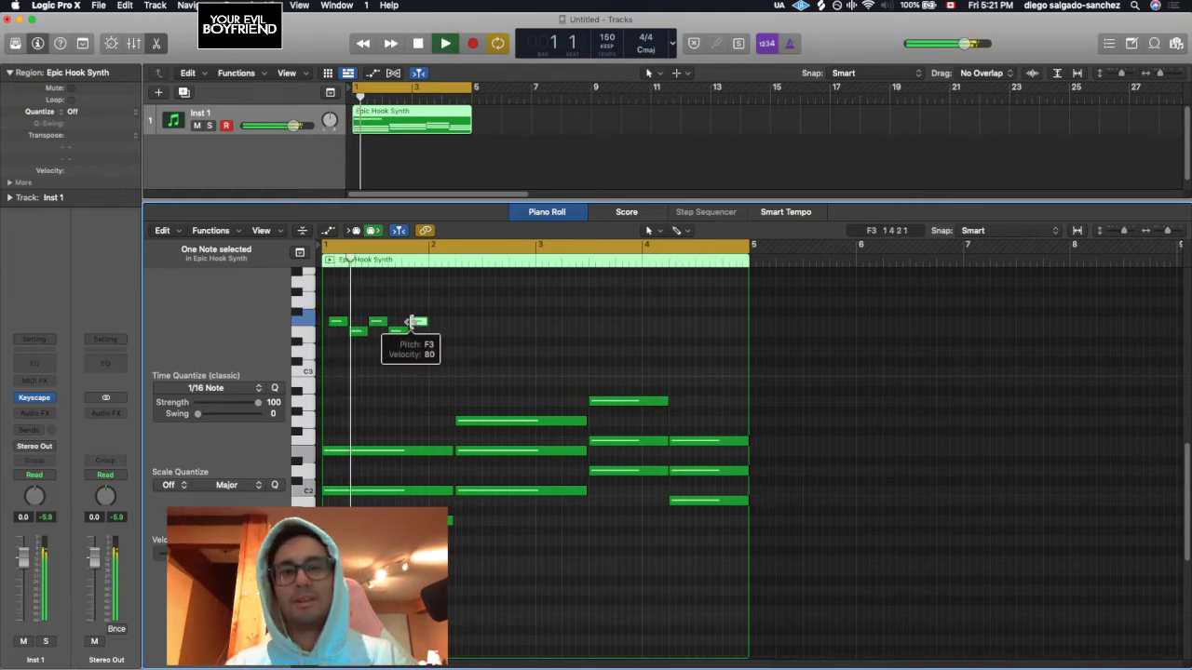
key(space)
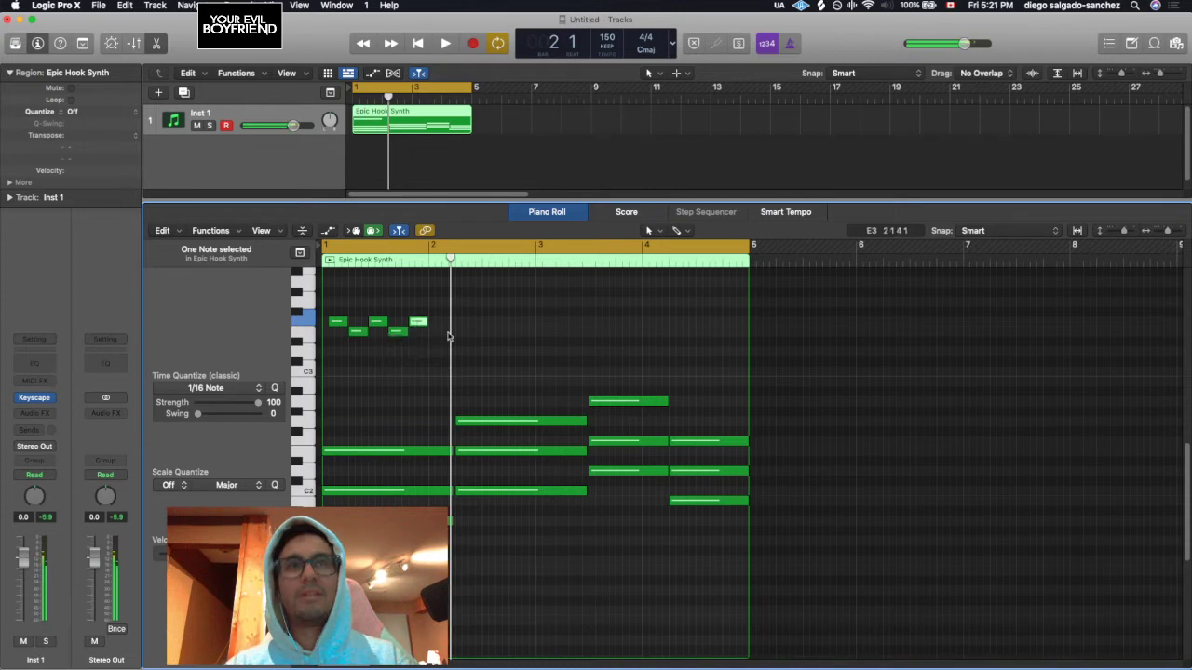
Add two G3 notes followed by an E3 note to the melody in bar 2, and play it back.
click(461, 303)
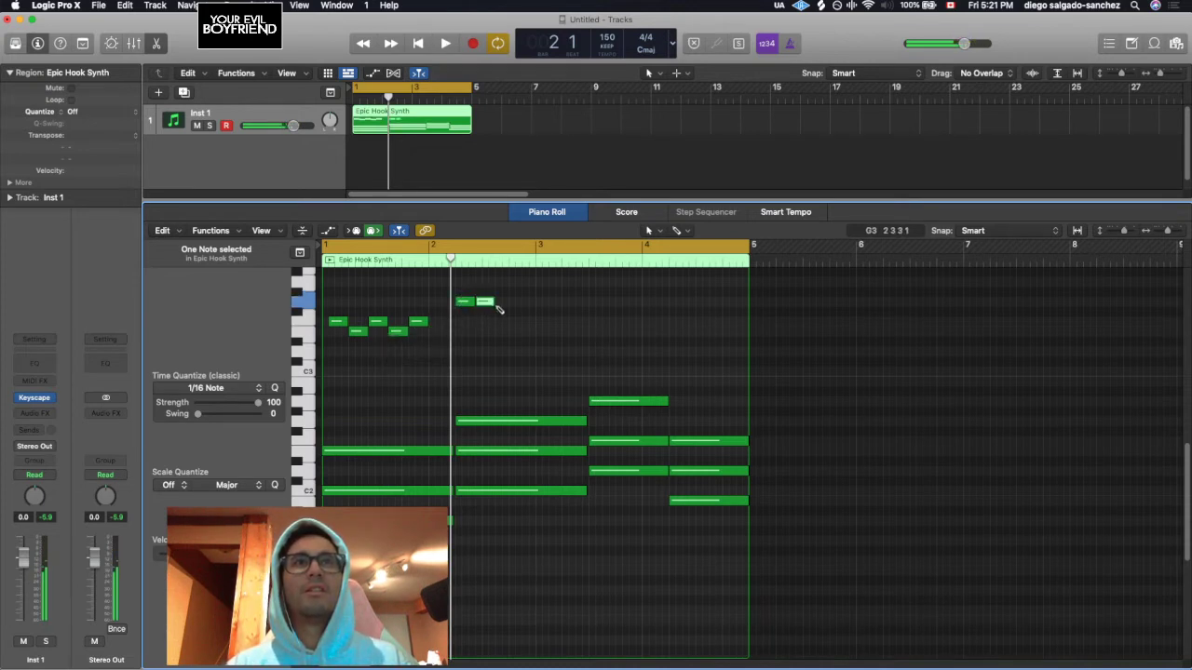
click(499, 310)
drag(503, 313, 507, 332)
click(507, 333)
key(space)
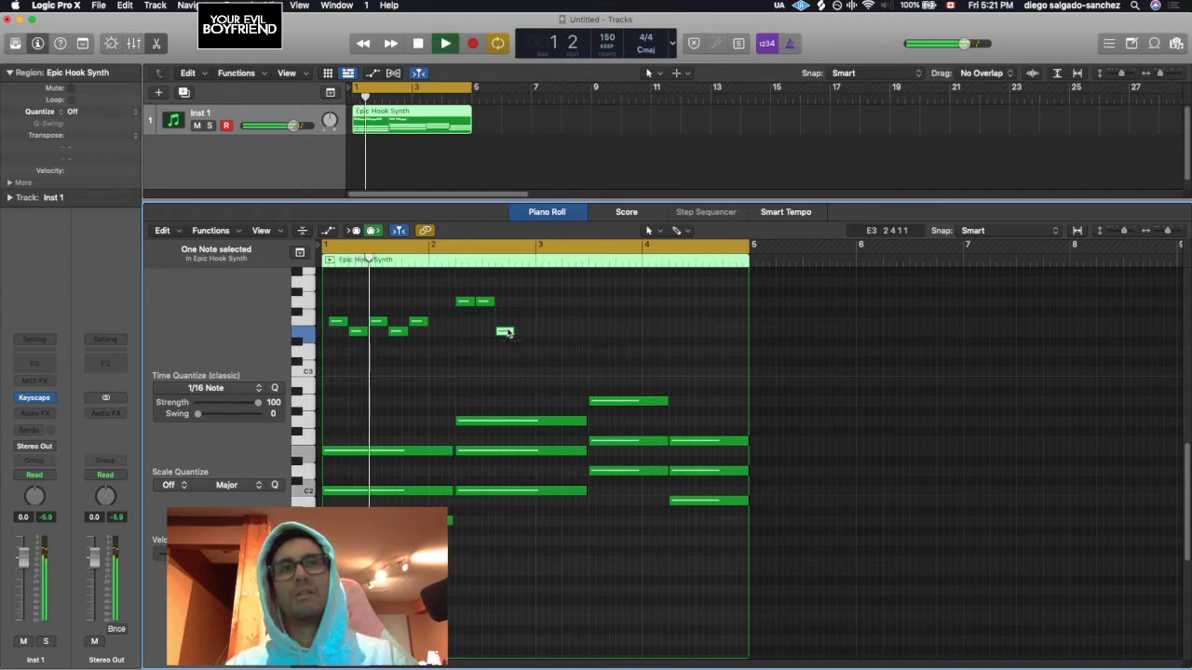
click(507, 333)
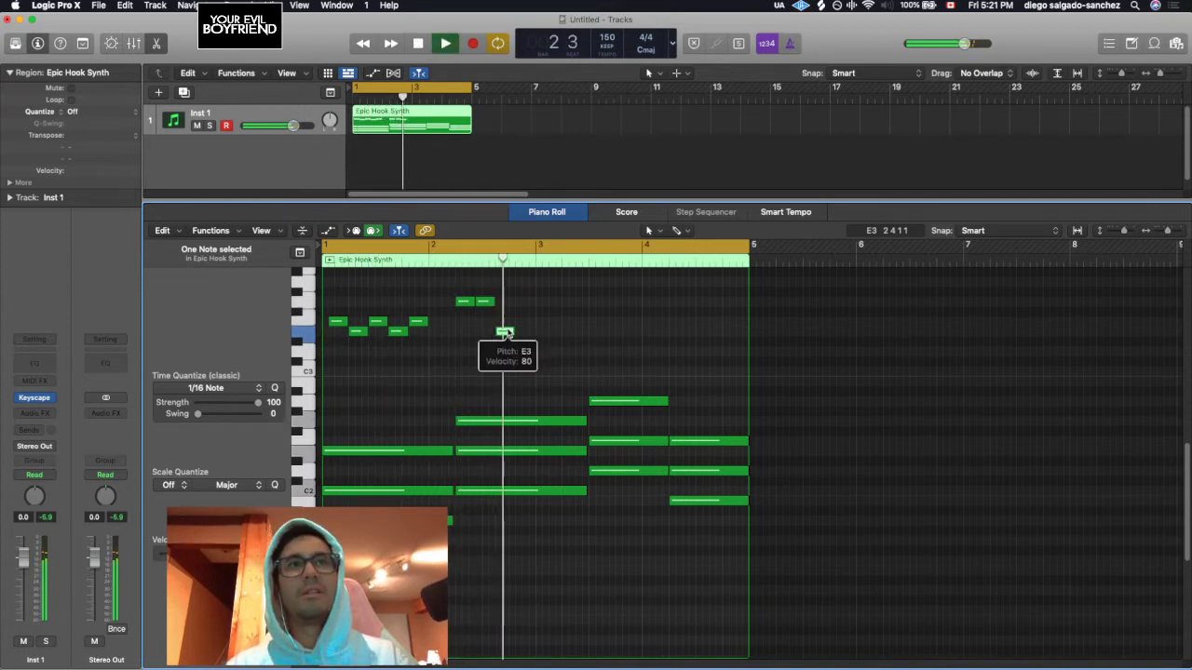
key(space)
Move all eight melody notes later so the first starts on beat 2 of bar 1, and play the result.
key(super+a)
click(541, 329)
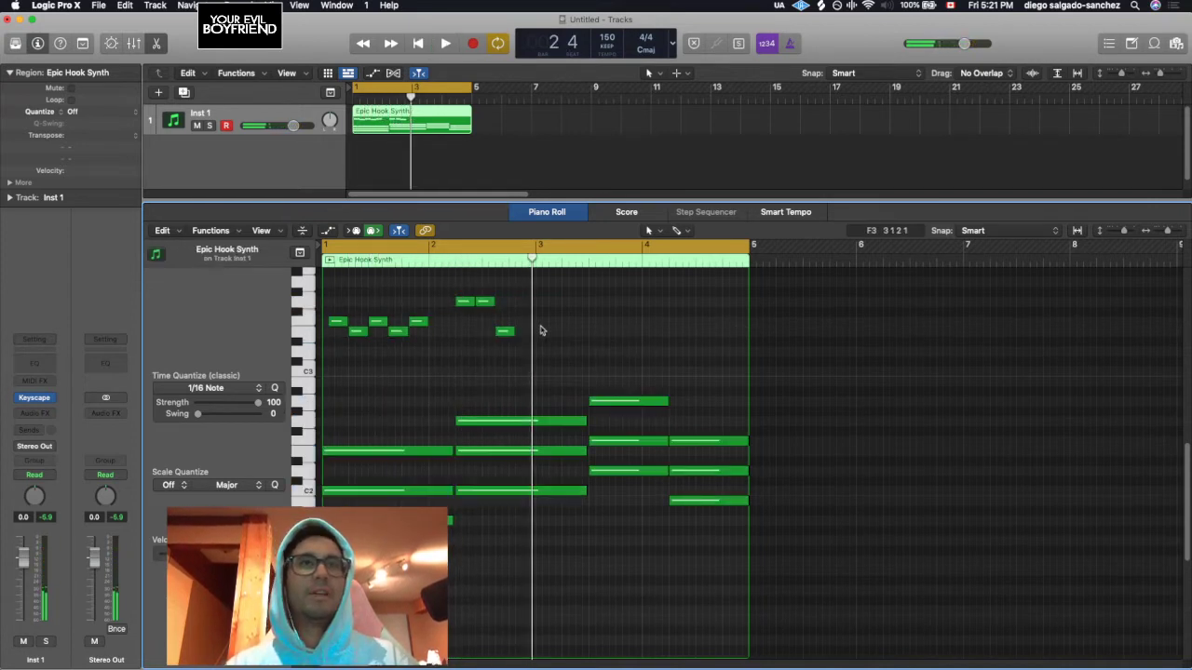
drag(532, 291, 332, 376)
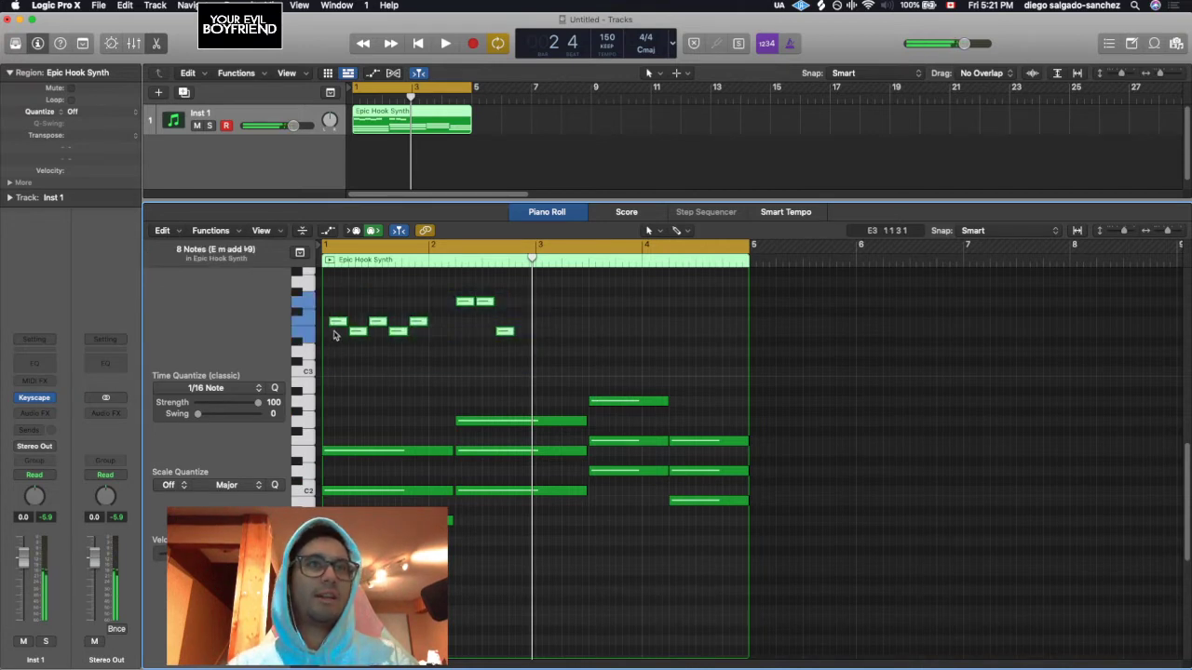
drag(338, 324, 356, 324)
key(space)
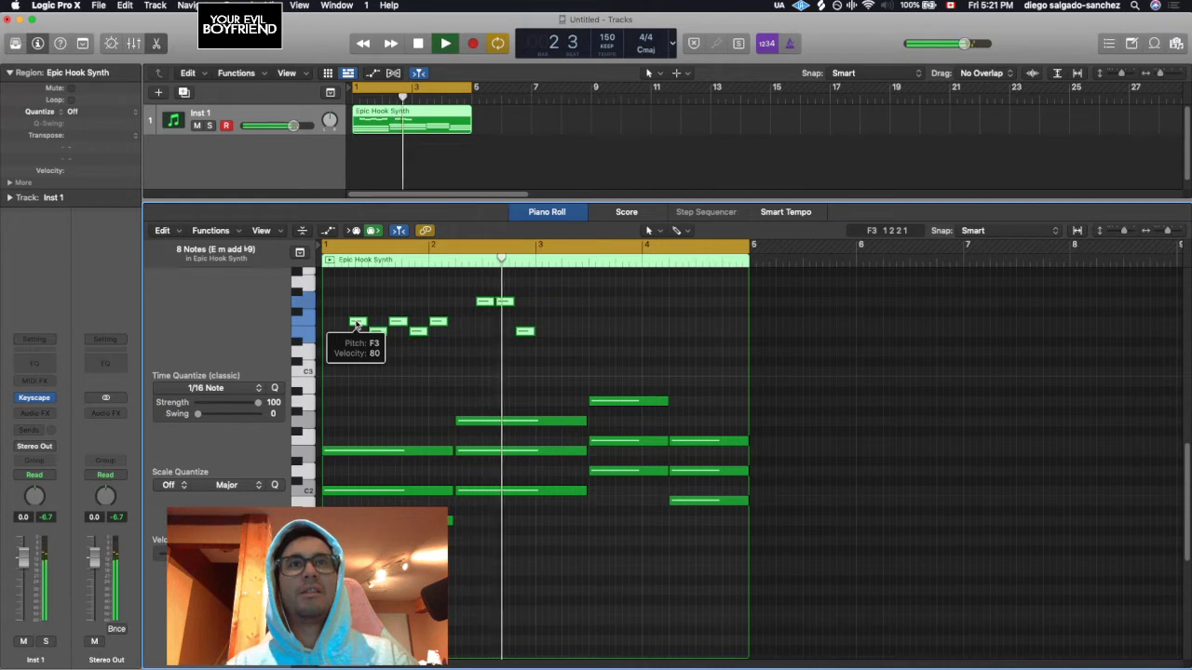
key(space)
Shift the two G3 notes to beat 3 of bar 2, delete the E3 note after them, and close the note editor.
drag(464, 284, 511, 302)
click(523, 334)
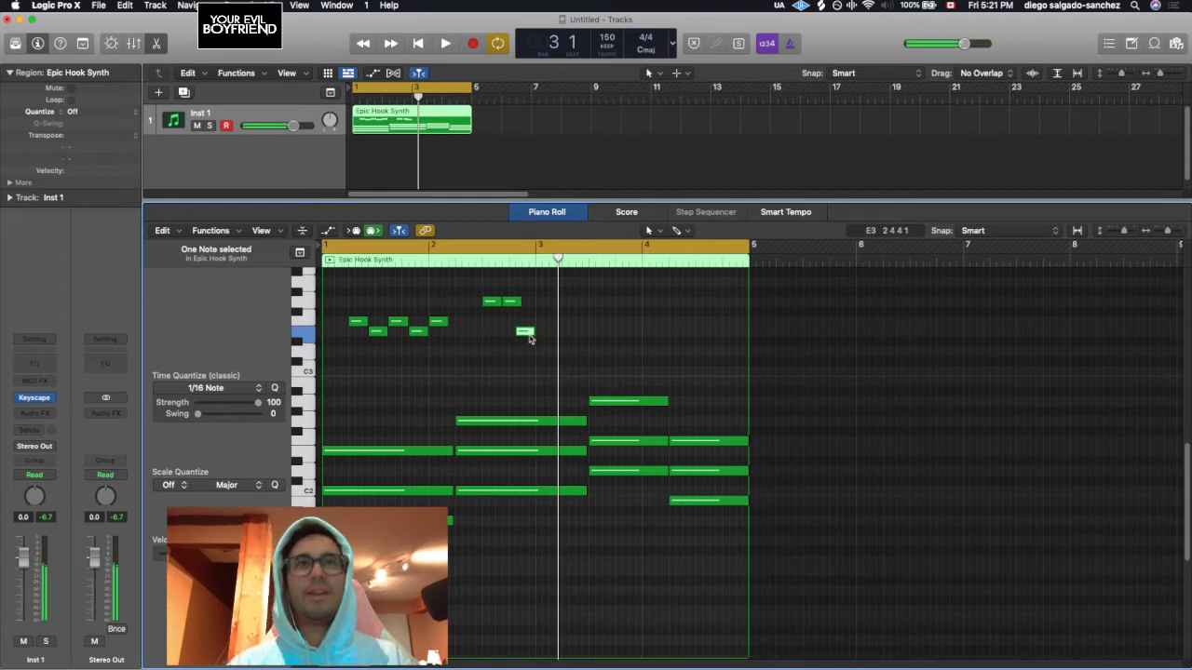
key(Delete)
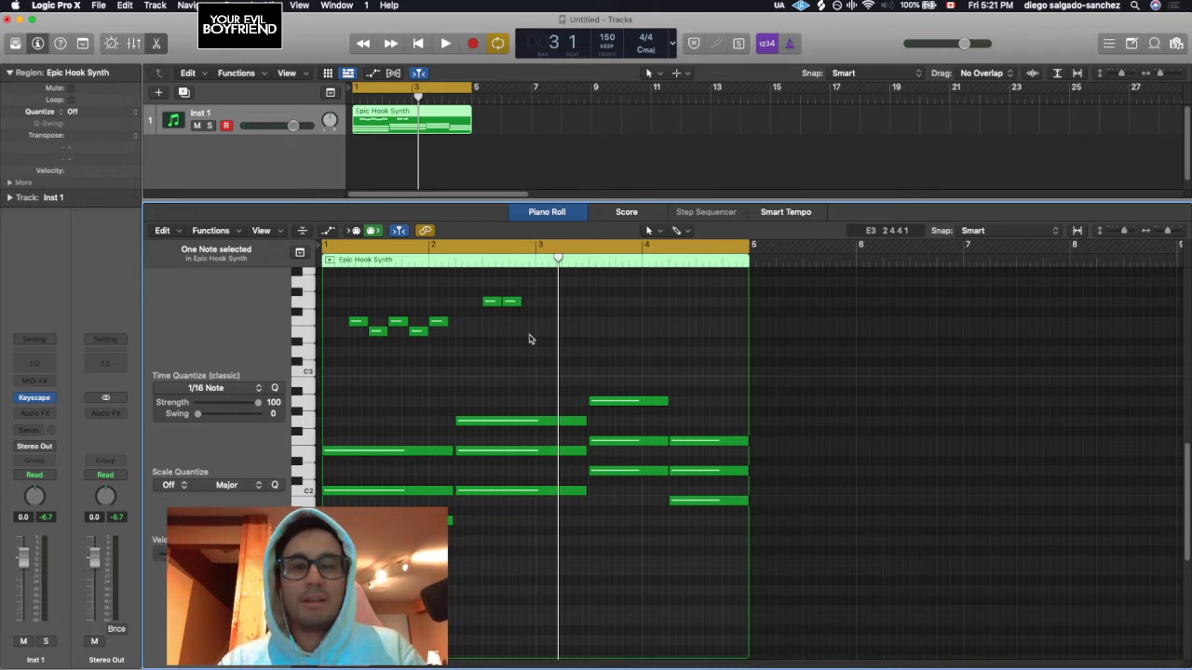
key(x)
key(x)
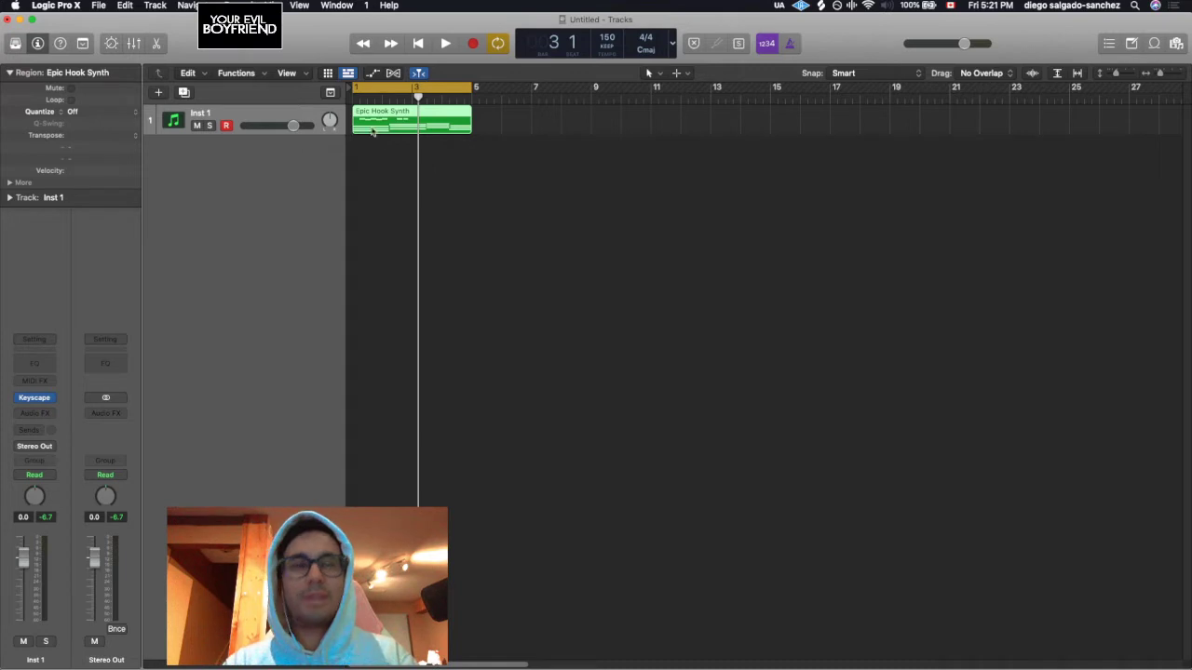
Add a Classic Electric Piano track, open its instrument window, and audition a few notes with Musical Typing.
double_click(273, 165)
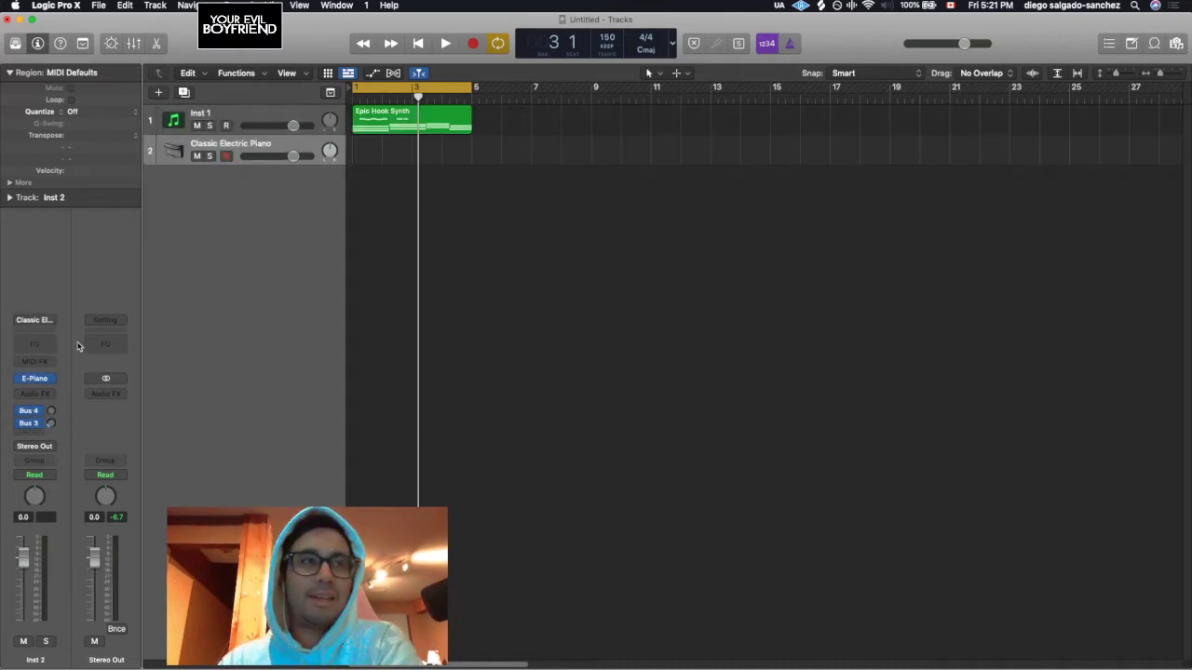
click(38, 380)
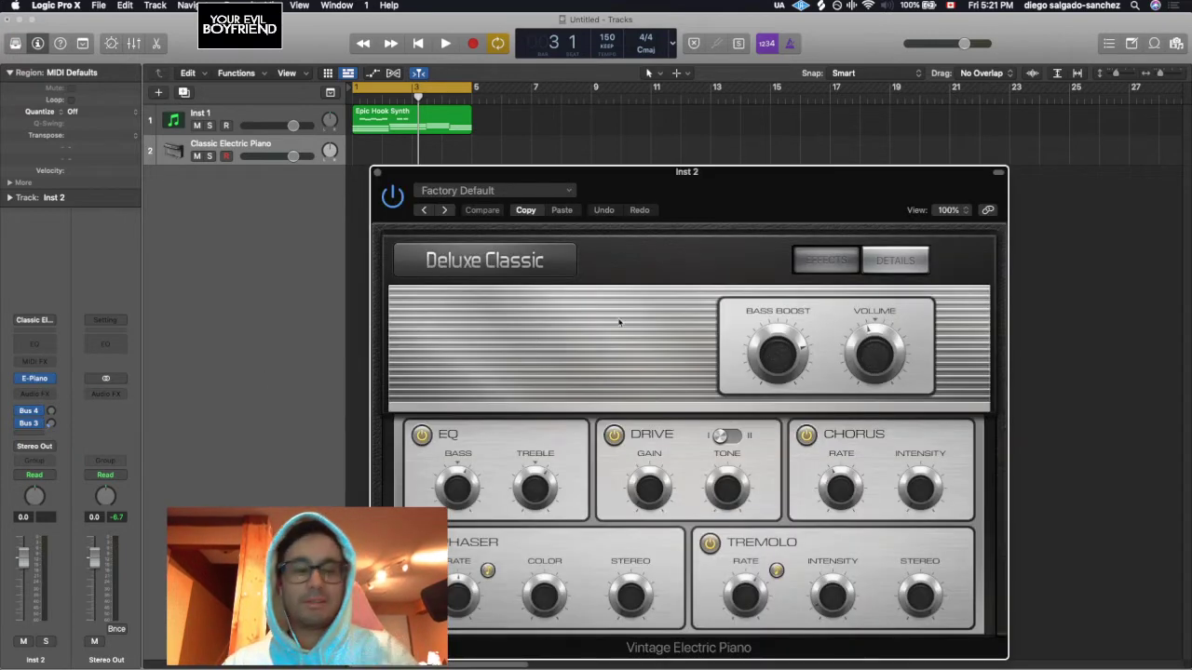
key(super+k)
key(a)
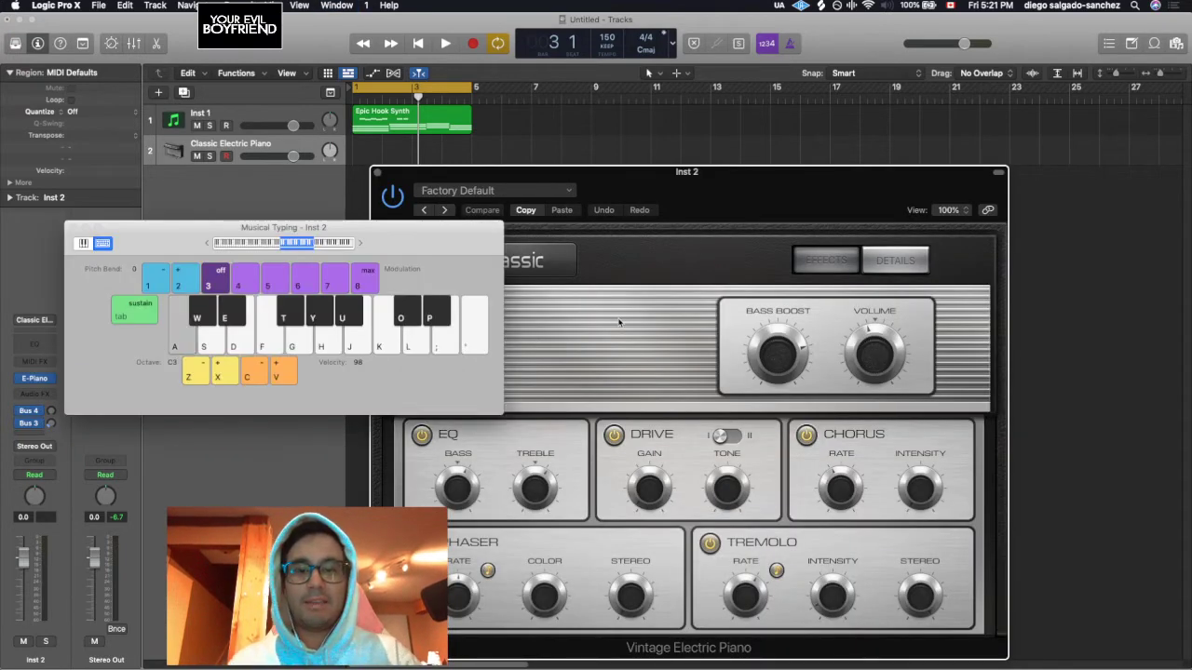
key(g)
key(h)
key(j)
key(a)
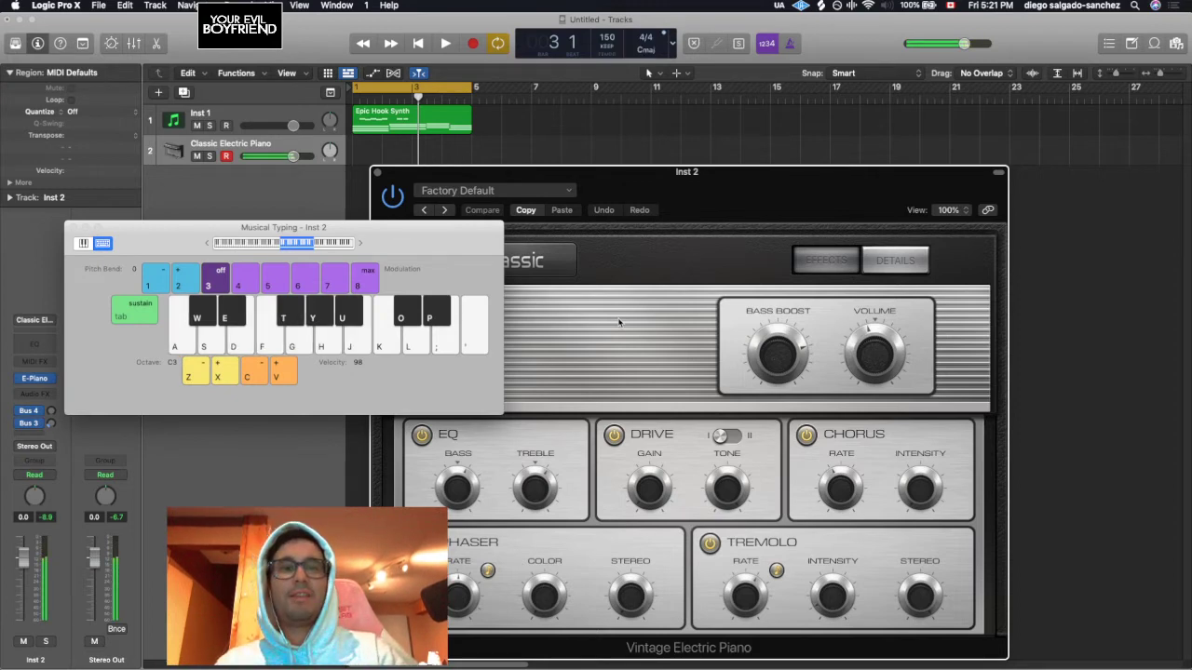
key(d)
key(g)
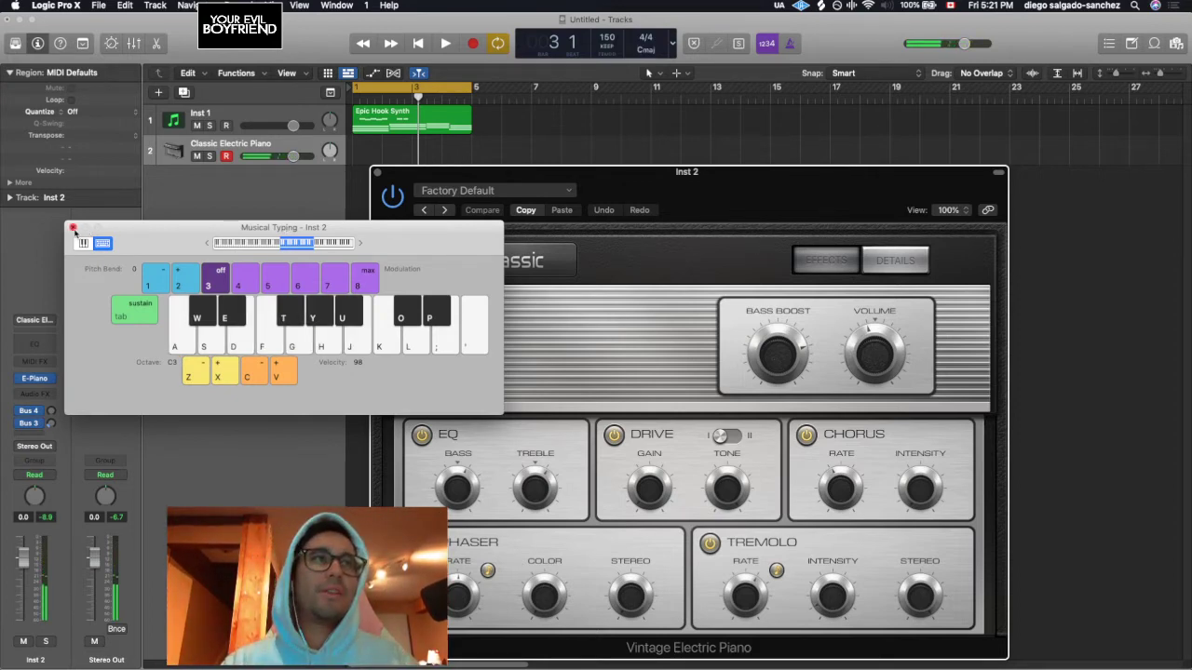
click(74, 227)
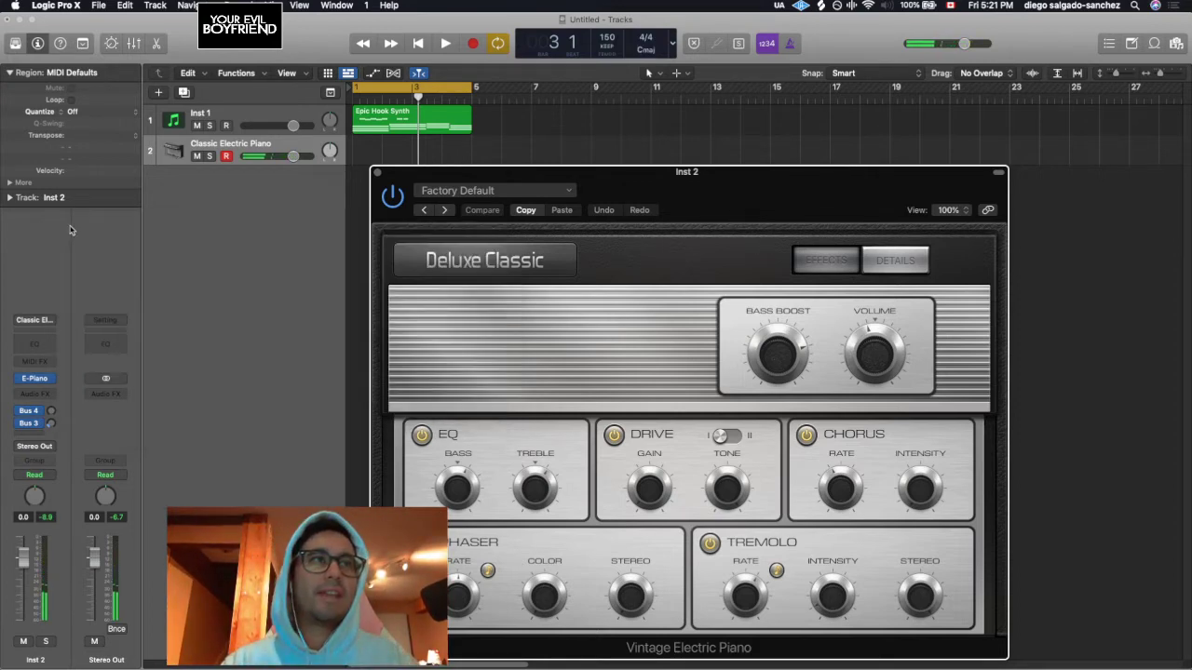
Inspect the Space Designer reverb on the Bus 3 send, close the plug-in windows, and delete the electric piano track.
click(32, 424)
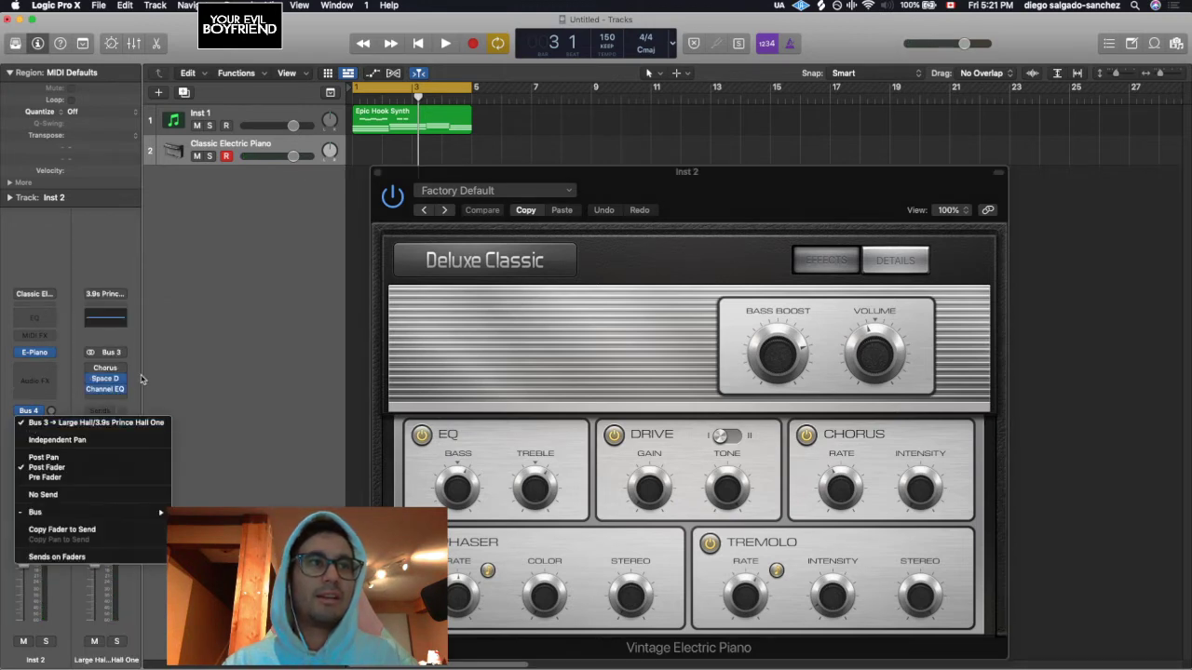
click(173, 373)
click(105, 378)
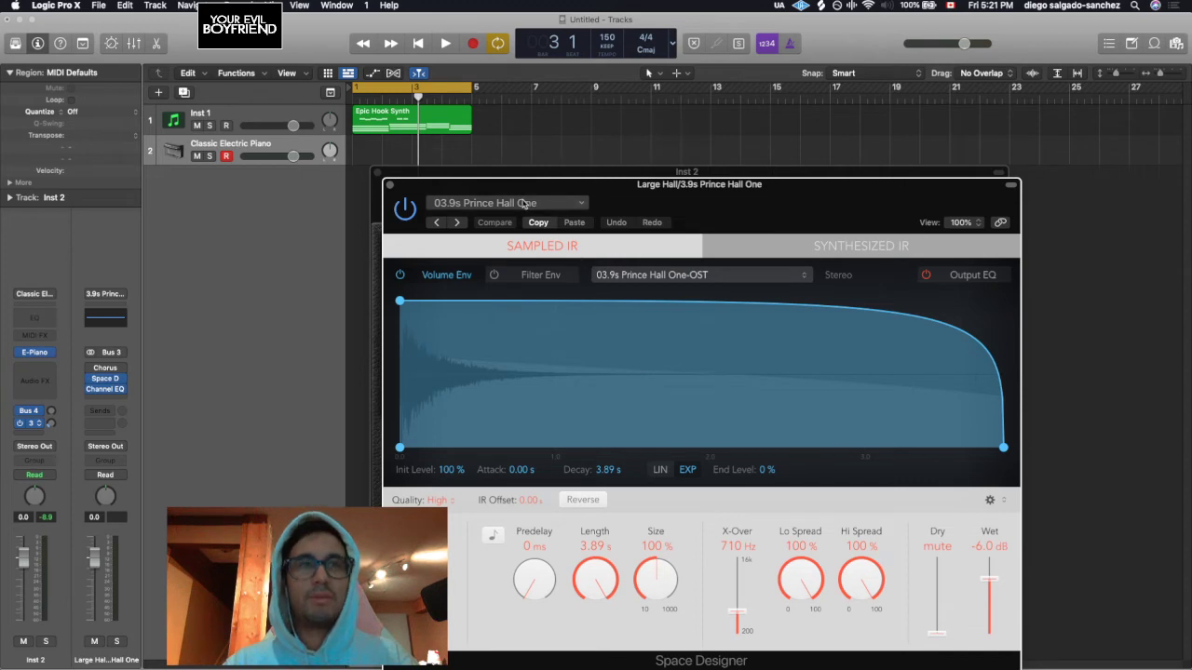
click(390, 185)
click(376, 174)
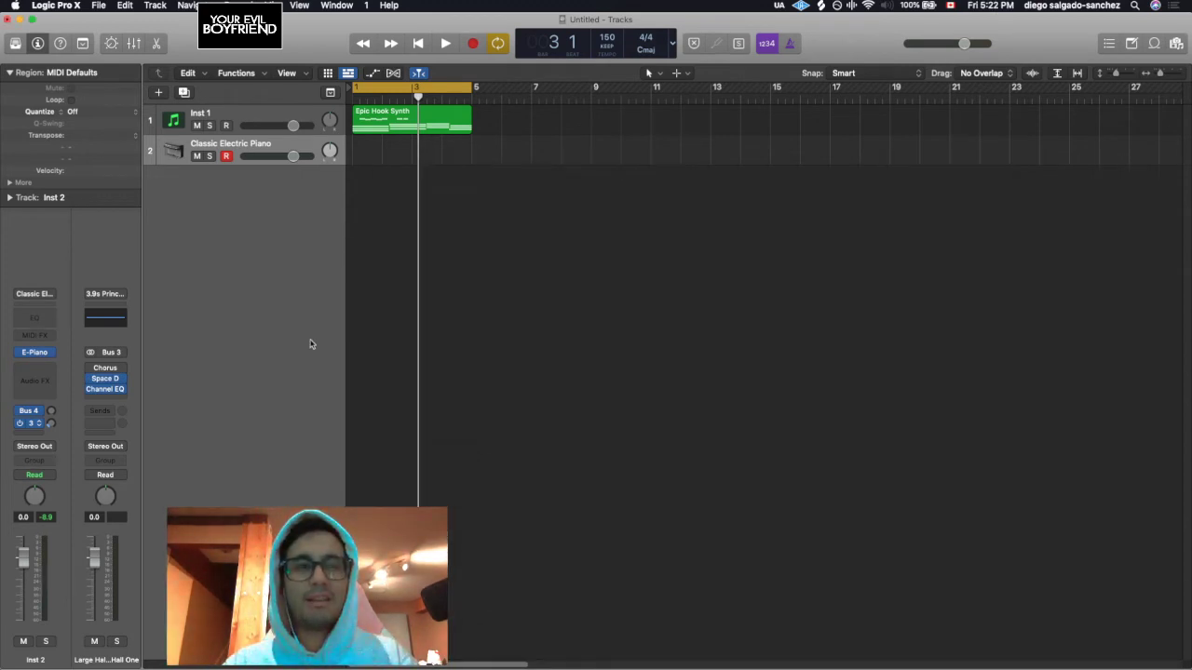
key(super+BackSpace)
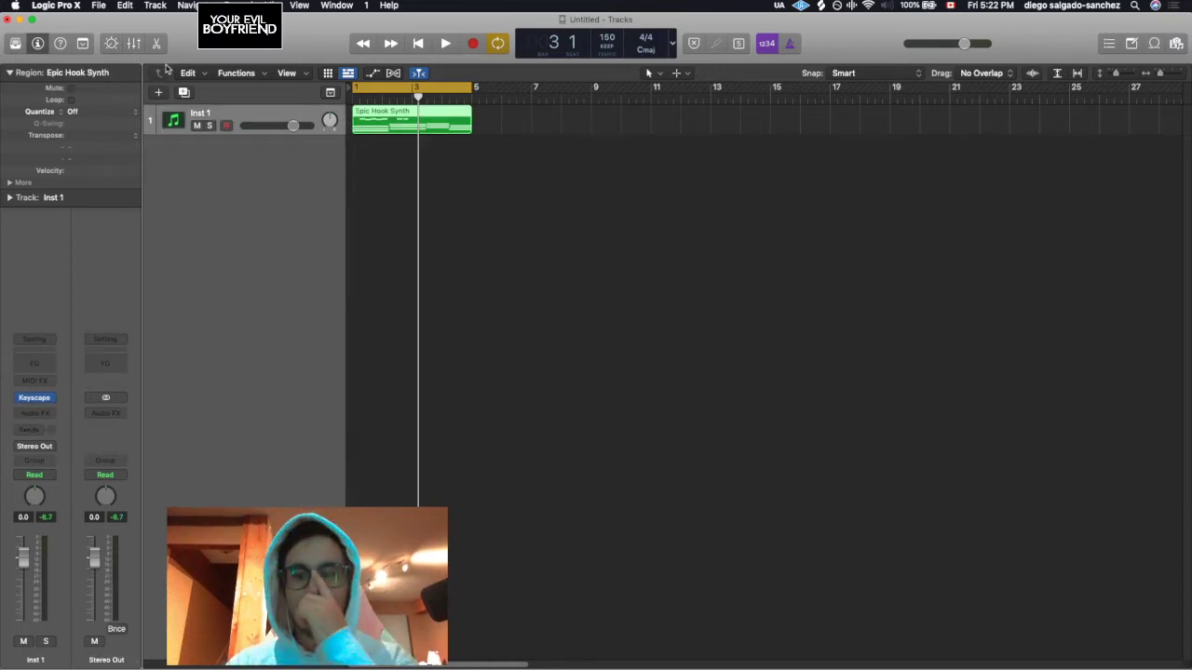
Add one software instrument track with an empty channel strip, and load the King's Cross patch from the Studio Strings section instruments.
click(159, 92)
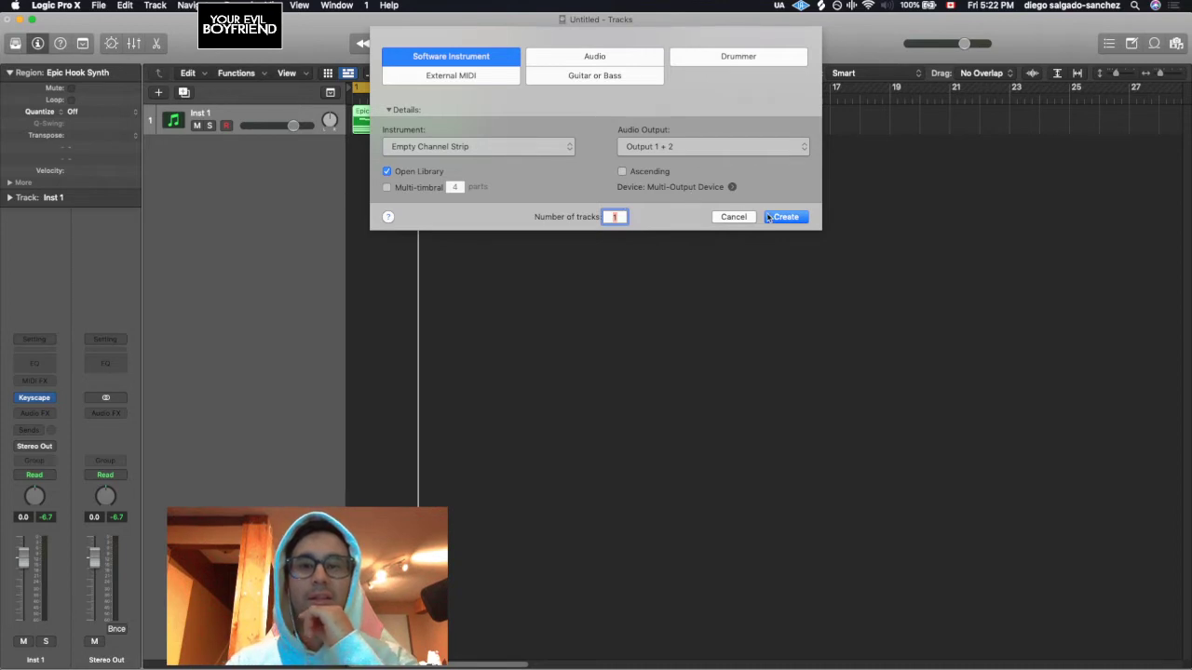
click(769, 217)
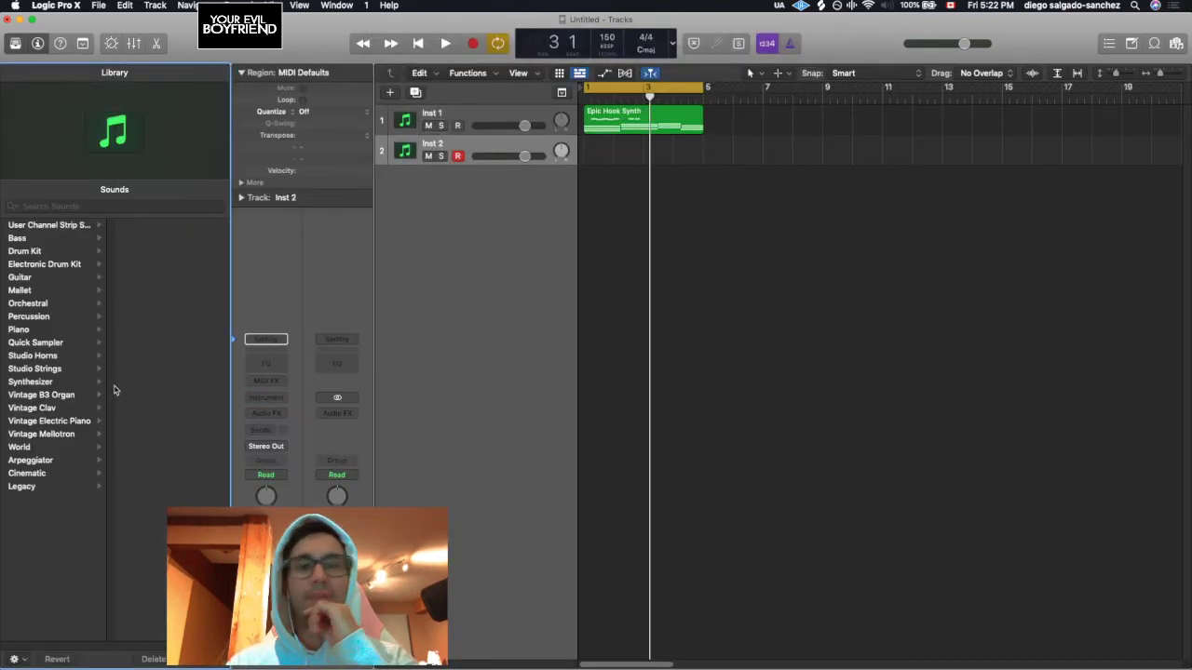
click(59, 357)
click(56, 395)
click(51, 447)
click(44, 357)
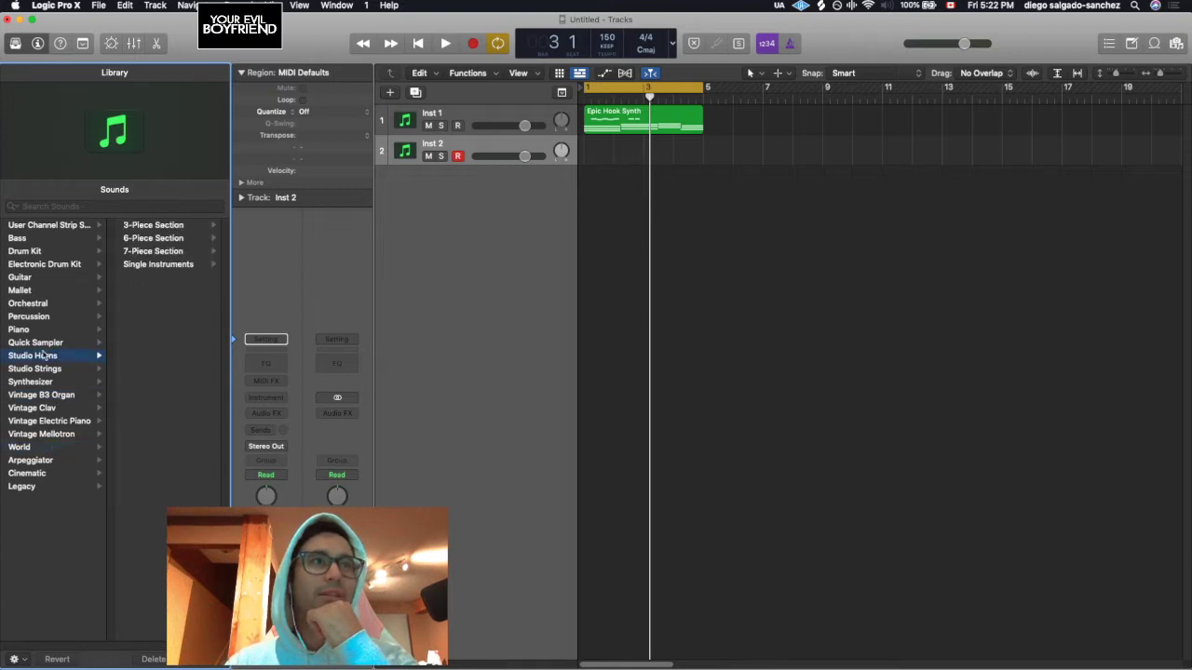
click(38, 369)
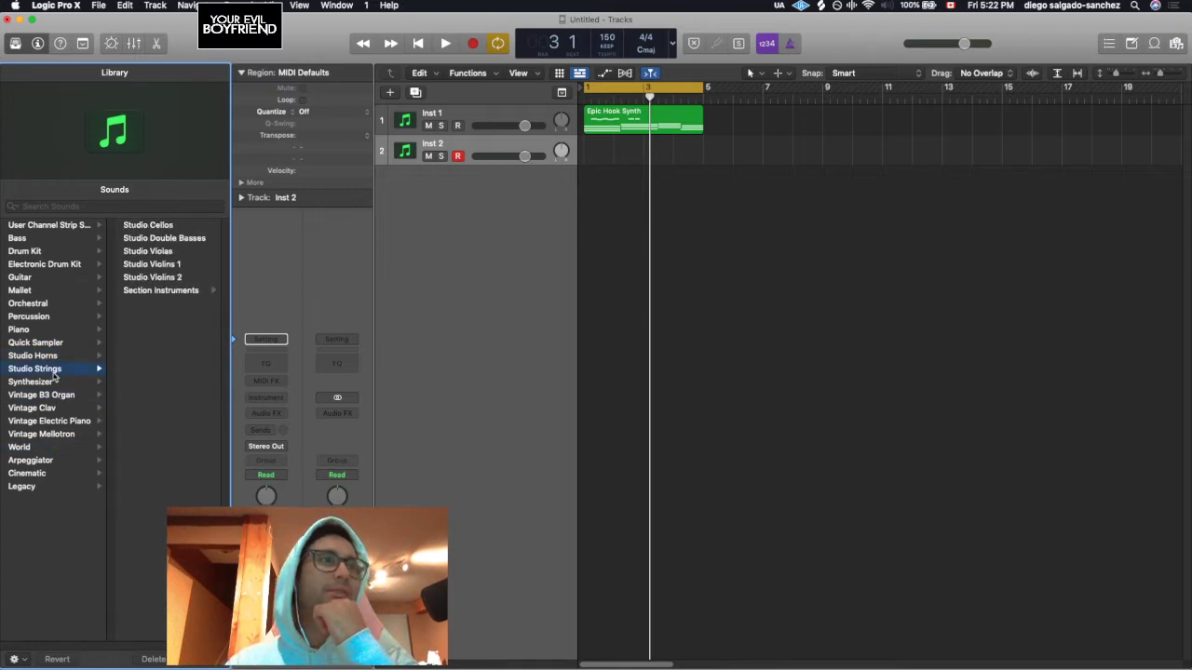
click(168, 290)
click(163, 278)
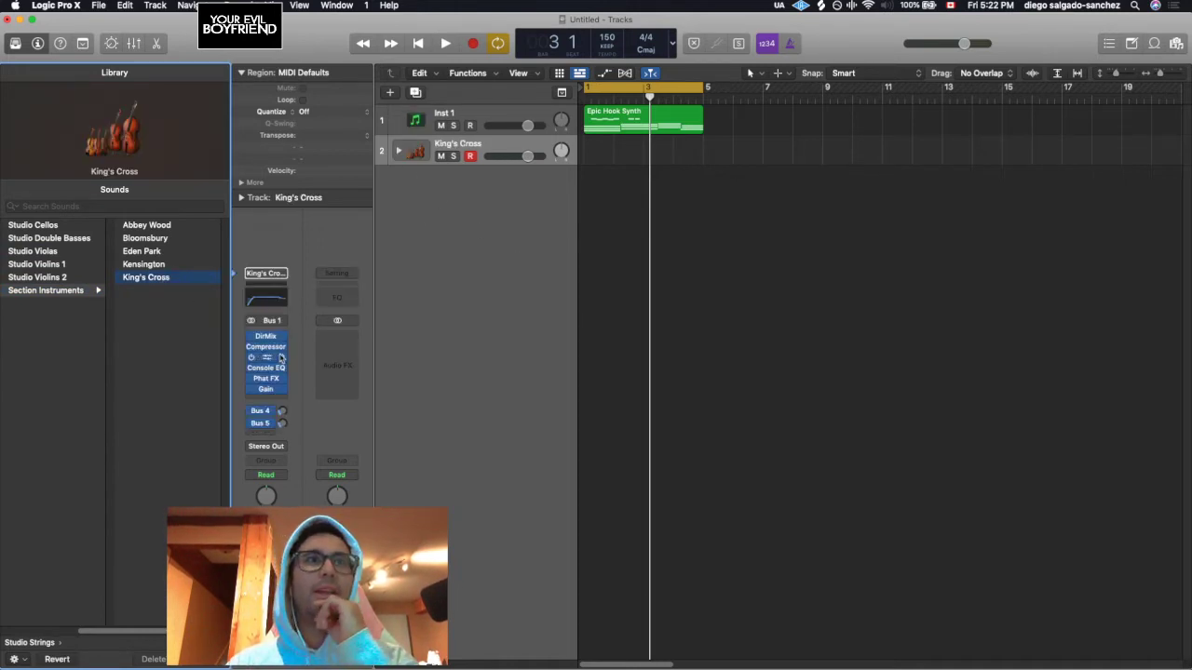
Check the subtracks inside the King's Cross stack, and audition C, F and D minor chords on it with Musical Typing.
click(396, 151)
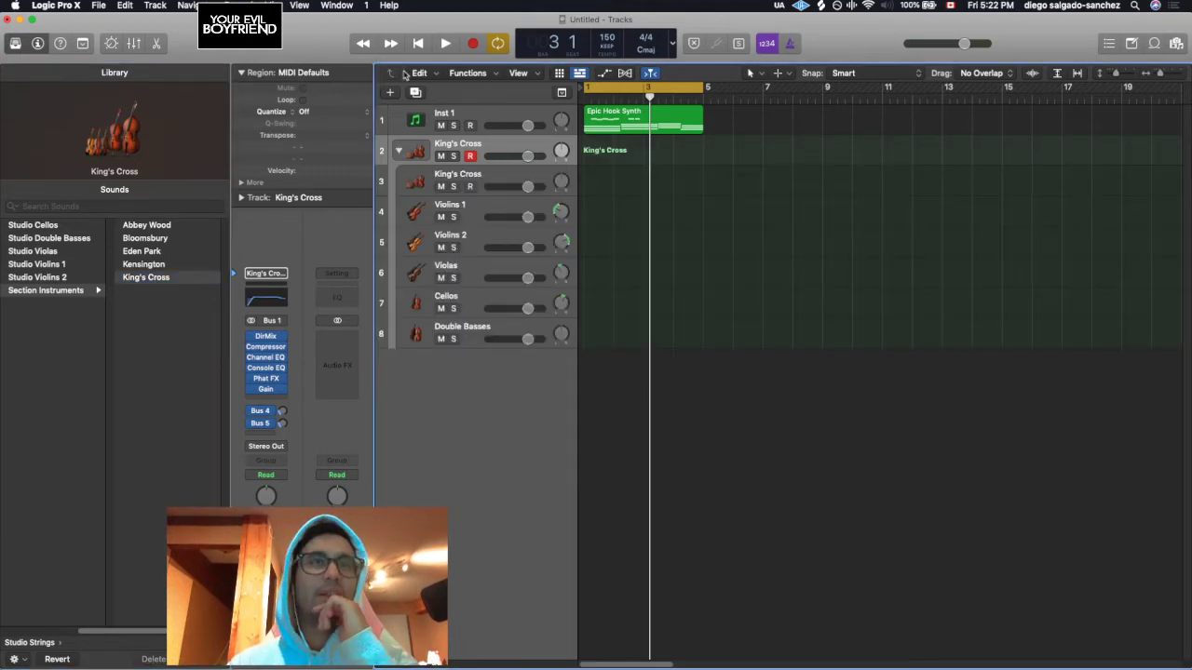
click(398, 150)
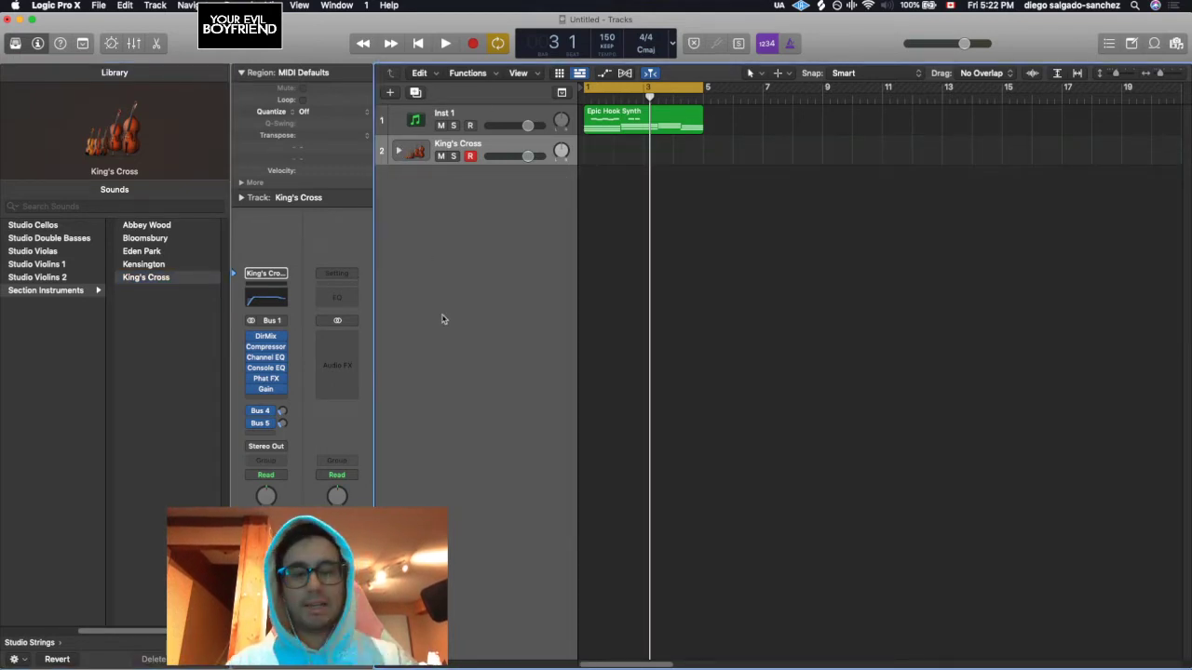
key(super+k)
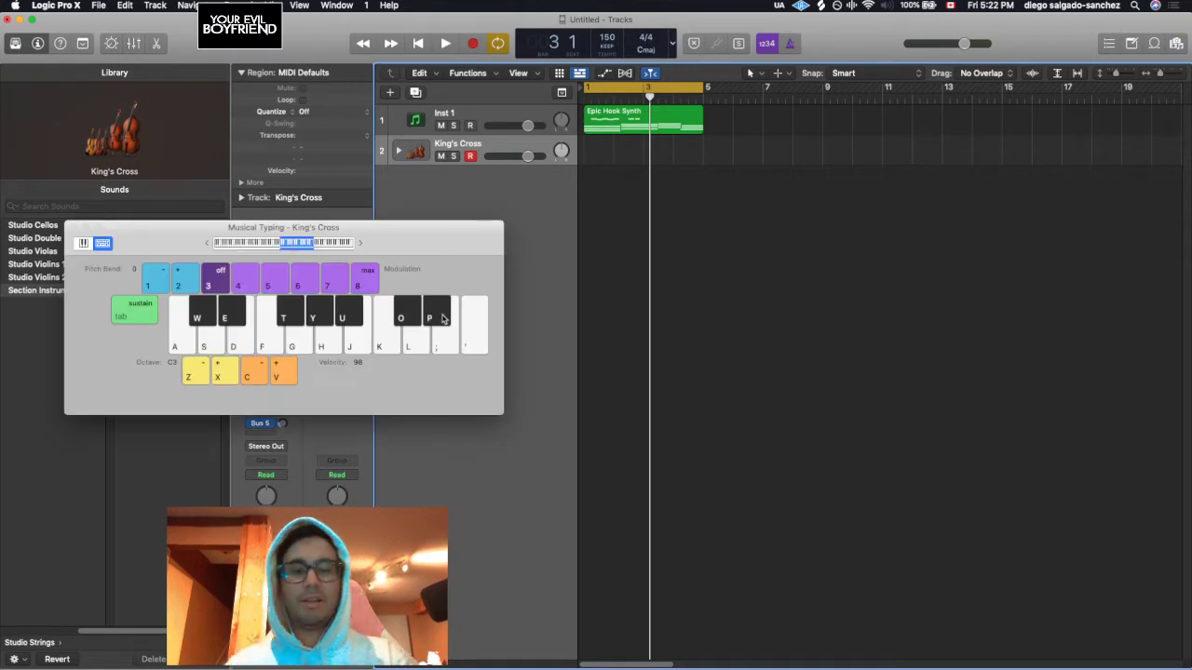
key(a)
key(d)
key(g)
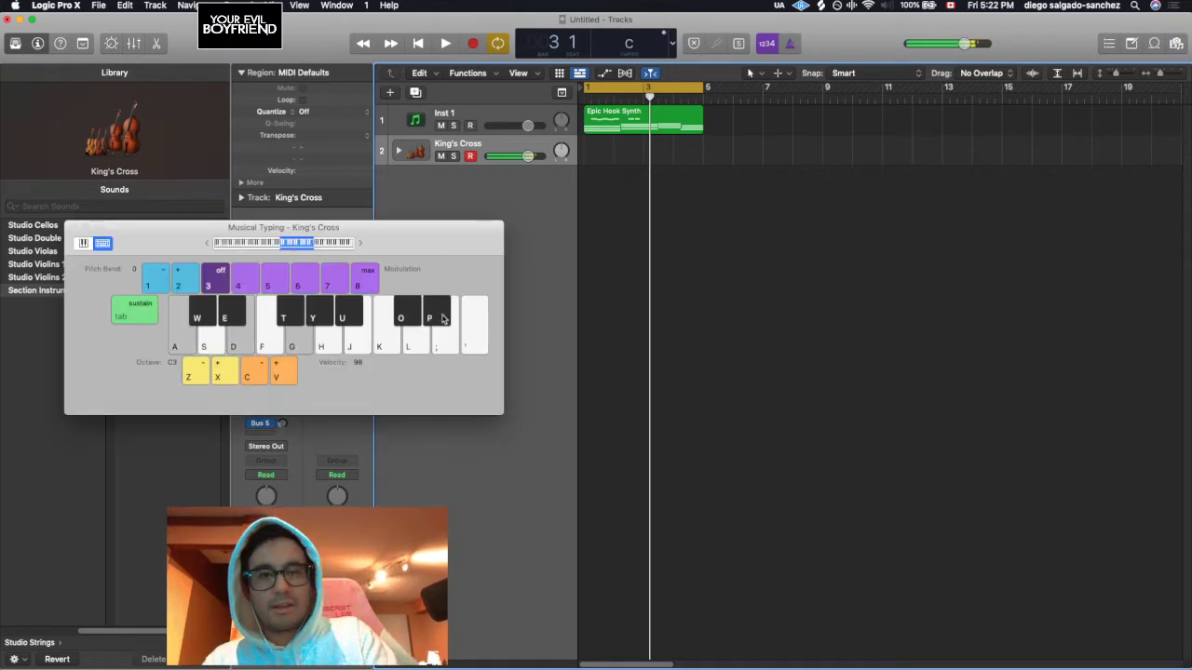
key(f)
key(h)
key(k)
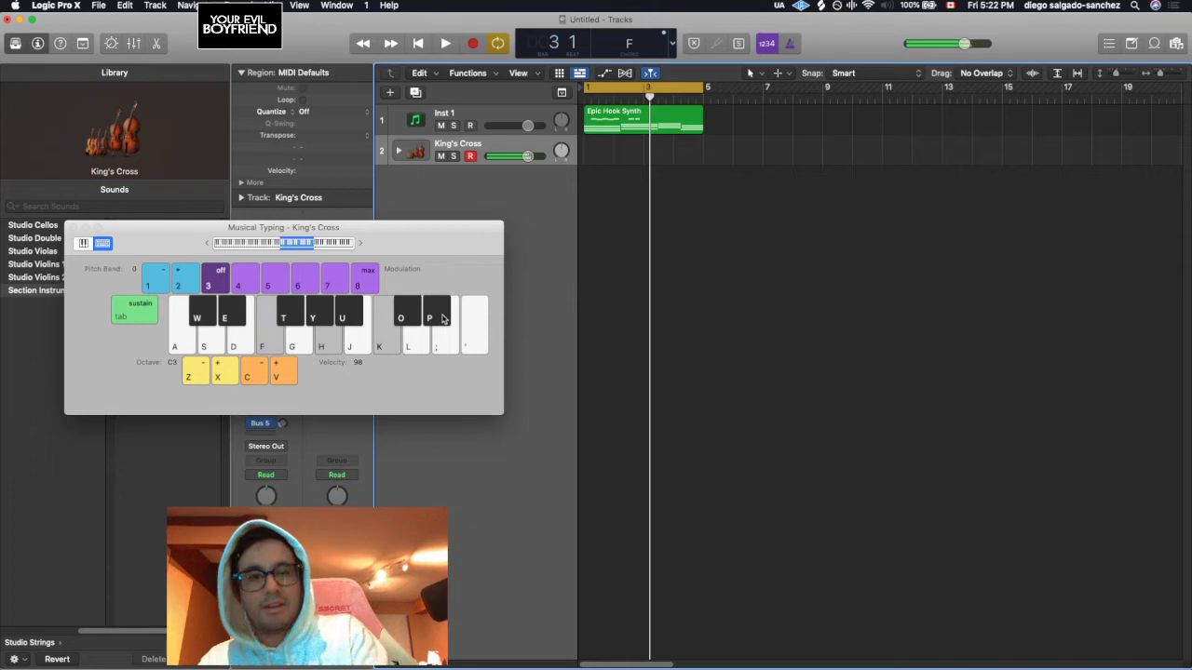
key(s)
key(f)
key(h)
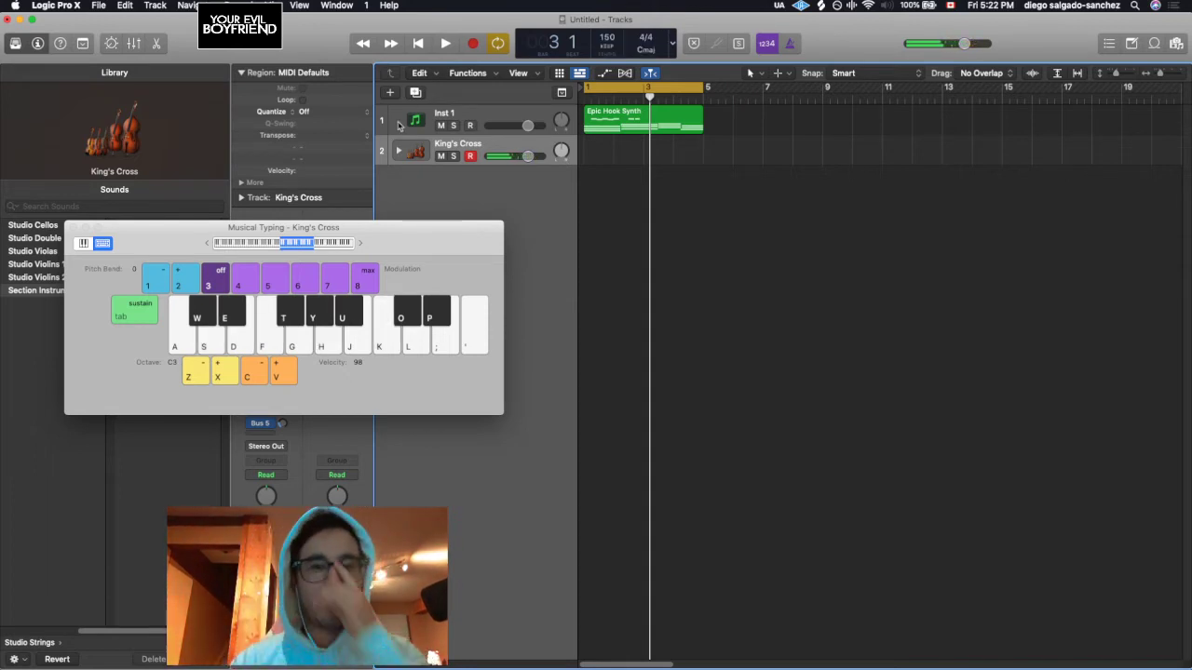
Close Musical Typing and the Library, and delete the King's Cross track.
click(74, 227)
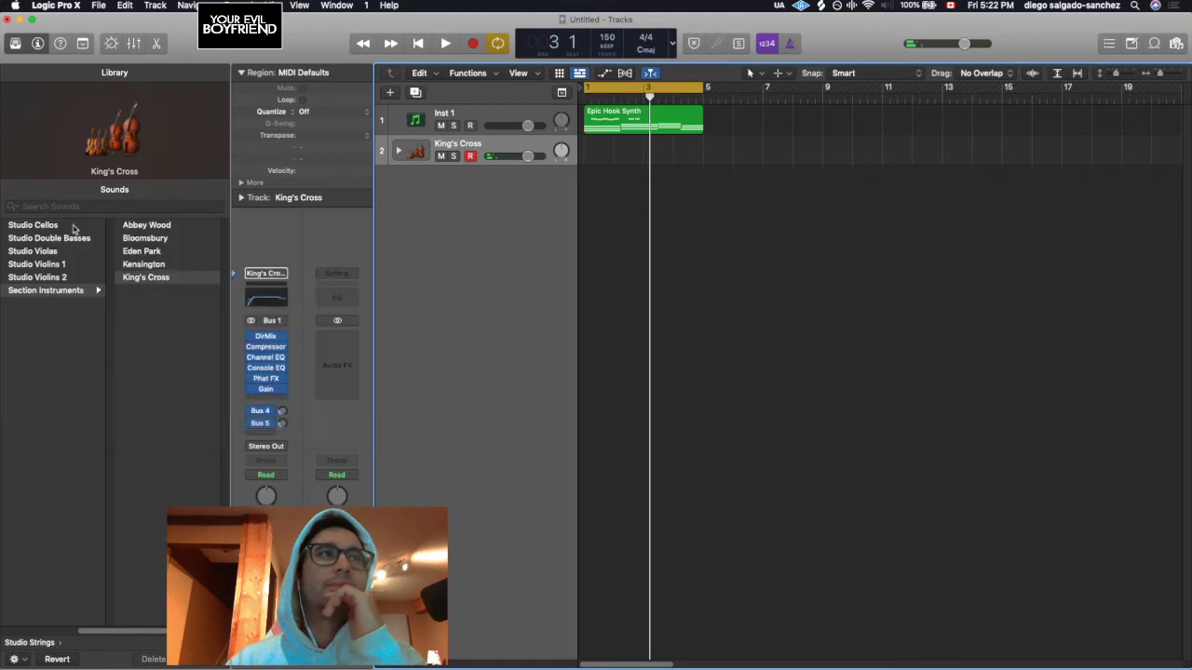
click(15, 44)
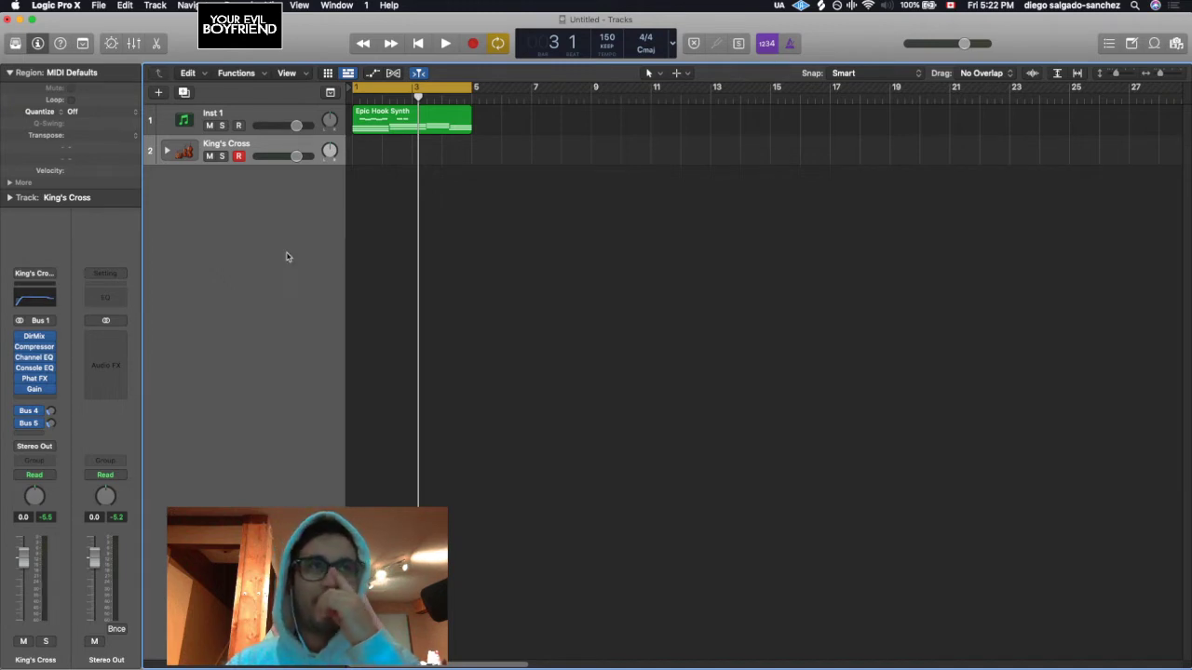
key(super+BackSpace)
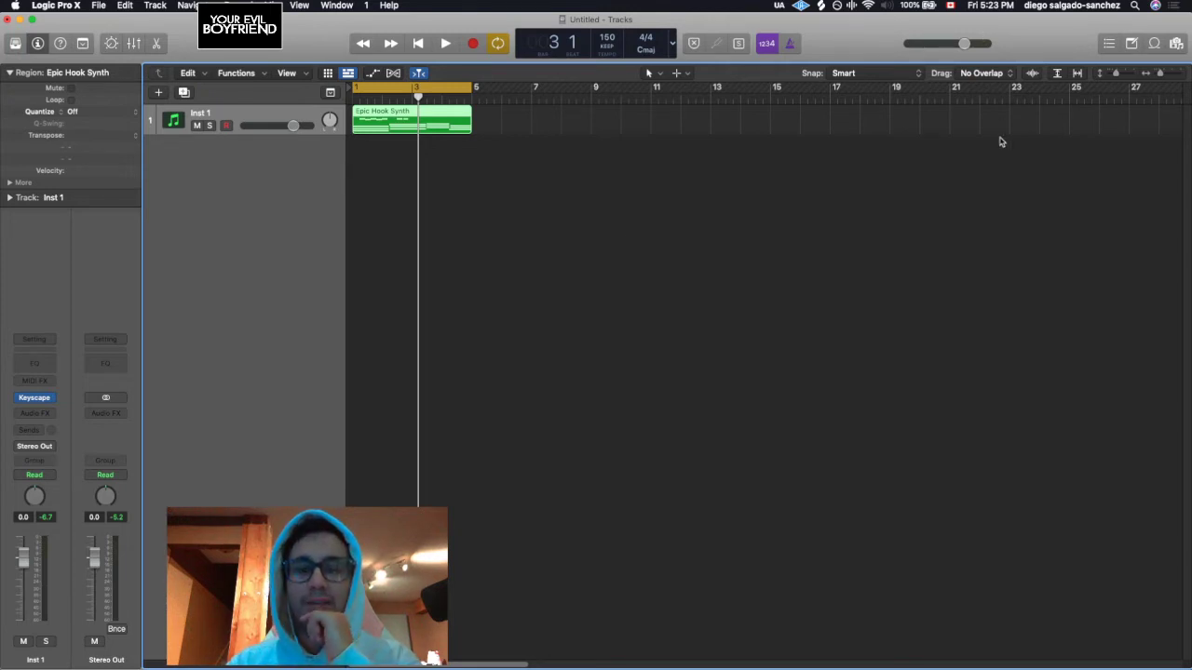
Open the Loop Browser and look through the unfiltered list of loops.
click(1156, 44)
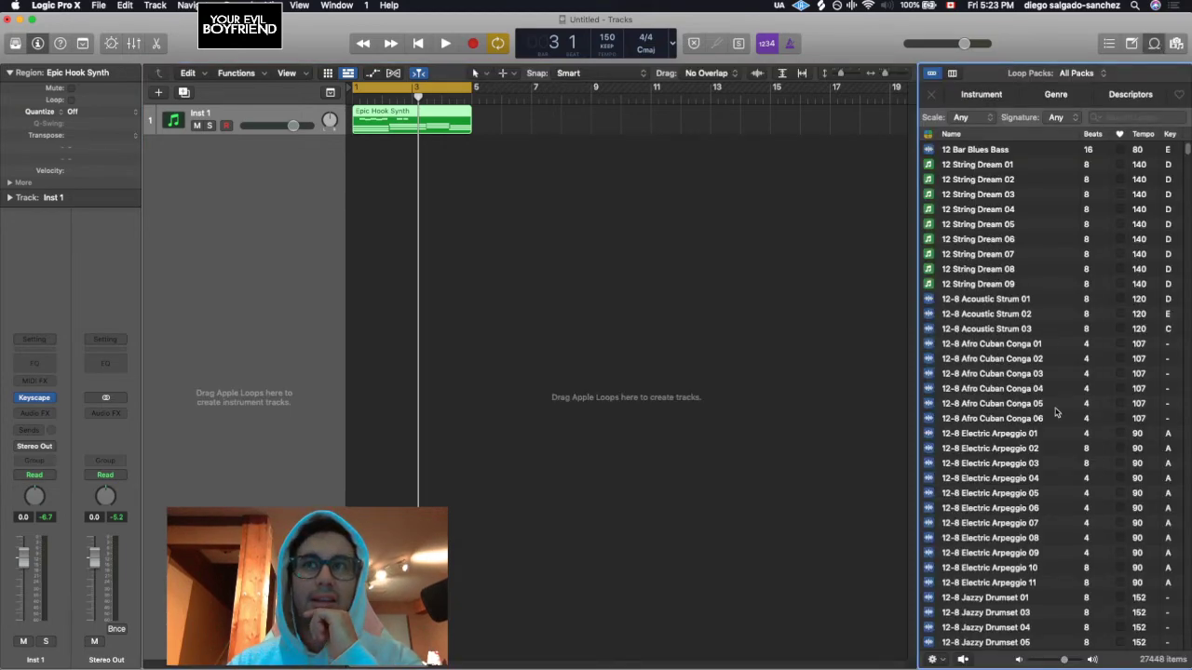
scroll(1056, 413, down, 20)
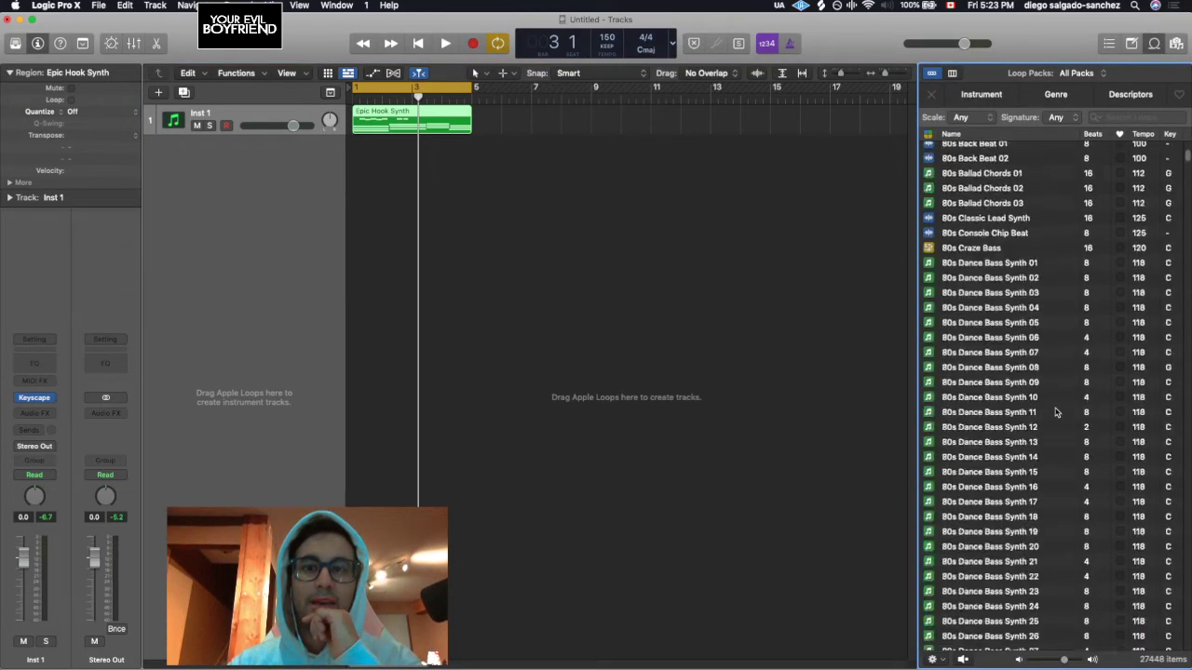
scroll(1056, 413, down, 10)
scroll(1056, 413, up, 15)
scroll(1056, 413, up, 20)
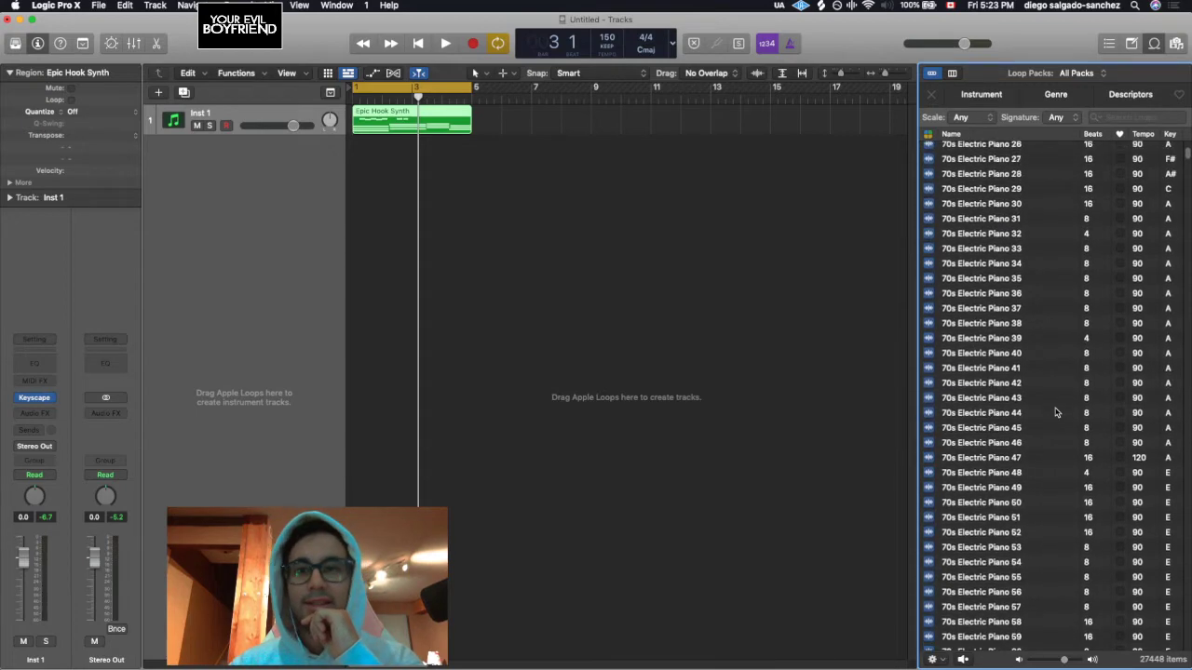
scroll(1056, 413, up, 20)
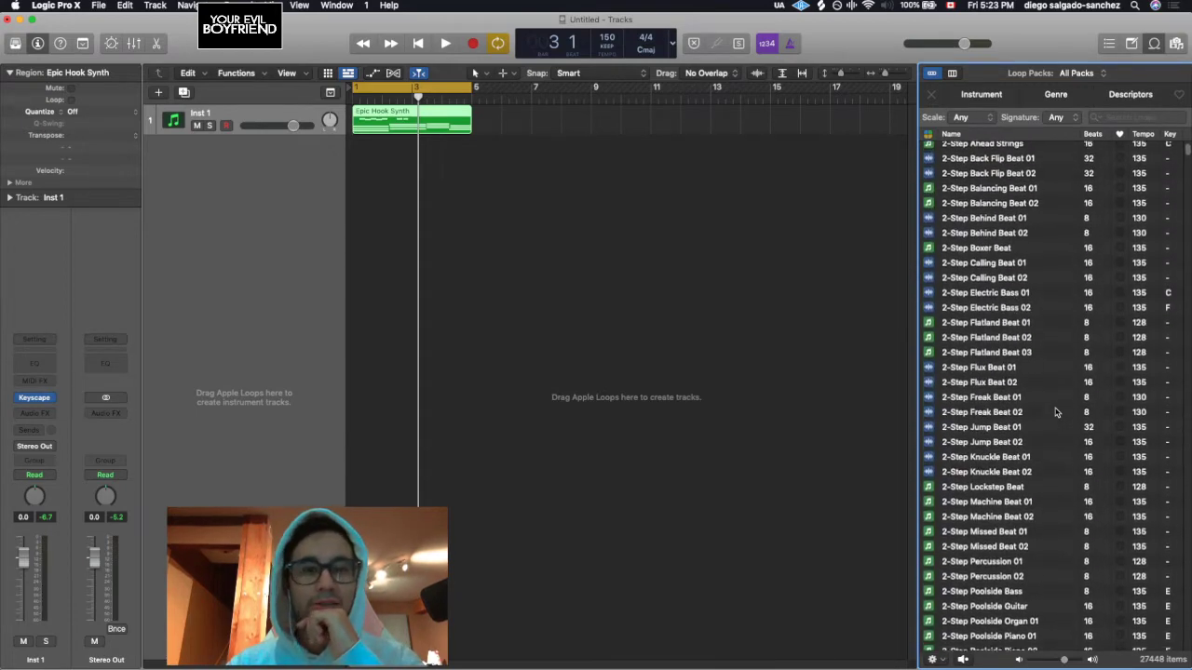
scroll(1056, 413, up, 10)
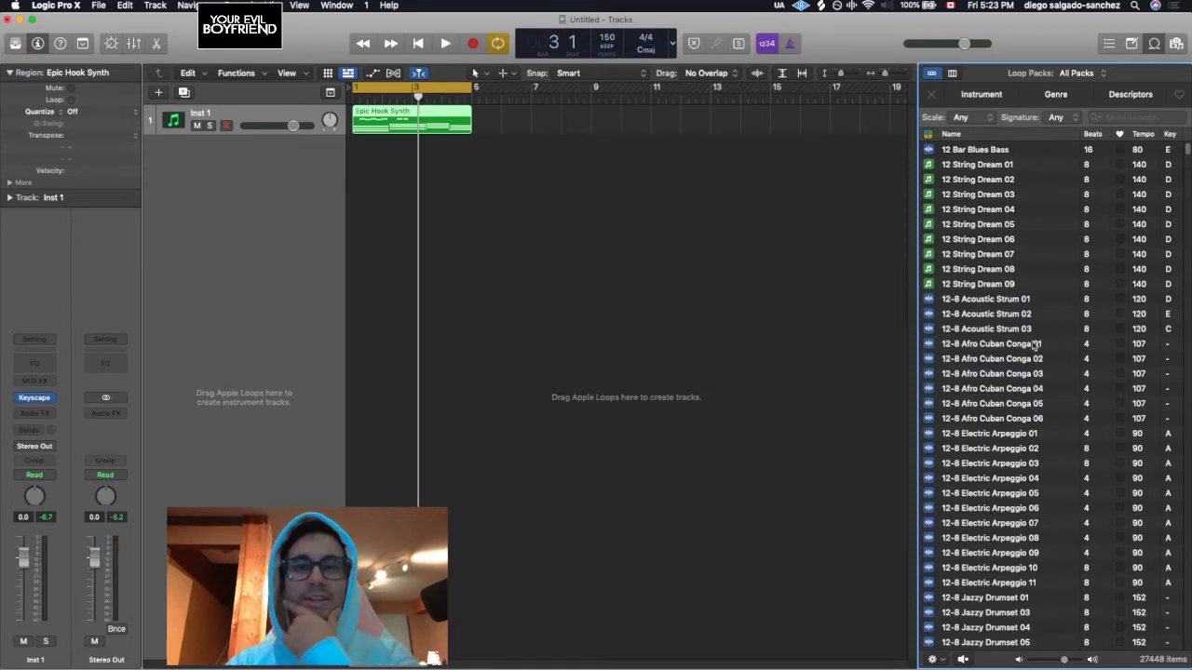
Look through the instrument, genre and descriptor categories available for filtering the loops.
click(978, 97)
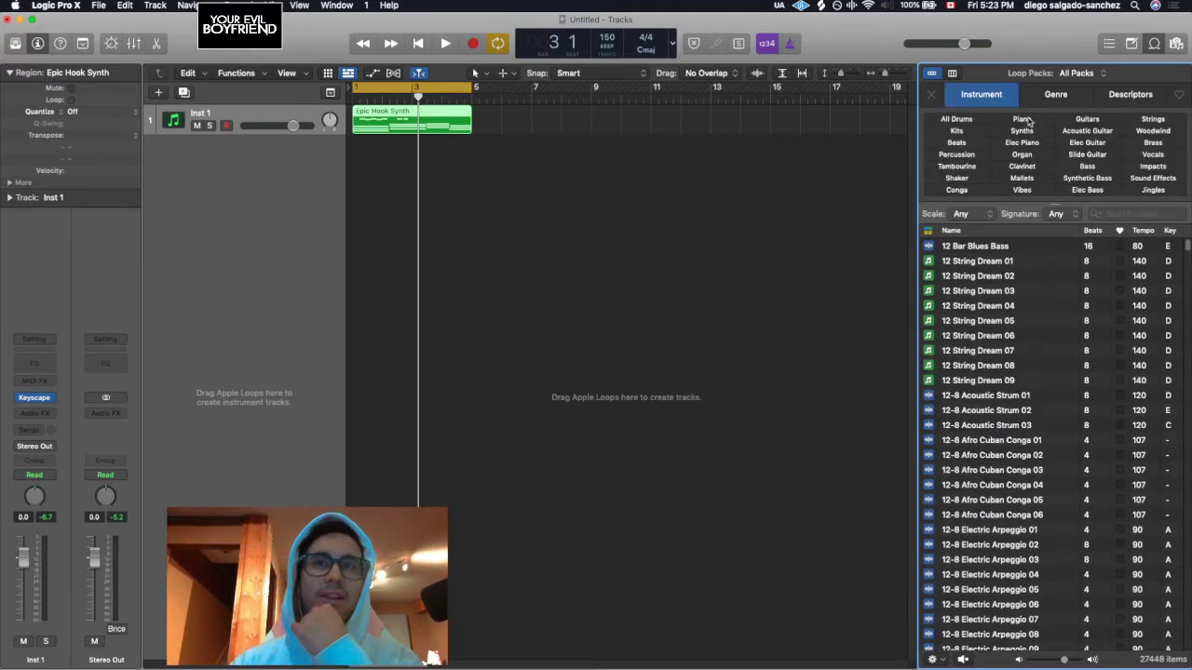
click(1088, 178)
click(1094, 182)
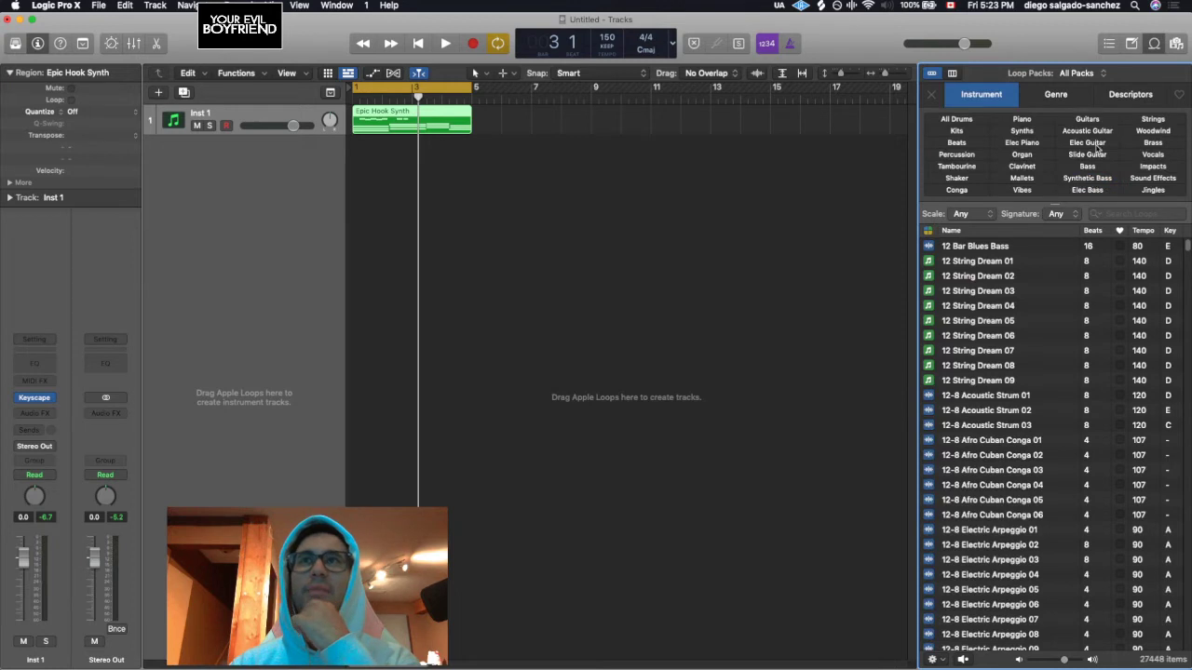
click(1056, 96)
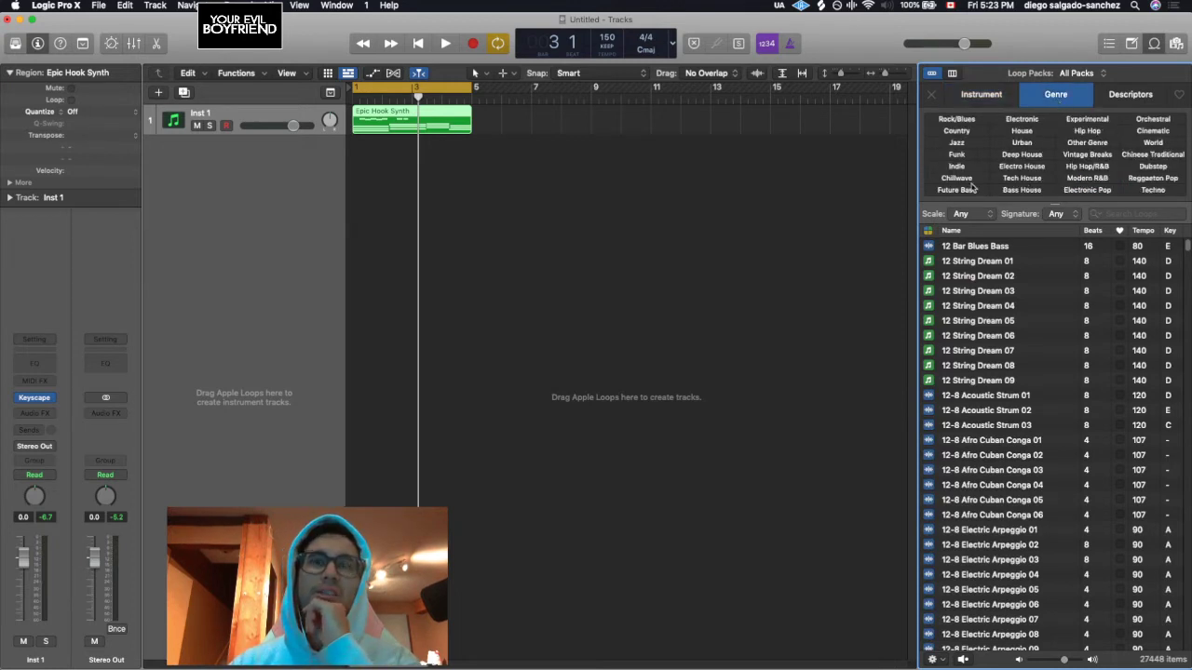
click(1129, 97)
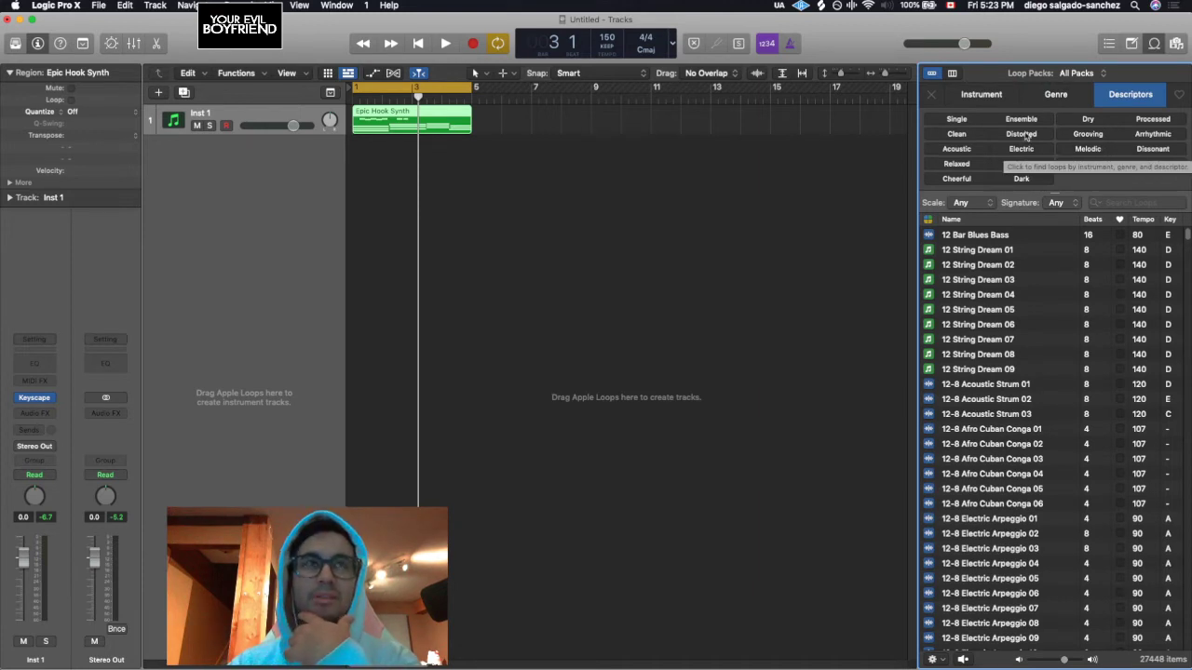
click(1039, 95)
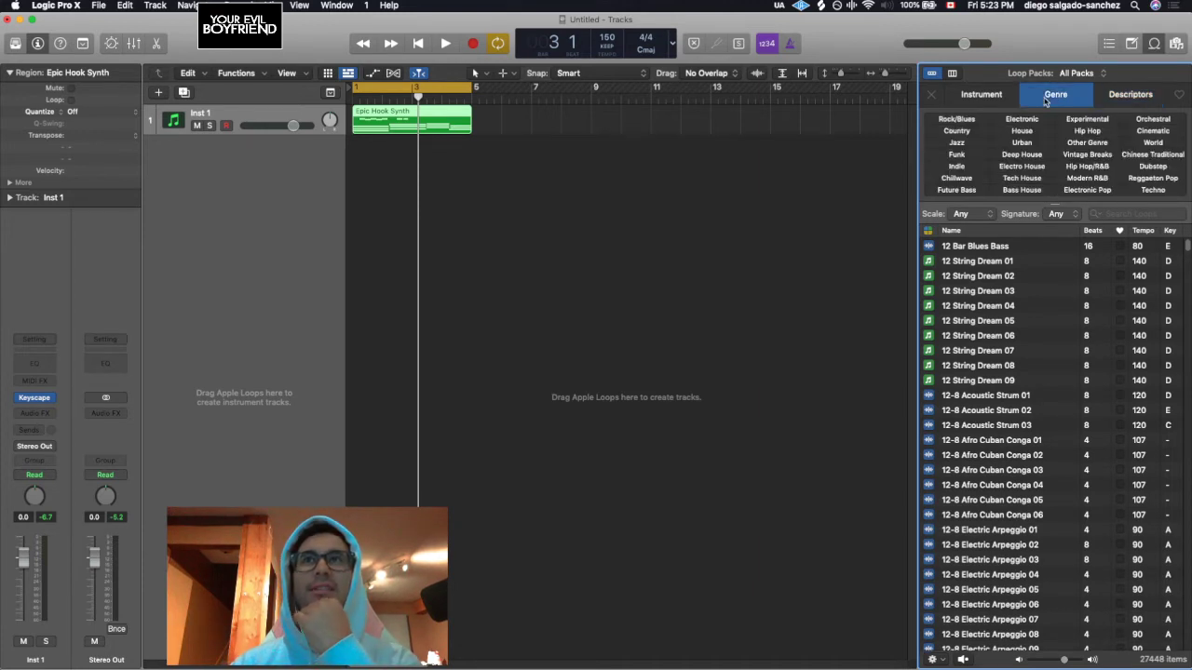
Filter the loops to the All Drums instrument category and the Future Bass genre.
click(1004, 96)
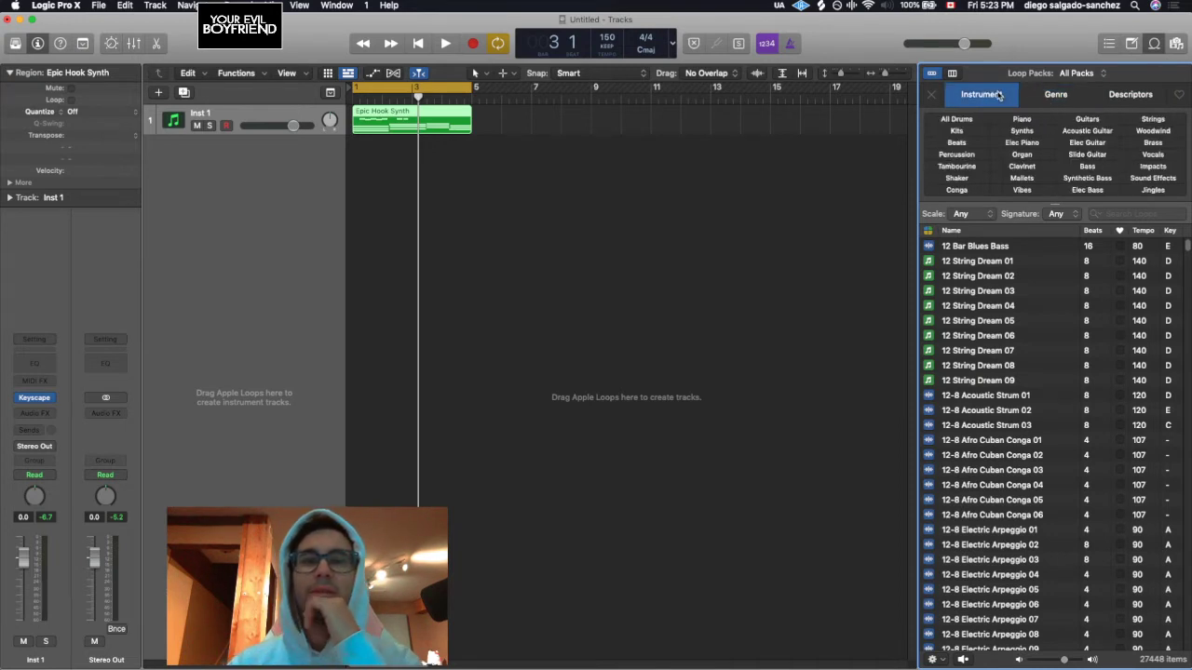
click(971, 120)
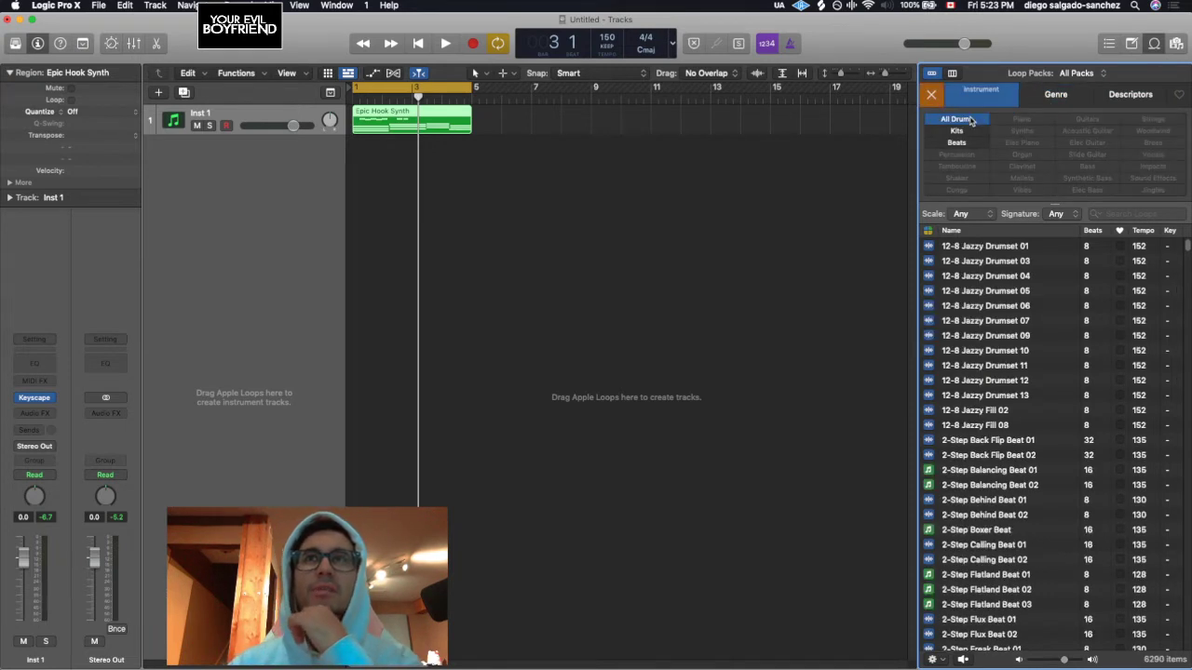
click(1045, 101)
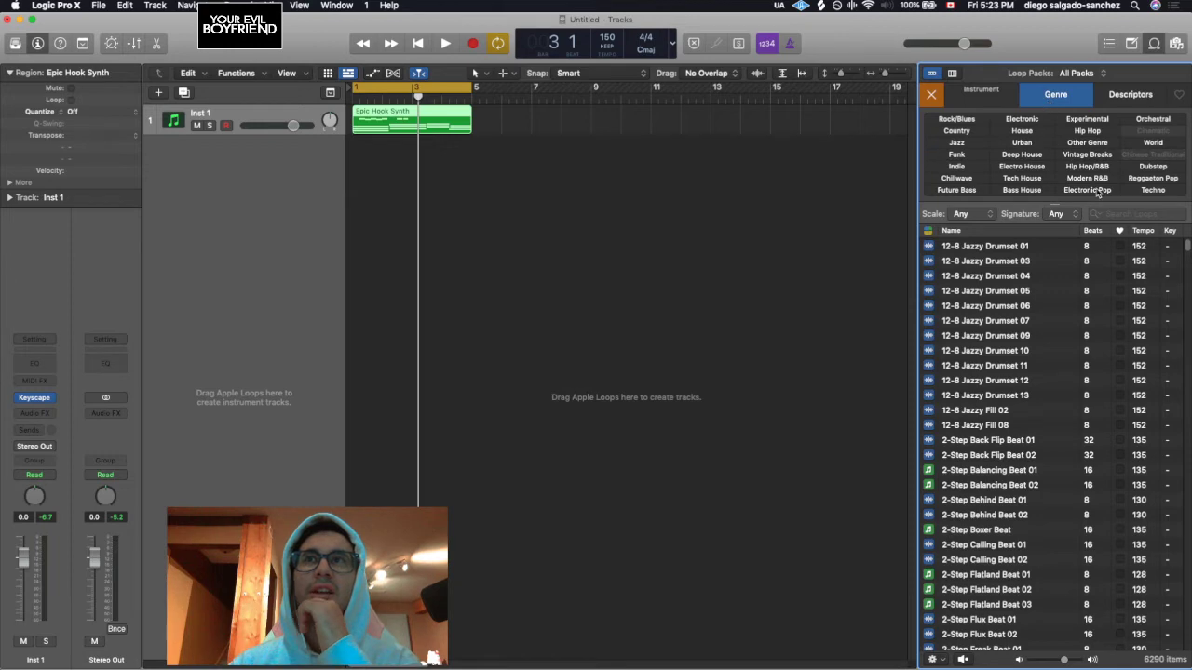
click(966, 191)
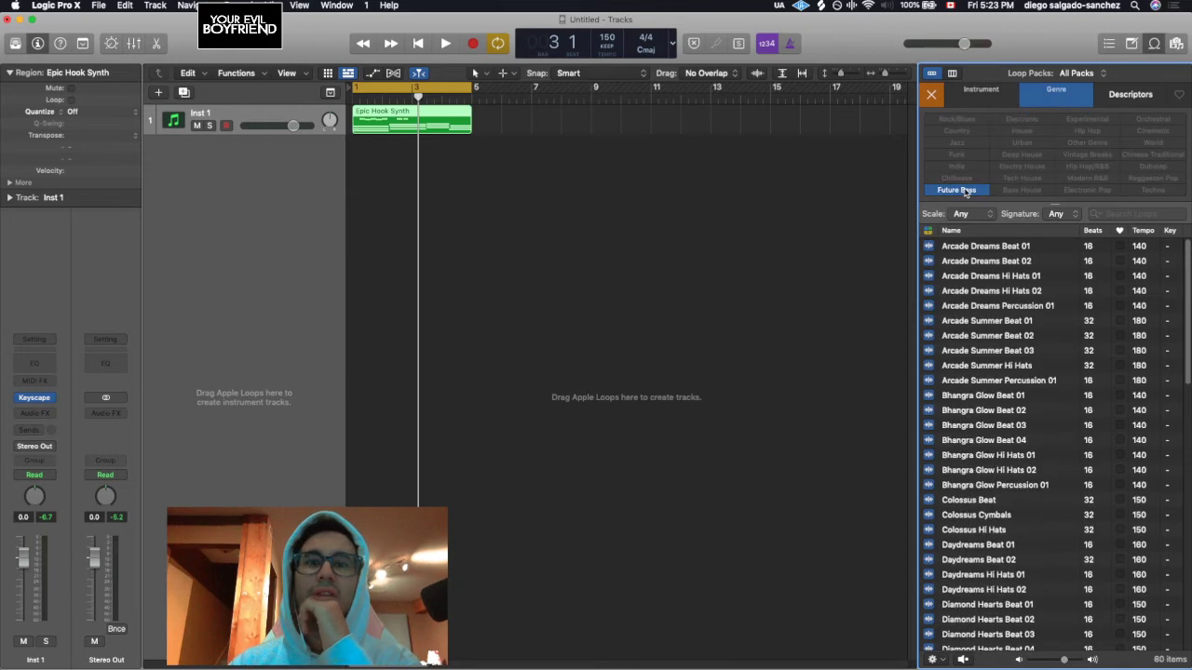
Review the applied instrument and genre filters, check for descriptors, and scan the filtered drum loops.
click(1131, 96)
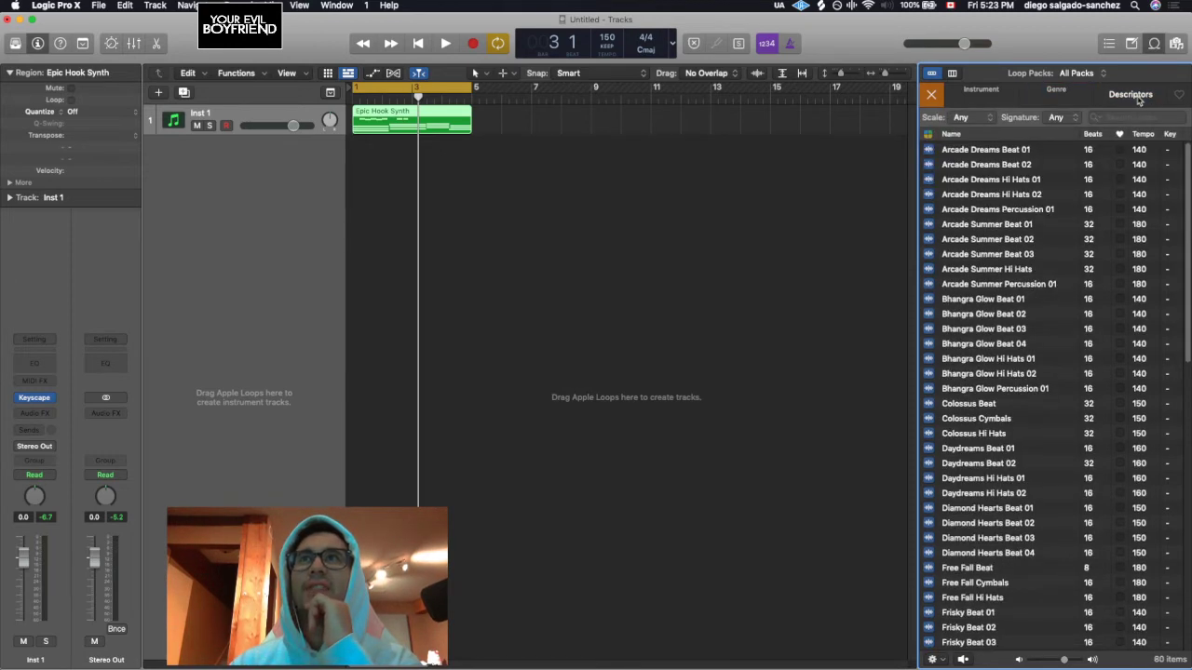
click(1059, 94)
click(1002, 101)
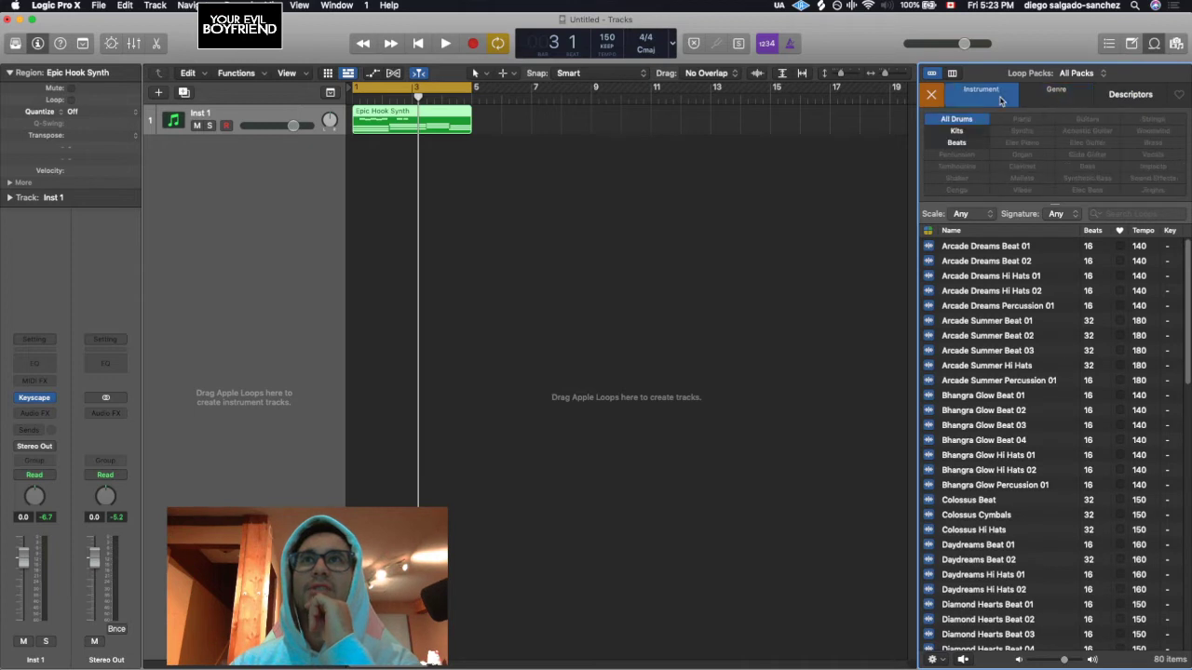
click(1050, 96)
click(1130, 96)
click(1006, 98)
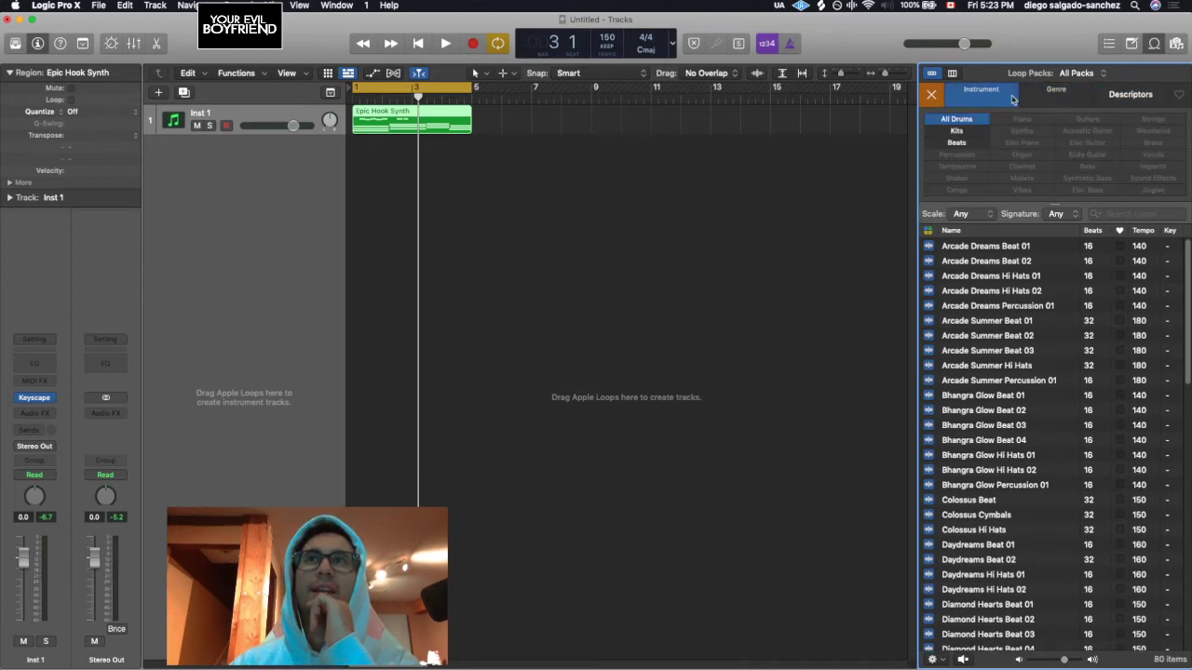
click(1058, 111)
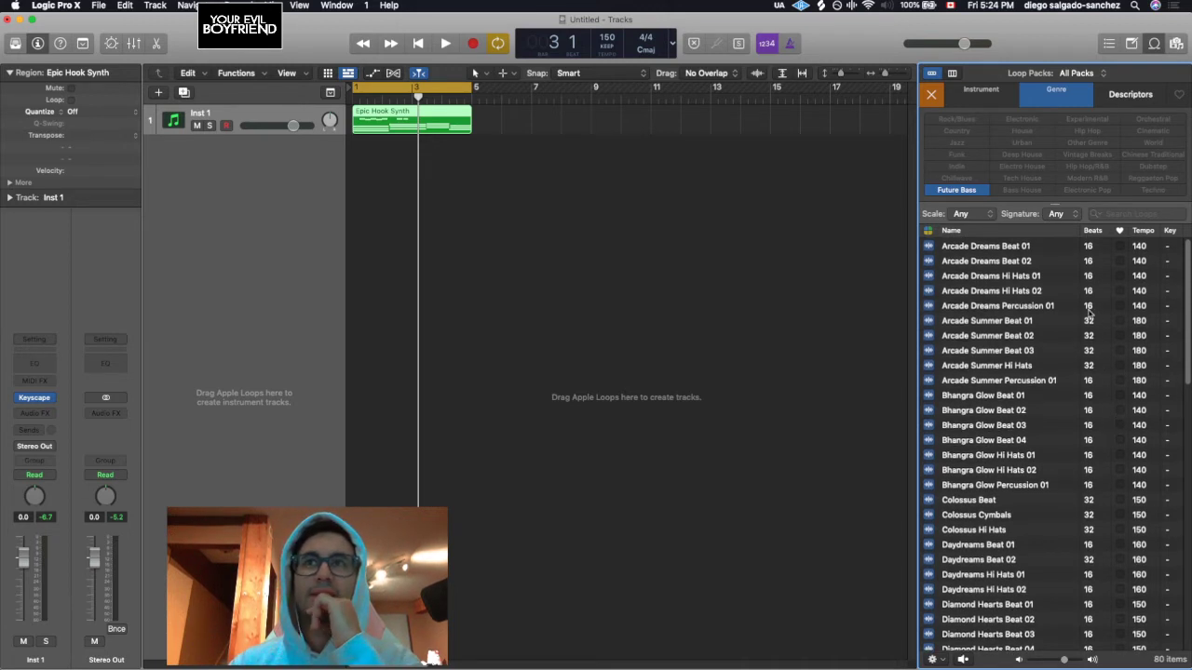
scroll(1092, 419, down, 5)
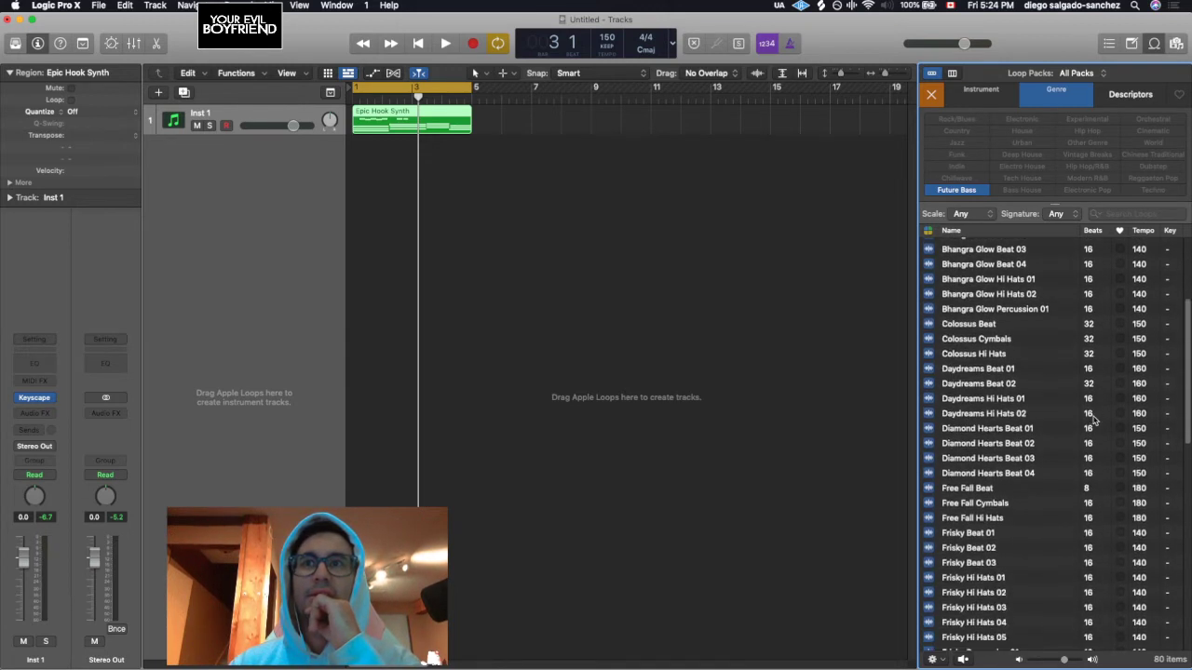
scroll(1089, 419, up, 5)
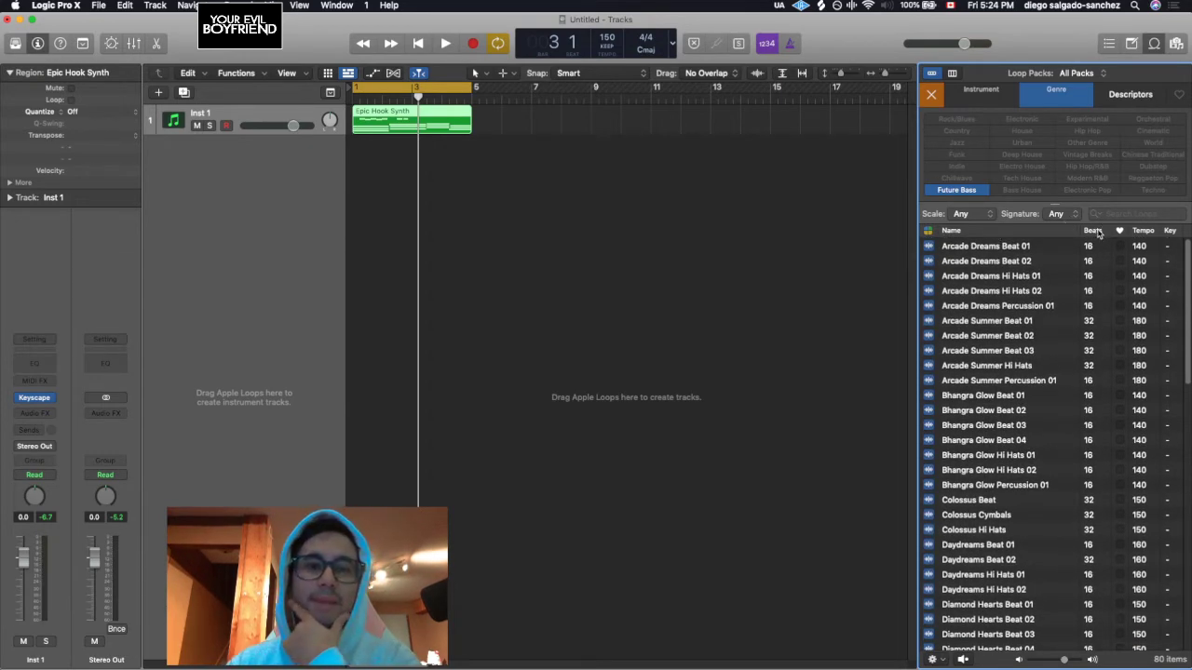
Sort the drum loops by beats and by tempo, and return to sorting them by name.
click(1093, 231)
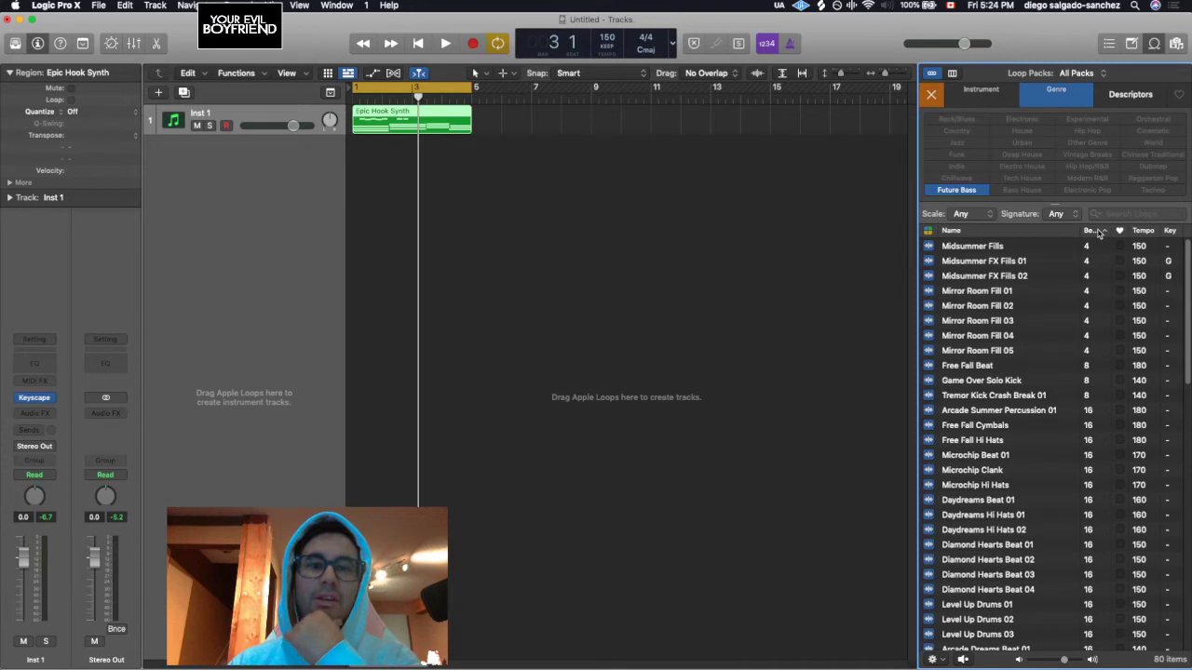
click(1099, 231)
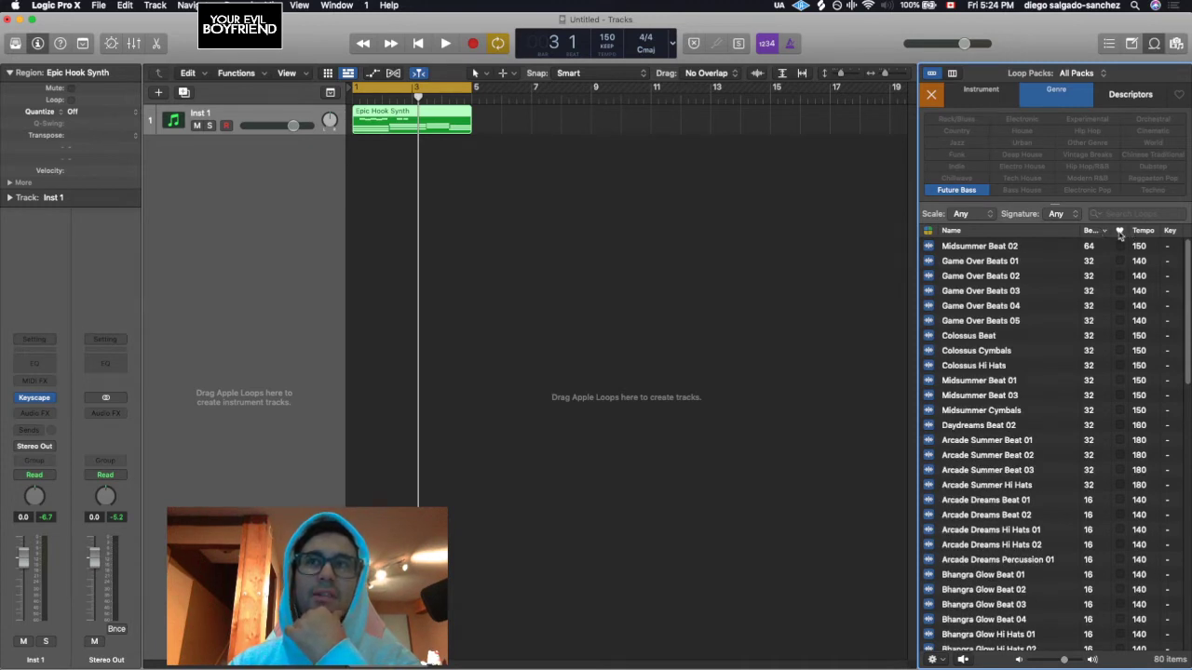
click(1140, 231)
click(1142, 232)
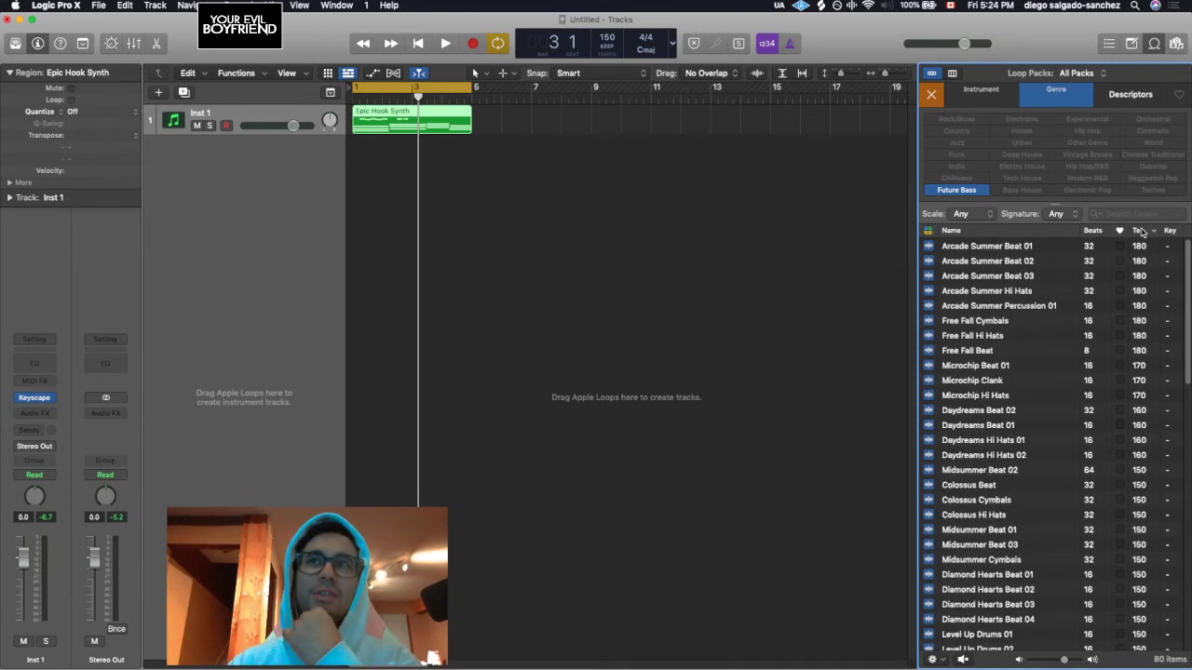
click(1008, 232)
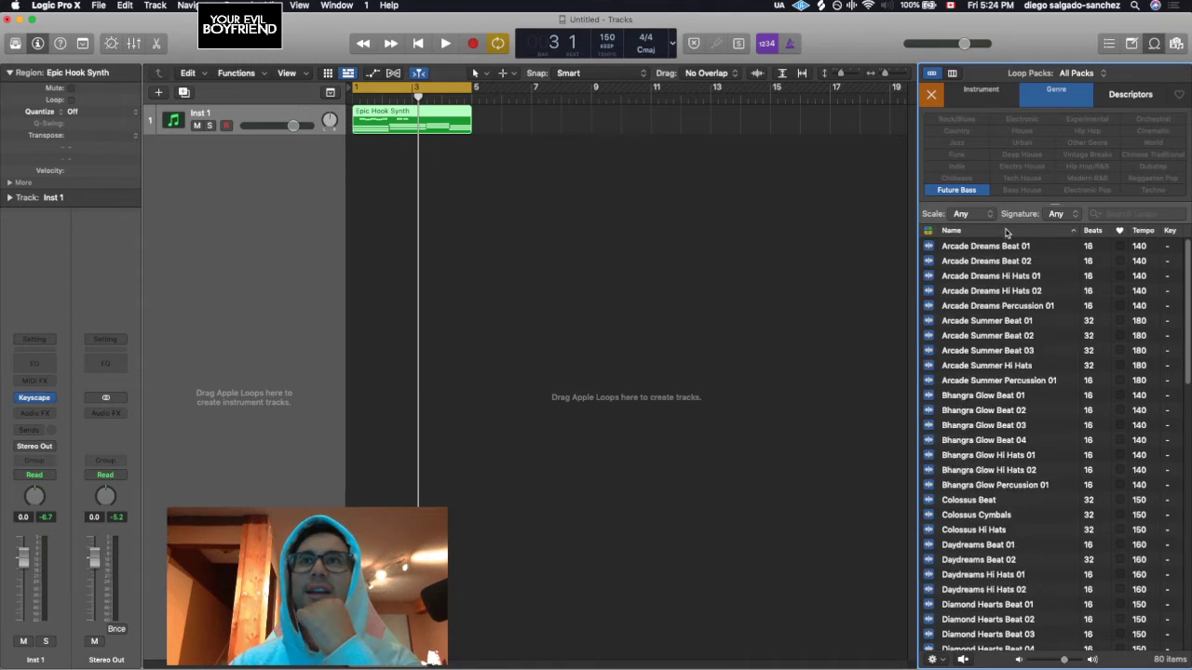
Preview the Bhangra Glow Beat 01 loop and place it on a new track starting at bar 1.
click(984, 396)
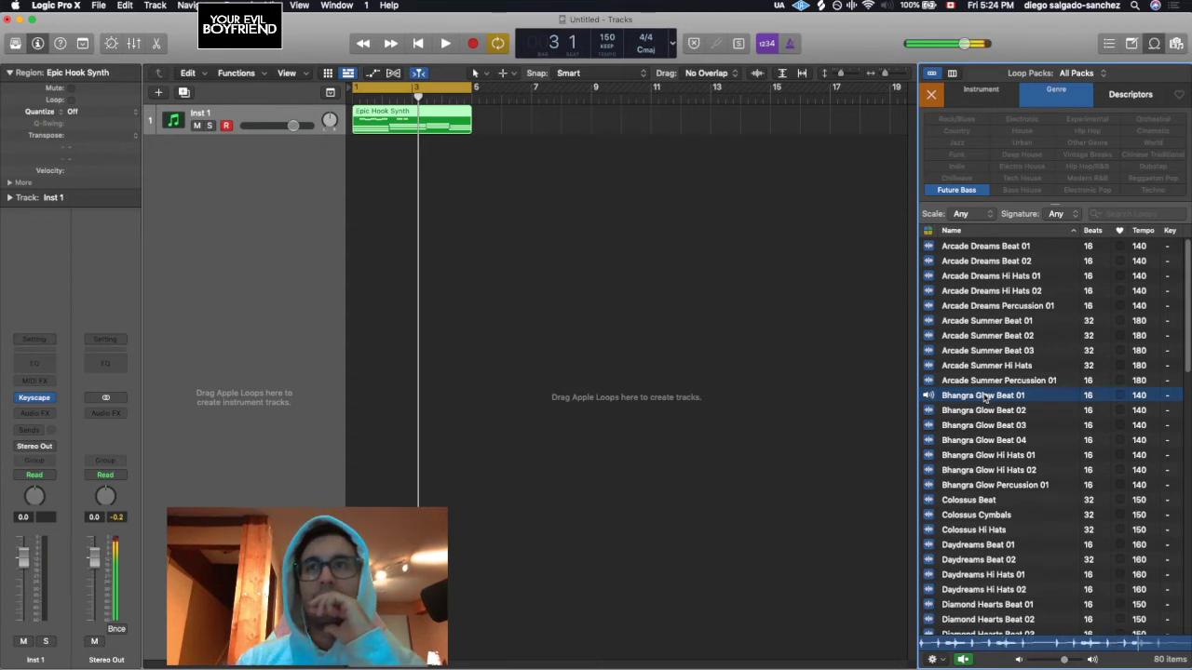
key(space)
drag(984, 395, 349, 370)
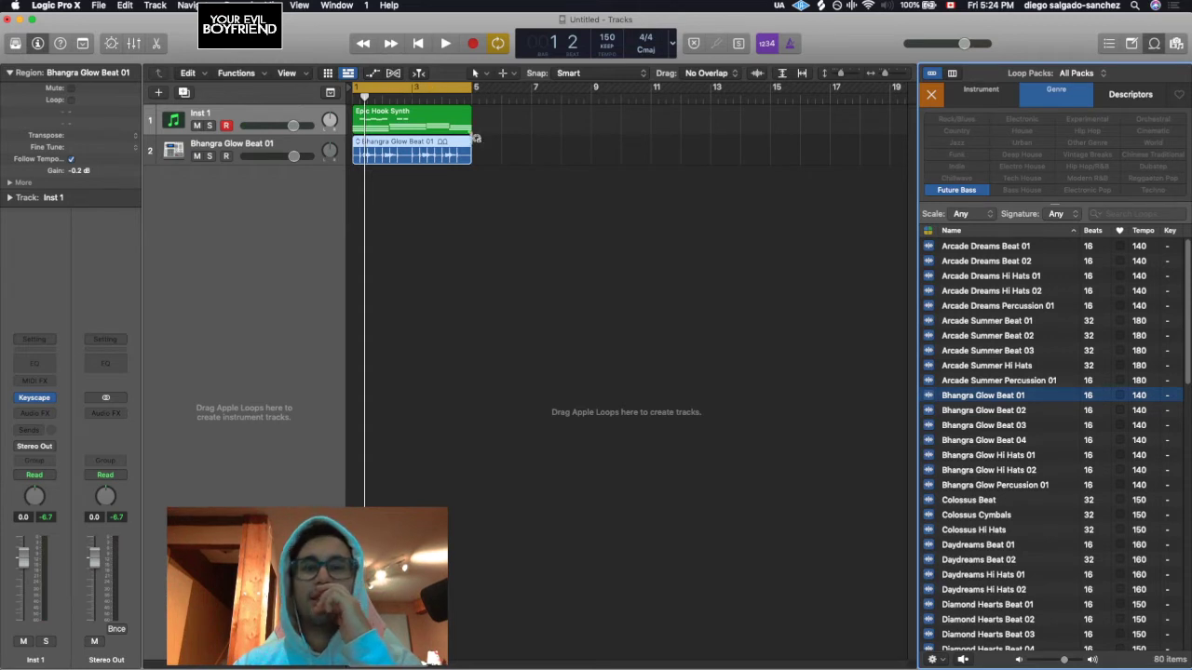
Listen to the beat and delete the seven melody notes above the chords in the Epic Hook Synth region.
key(space)
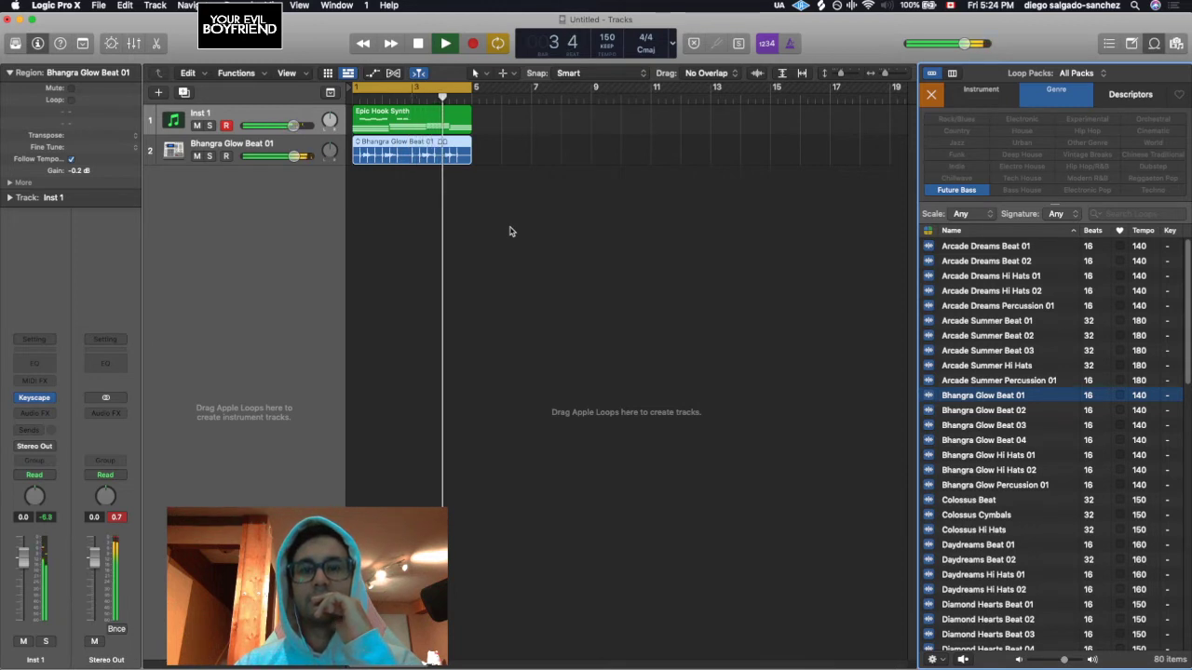
key(space)
double_click(422, 135)
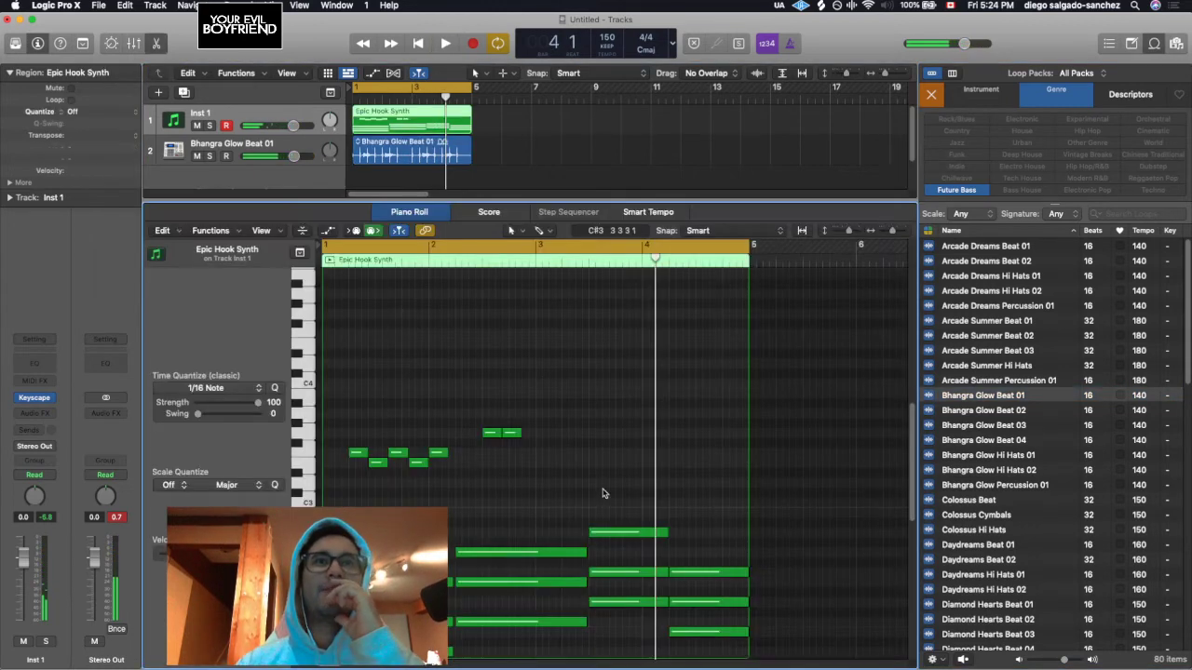
drag(554, 348, 354, 402)
key(Delete)
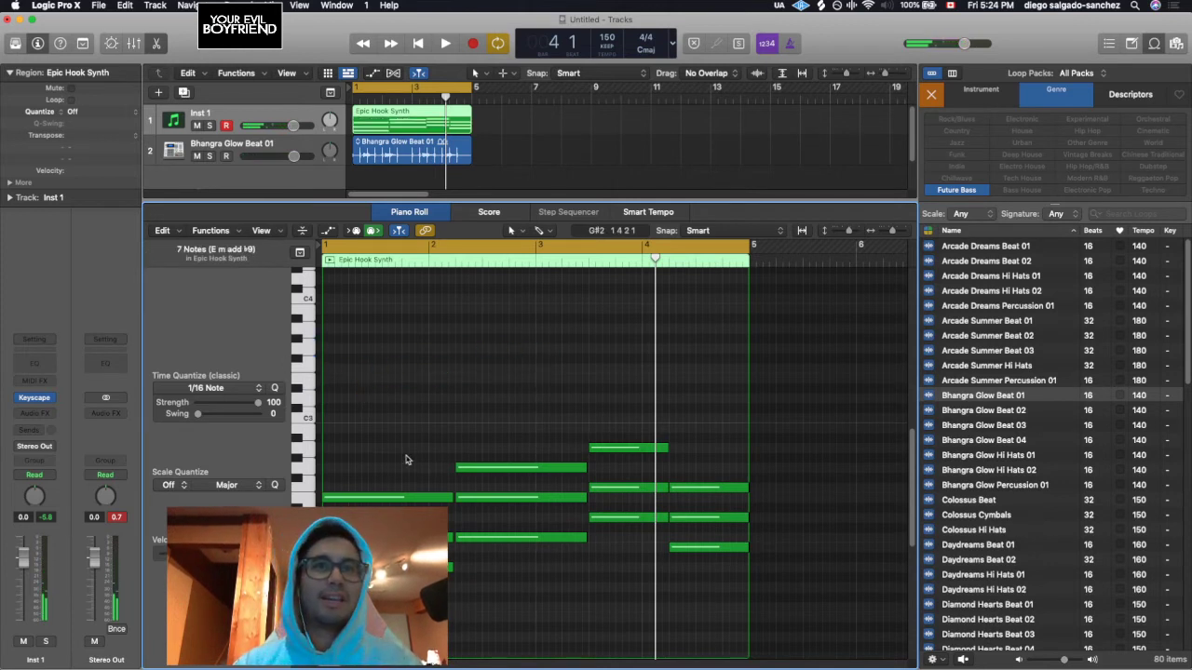
Resize and move the four chords in the Epic Hook Synth region so each fills exactly one bar, and play the result.
drag(408, 455, 429, 570)
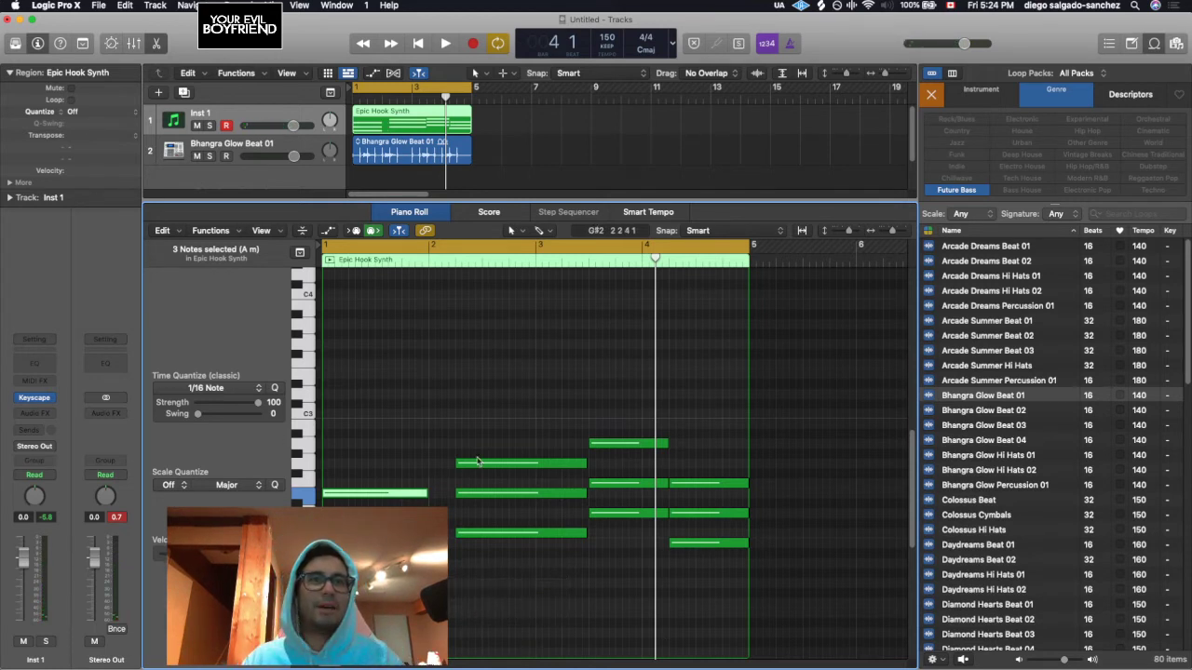
drag(477, 450, 430, 532)
drag(585, 464, 536, 464)
drag(589, 410, 549, 514)
drag(611, 447, 644, 546)
key(space)
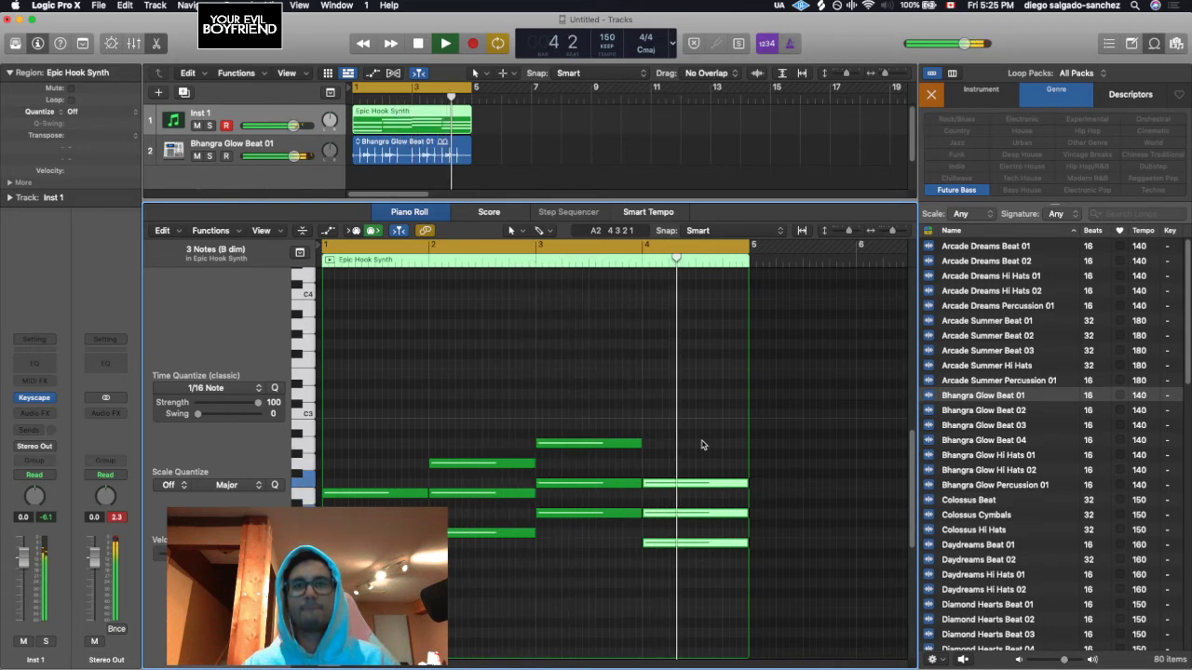
Raise the lowest note of the bar 4 chord by one octave, listen to the change, and close the note editor.
click(674, 528)
key(space)
click(672, 539)
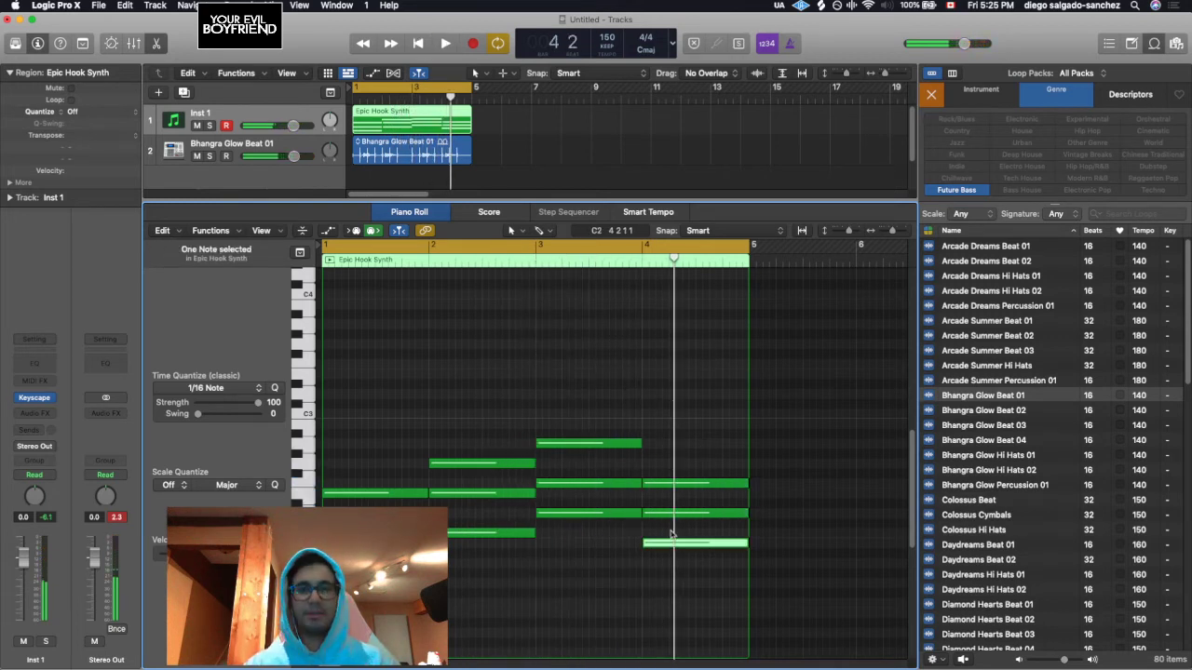
key(alt+shift+Up)
key(space)
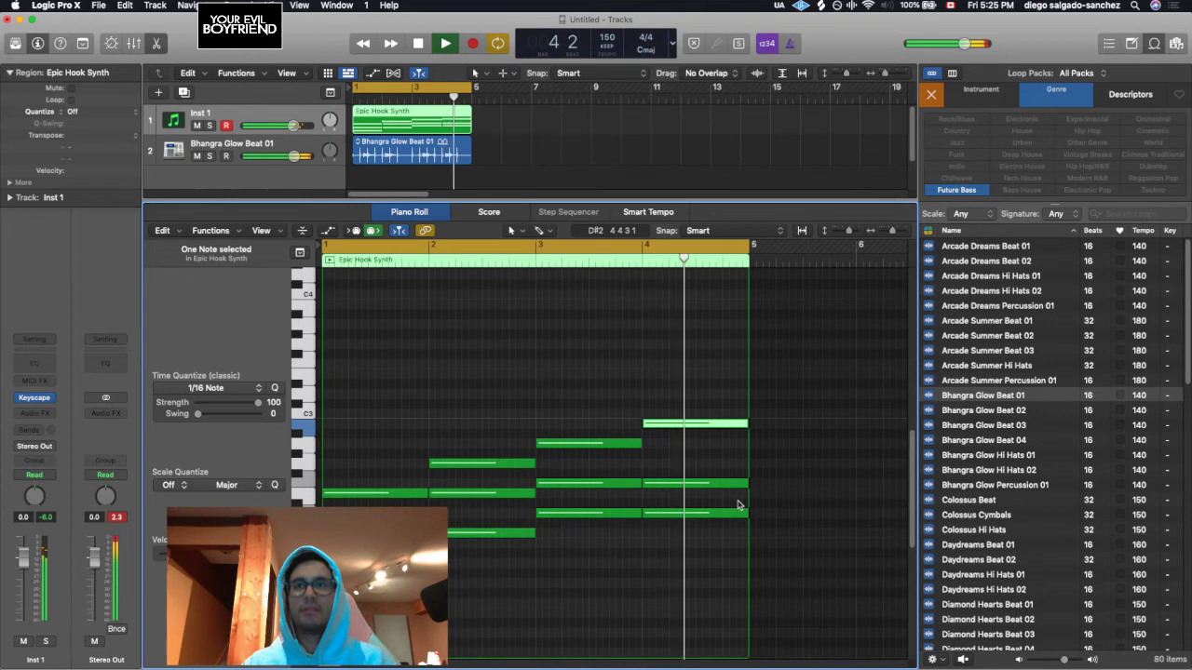
key(space)
key(e)
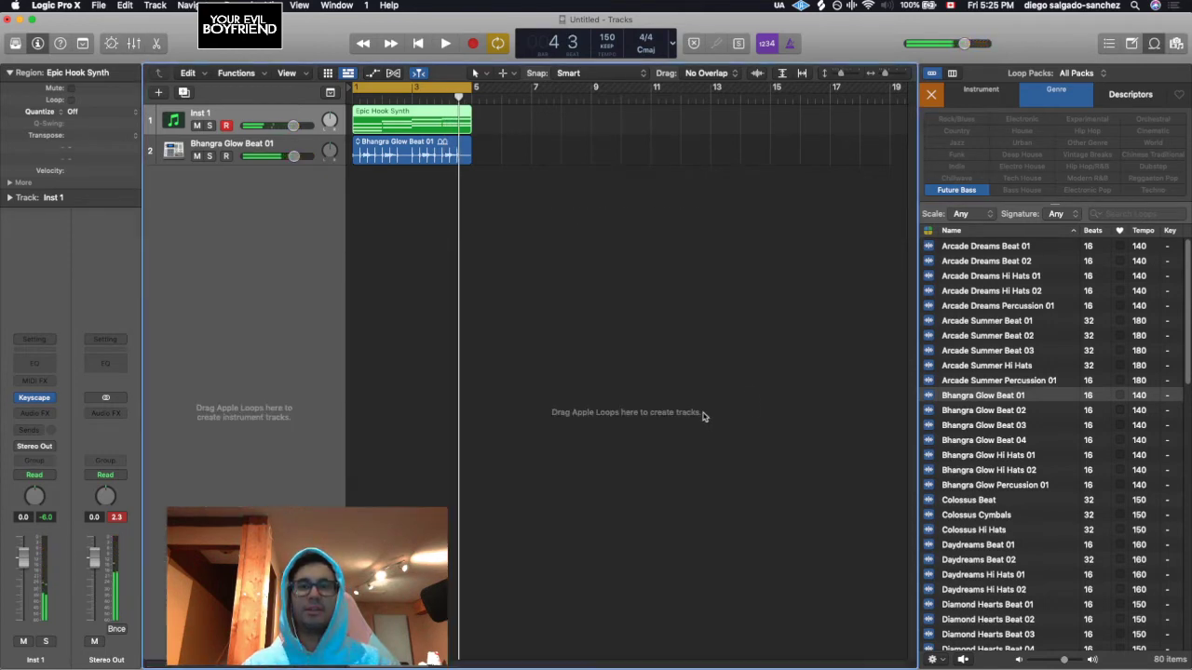
Preview the Bhangra Glow Beat 02 and 03 loops, place Beat 03 on a new track at bar 1, and play the beat.
click(977, 412)
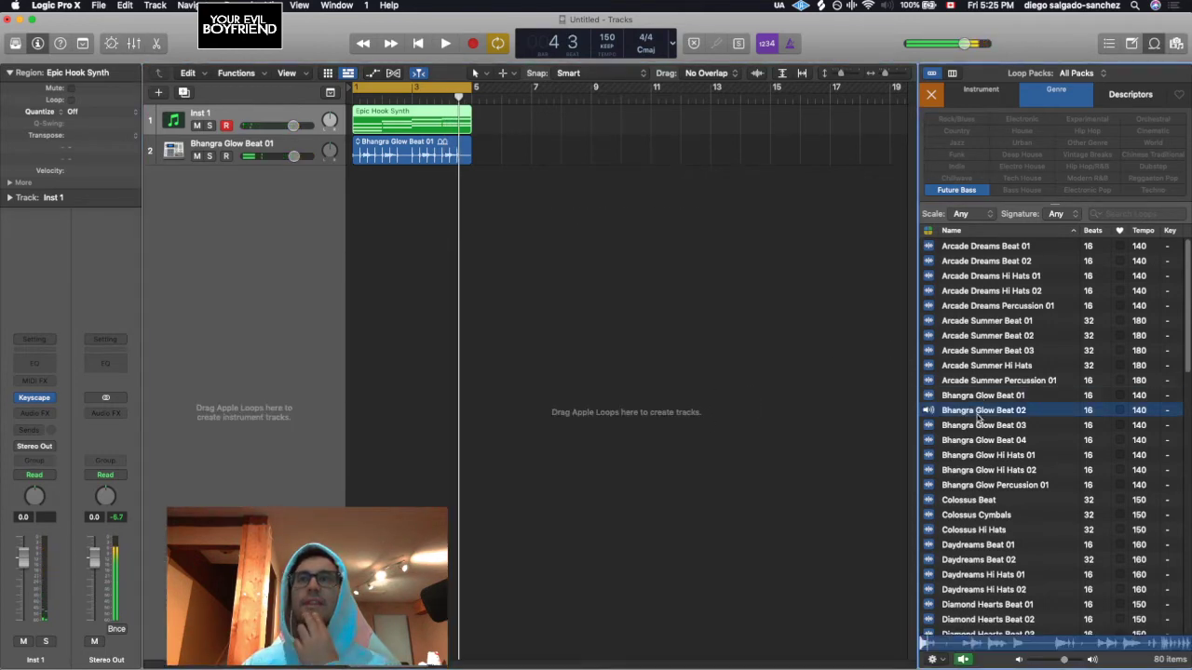
click(988, 431)
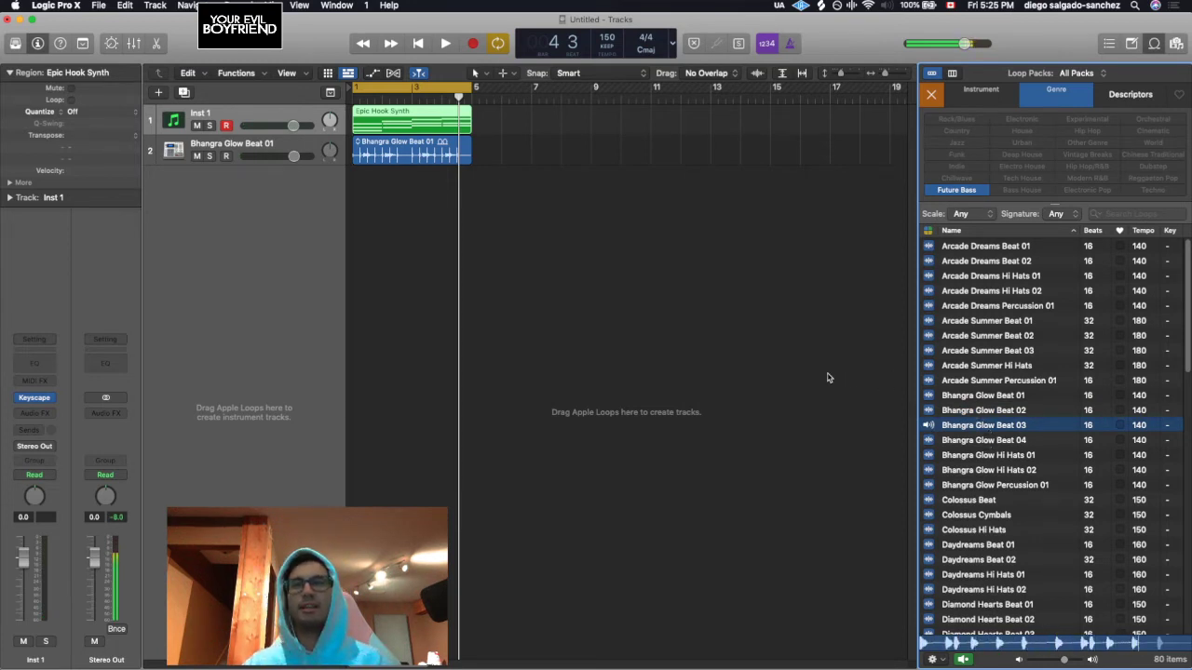
key(space)
key(space)
drag(1004, 425, 352, 276)
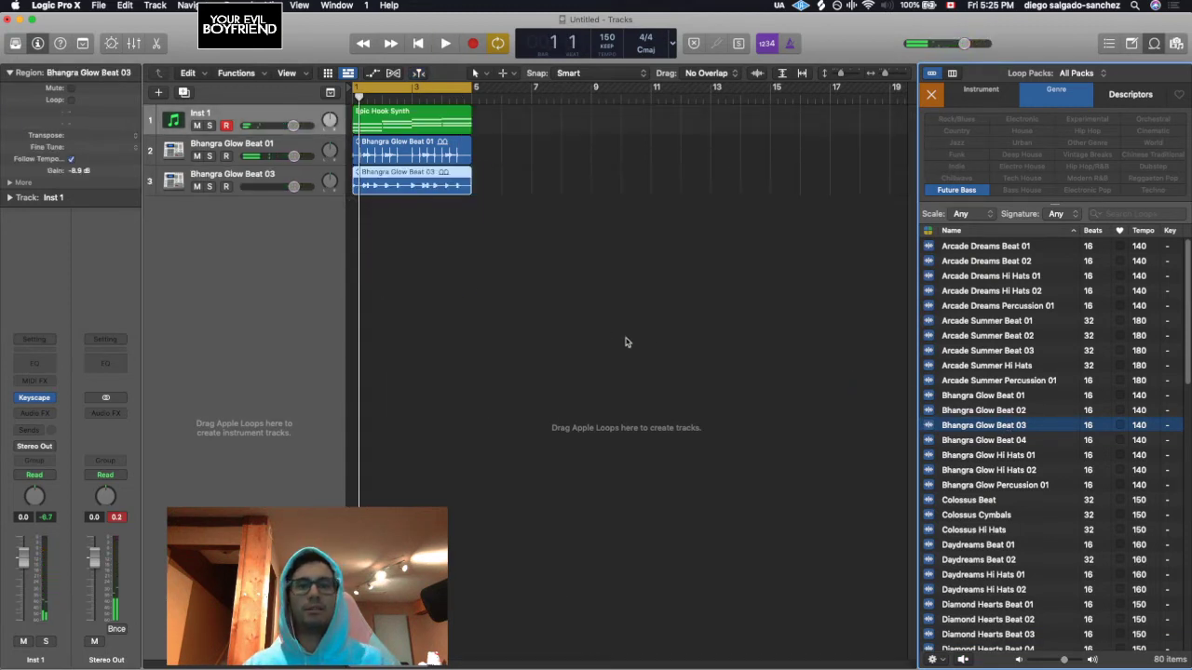
key(space)
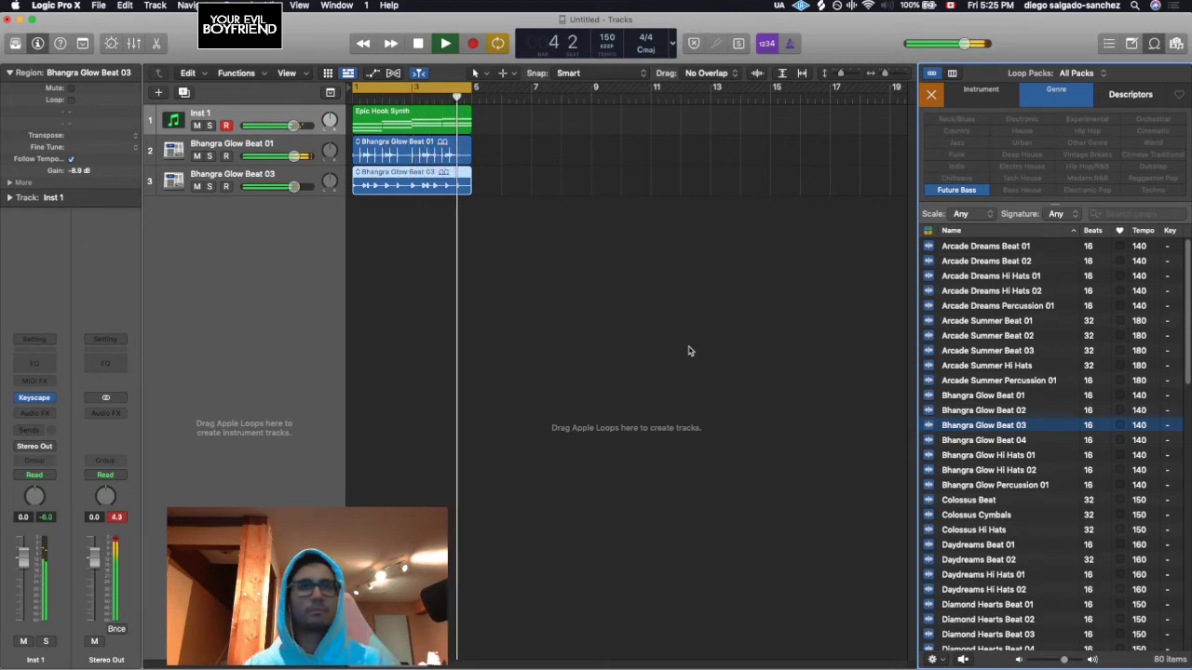
key(space)
Reopen the Epic Hook Synth notes and delete the top note of the bar 4 chord.
key(p)
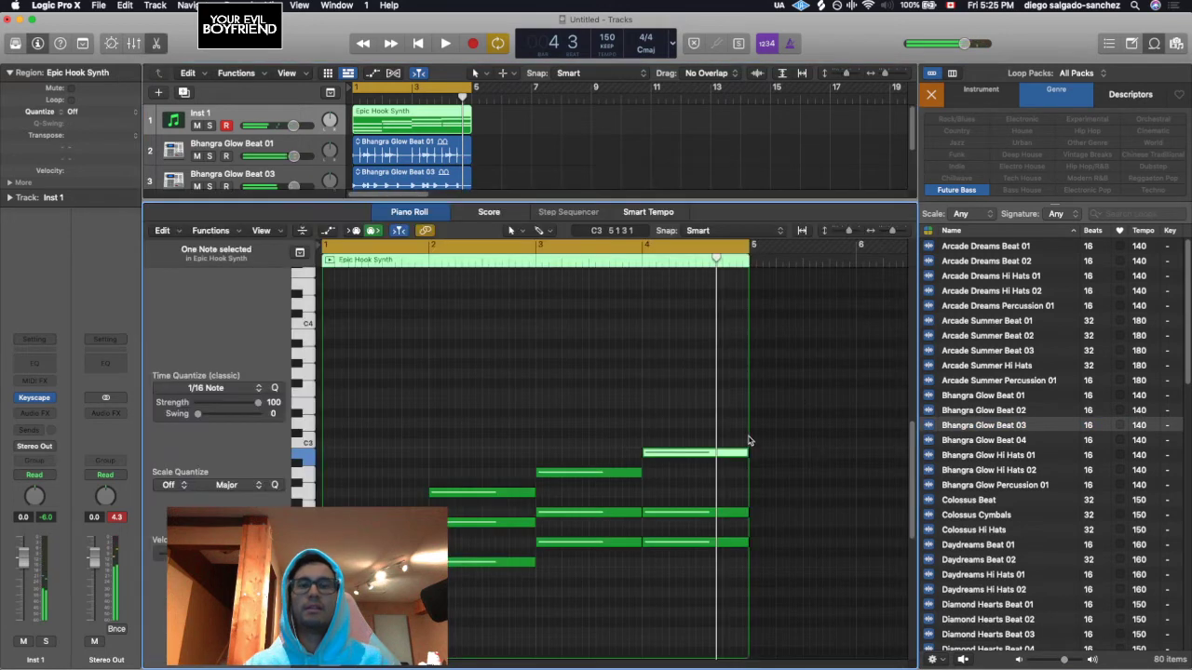
click(662, 416)
drag(697, 420, 697, 467)
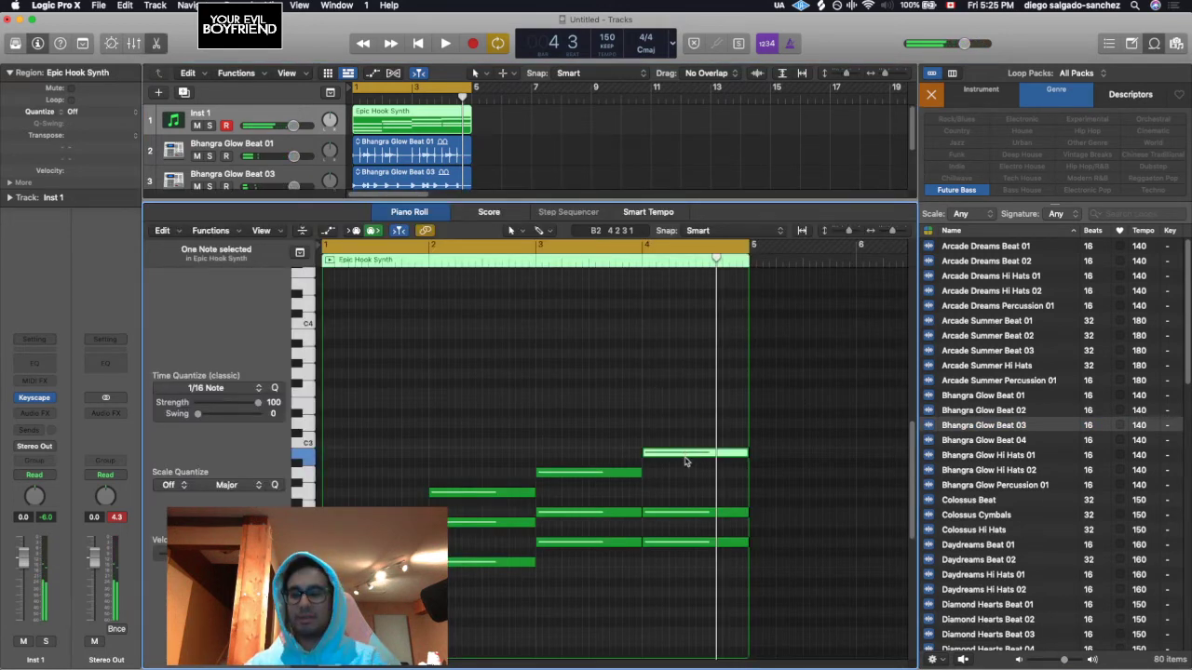
key(Delete)
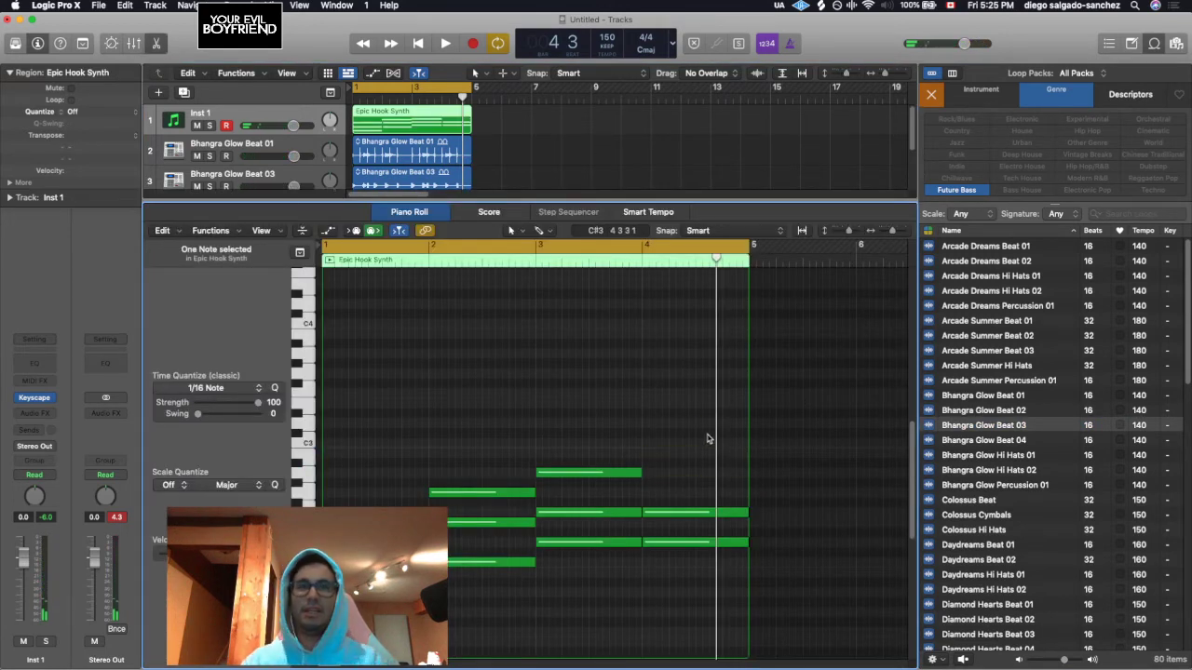
Revoice the bar 4 chord as half-bar notes on D2, A2 and F3, play it back, and close the note editor.
drag(709, 438, 693, 544)
super+click(645, 489)
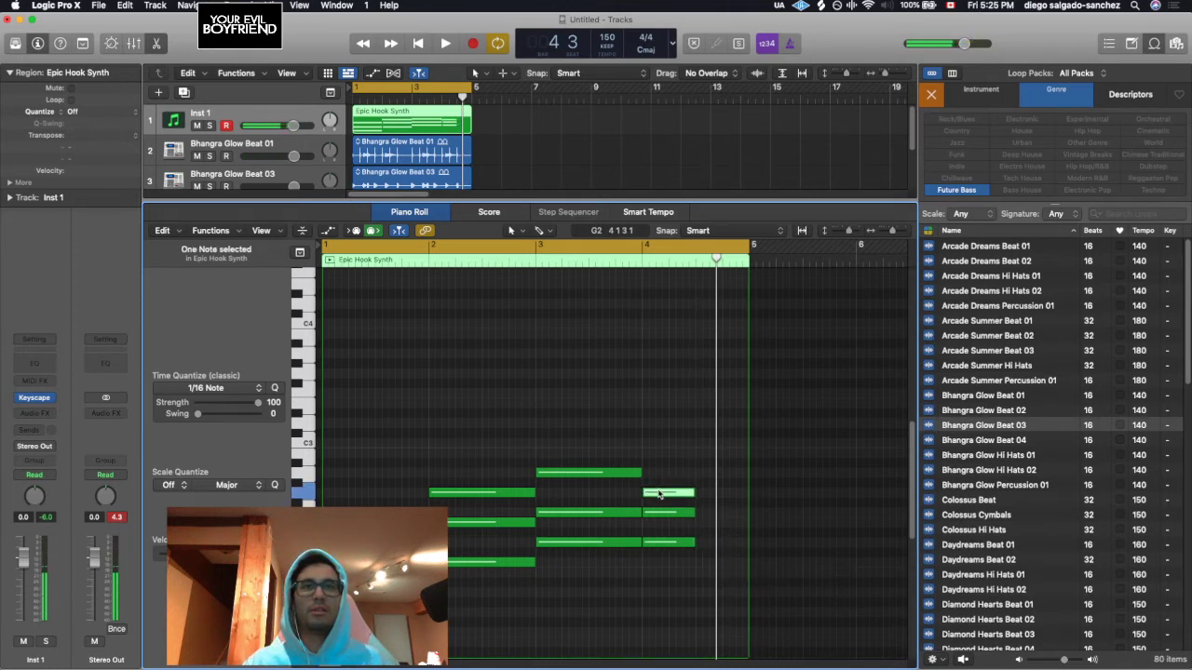
drag(662, 493, 652, 393)
click(652, 503)
click(652, 514)
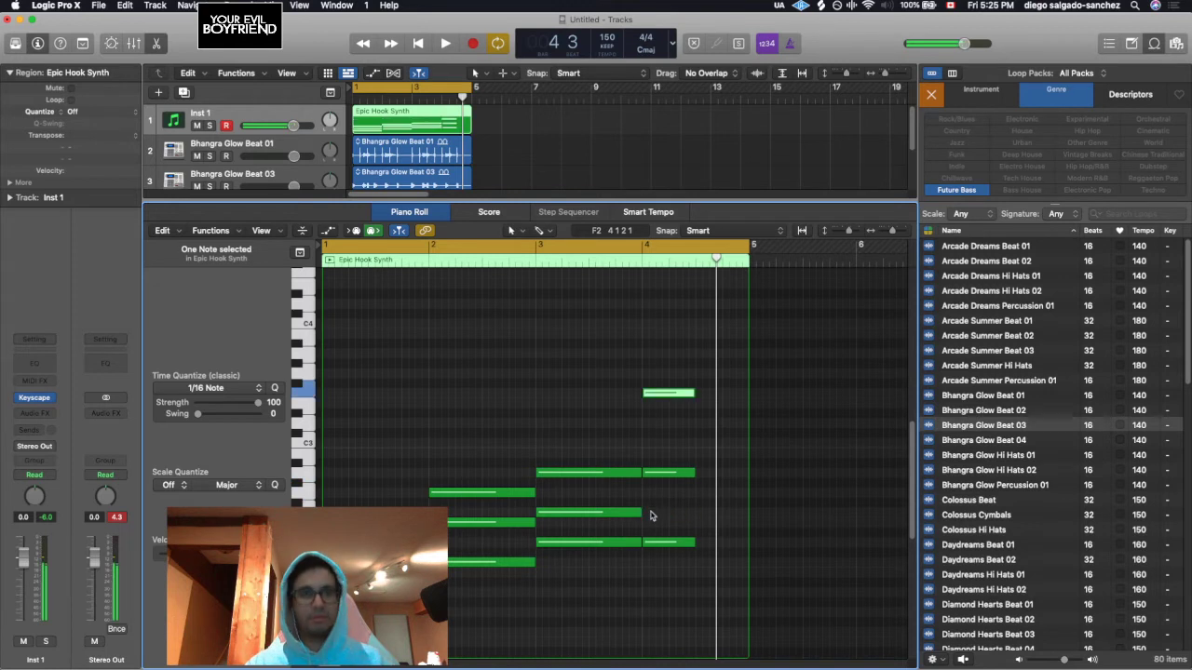
key(space)
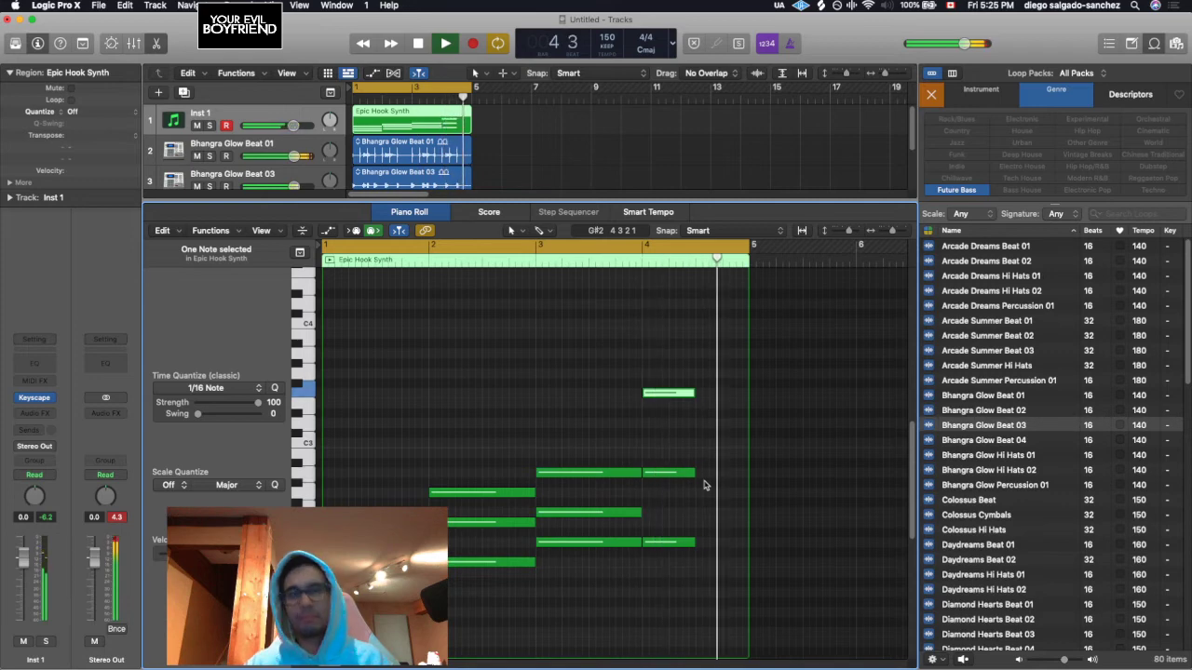
key(space)
key(x)
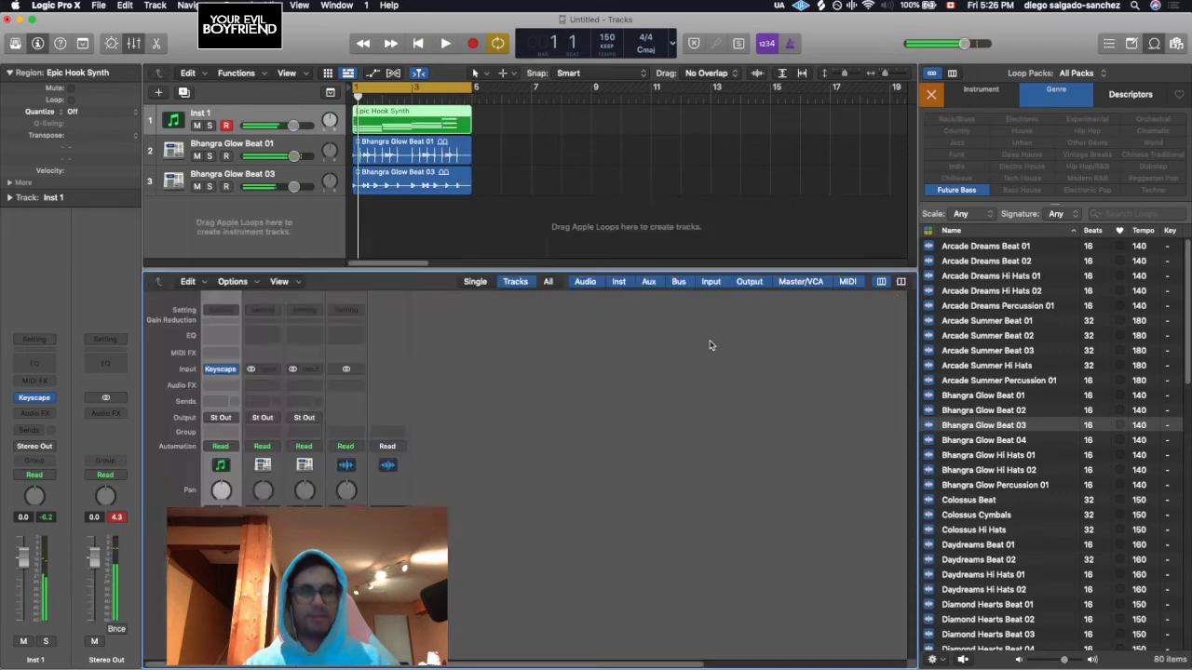
key(x)
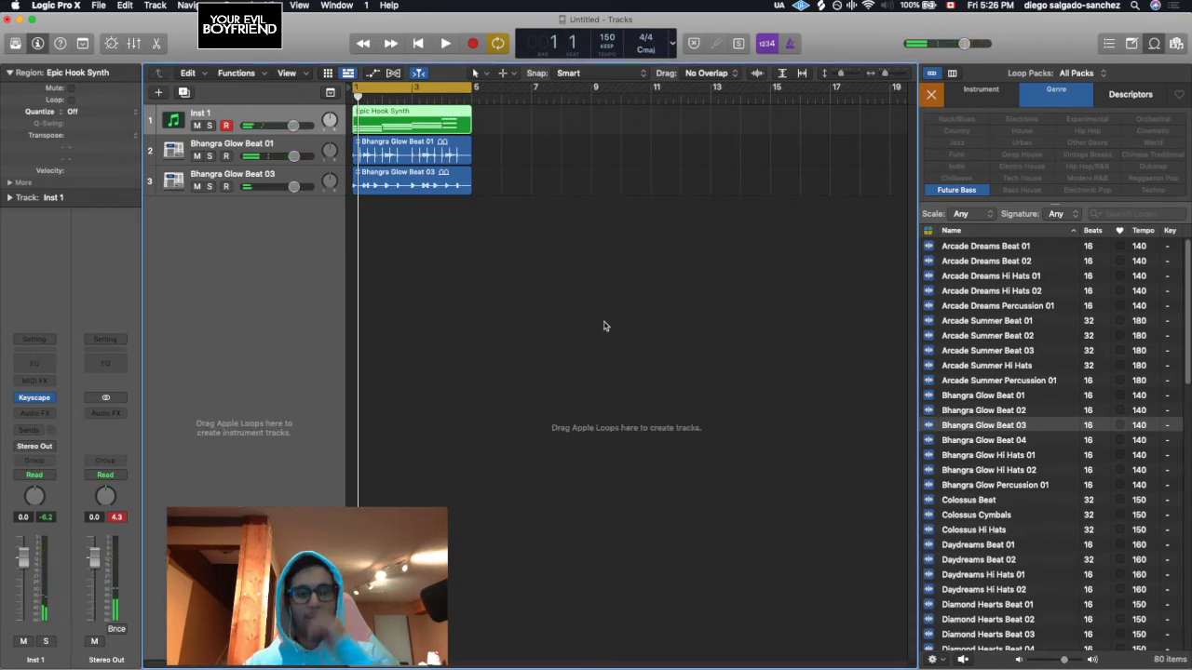
Zoom in on the four-bar arrangement and browse the LaCie drive to its Sample Packs, FAM folder.
key(super+Right)
key(super+Right)
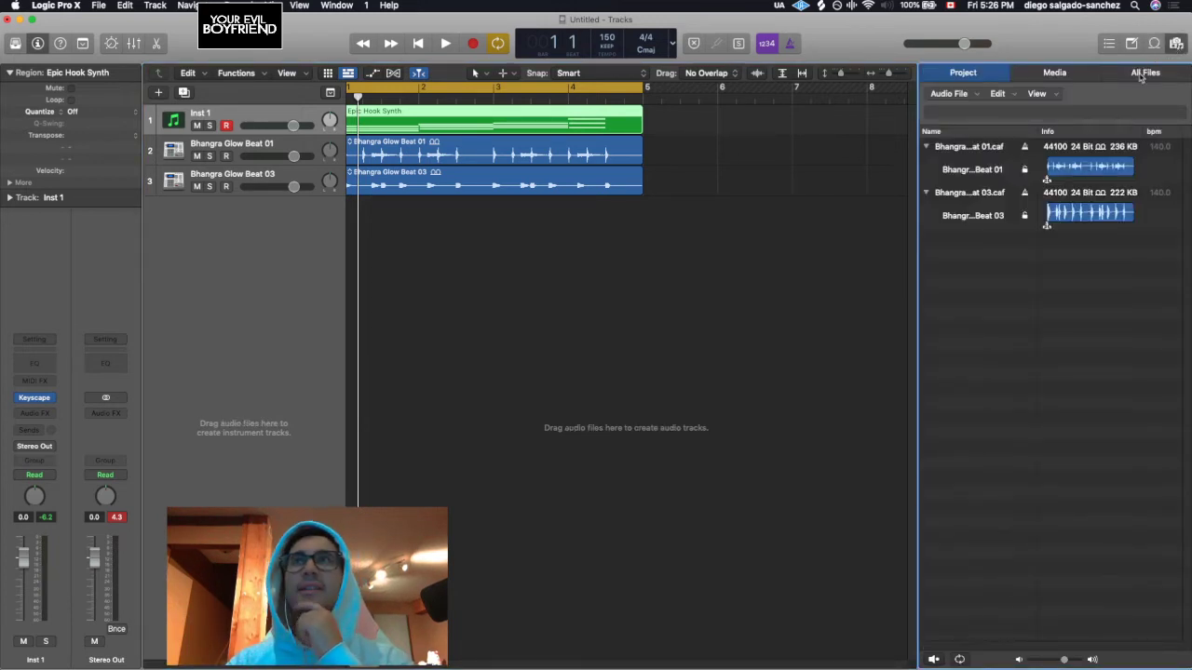
click(1144, 73)
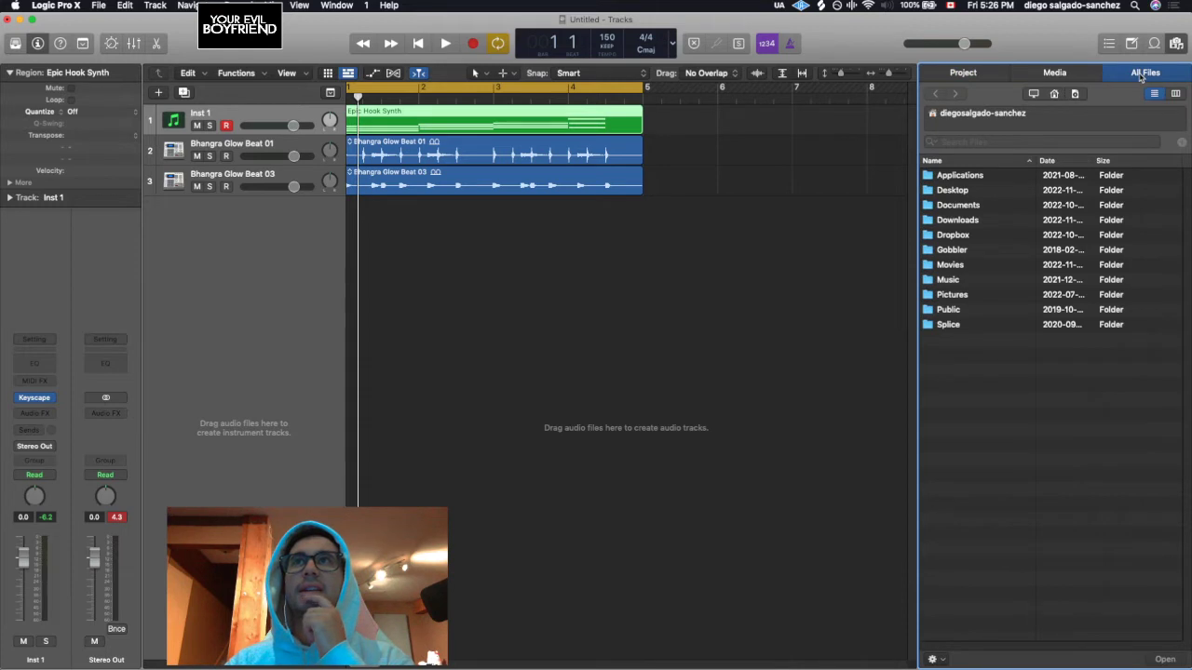
click(1032, 95)
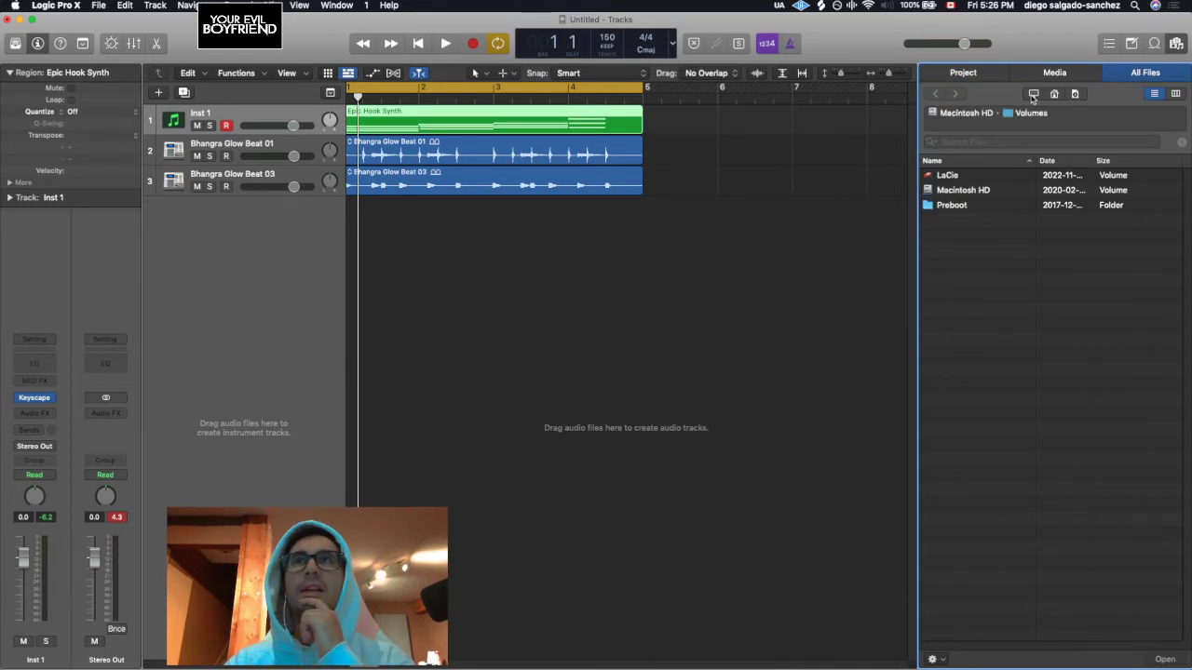
double_click(946, 175)
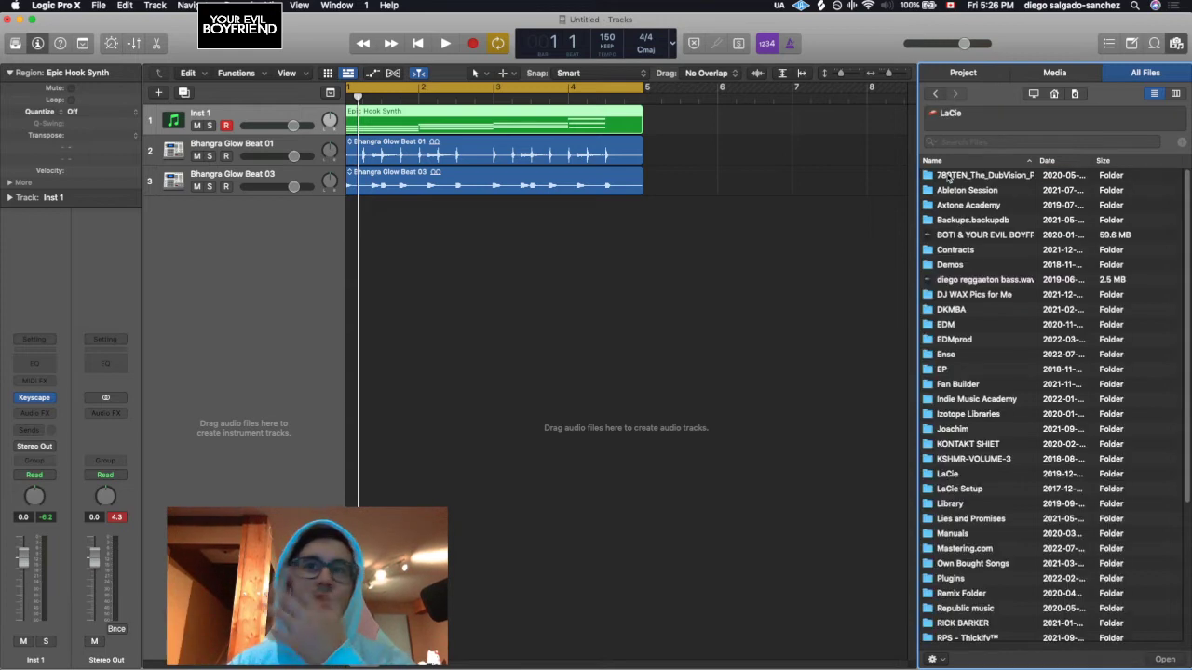
scroll(948, 177, down, 10)
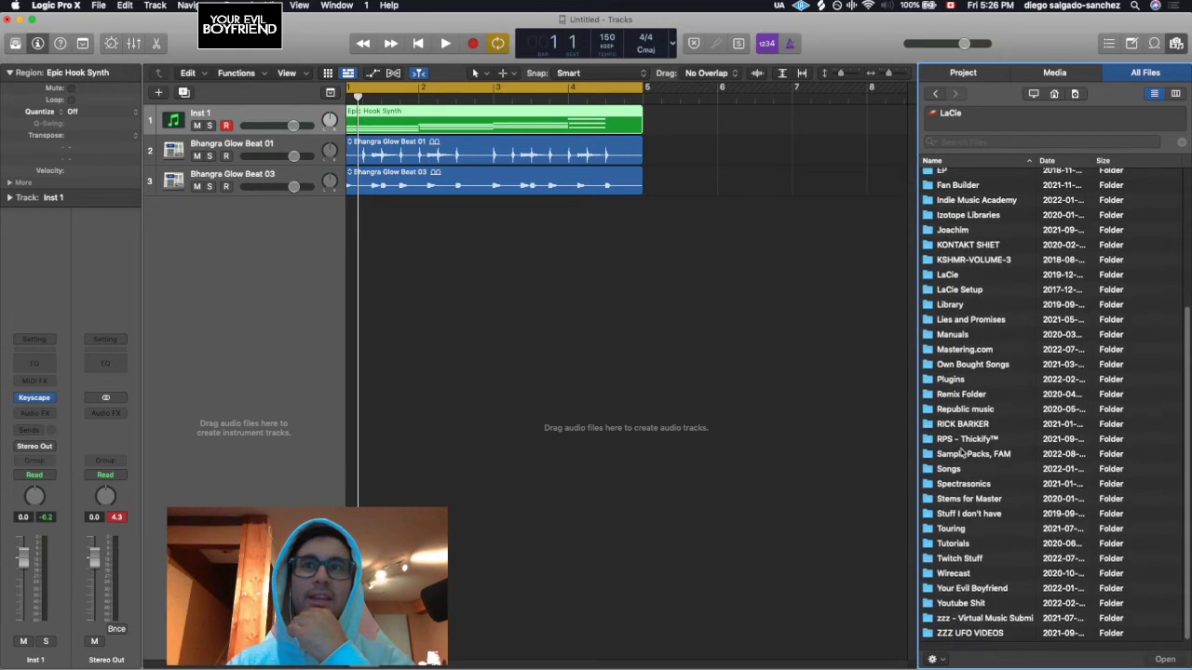
double_click(1007, 456)
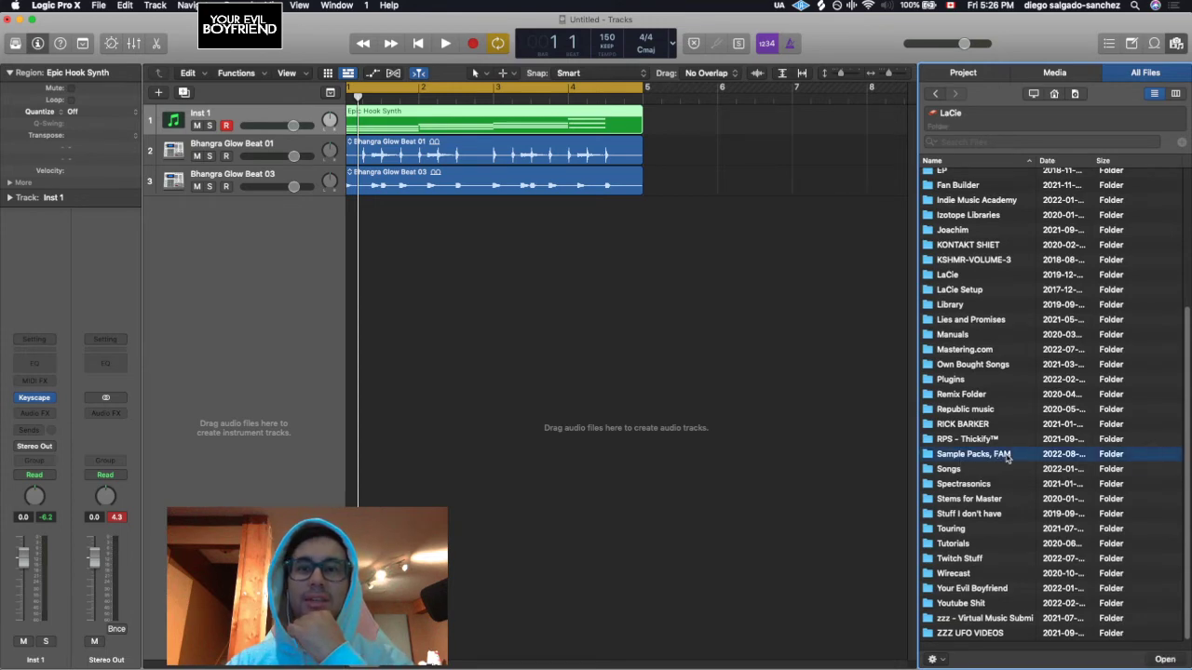
Open the Drop Snares folder within the Drums snares of the XLNT - Cartel Vol 3 sample pack.
scroll(982, 354, down, 8)
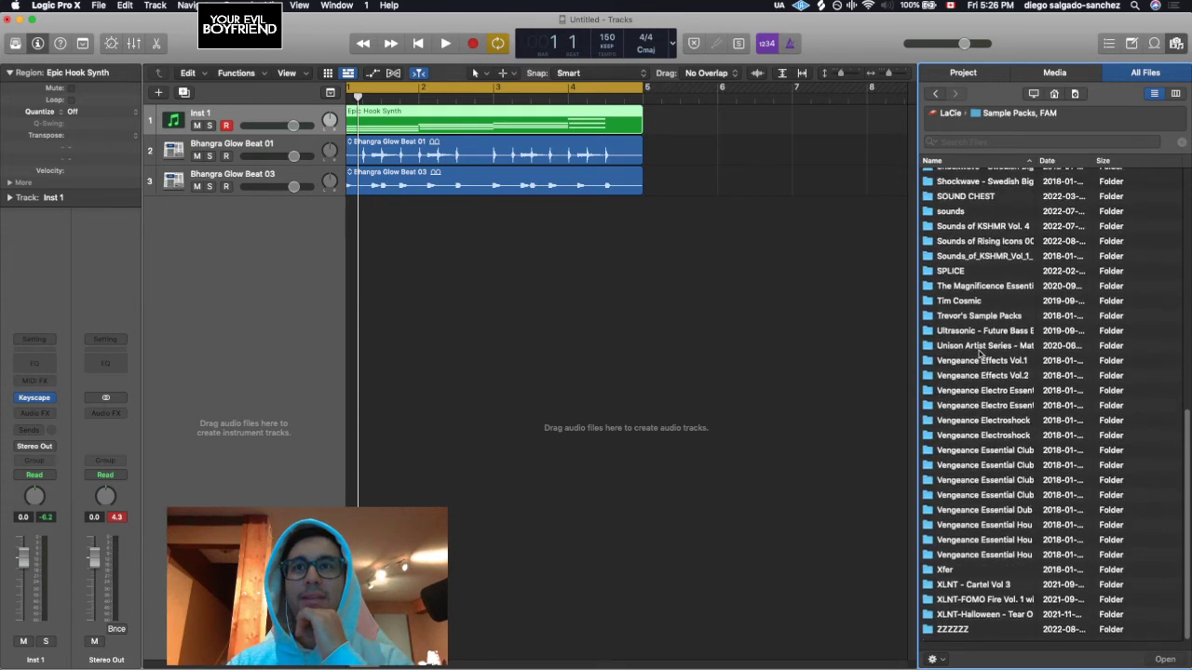
double_click(985, 590)
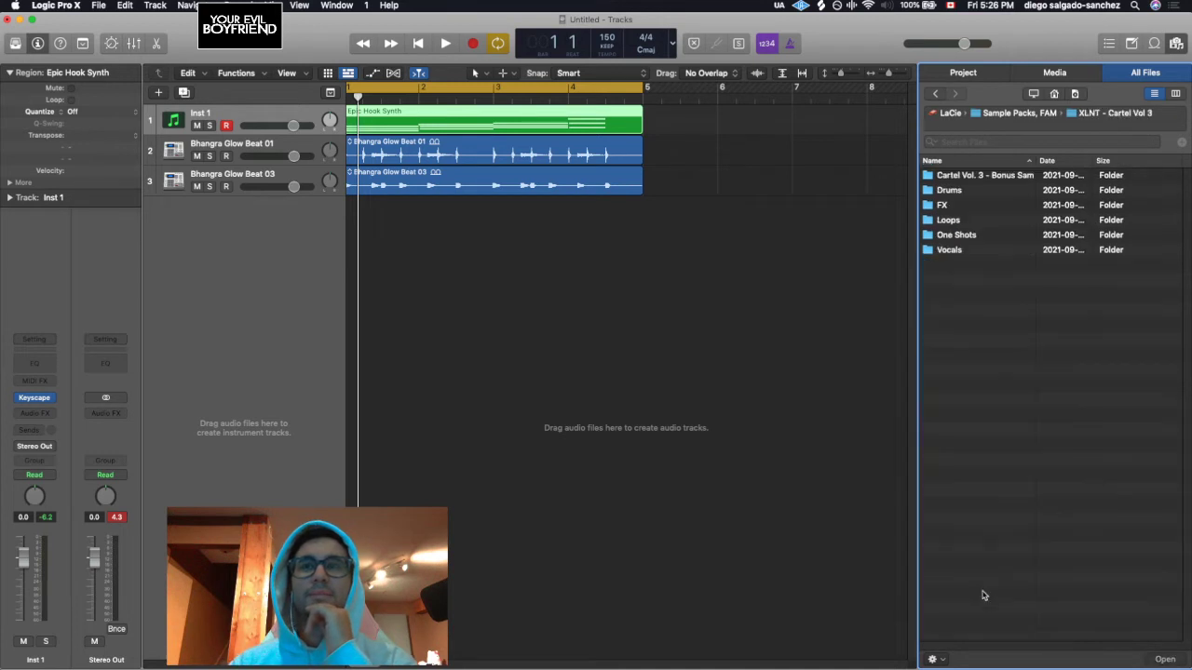
double_click(949, 190)
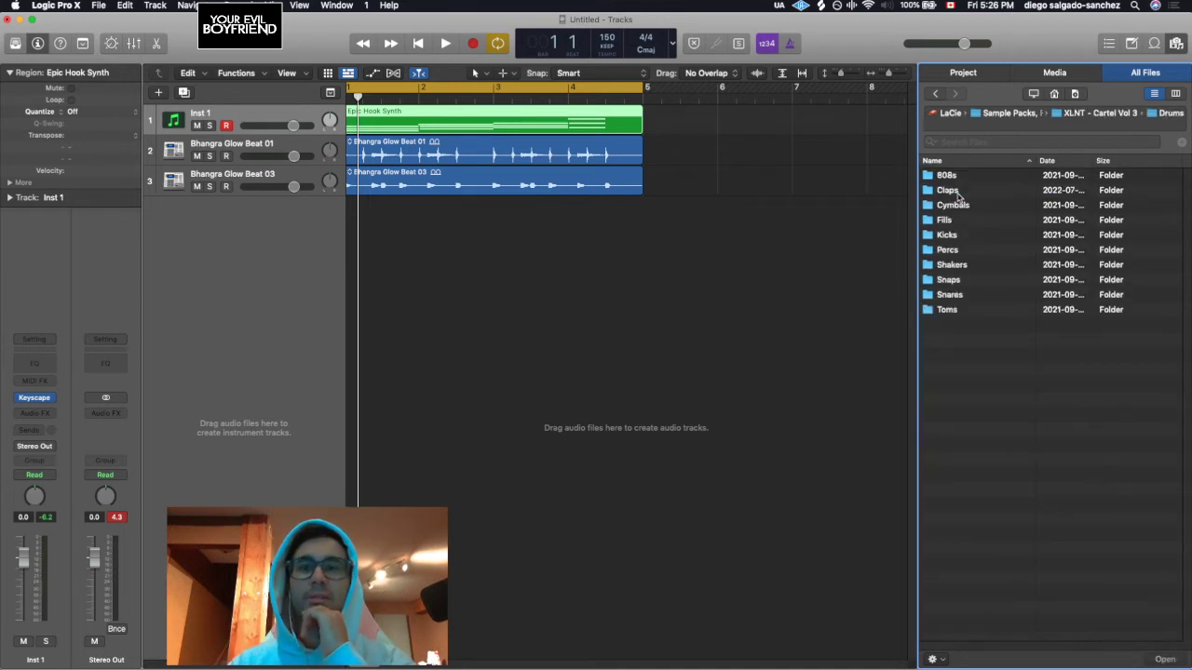
click(948, 295)
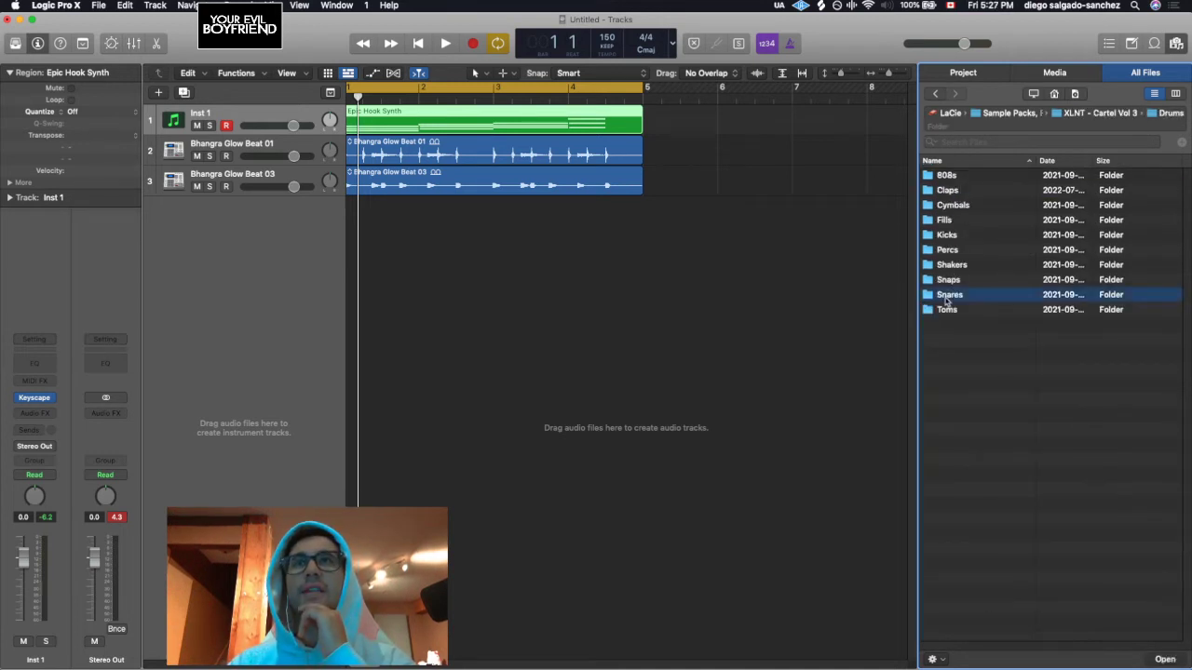
double_click(956, 298)
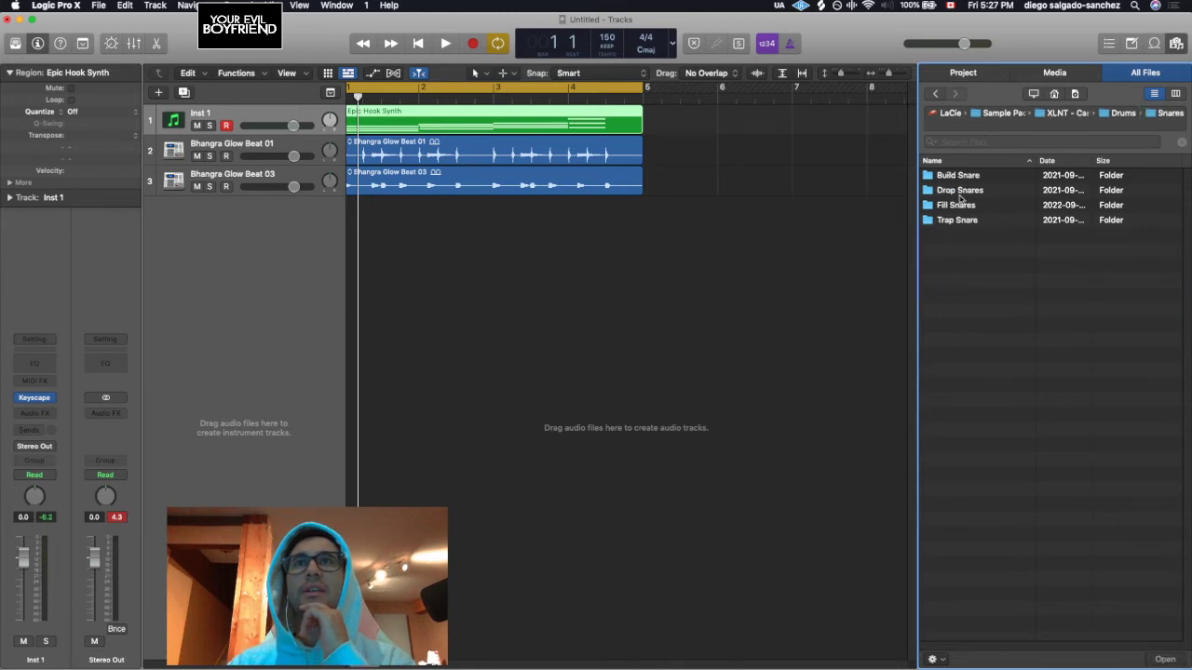
click(962, 194)
double_click(962, 192)
Audition the XLNT-Cartel Vol. 3 drop snare samples one after another to find a suitable snare.
click(969, 235)
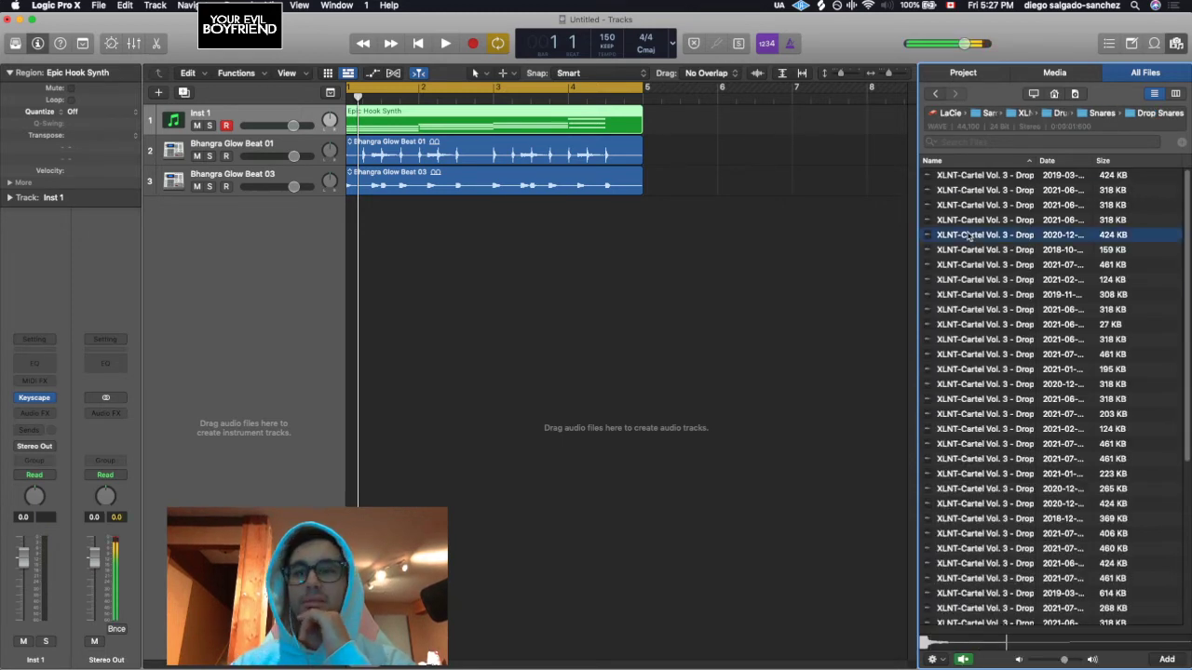
key(Down)
key(Down)
key(Down)
key(Down)
key(Down)
key(Down)
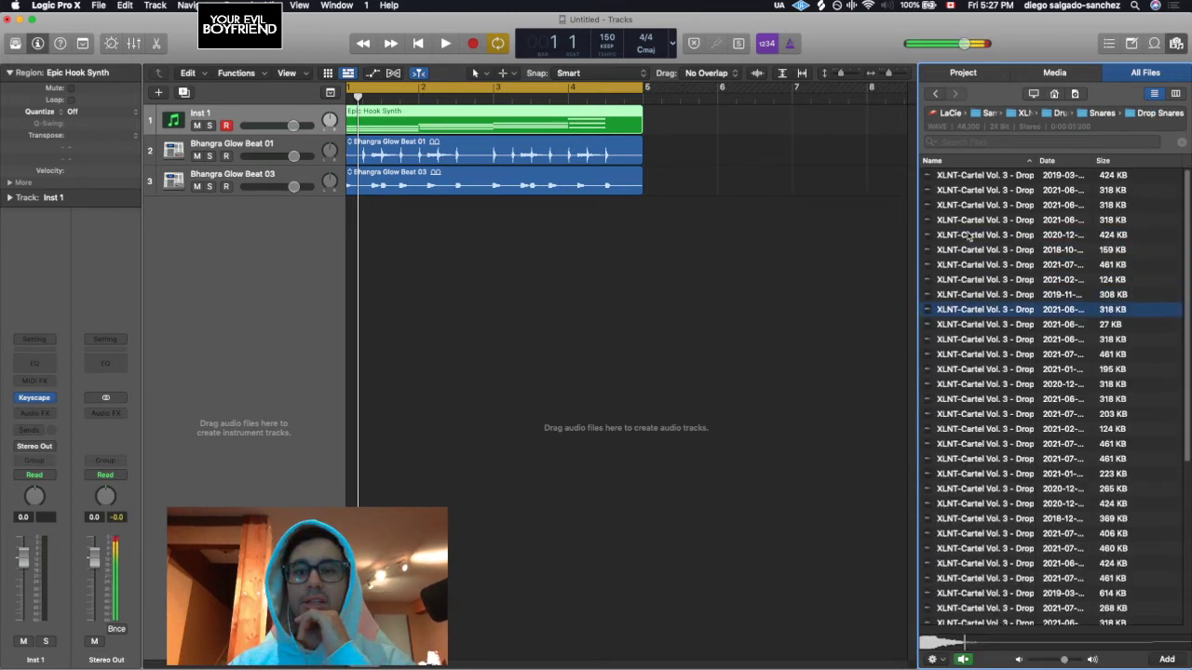
key(Down)
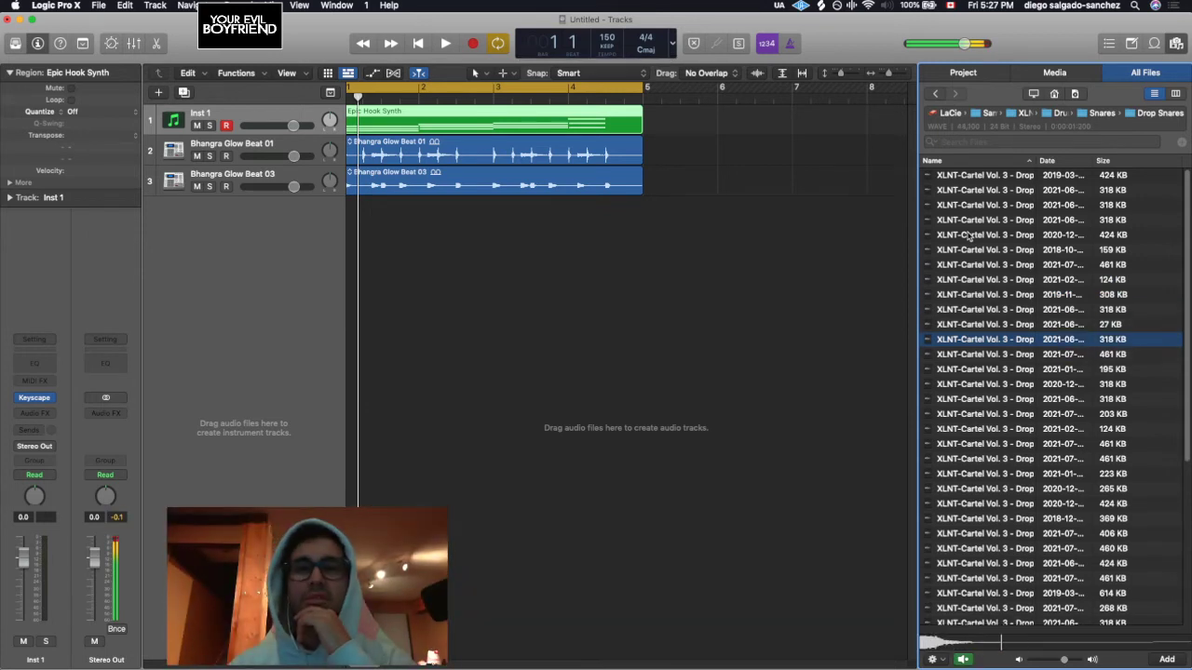
scroll(501, 291, right, 3)
scroll(500, 290, left, 4)
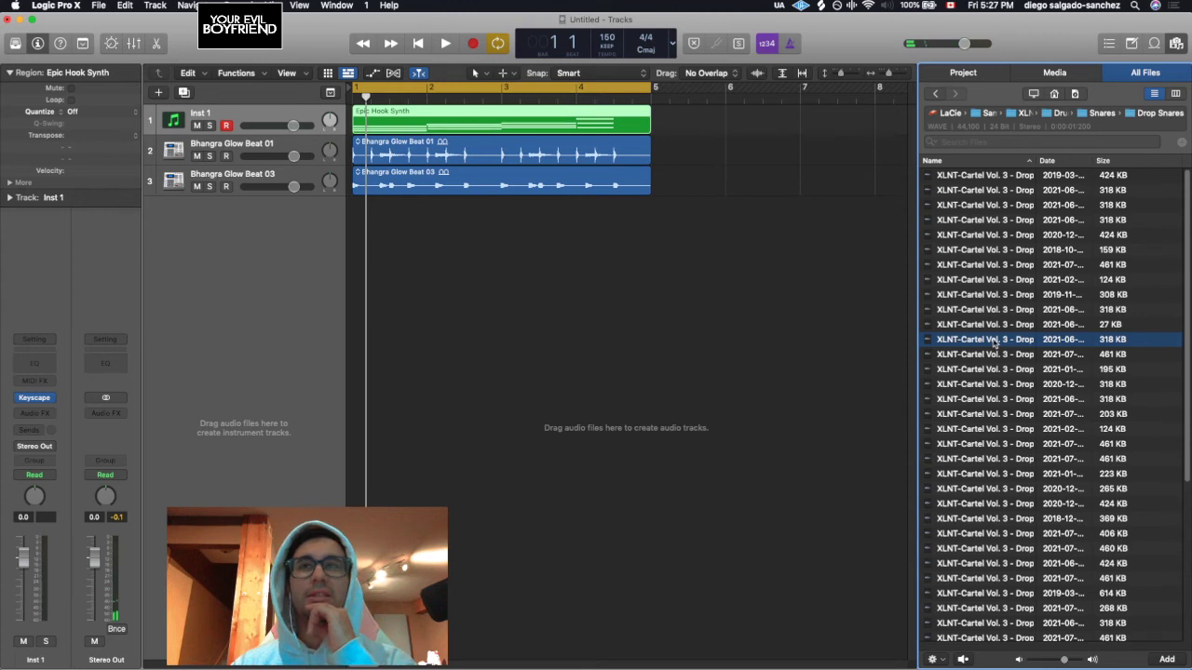
Add the XLNT-Cartel Vol. 3 Drop Snare 12 sample on a new audio track at bar 1 beat 2 and play it with the beat.
drag(994, 343, 370, 373)
key(space)
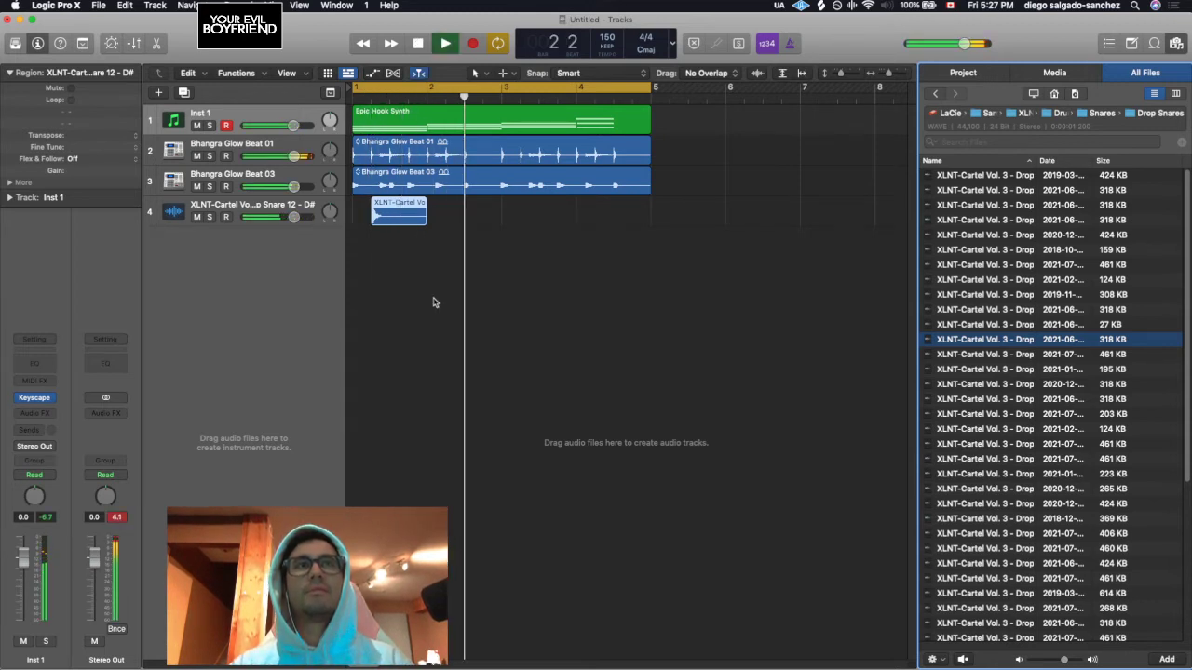
key(space)
key(space)
key(space)
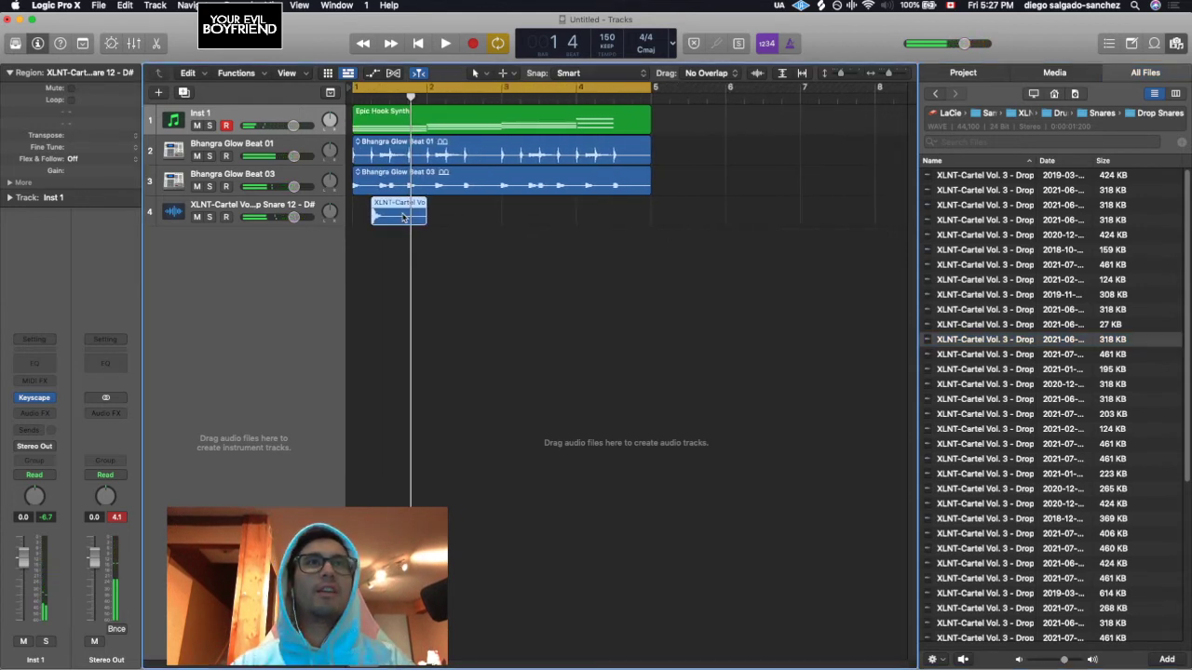
Move the snare region to beat 3 of bar 1 and play back the start of the loop.
drag(401, 216, 413, 216)
key(space)
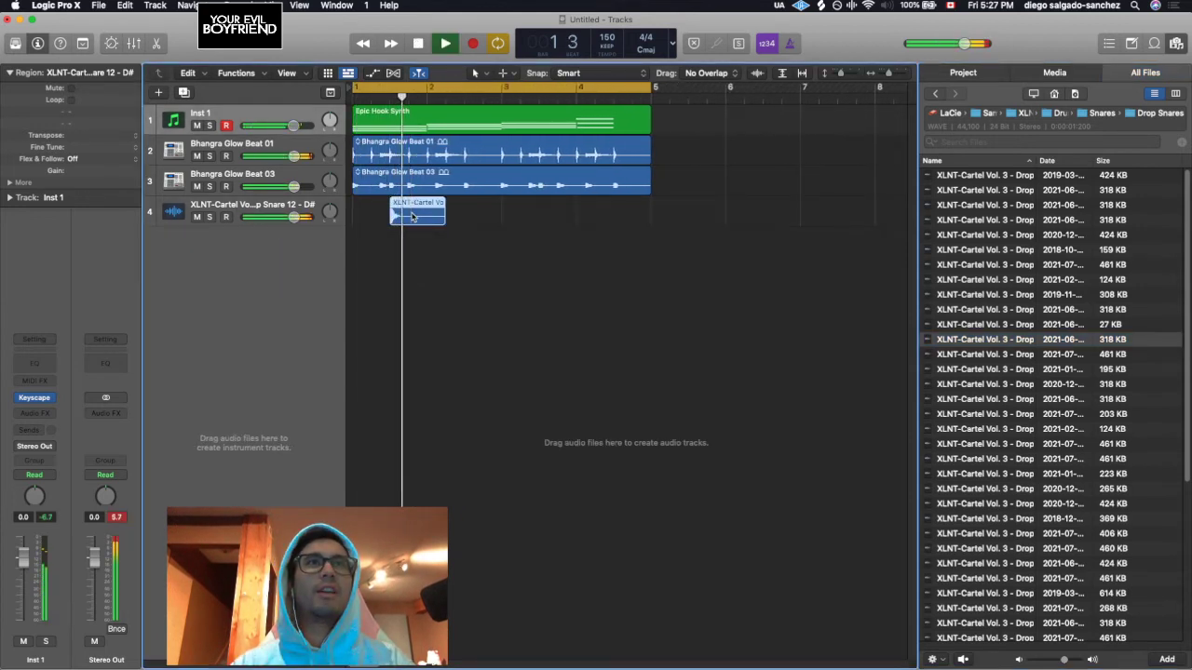
key(space)
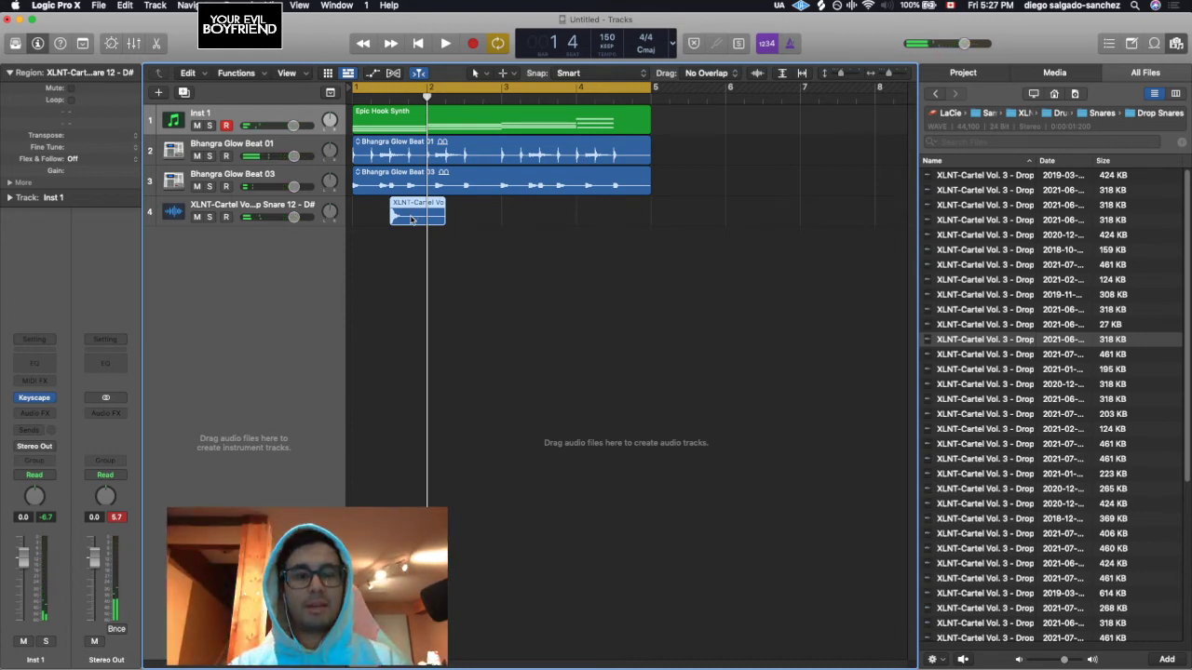
drag(463, 261, 391, 219)
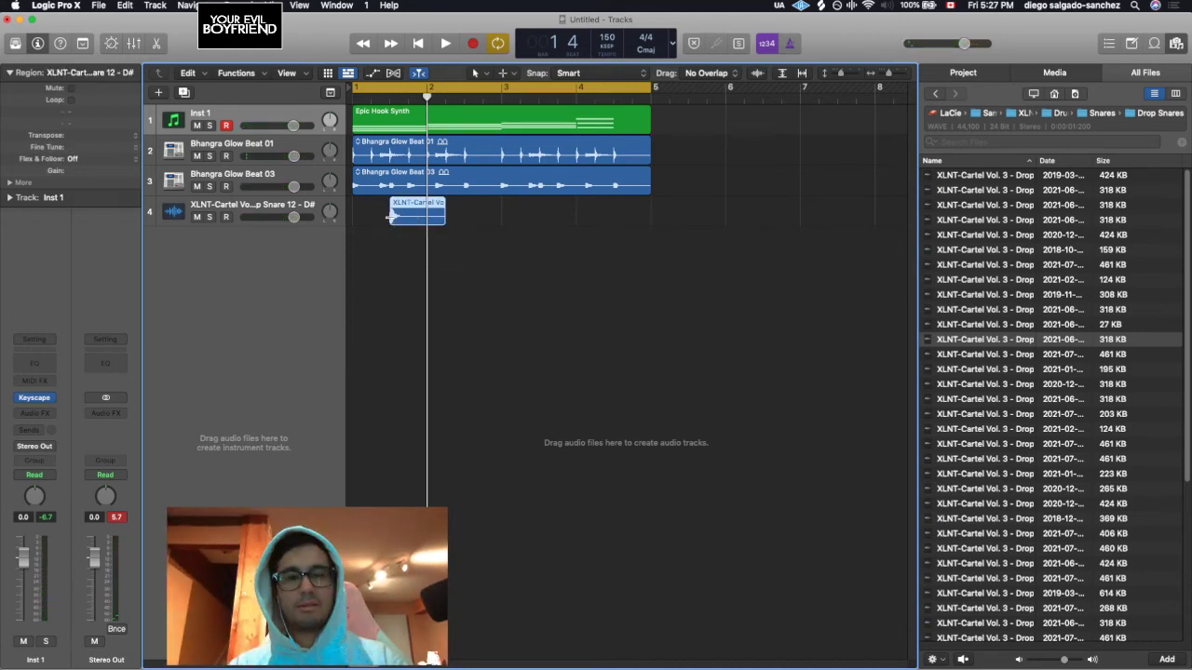
click(500, 94)
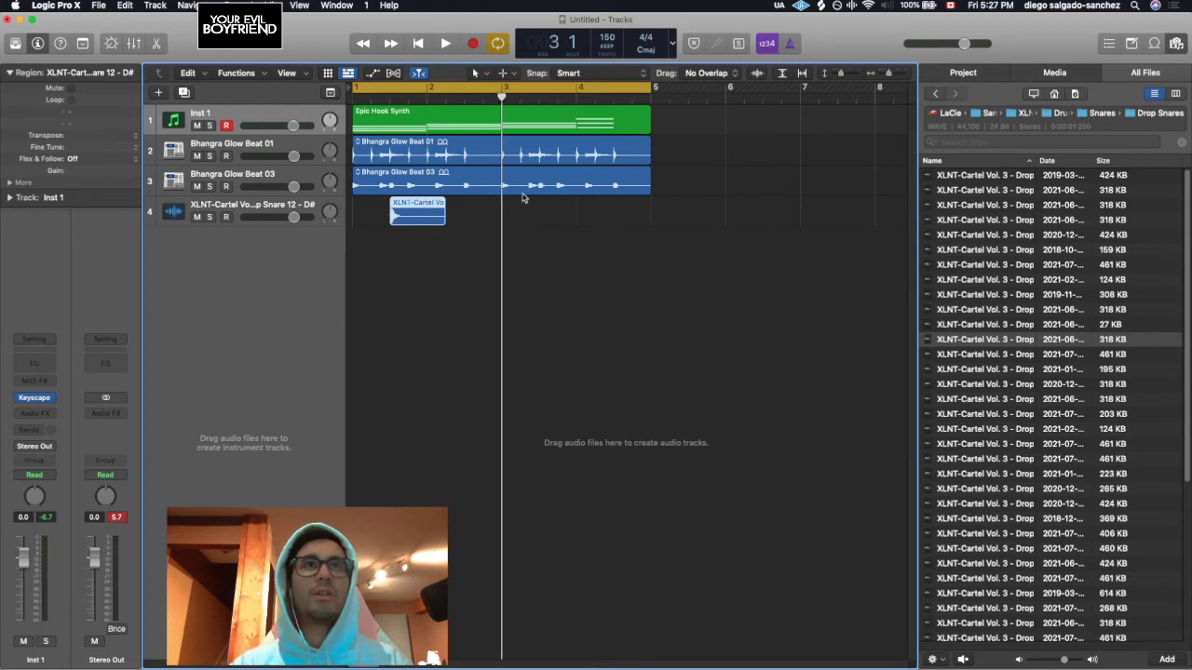
key(super+t)
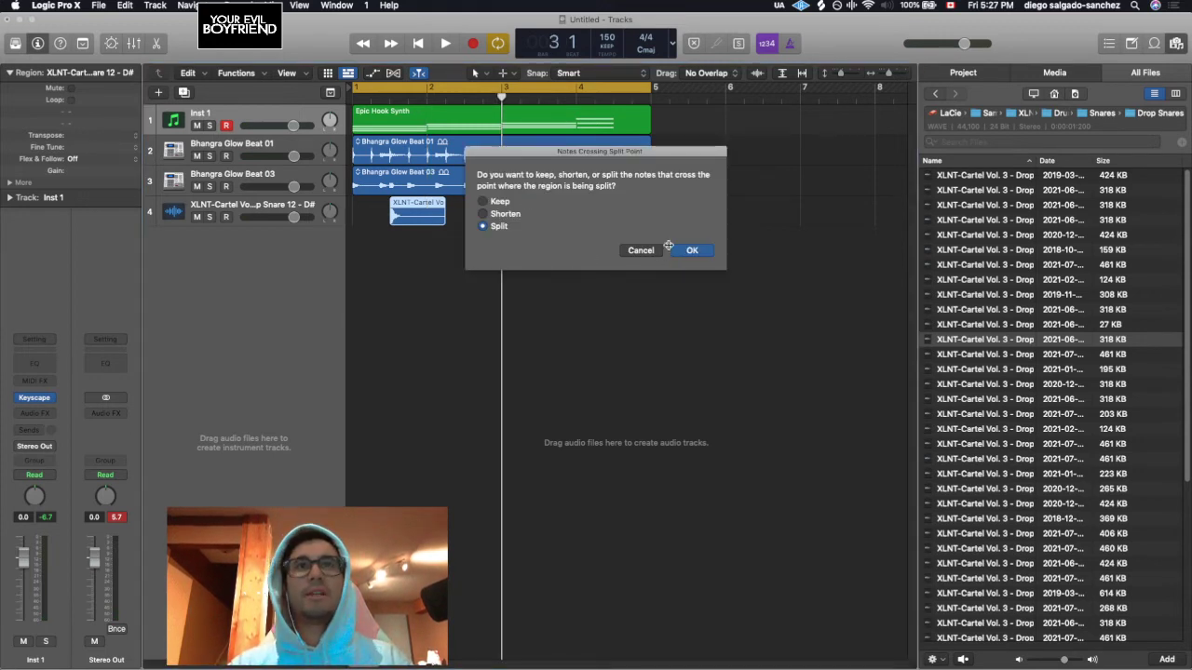
key(Return)
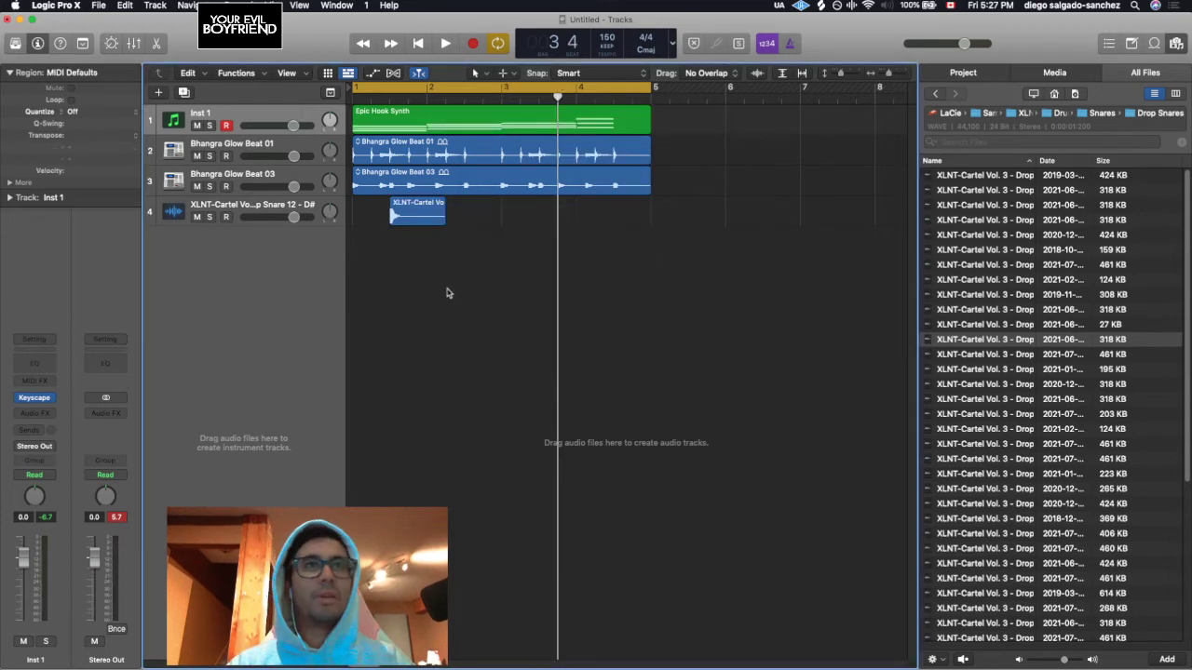
Select the snare track, paste a copy of the snare at beat 3 of bar 3, and delete that copy.
click(279, 212)
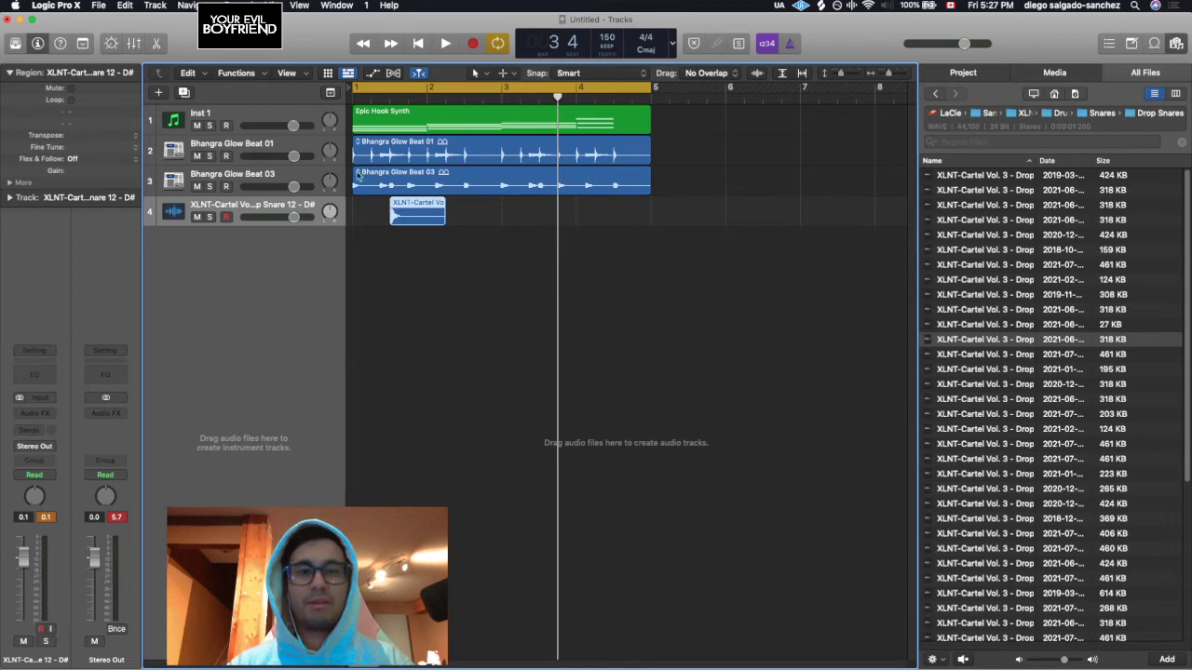
click(264, 118)
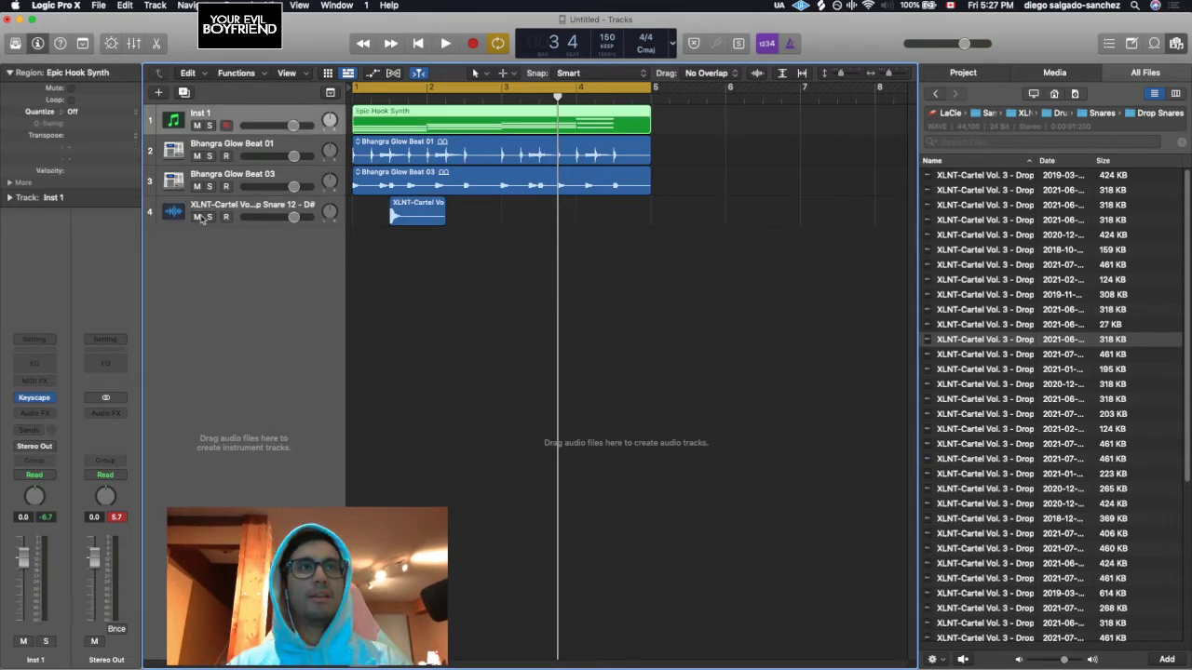
click(242, 207)
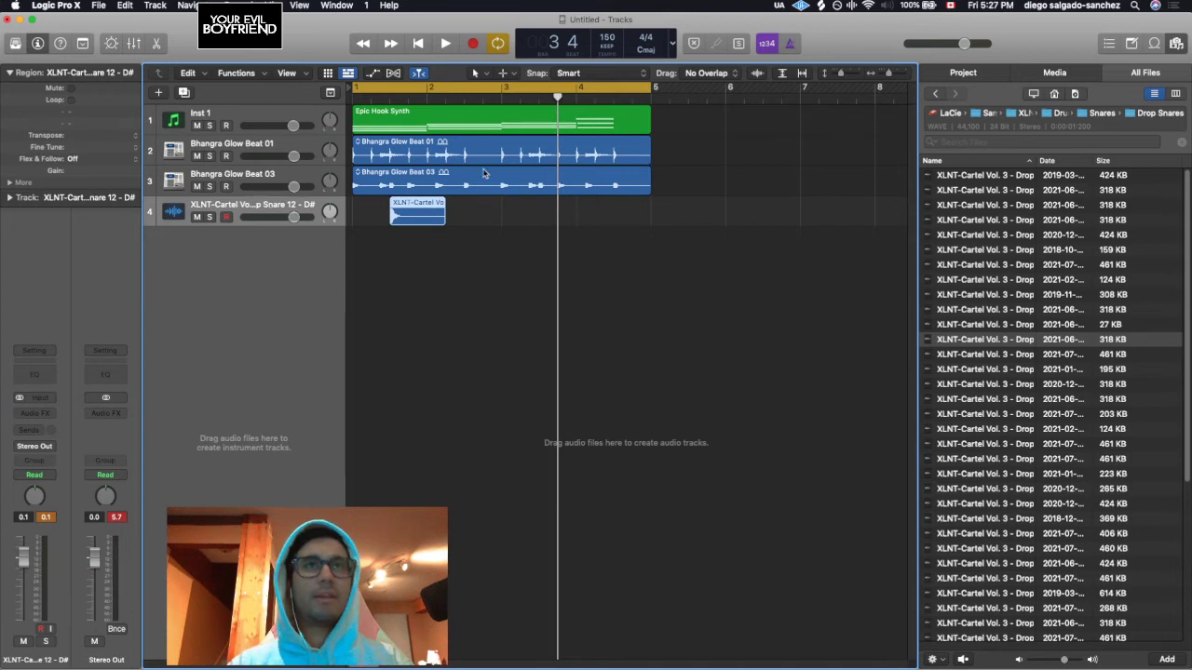
click(427, 244)
click(402, 217)
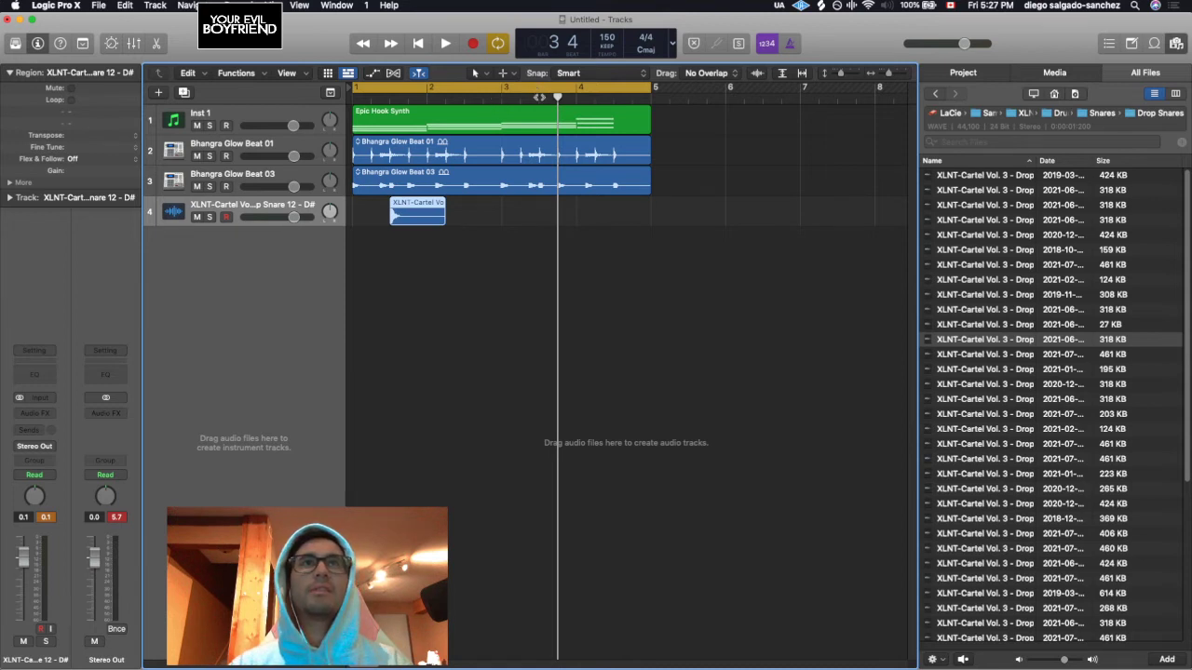
click(539, 92)
key(super+v)
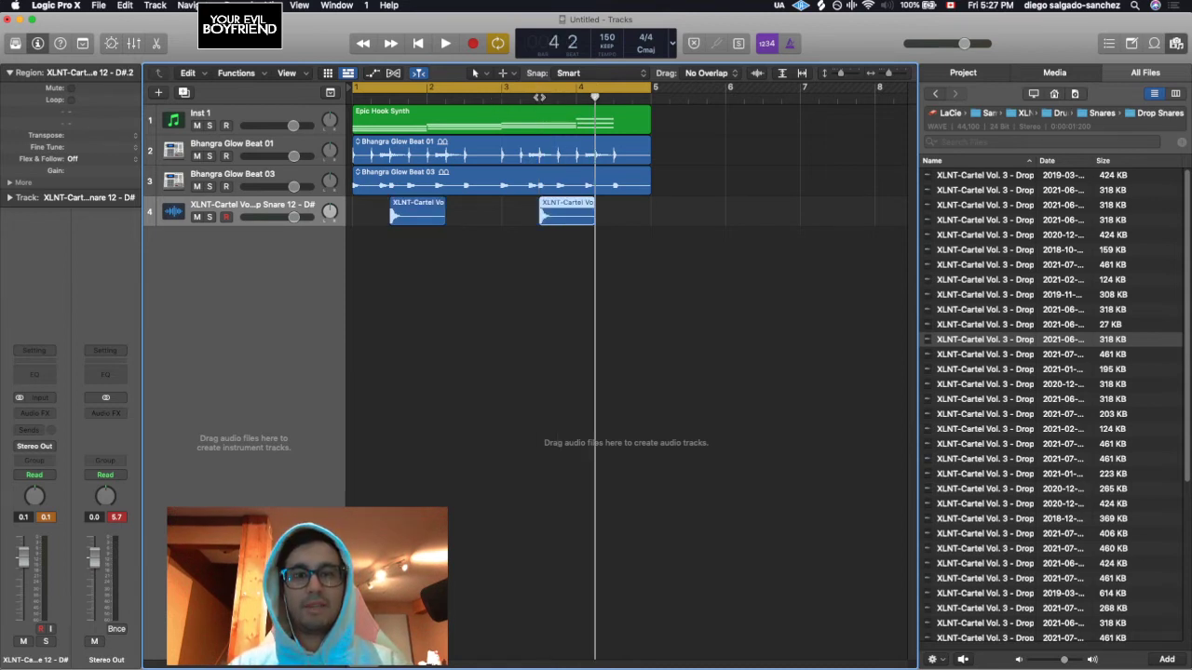
click(636, 271)
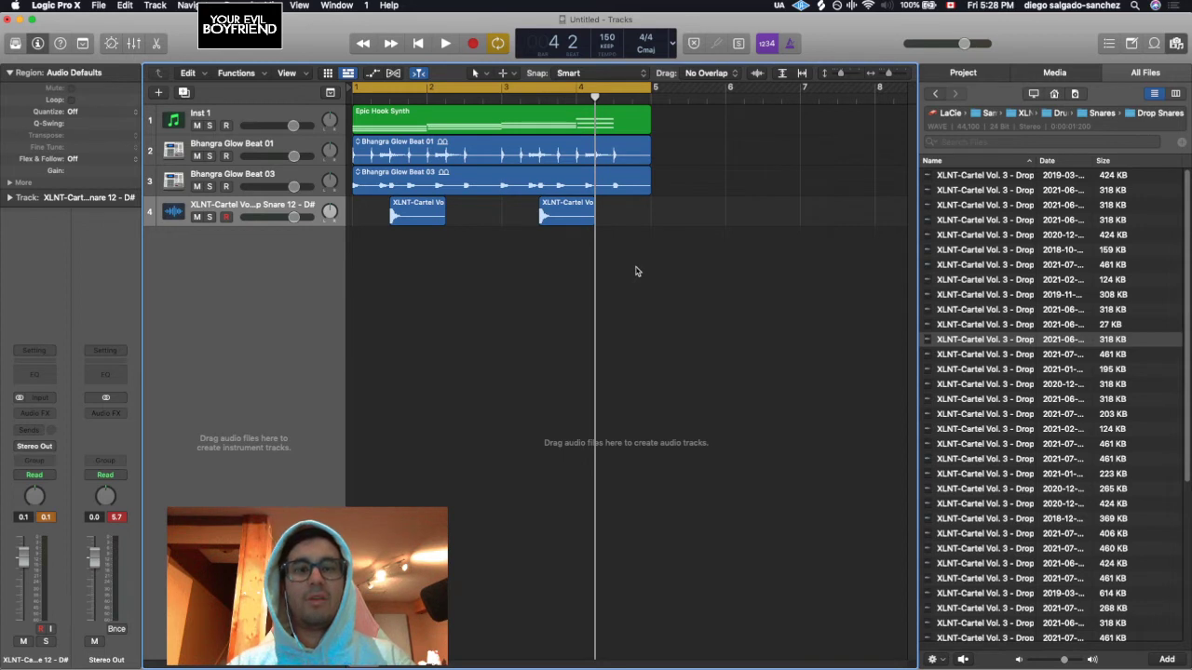
click(565, 221)
key(Delete)
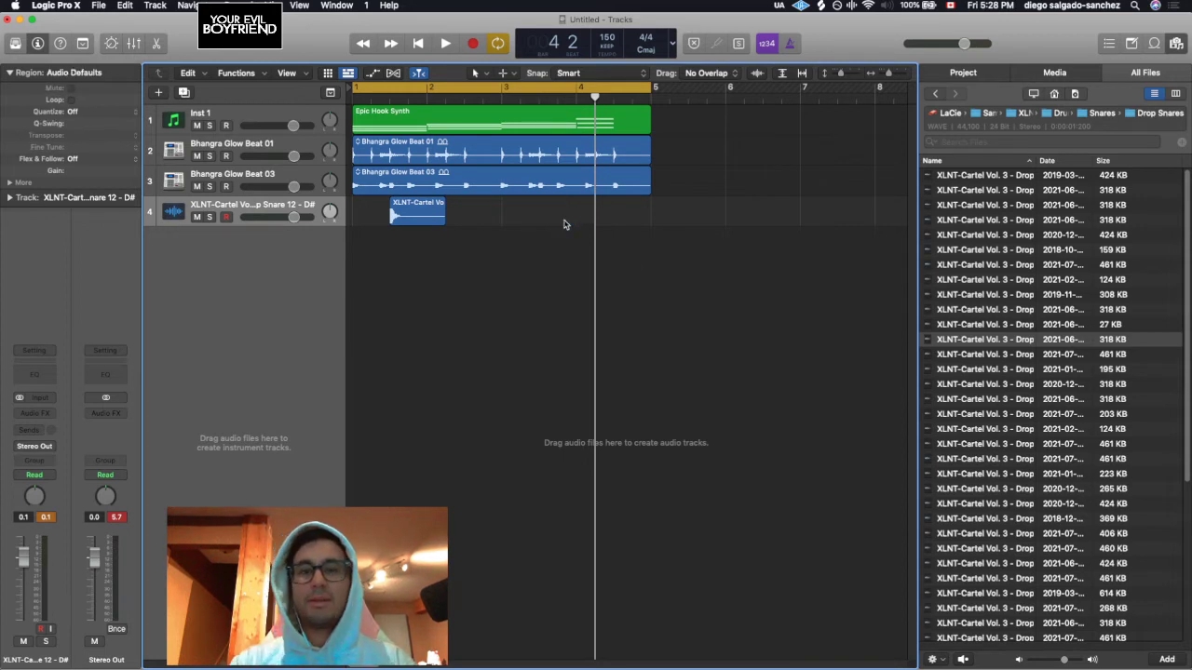
Duplicate the bar 1 snare region to beat 3 of bar 3 and play back the four-bar loop.
click(405, 220)
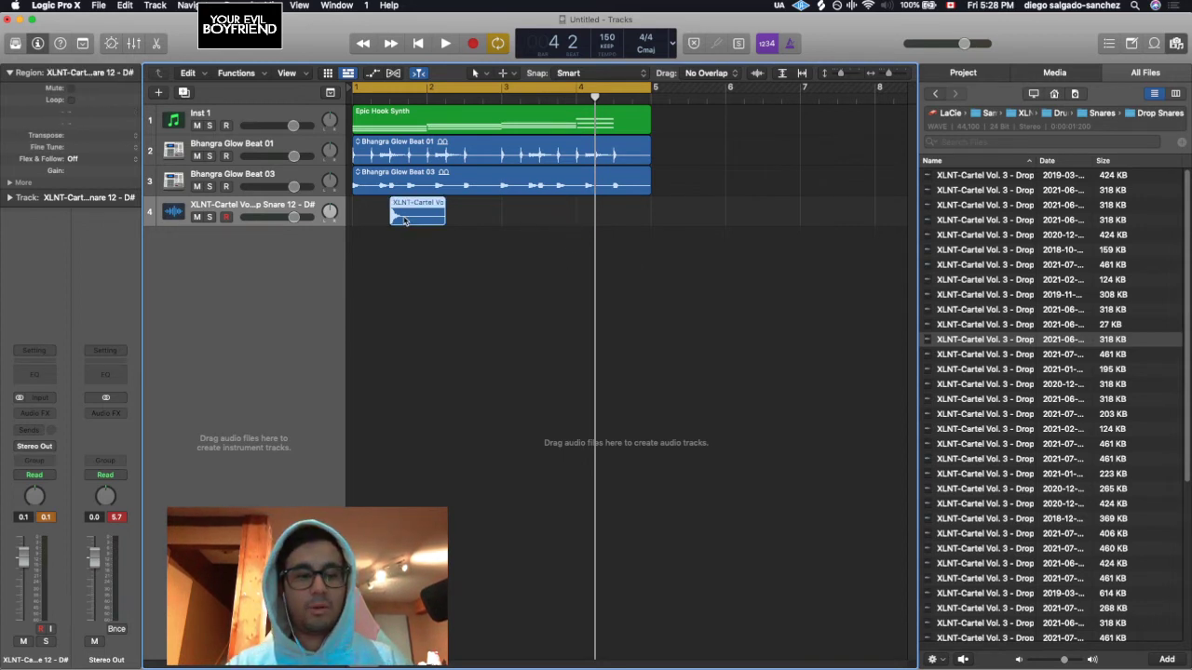
drag(405, 220, 549, 221)
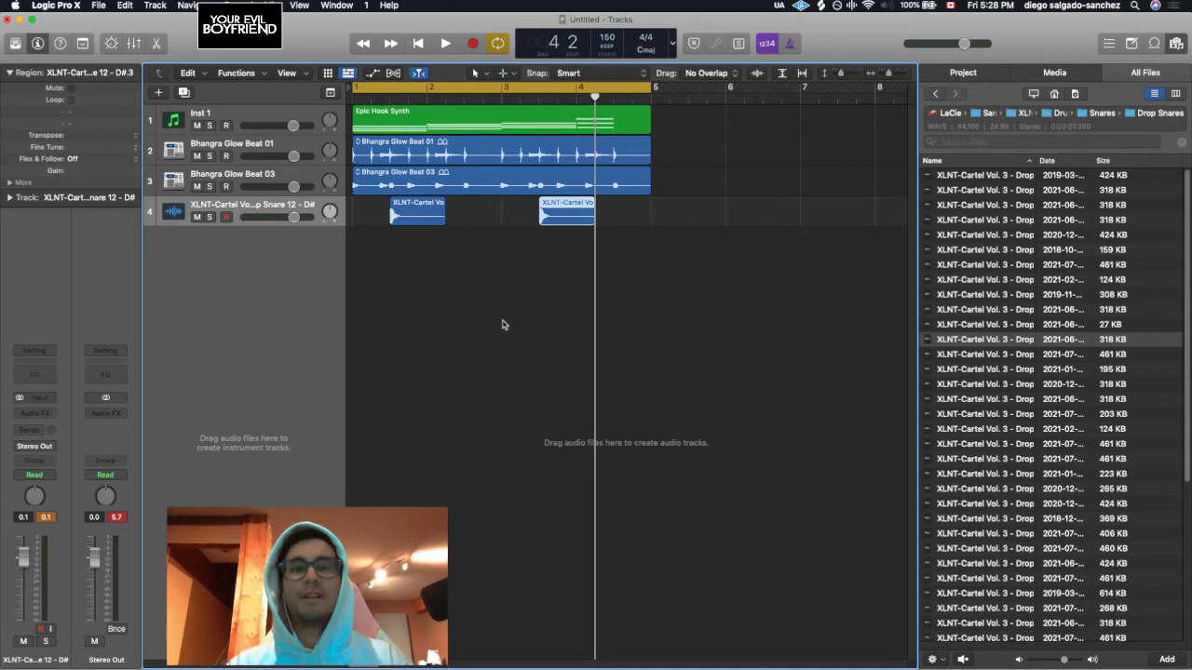
key(space)
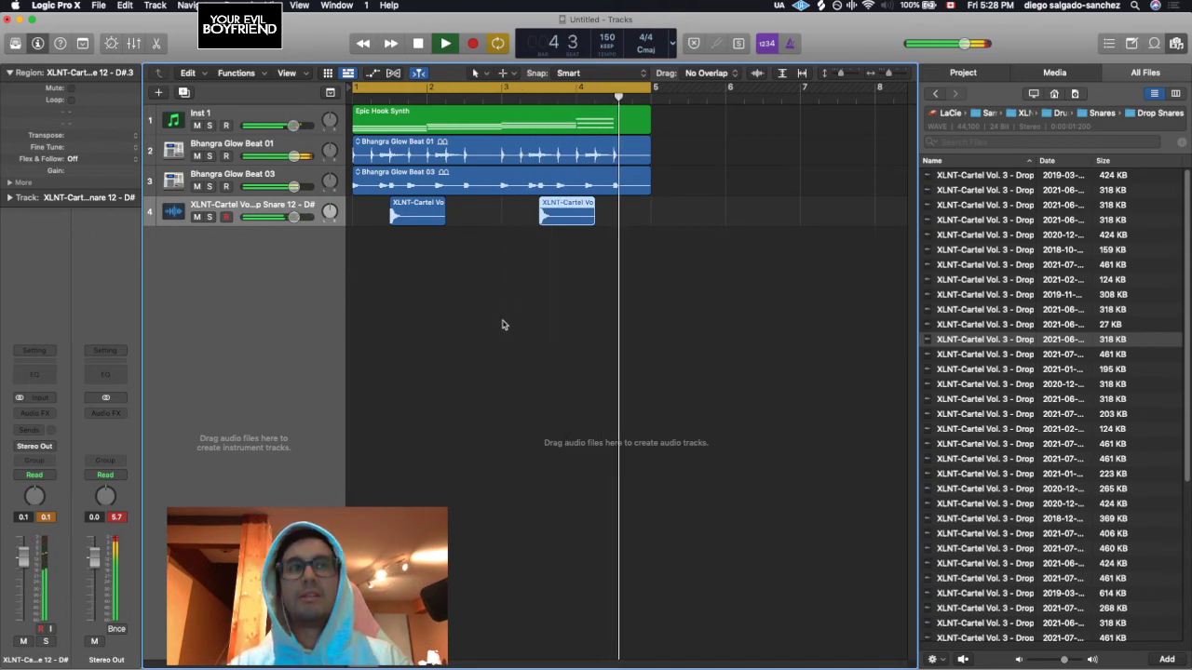
key(space)
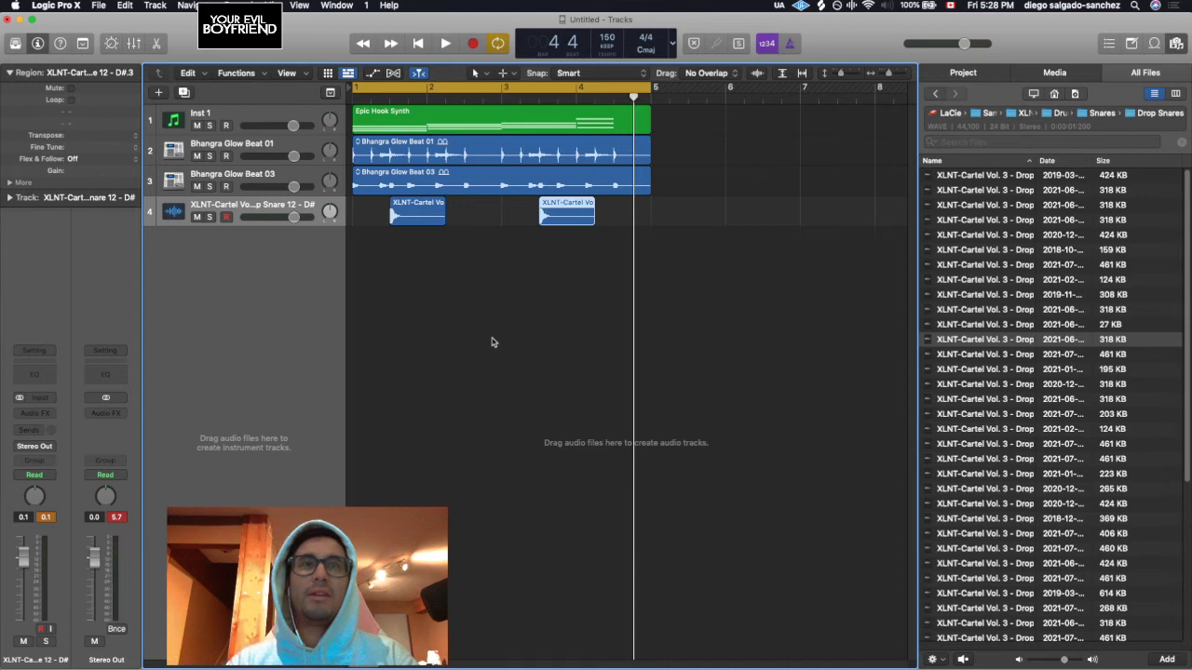
Split the Bhangra Glow Beat 01 region at bars 3 and 2 with the Scissors tool, and try deleting the bar 2 segment.
key(t)
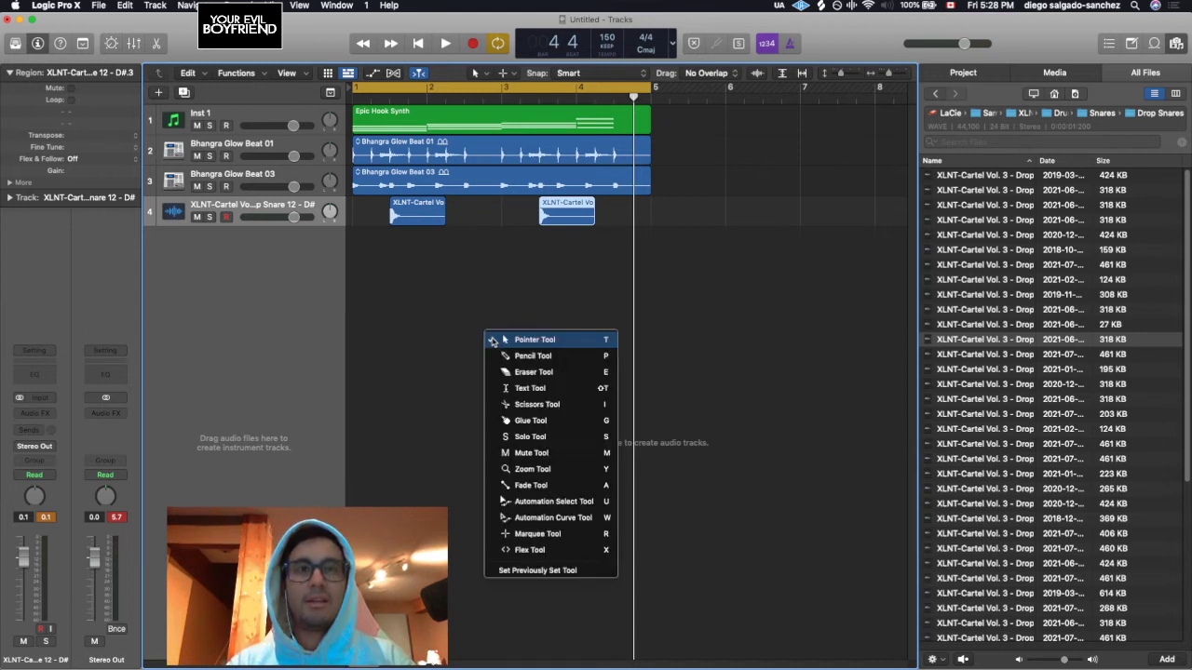
click(546, 406)
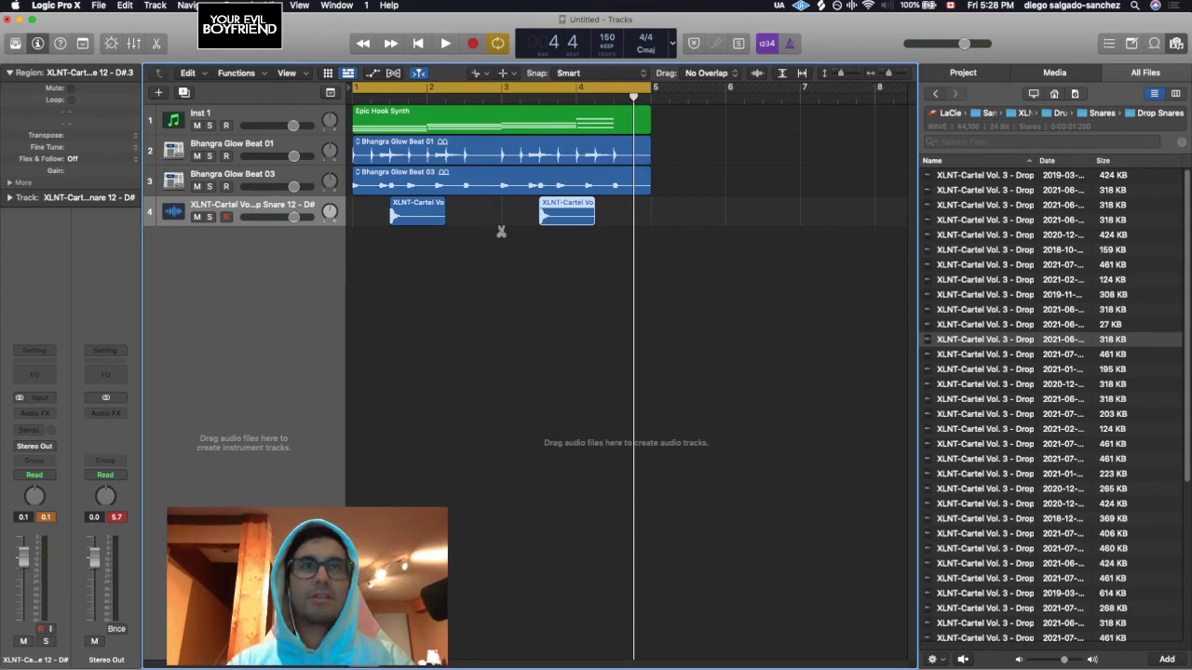
click(504, 149)
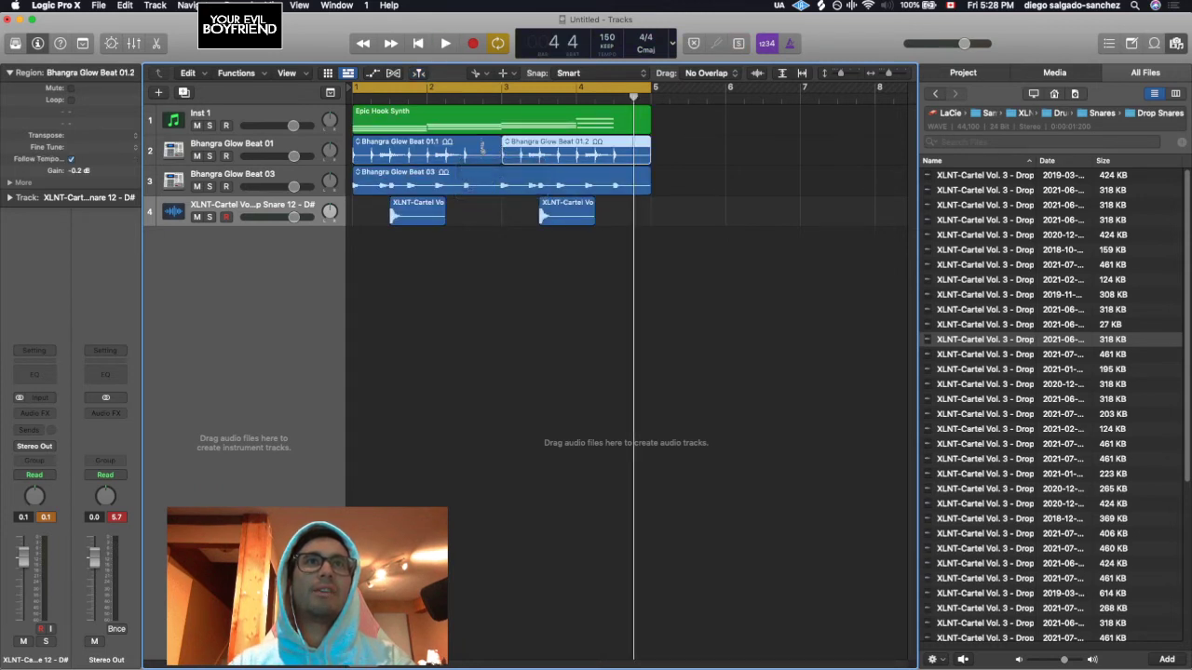
click(426, 149)
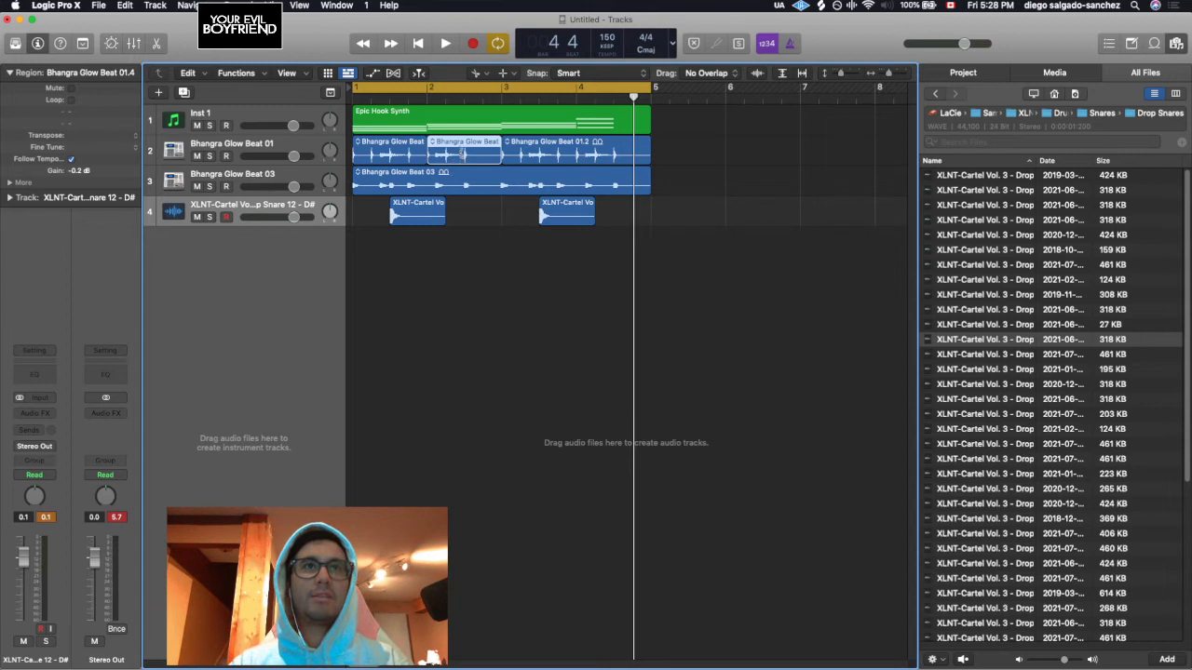
key(Delete)
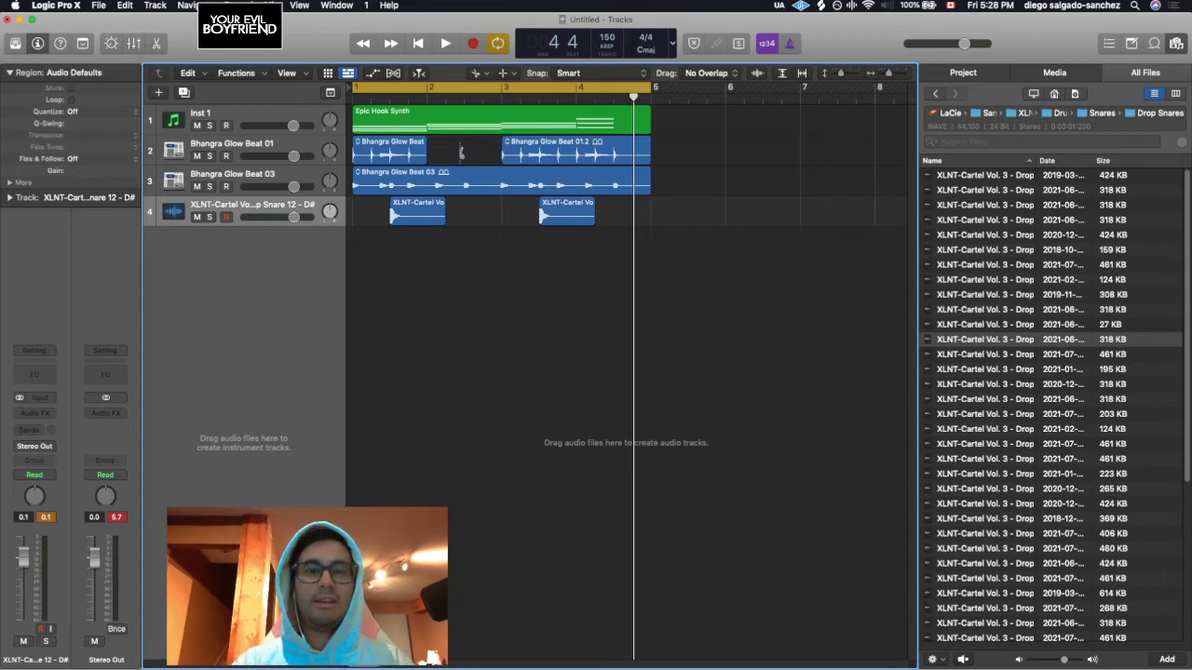
key(super+z)
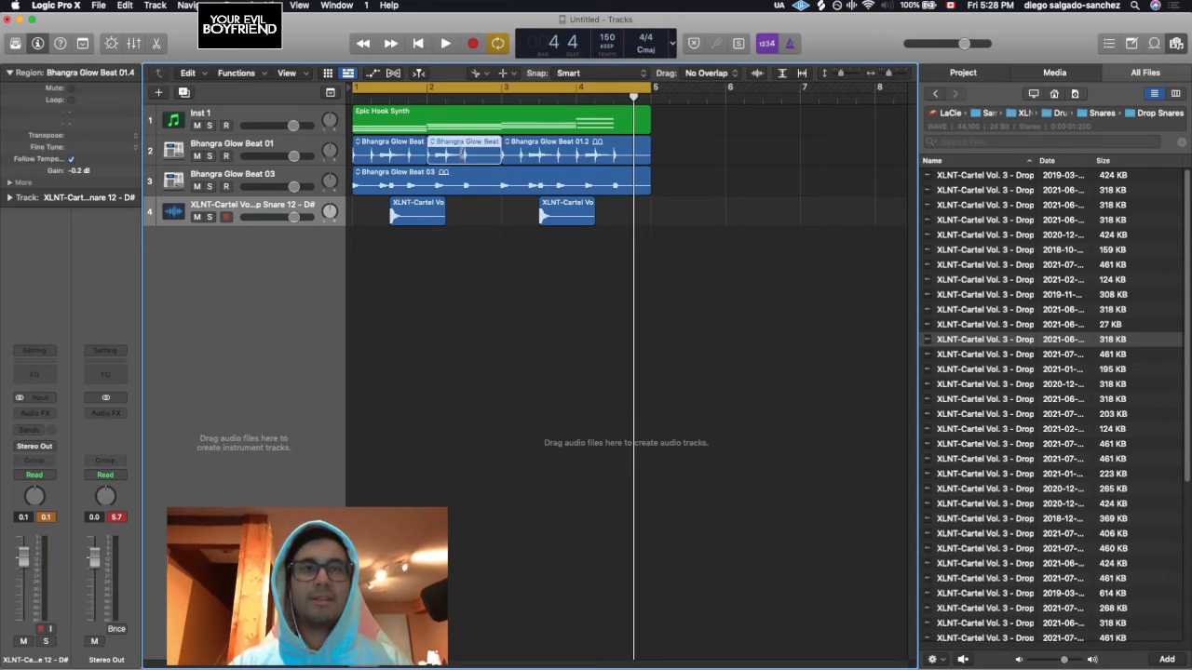
Try two more cuts inside the bar 2 segment of Bhangra Glow Beat 01 and undo both.
click(475, 152)
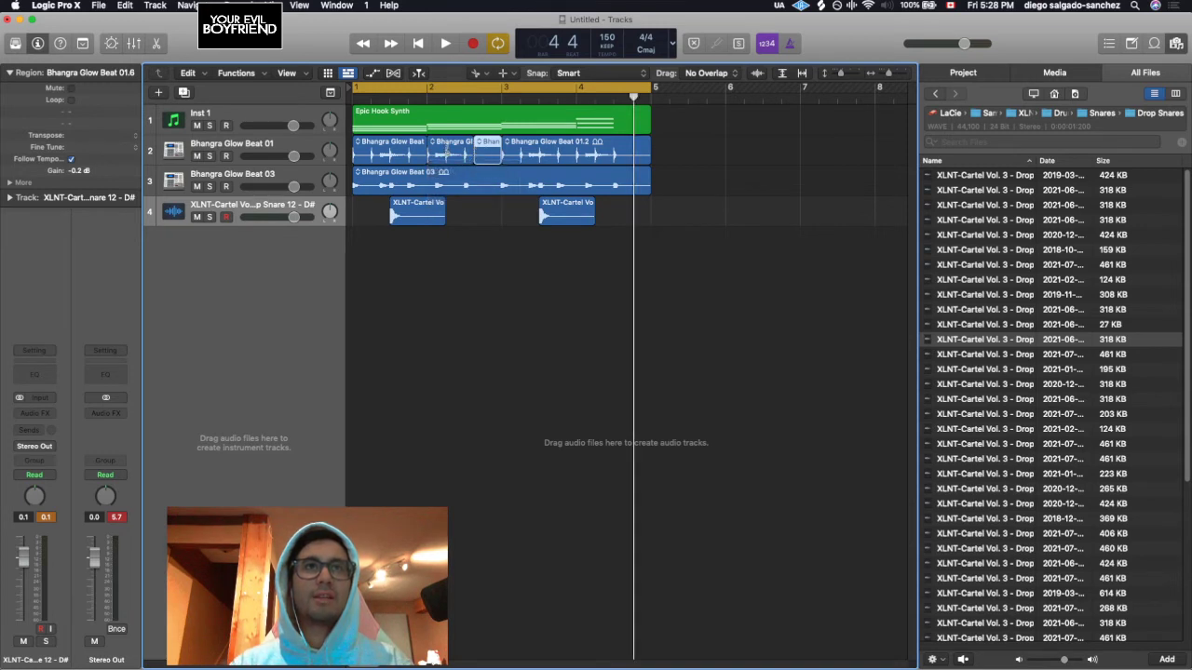
click(448, 149)
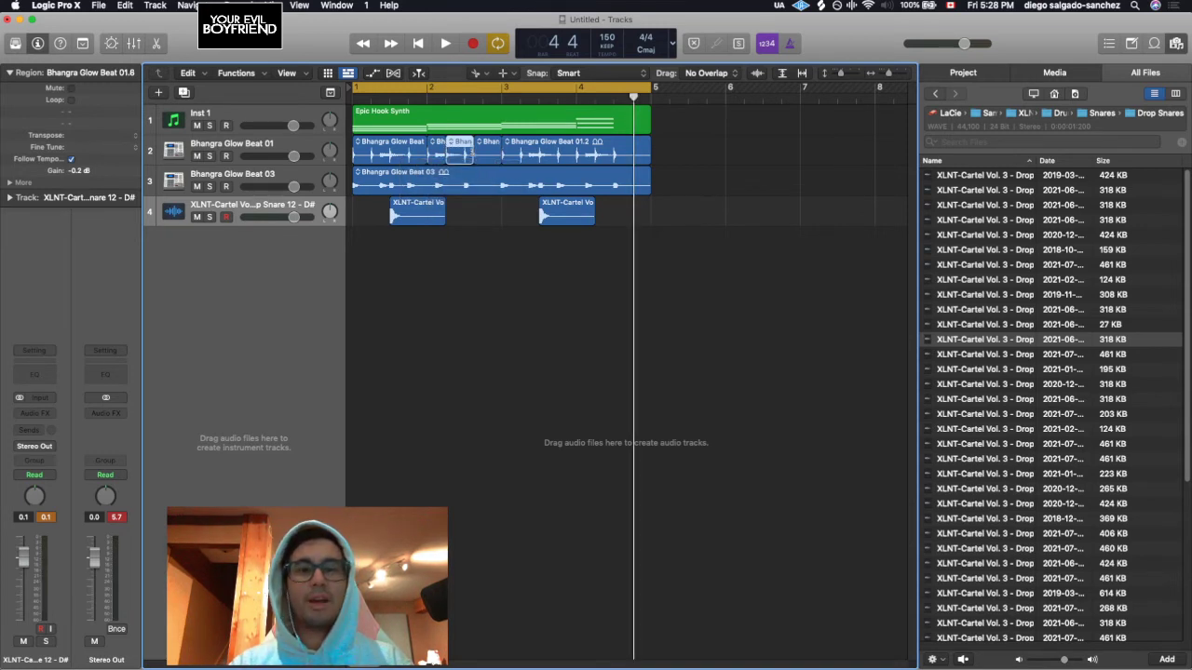
key(super+z)
key(super+z)
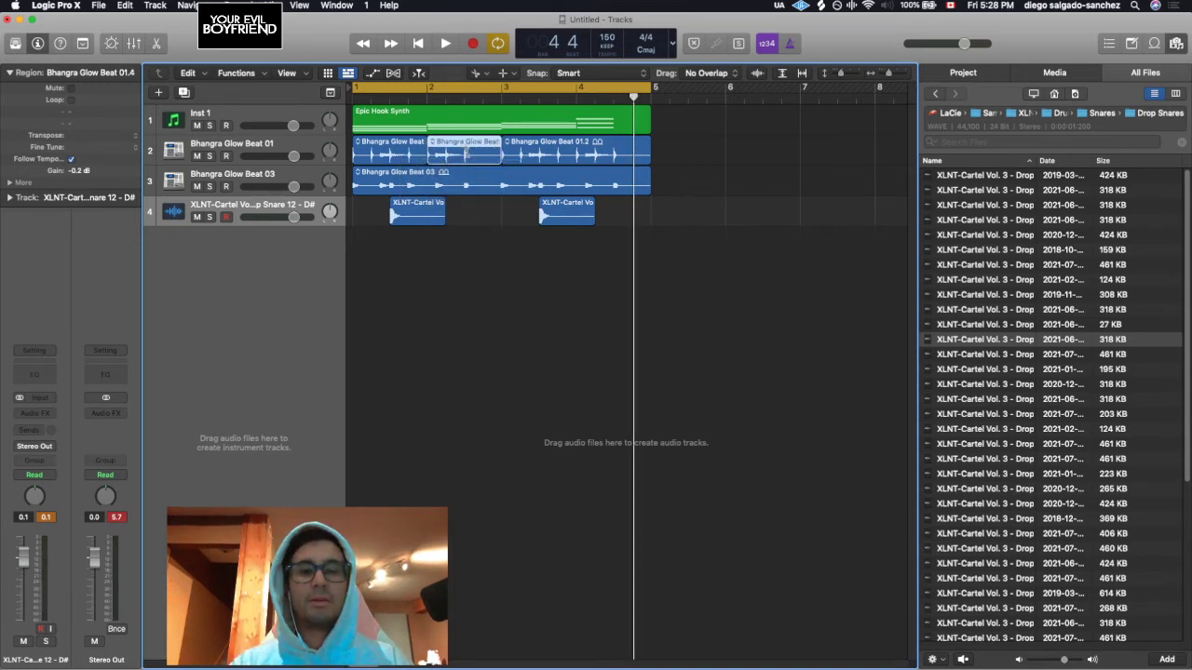
Return to the Pointer tool and delete the bar 2 segment of Bhangra Glow Beat 01.
key(t)
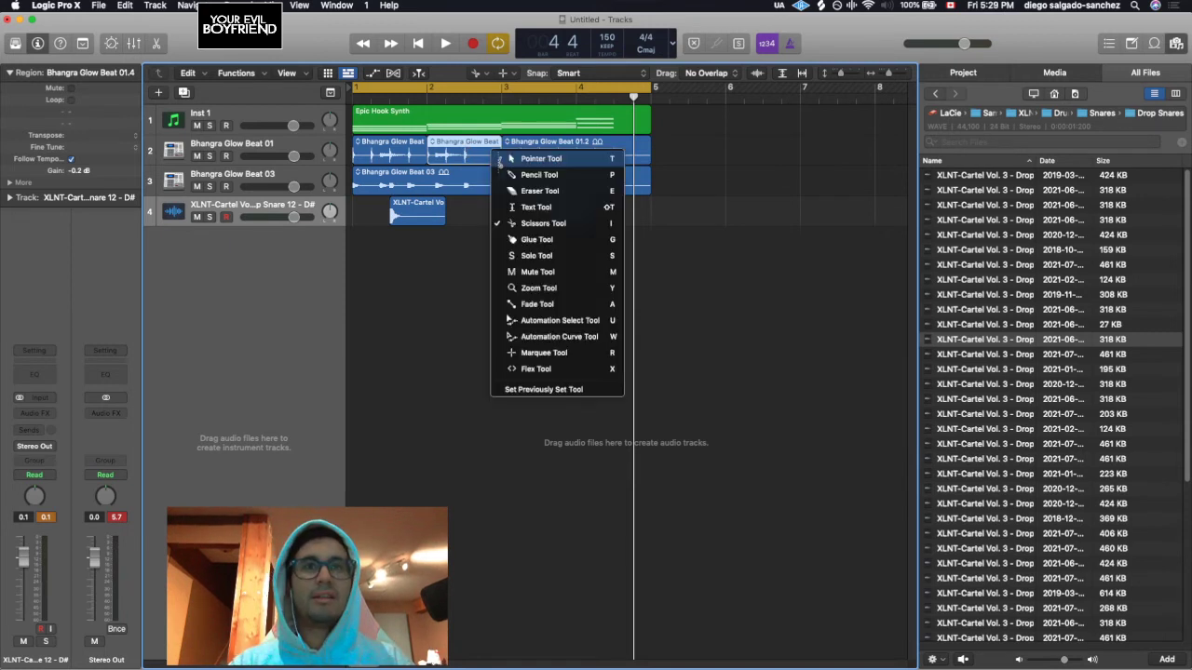
click(546, 160)
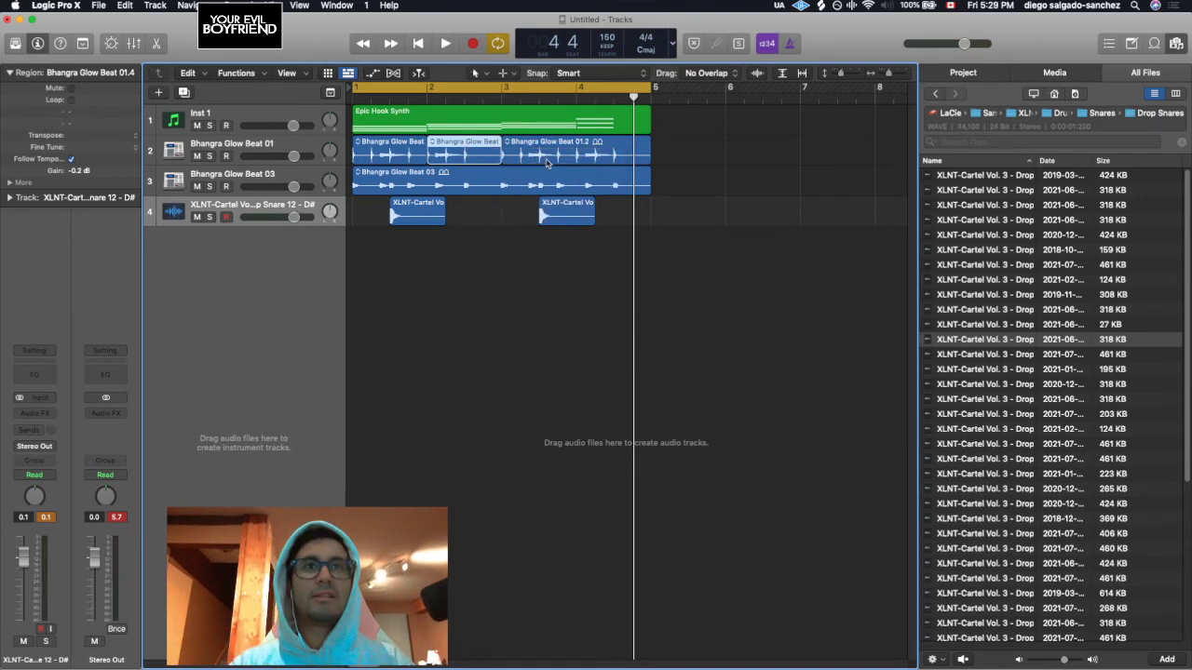
key(Delete)
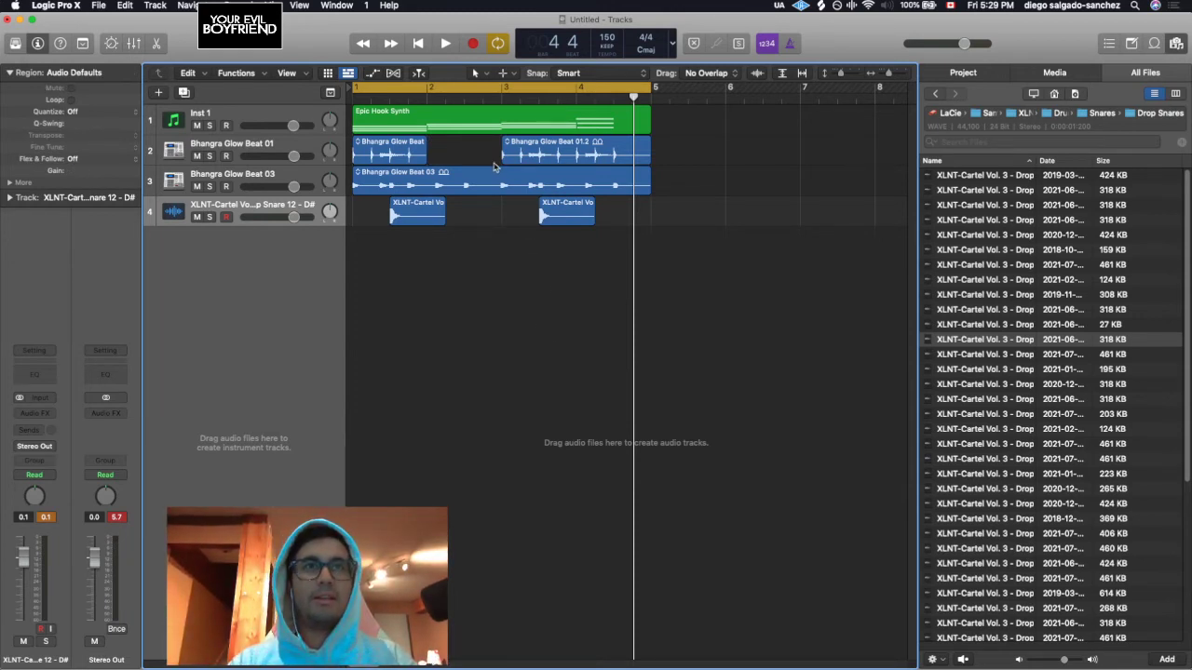
Marquee-select about the first three beats of bar 3 in Bhangra Glow Beat 01, split that section off and delete it.
drag(497, 159, 554, 158)
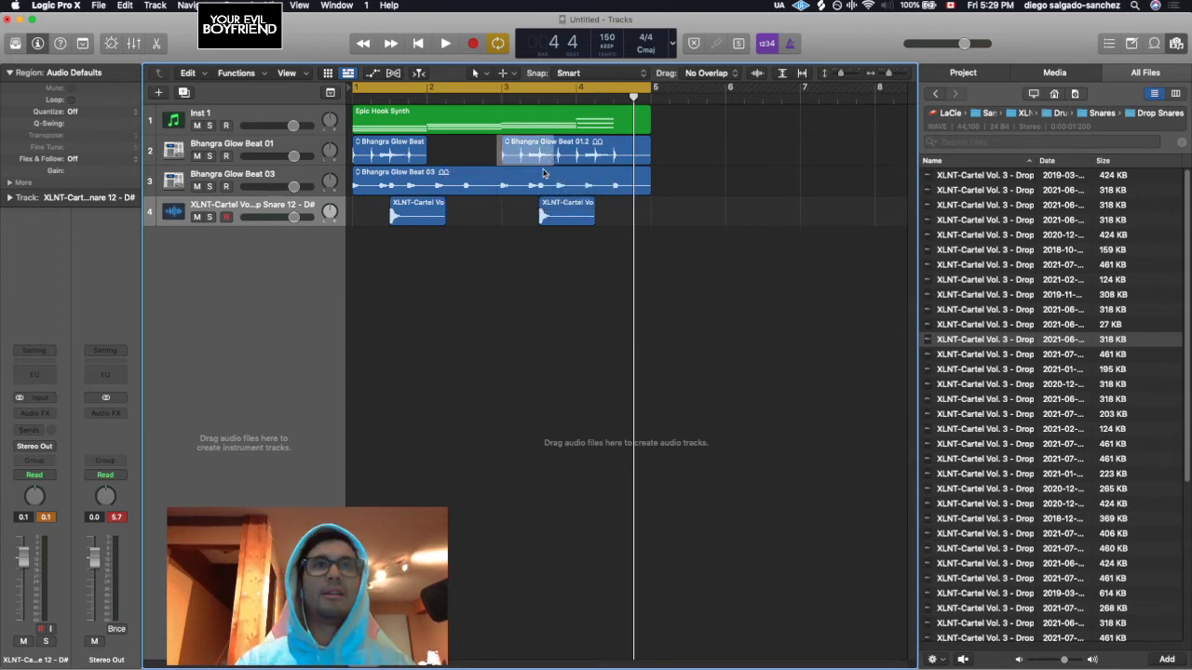
click(553, 156)
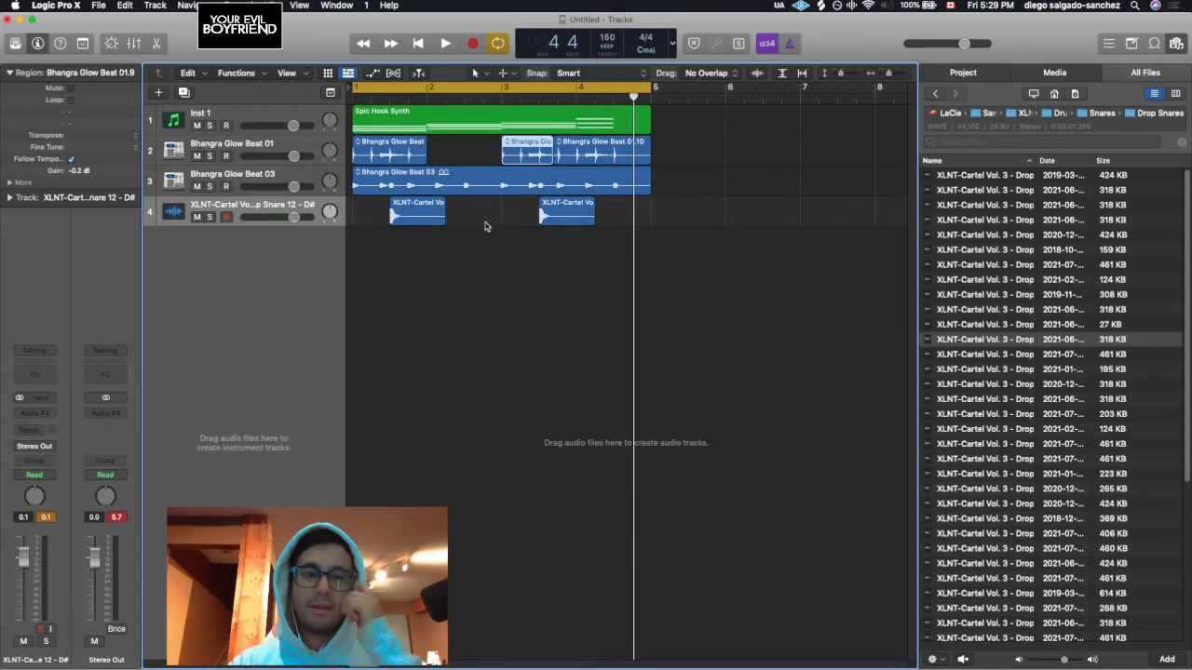
key(Delete)
Undo all the deletions and cuts on Bhangra Glow Beat 01 back to one unbroken four-bar region.
key(super+z)
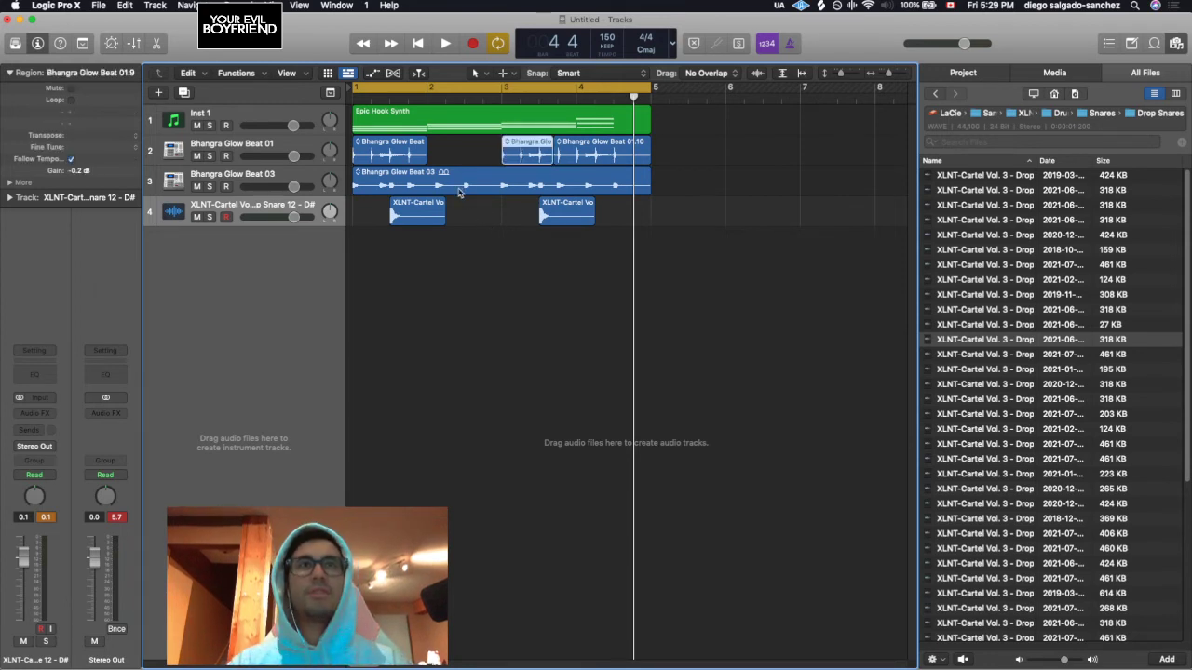
key(super+z)
key(super+z)
key(super+z)
key(super+z)
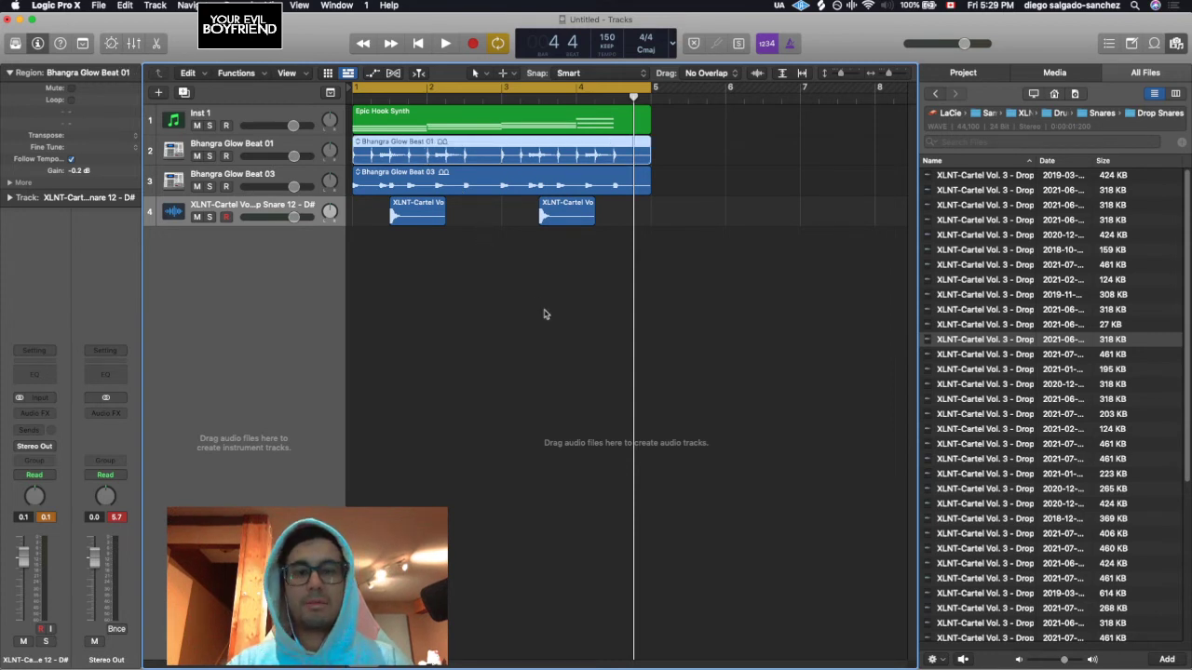
key(t)
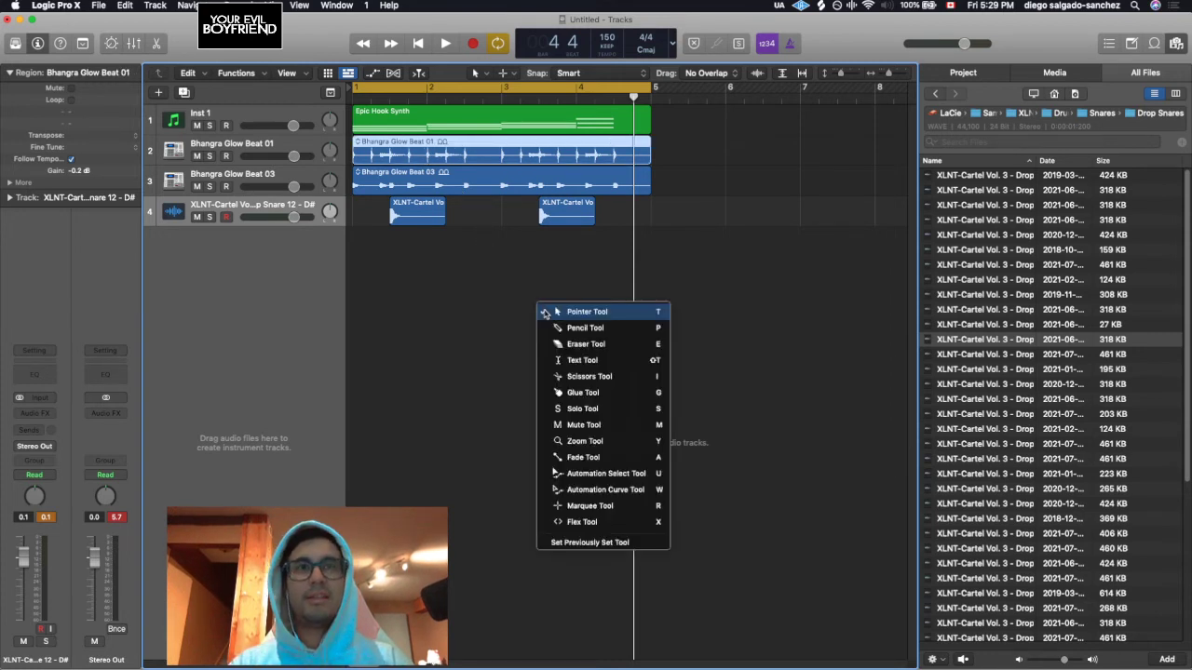
click(597, 377)
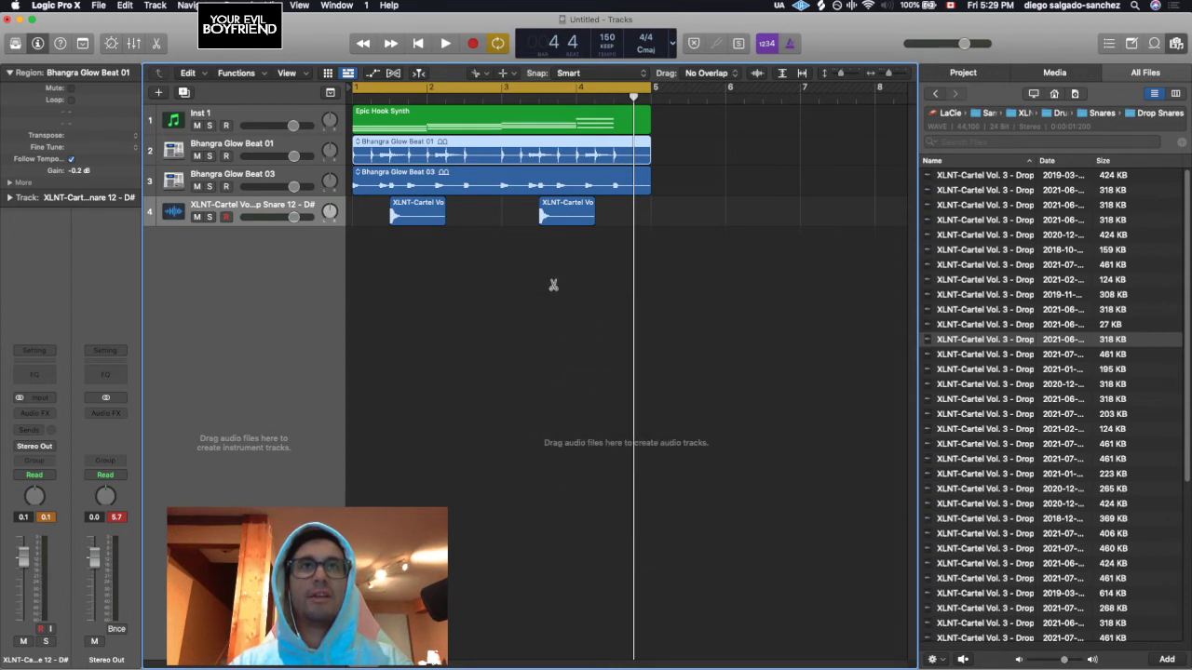
key(t)
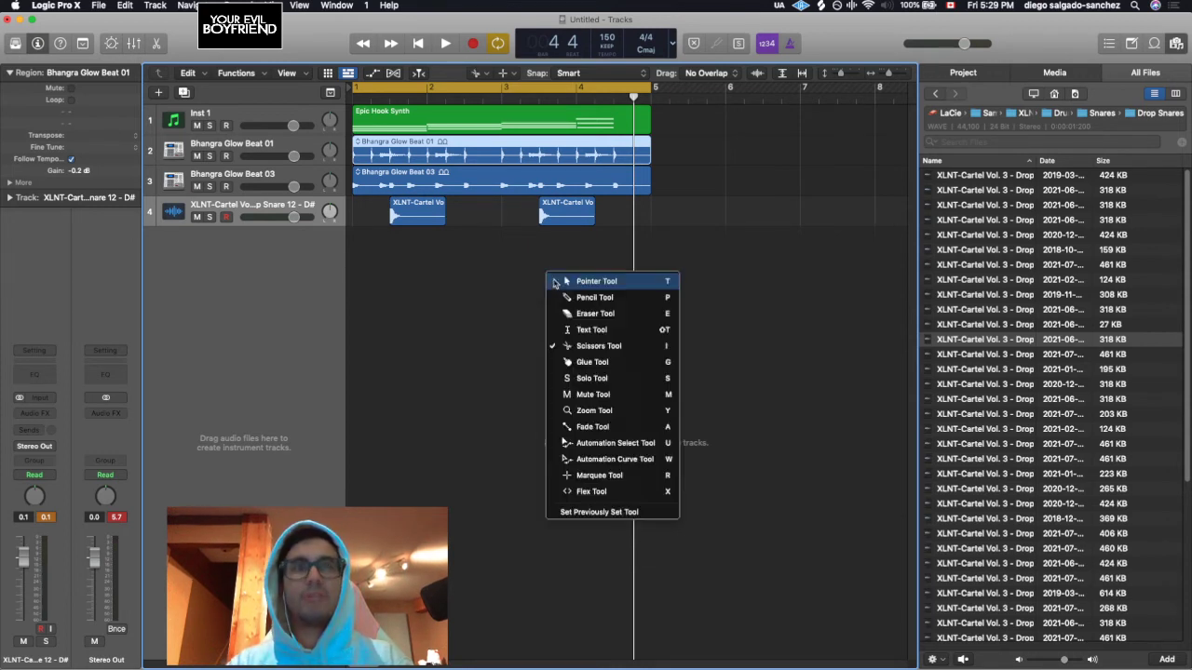
click(553, 283)
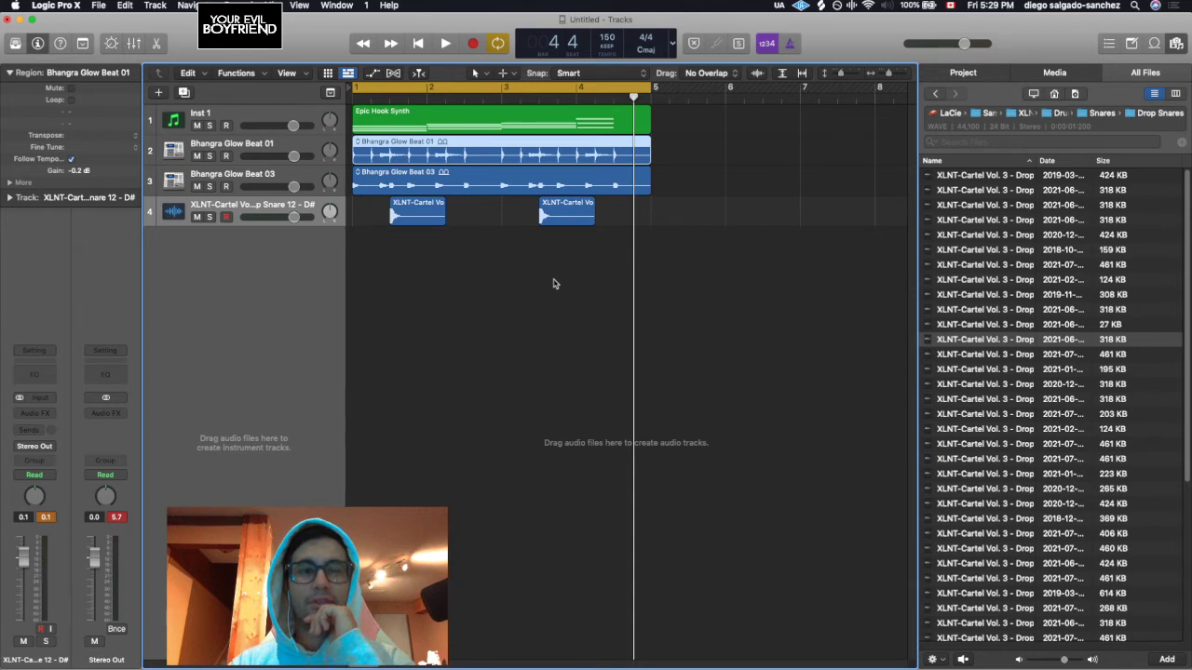
click(485, 74)
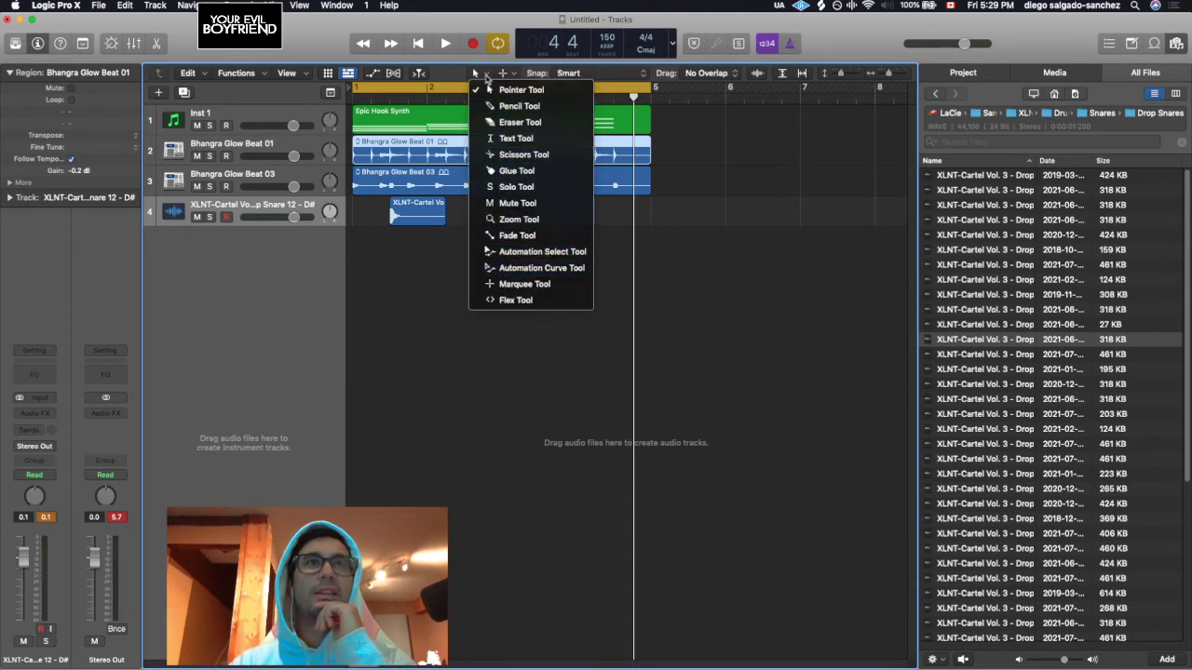
click(485, 74)
click(503, 73)
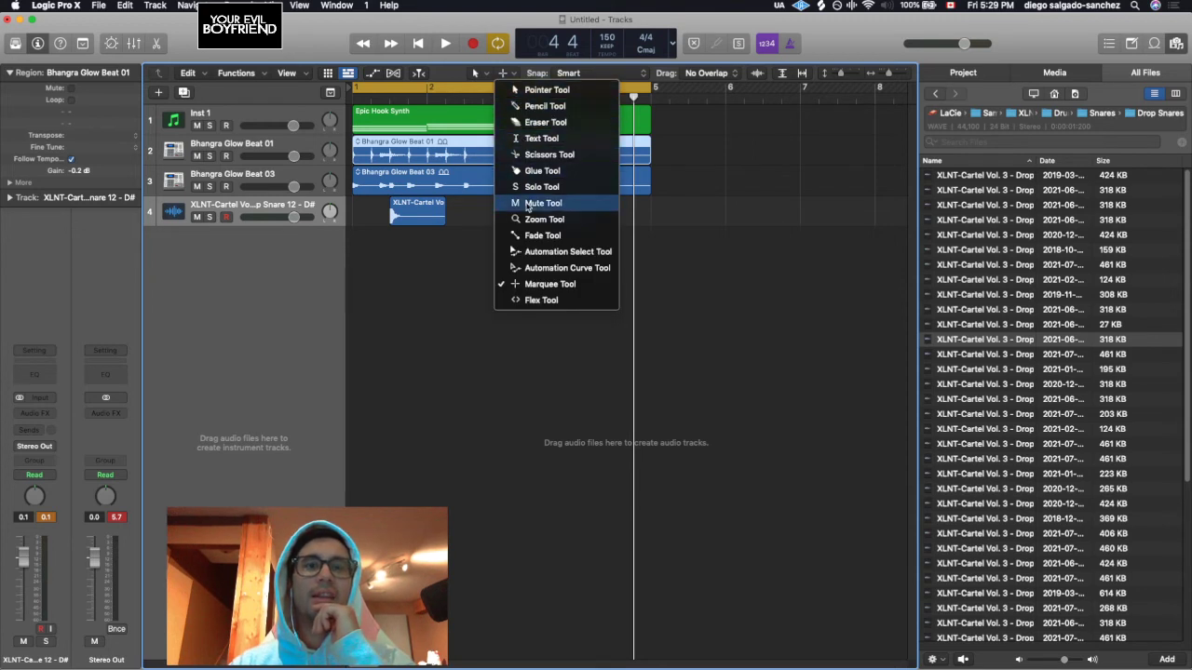
click(511, 75)
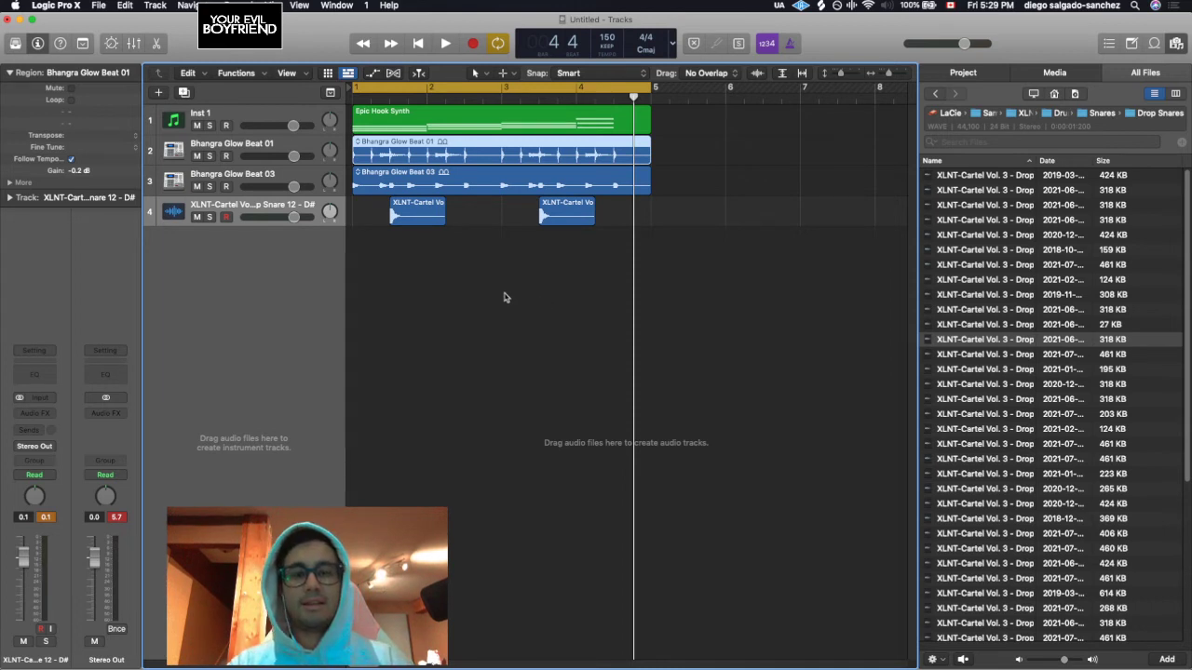
Split the Bhangra Glow Beat 01 region at bar 3 with the Scissors tool, return to the Pointer tool and deselect everything.
key(t)
key(r)
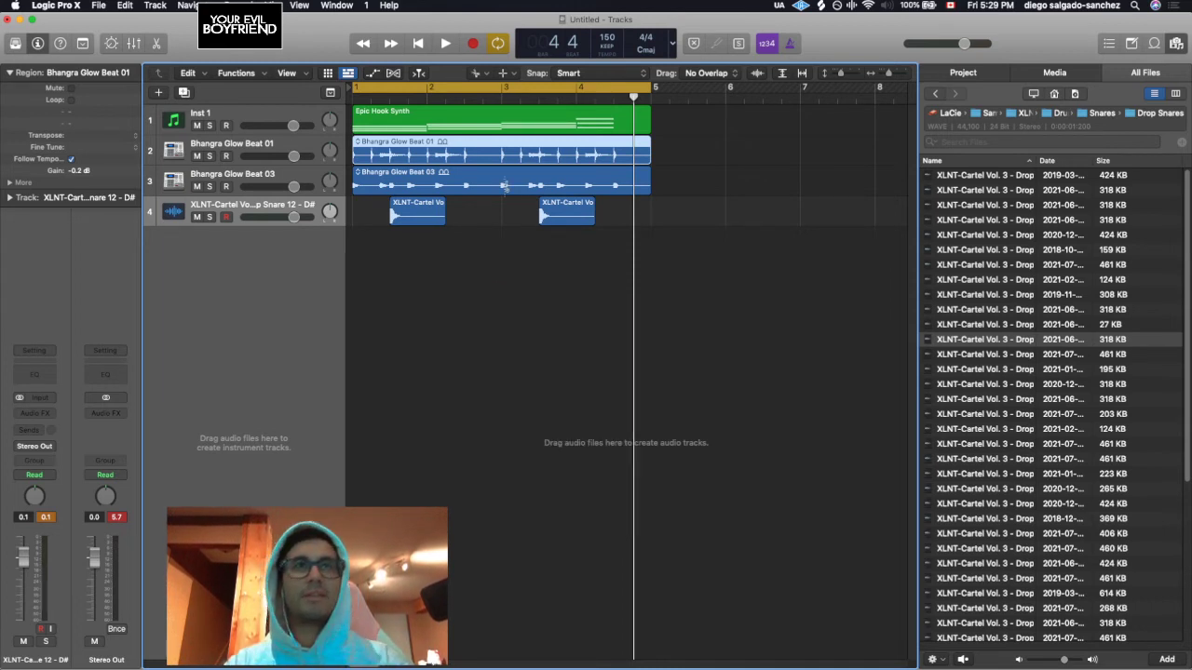
click(499, 152)
key(t)
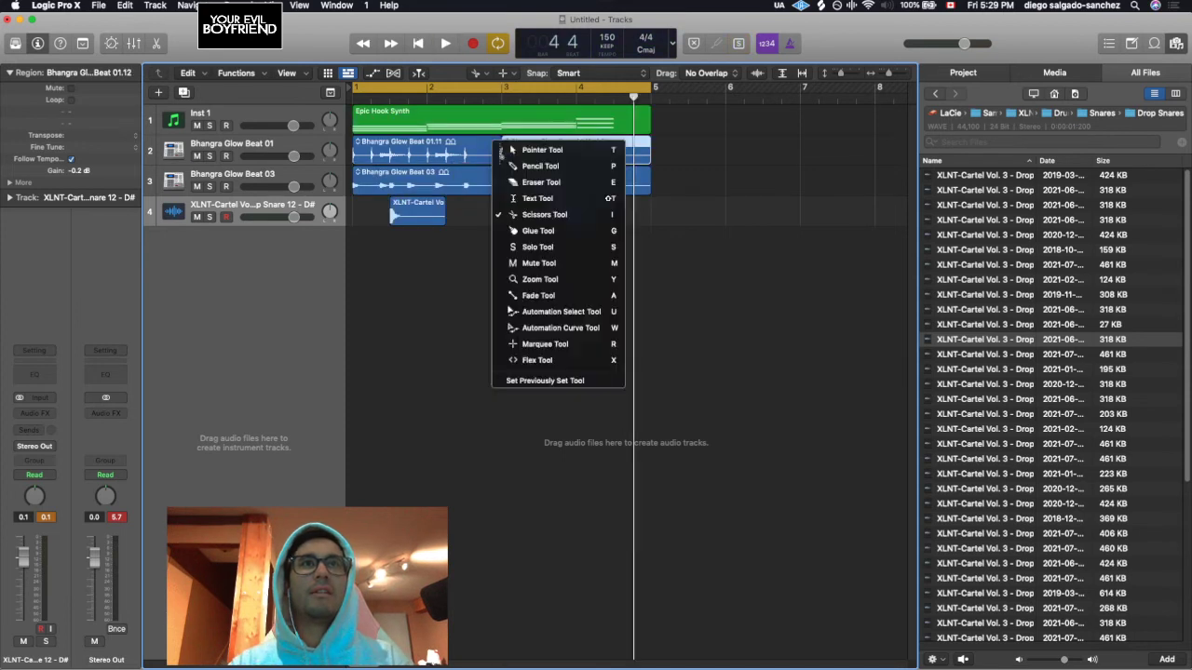
key(t)
click(500, 149)
mouse_move(500, 149)
mouse_down()
mouse_move(452, 154)
mouse_move(500, 154)
mouse_up()
click(504, 227)
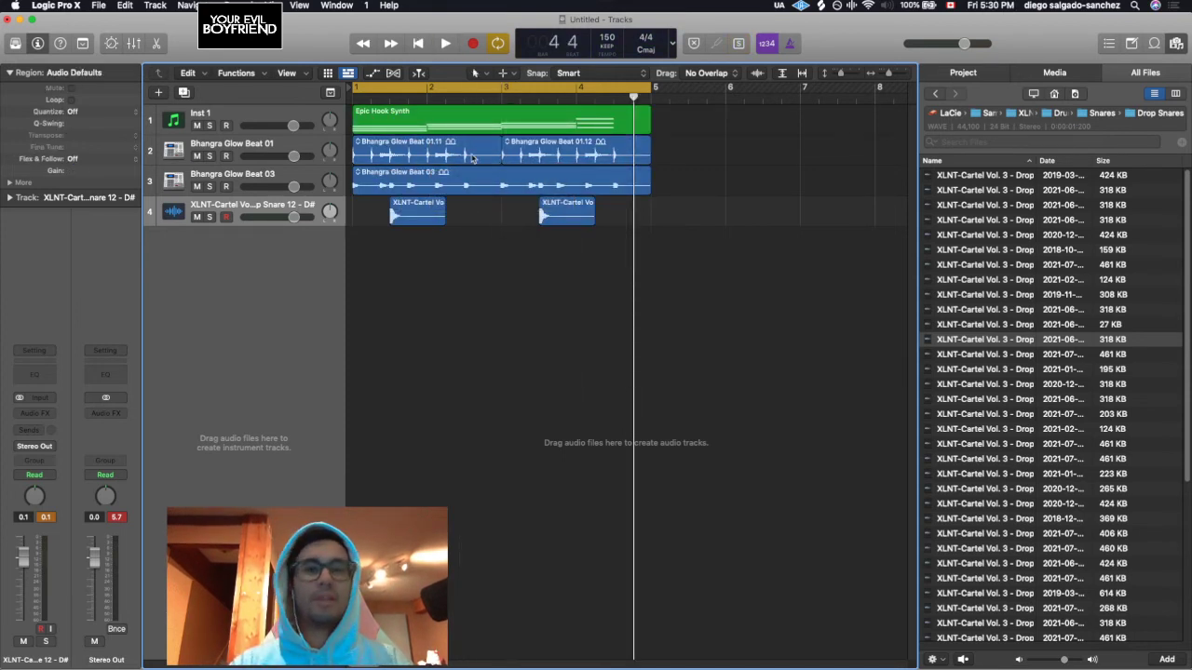
Shorten the first Bhangra Glow Beat 01 segment to bar 1, copy it into bar 2 and play the beat.
click(472, 159)
drag(499, 154, 441, 159)
key(space)
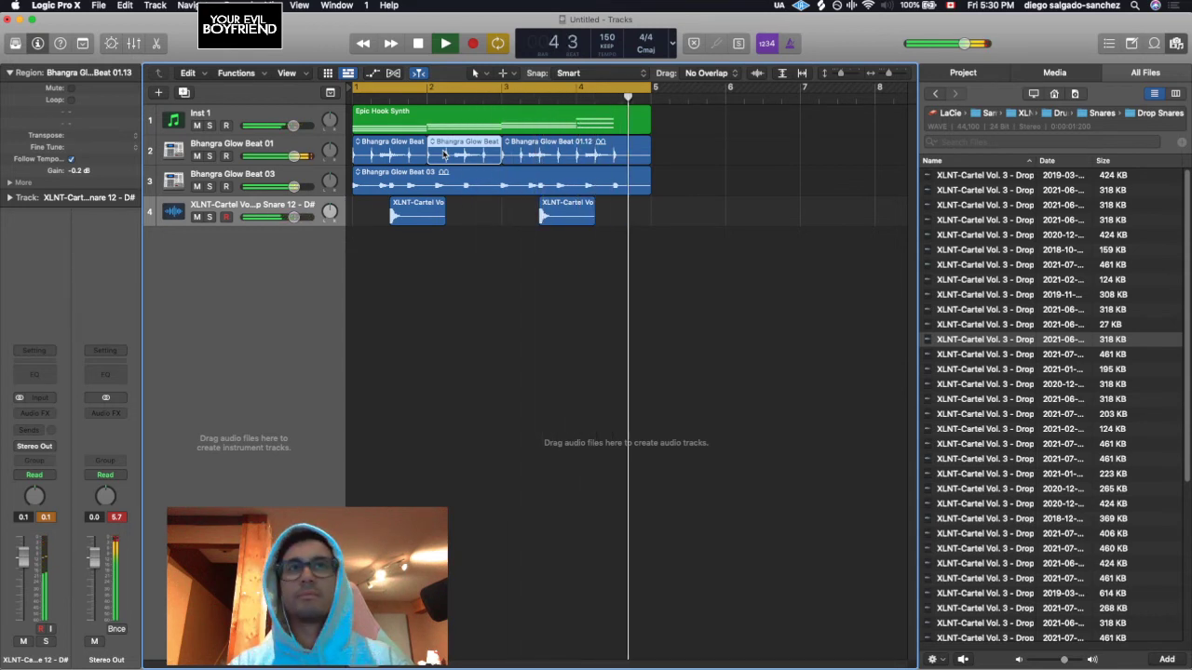
key(space)
Copy the Drop Snare 12 region to beat 3 of bars 2 and 4 so every bar has a snare.
click(412, 224)
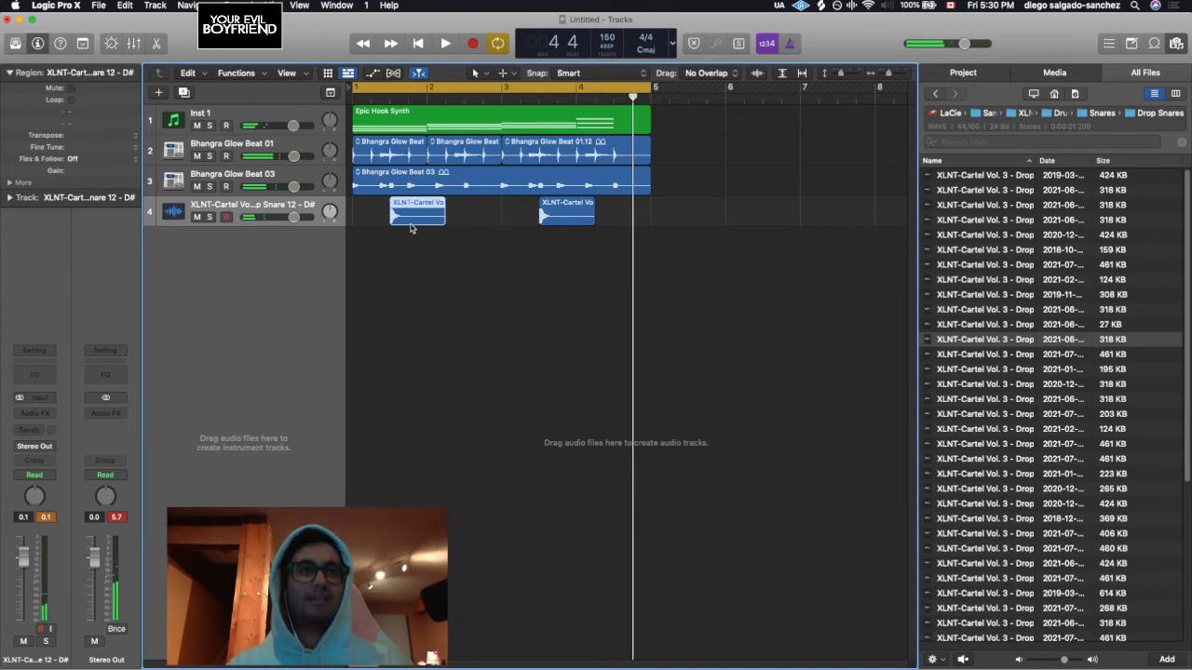
drag(411, 226, 635, 223)
click(614, 280)
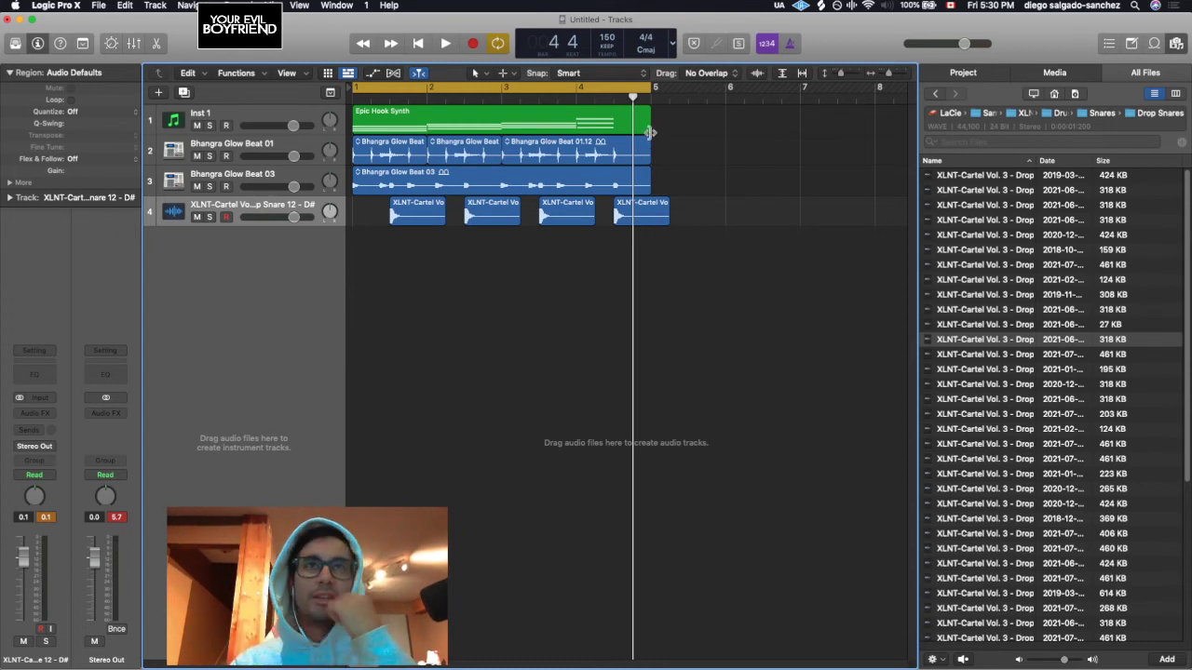
Place the playhead at bar 5 and trim the end of the last snare region back to bar 5.
click(650, 97)
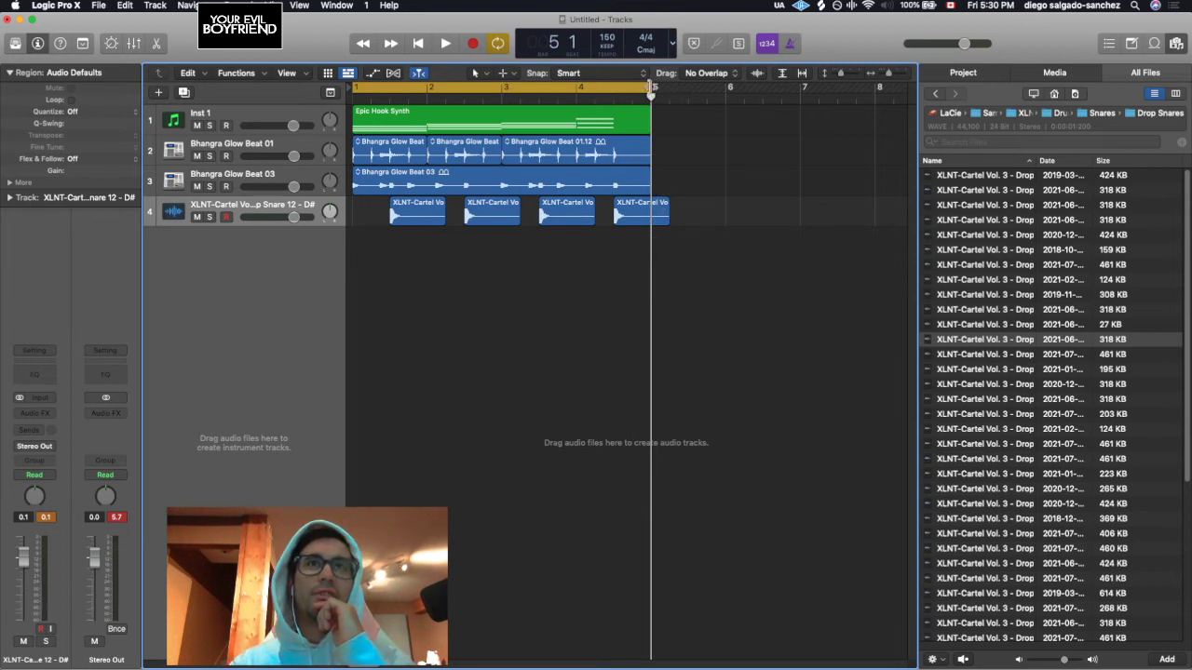
mouse_move(652, 88)
mouse_down()
mouse_move(669, 88)
mouse_move(652, 89)
mouse_up()
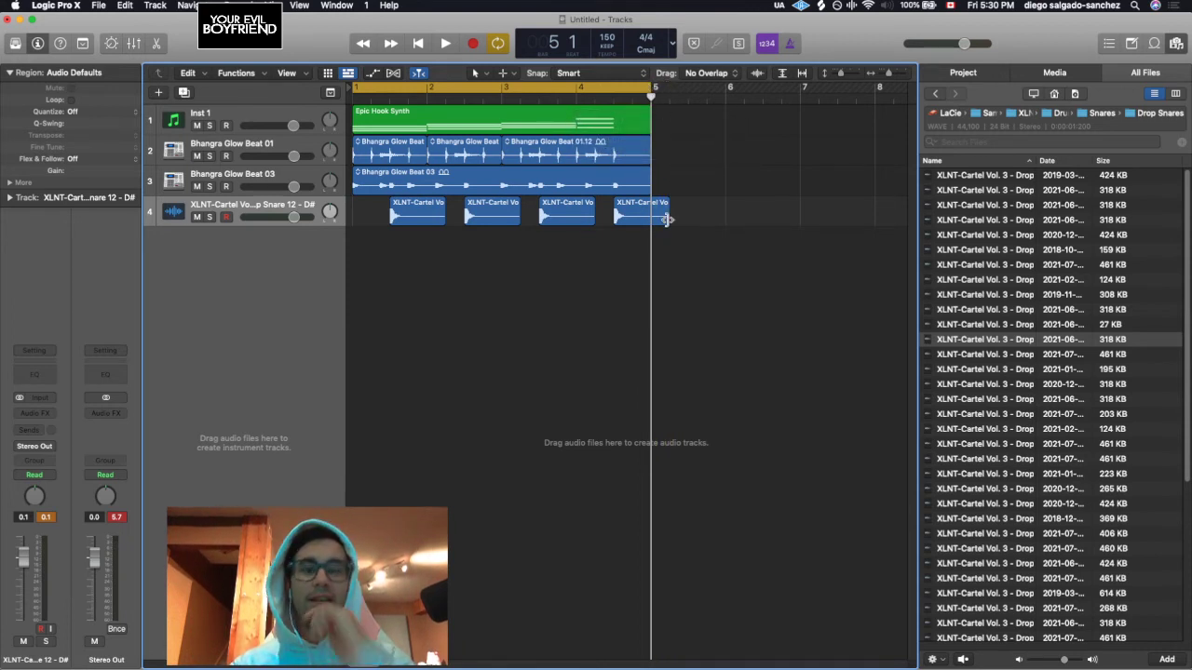
key(super+Right)
key(super+Right)
key(super+Right)
key(super+Right)
key(super+Down)
key(super+Down)
key(super+Down)
key(super+Down)
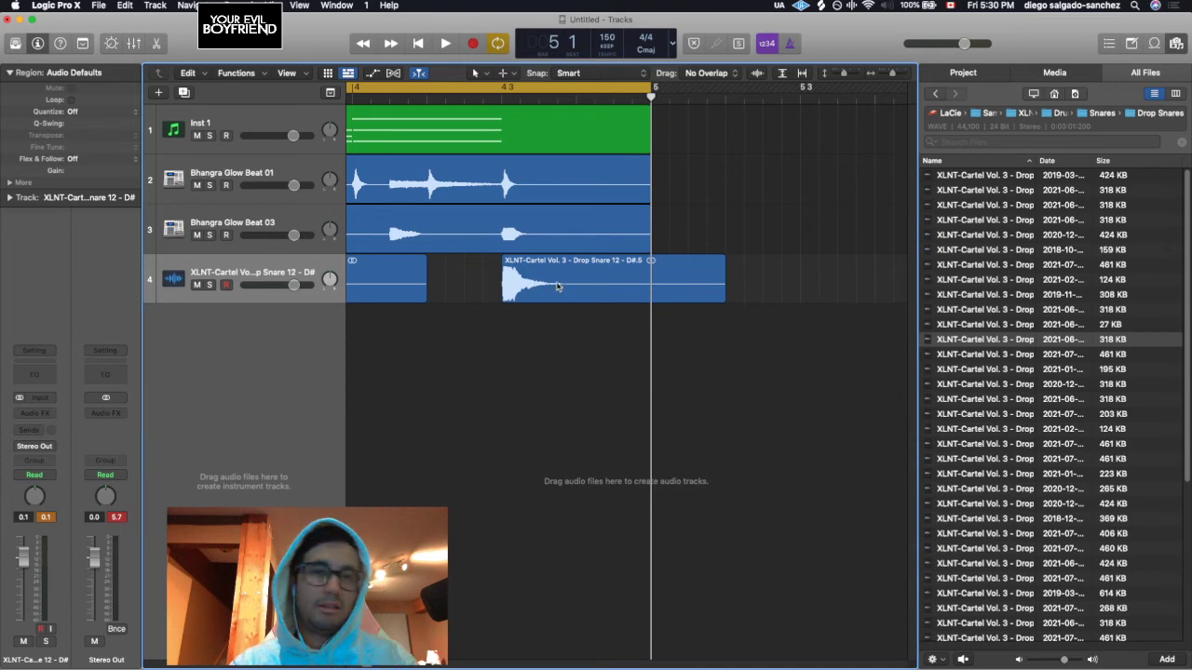
drag(716, 291, 651, 292)
key(super+Left)
key(super+Left)
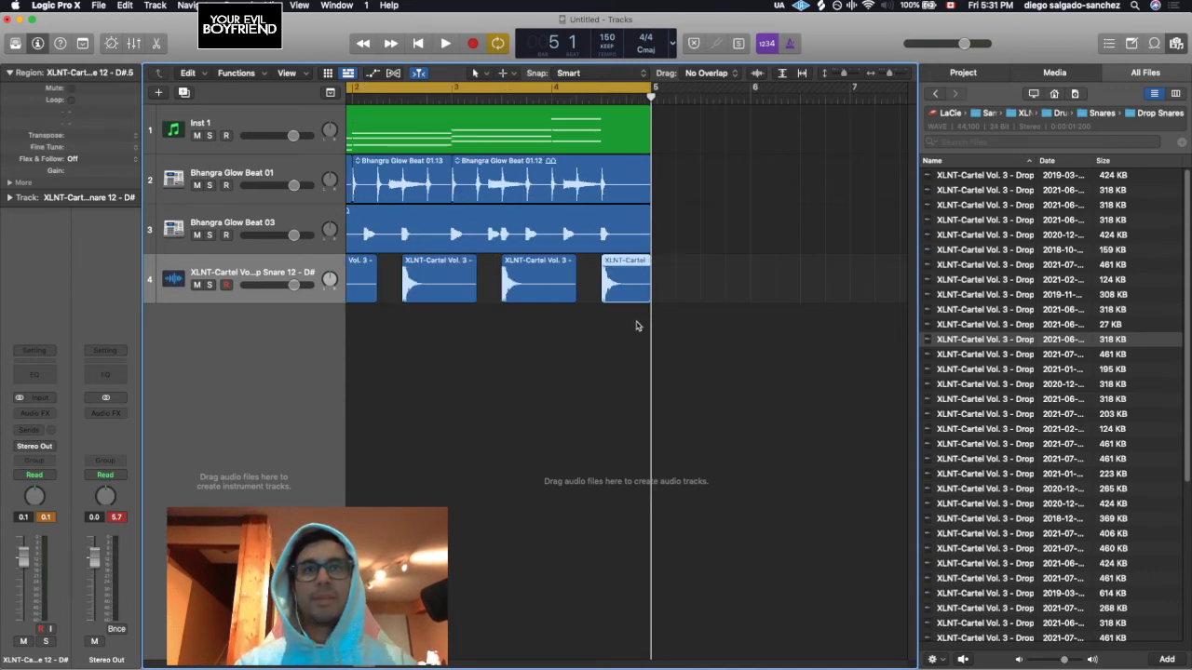
scroll(585, 365, right, 5)
scroll(585, 365, left, 8)
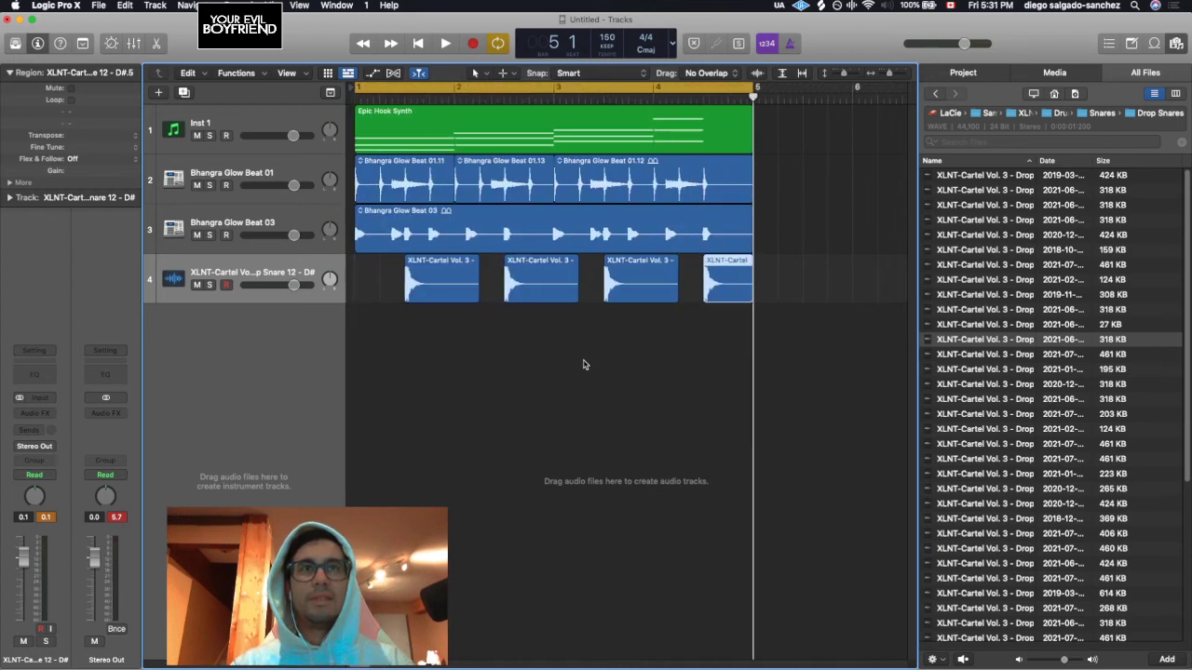
key(super+Up)
key(super+Up)
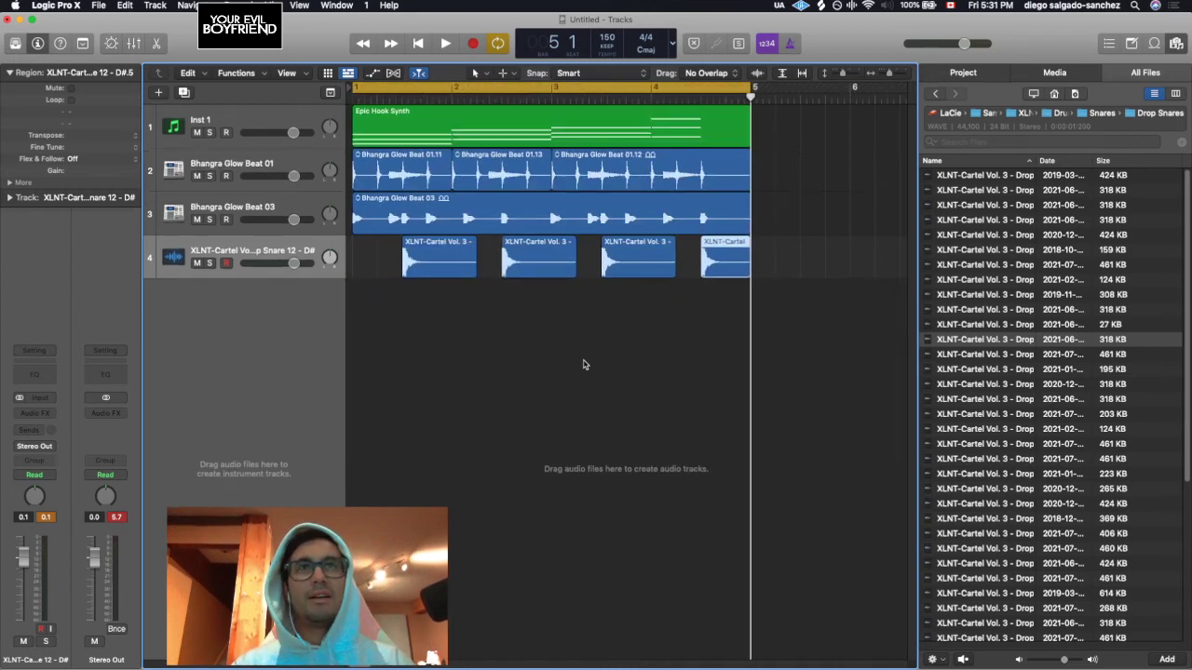
key(super+Left)
key(super+Left)
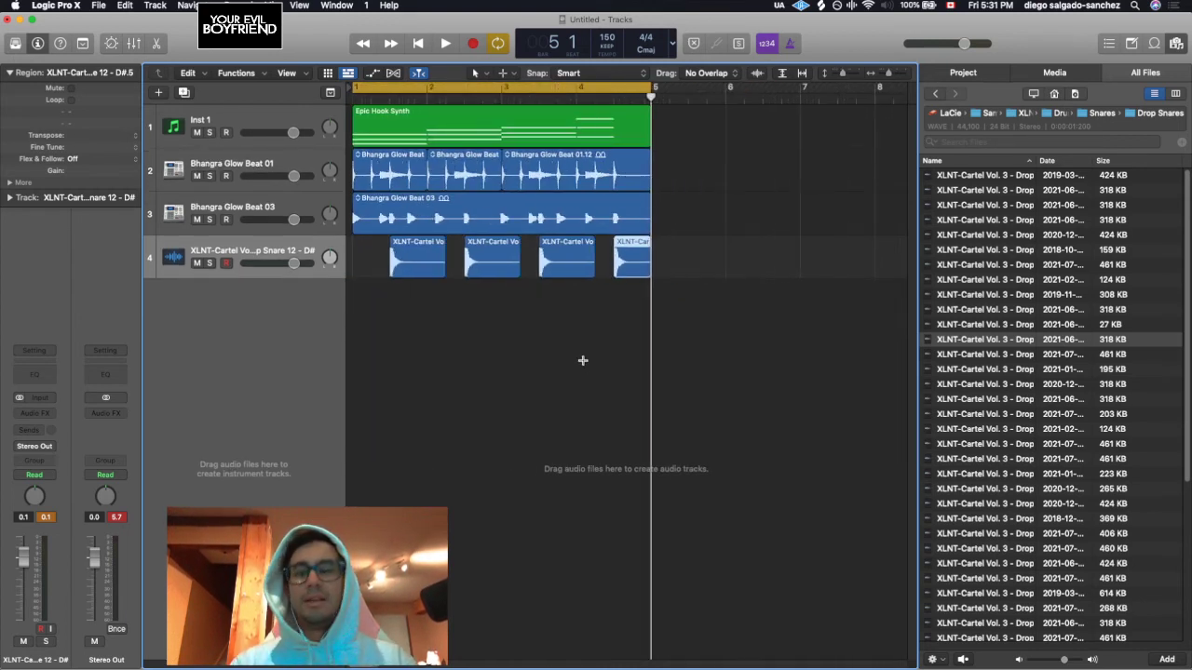
key(super+Down)
key(super+Down)
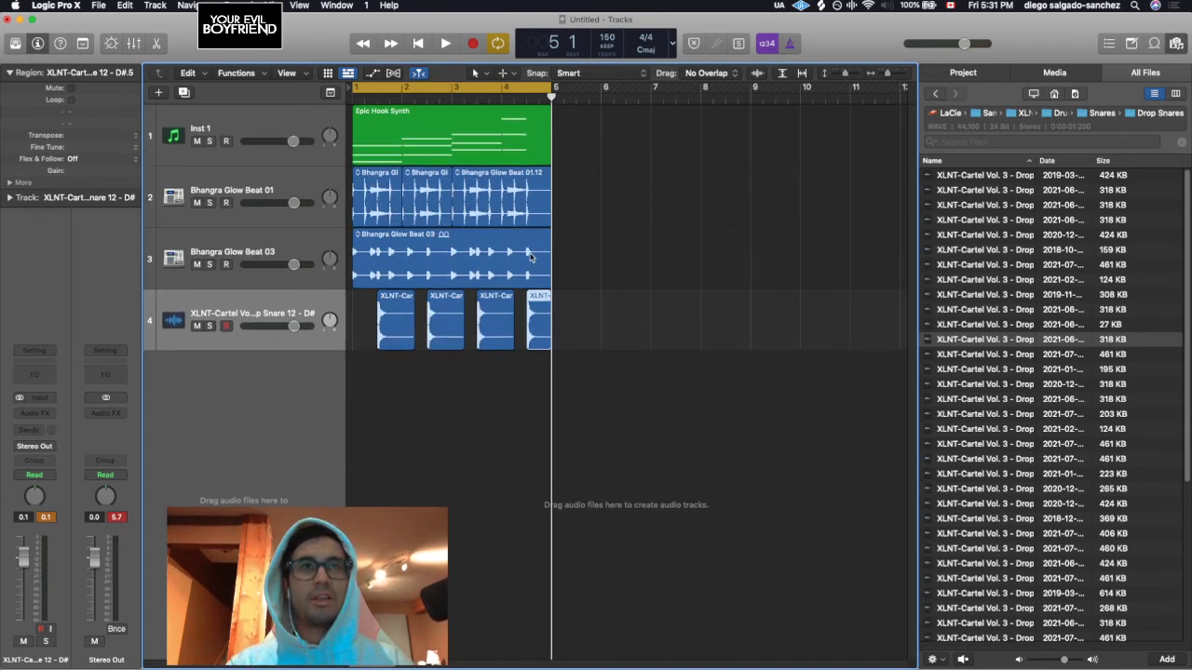
Try placing the Epic Hook Synth region at bar 5 and undo it.
click(431, 137)
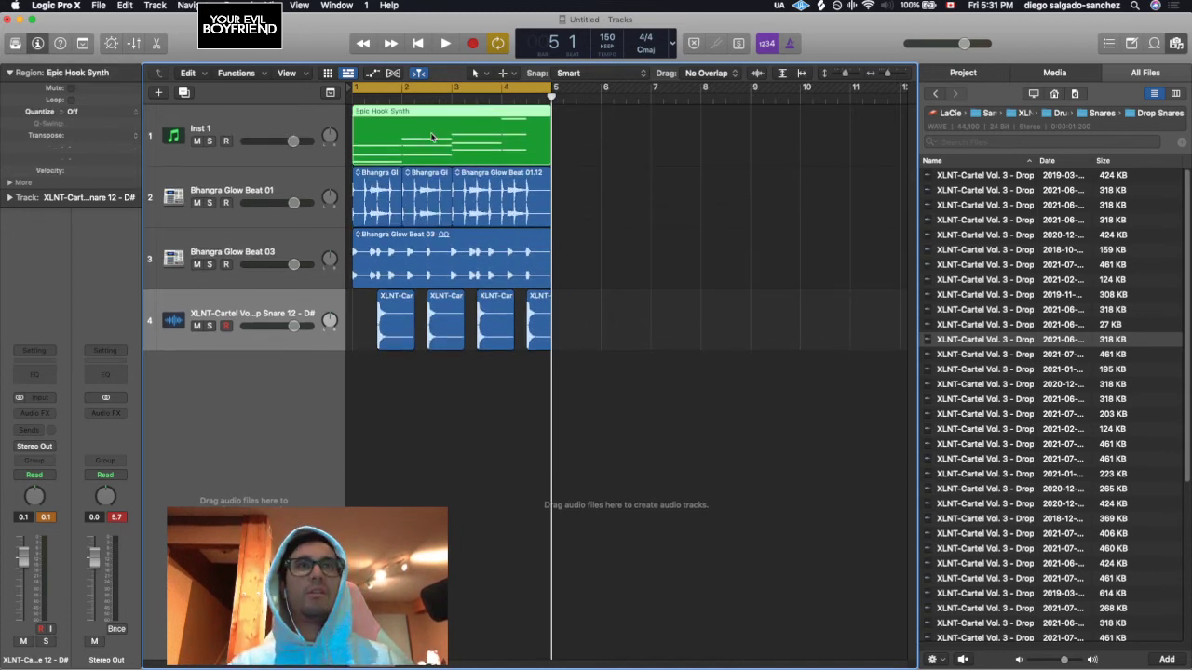
drag(431, 137, 634, 165)
key(super+z)
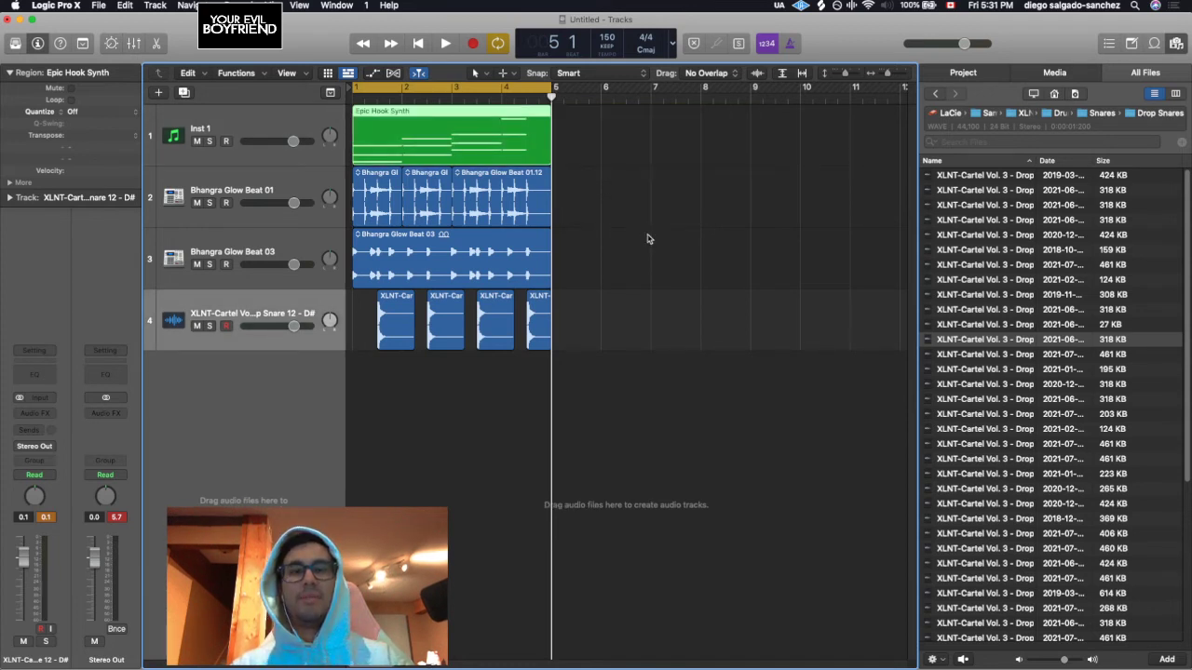
Turn off cycle mode for the four-bar range.
key(c)
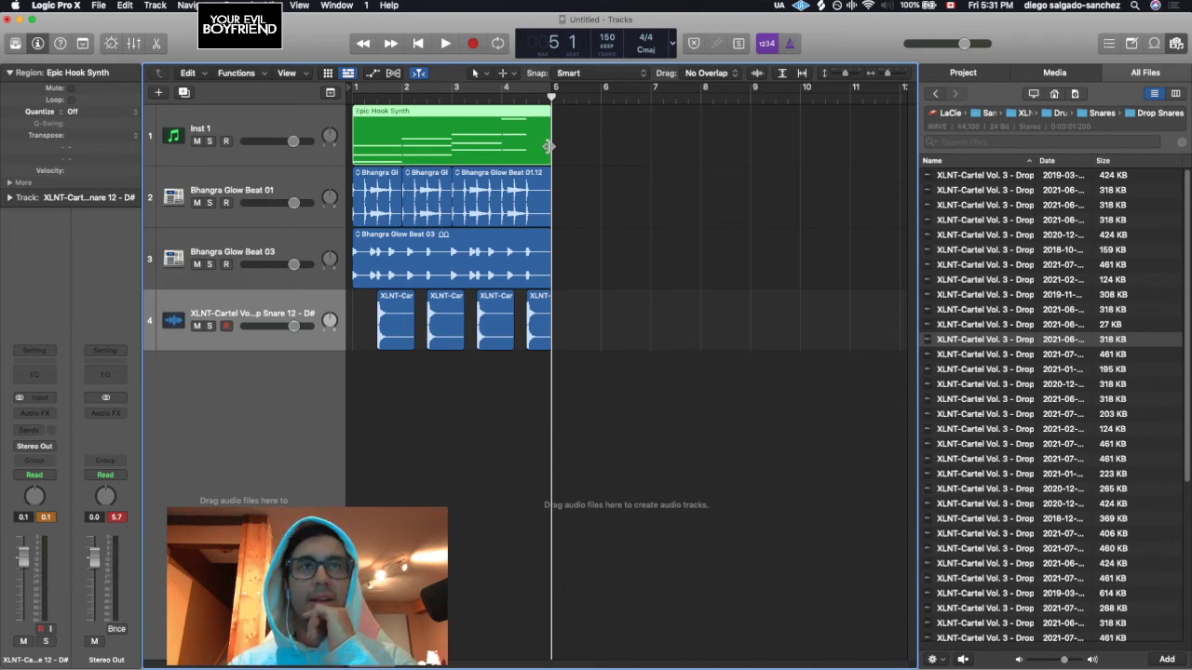
Try extending the Epic Hook Synth region to bar 9, check it in the Piano Roll and shorten it back to bar 5.
drag(548, 146, 747, 148)
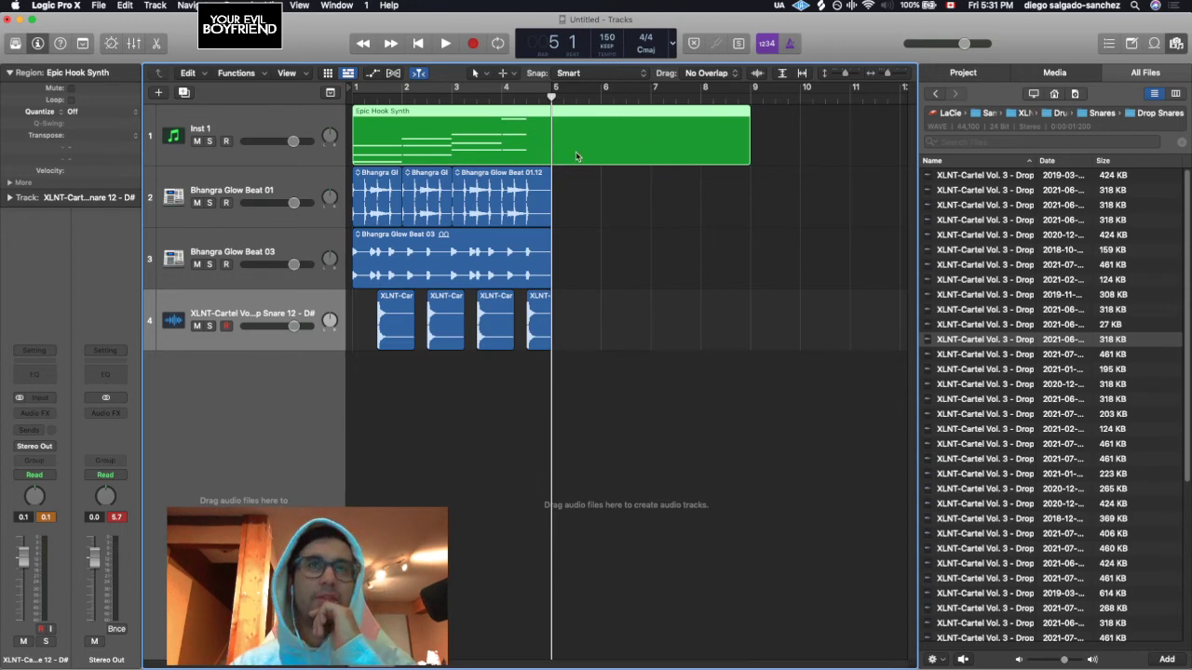
double_click(492, 142)
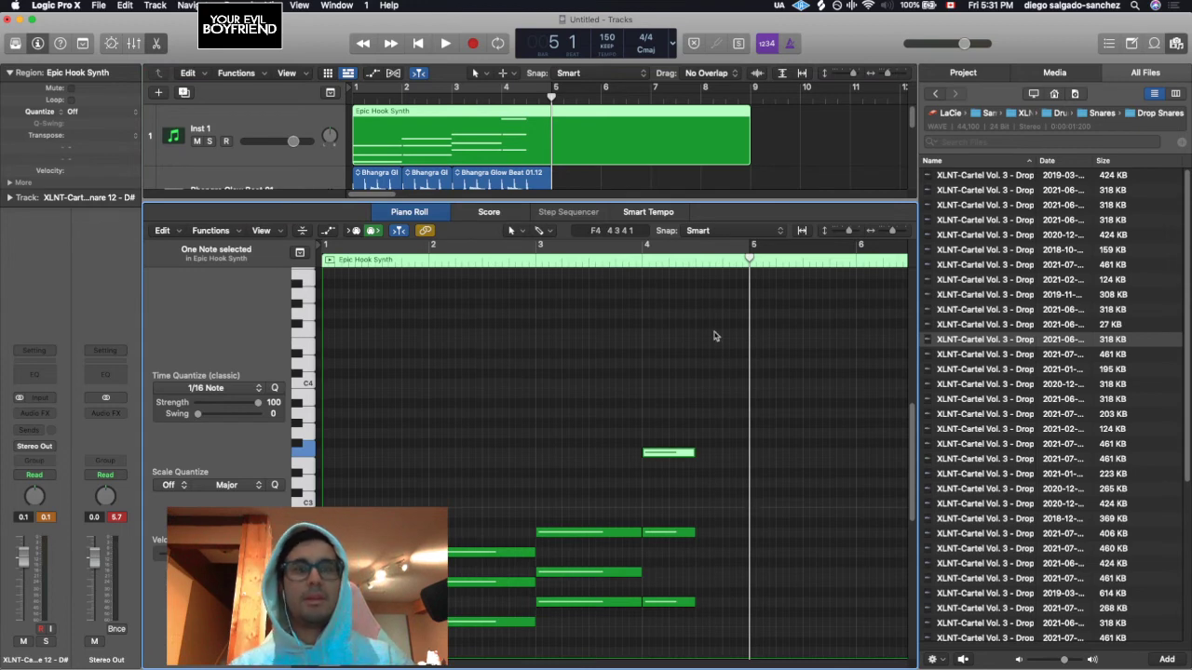
key(x)
key(x)
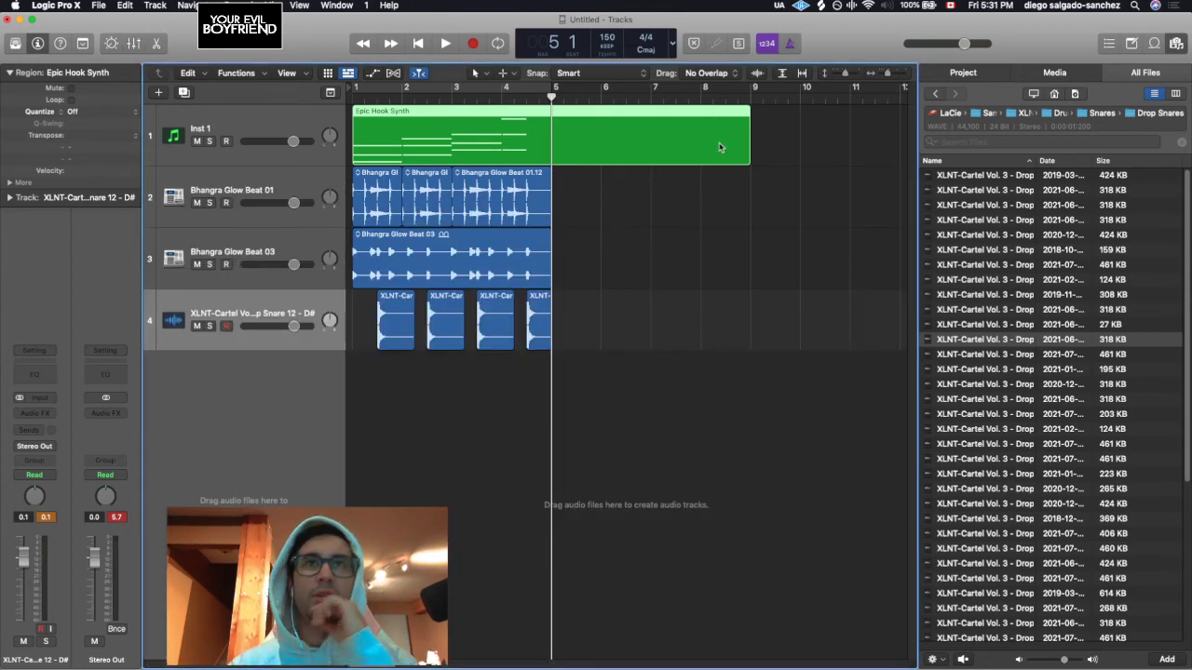
drag(748, 147, 551, 153)
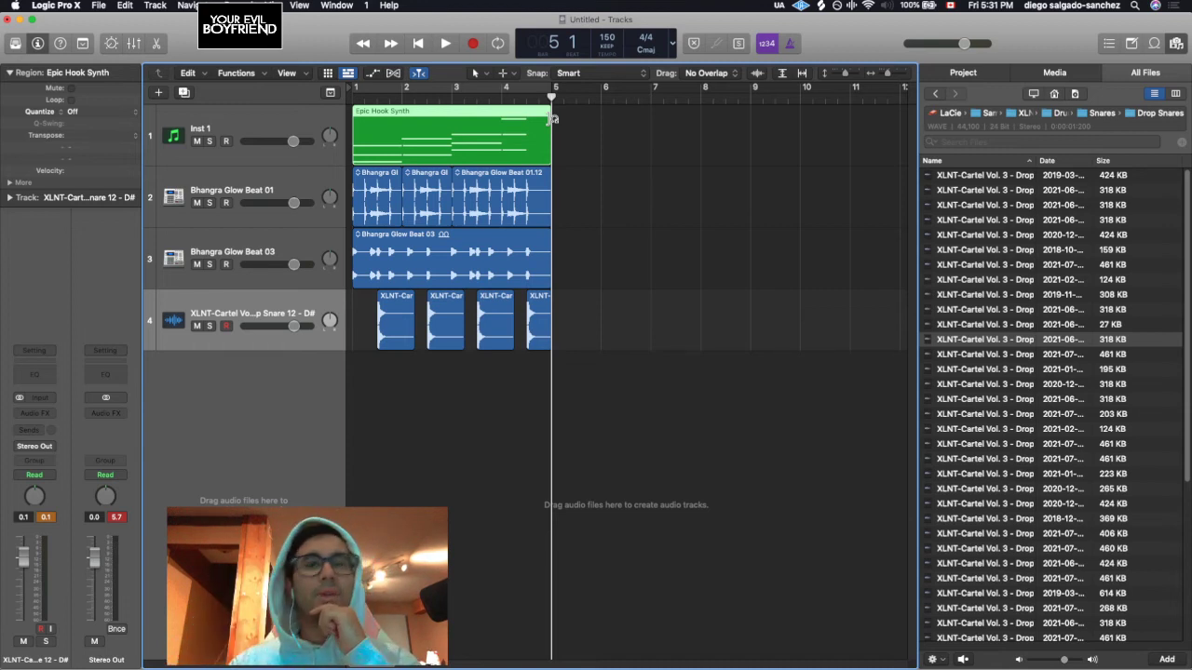
Loop the Epic Hook Synth region out to bar 9 and play the repeated section.
drag(552, 118, 748, 124)
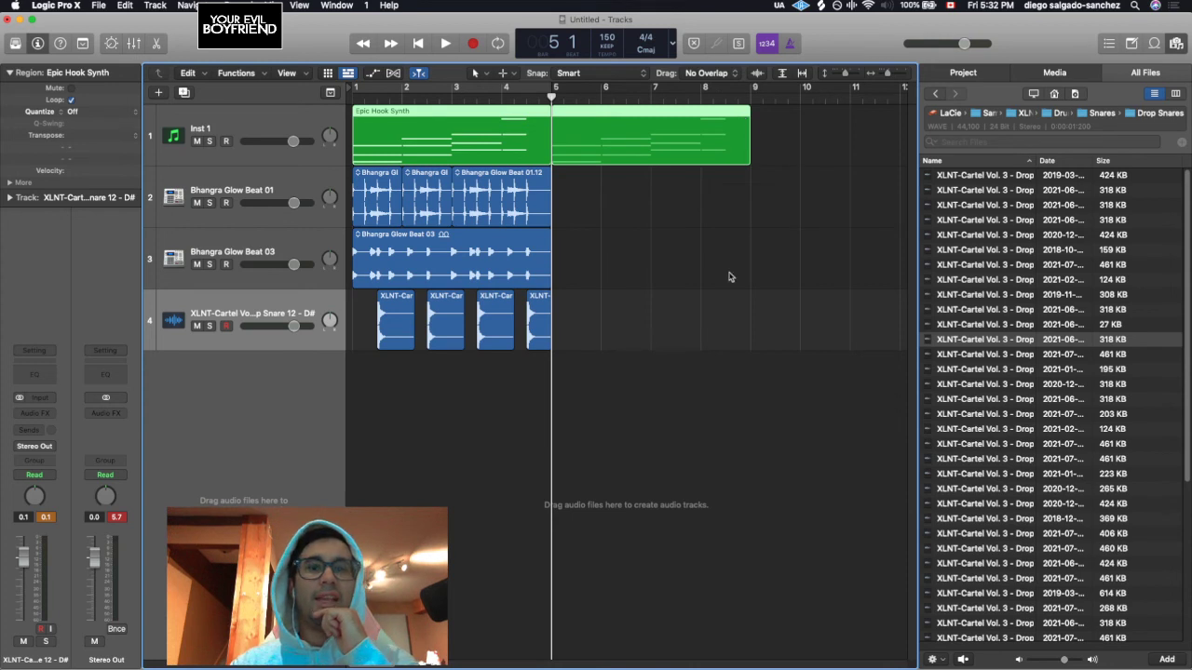
key(space)
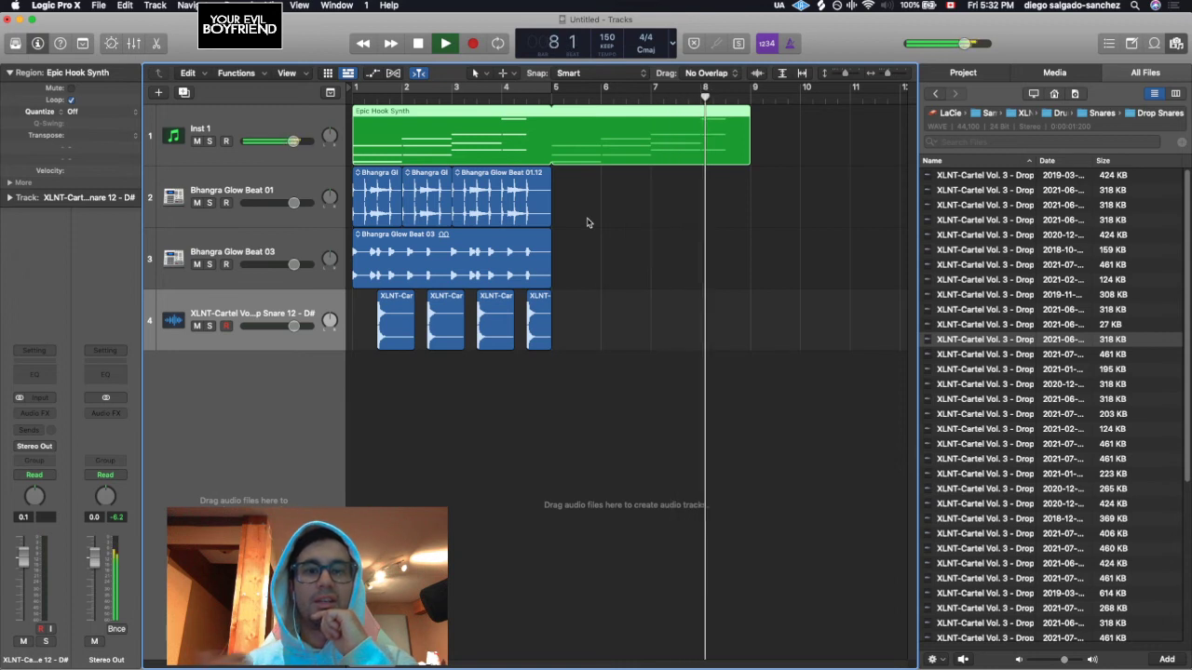
key(space)
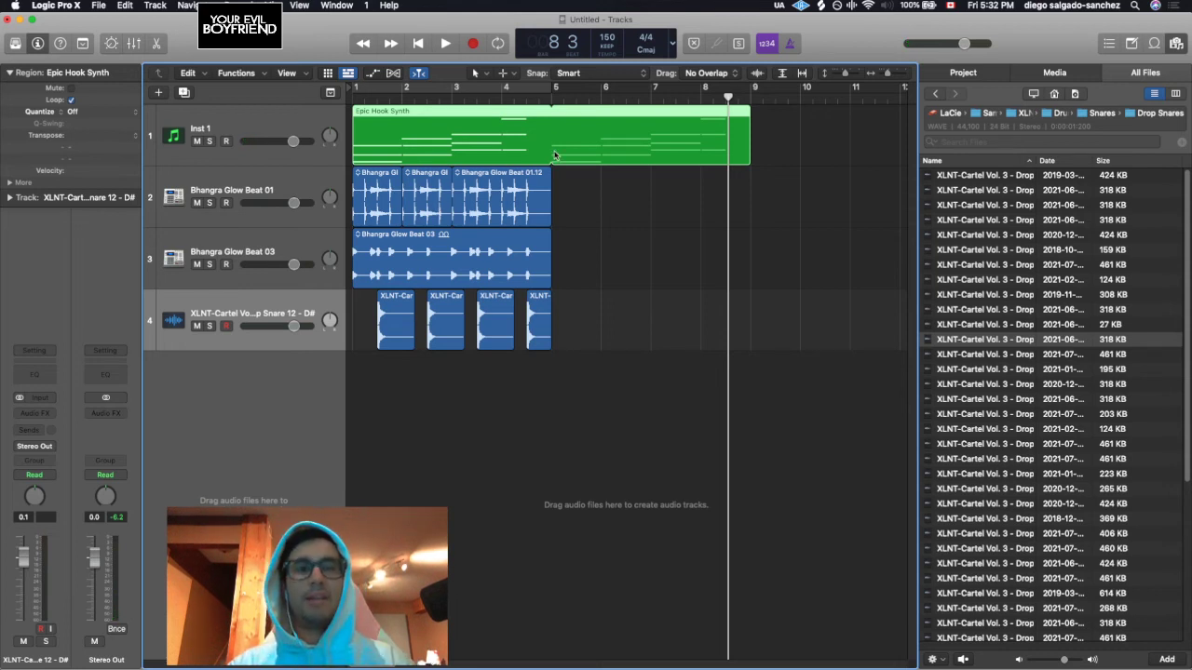
Split the looped Epic Hook Synth at bar 5 with the Scissors tool and open the second region in the Piano Roll.
key(t)
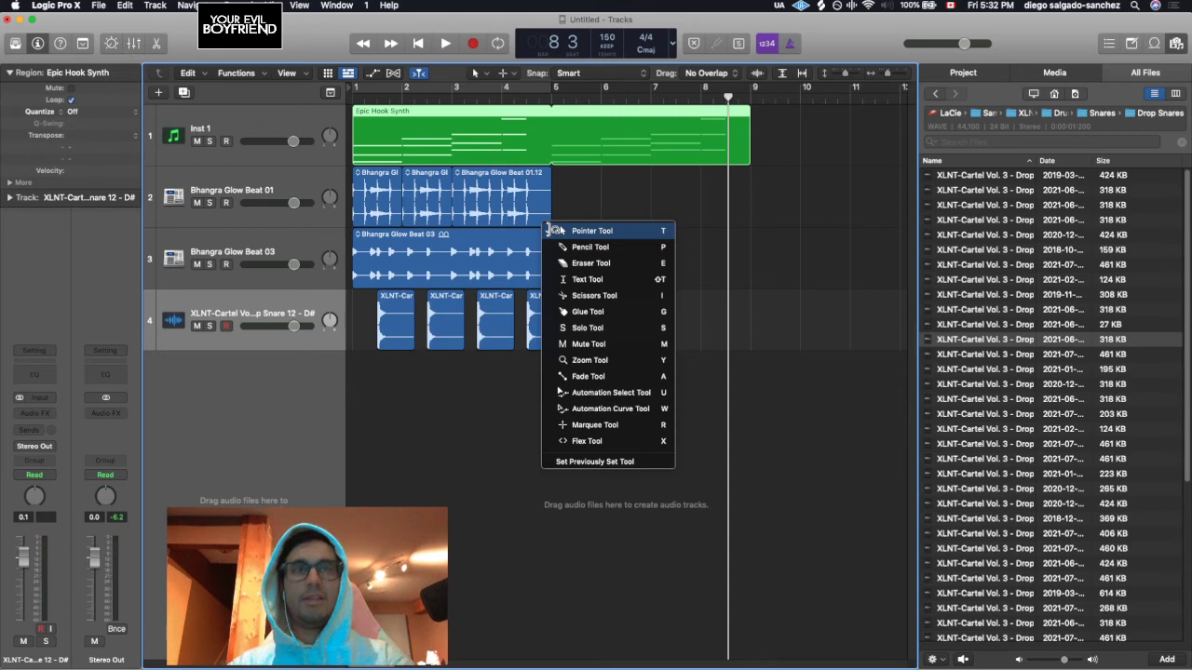
key(i)
click(550, 143)
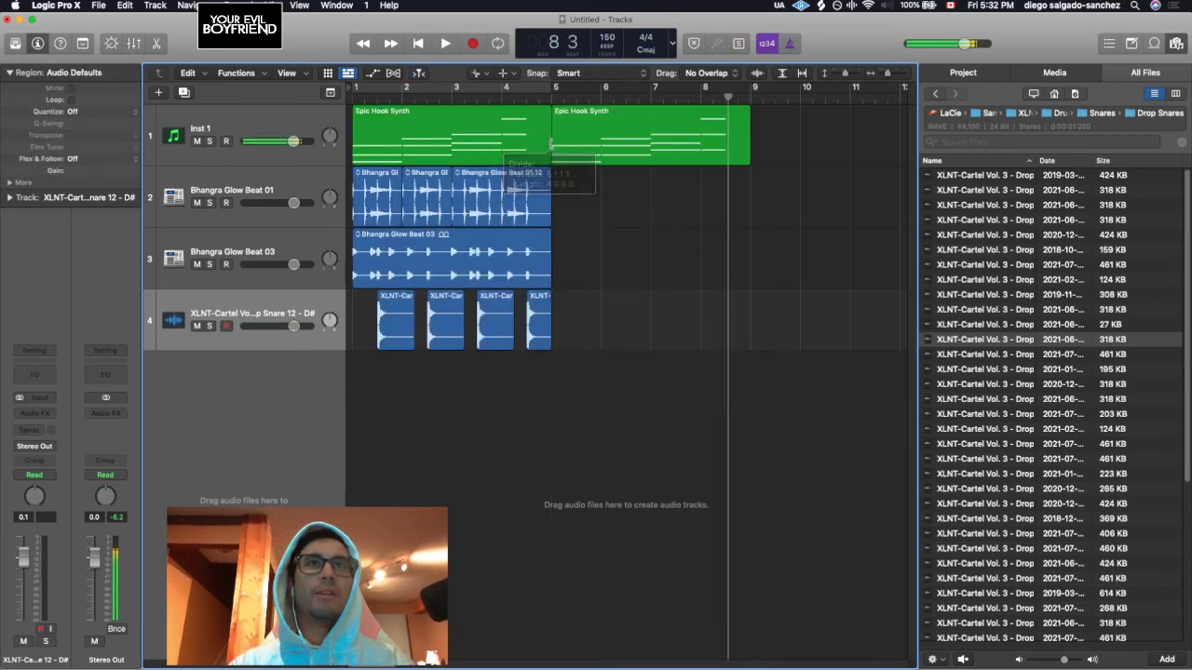
key(t)
key(t)
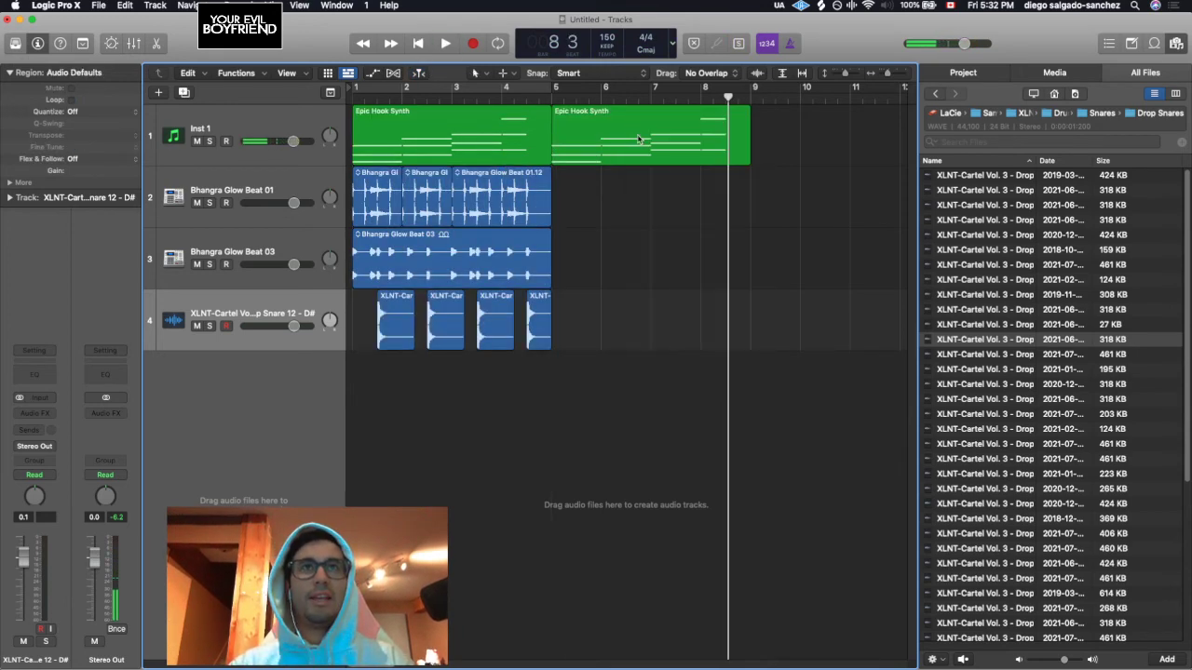
double_click(638, 140)
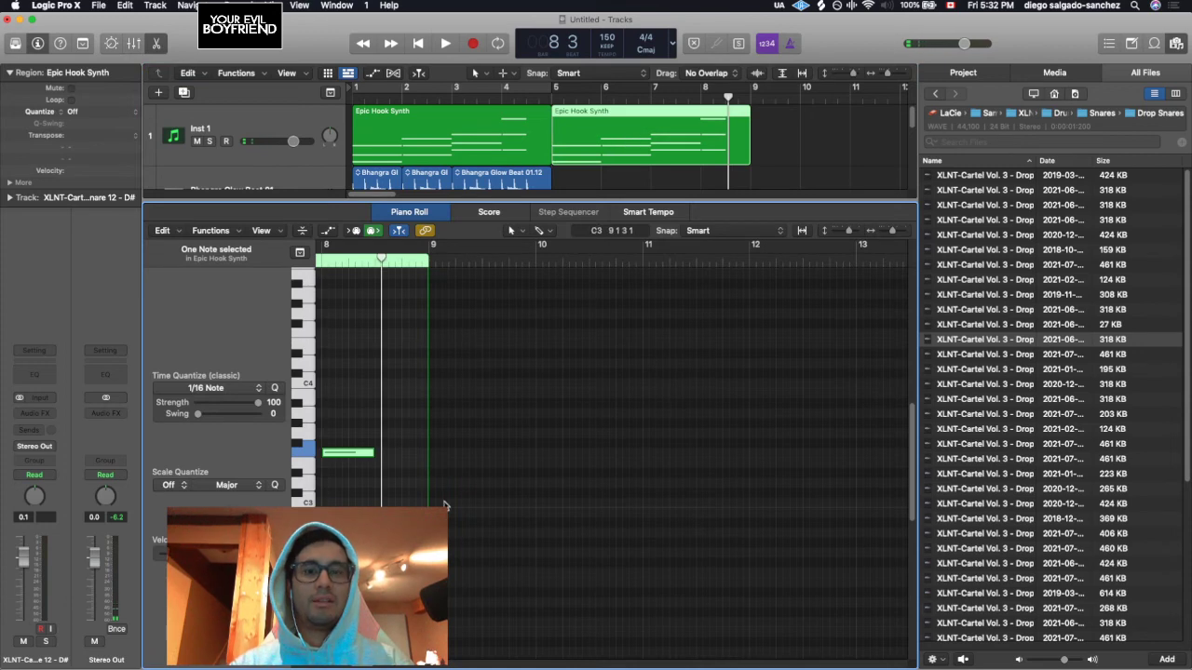
Undo the bar 5 split and raise the F2 note in bar 3 of the looped Epic Hook Synth by one octave.
key(e)
key(super+j)
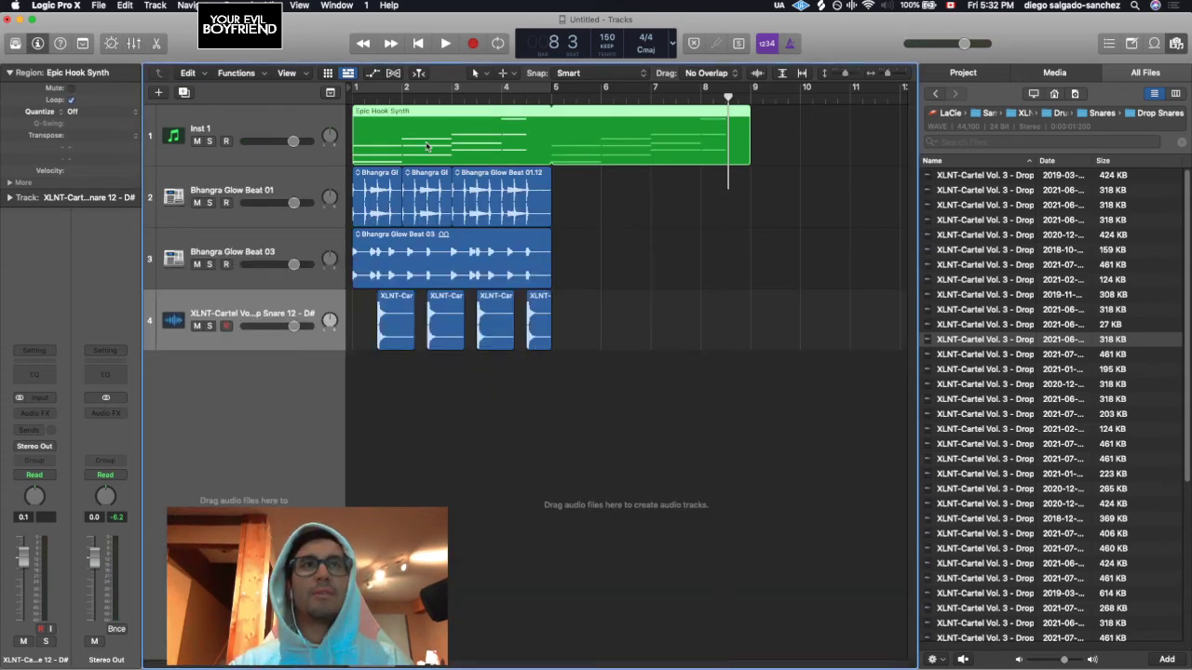
key(e)
scroll(699, 455, left, 2)
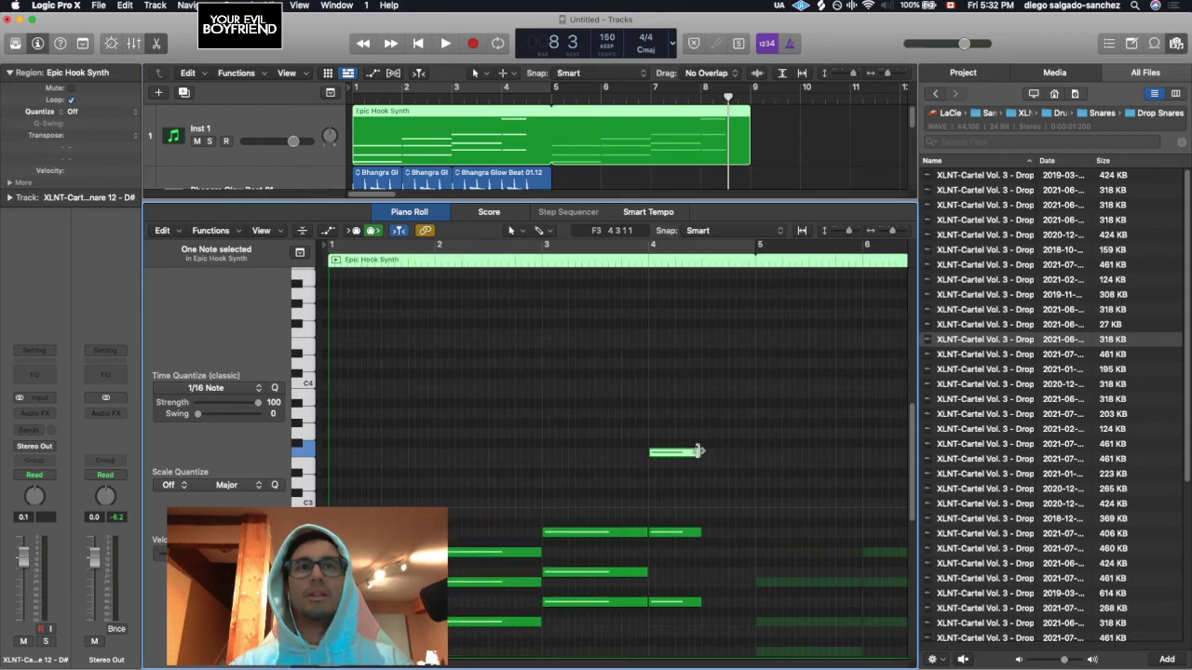
scroll(699, 454, down, 5)
click(575, 411)
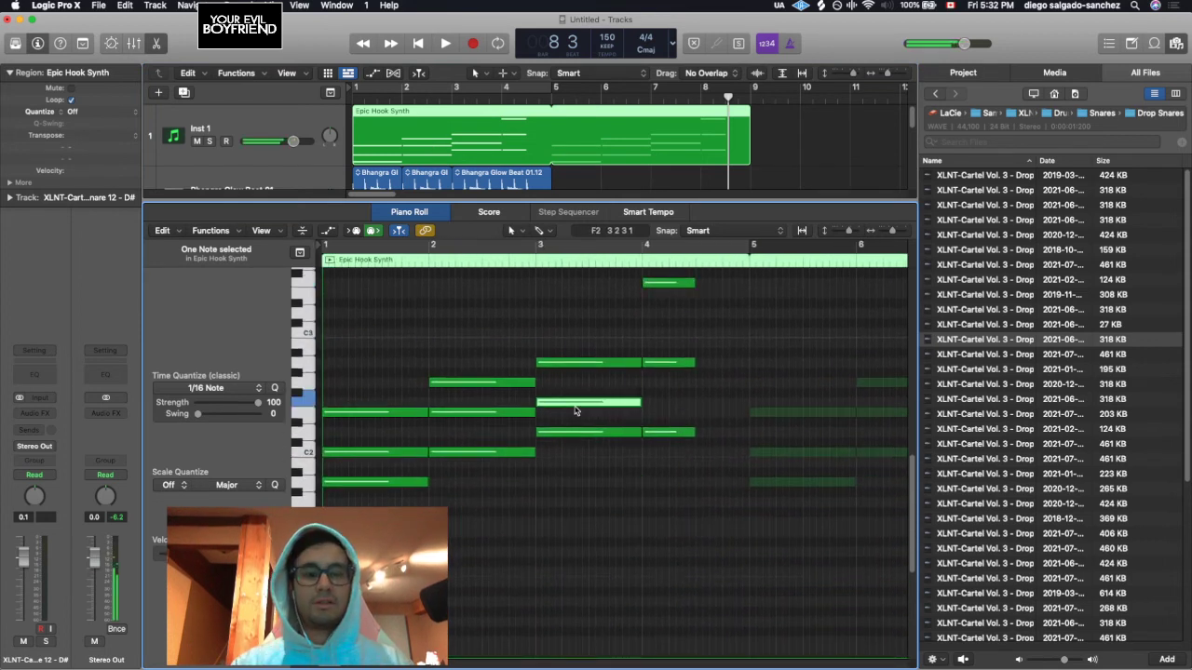
key(shift+alt+Up)
key(e)
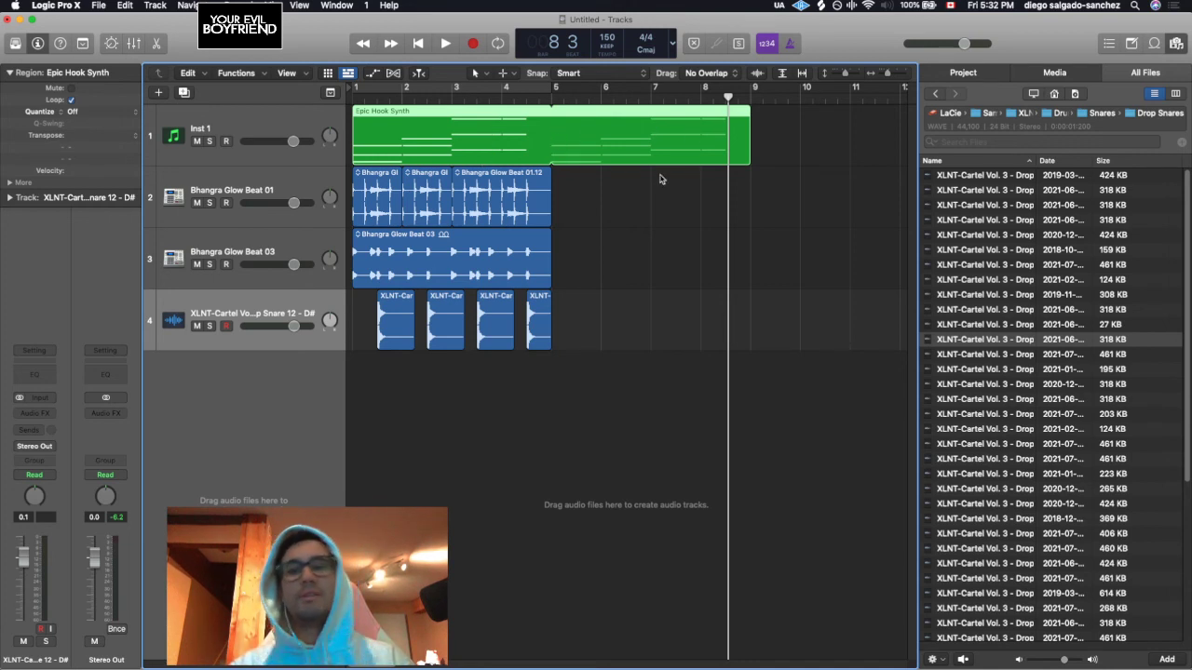
Play the loop from the start into bar 8 with the raised note, and undo the octave change.
key(space)
key(Return)
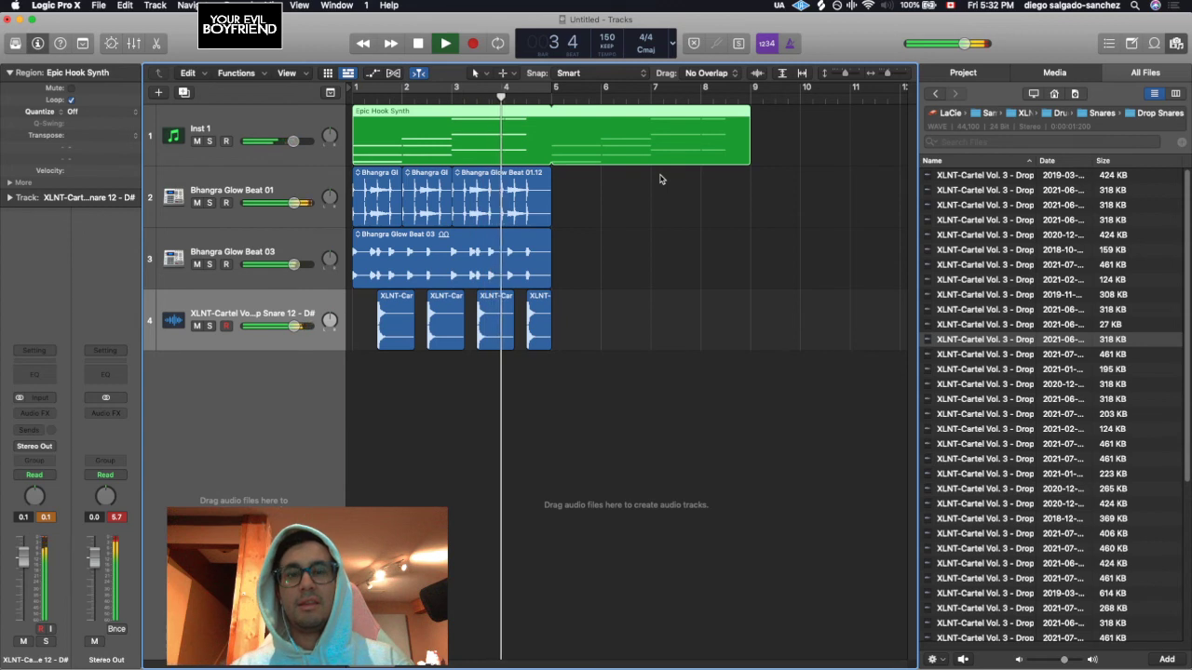
key(space)
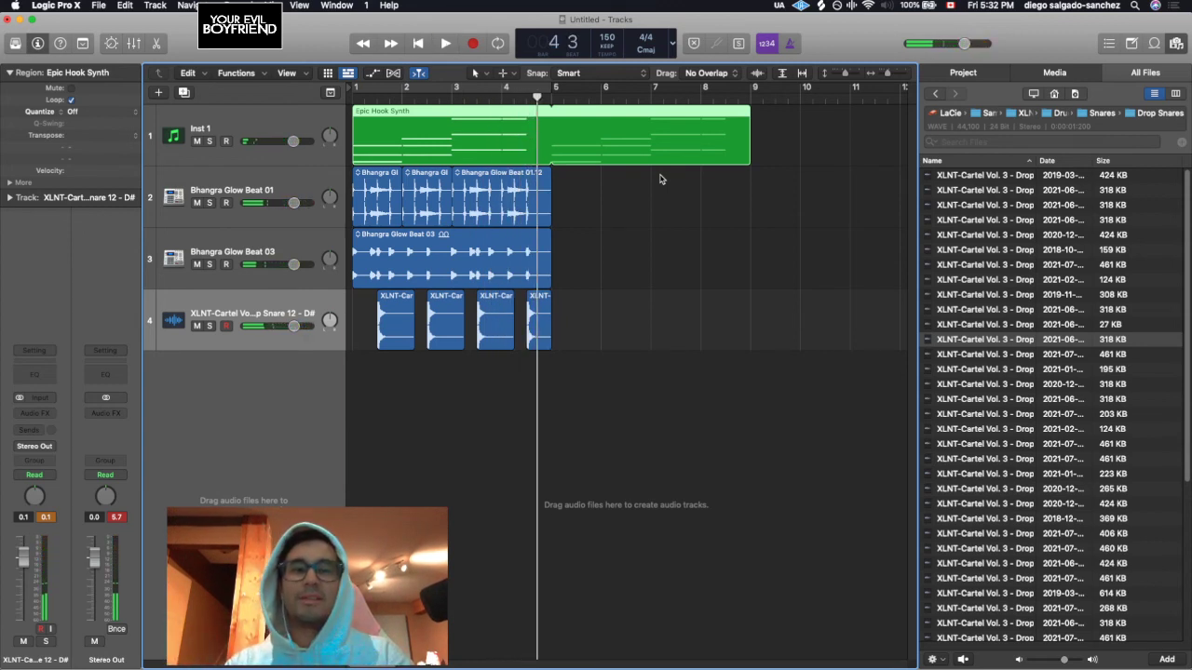
key(space)
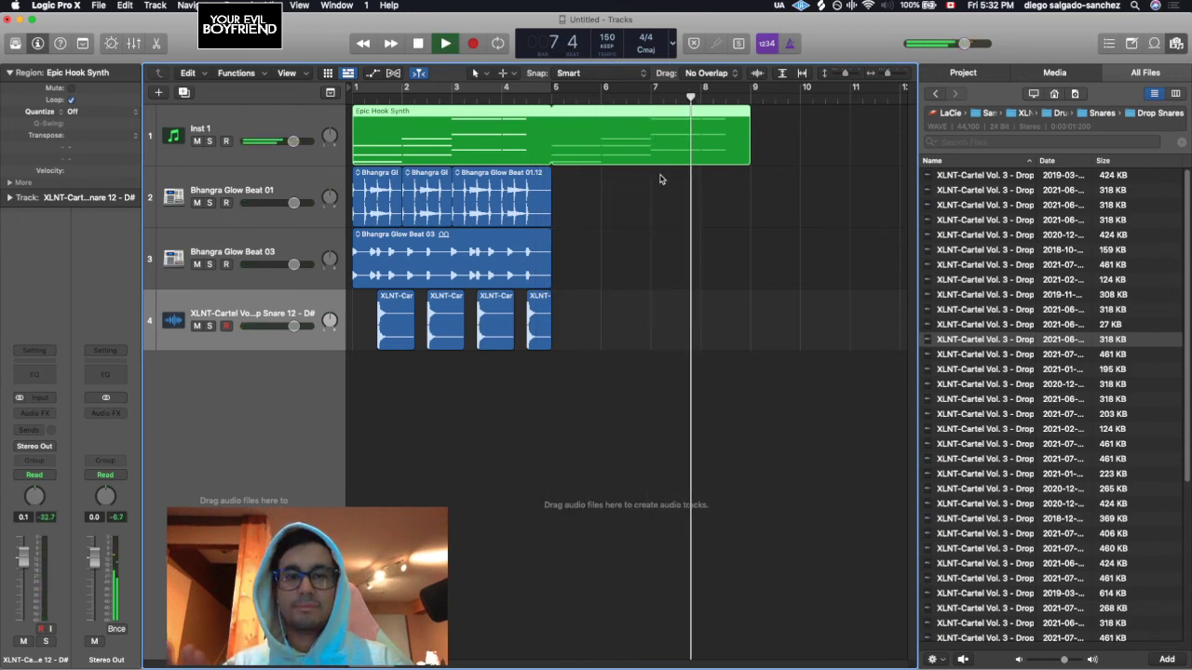
key(space)
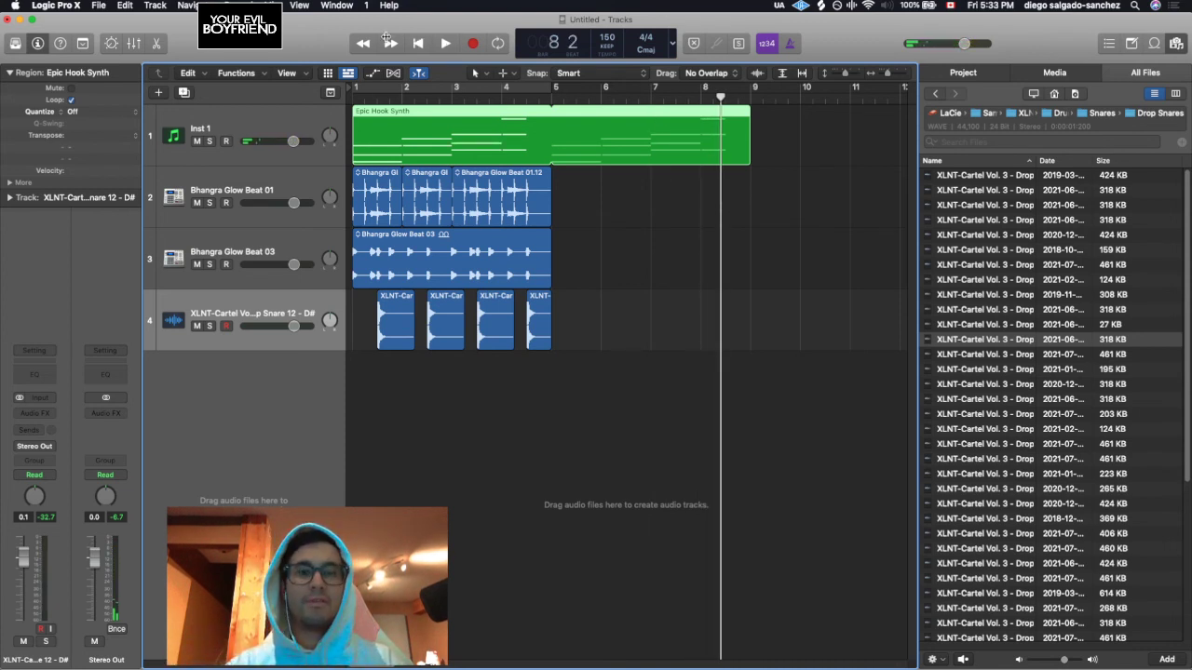
Play the original chord voicing with the drums from bar 1 into bar 4.
click(351, 100)
key(space)
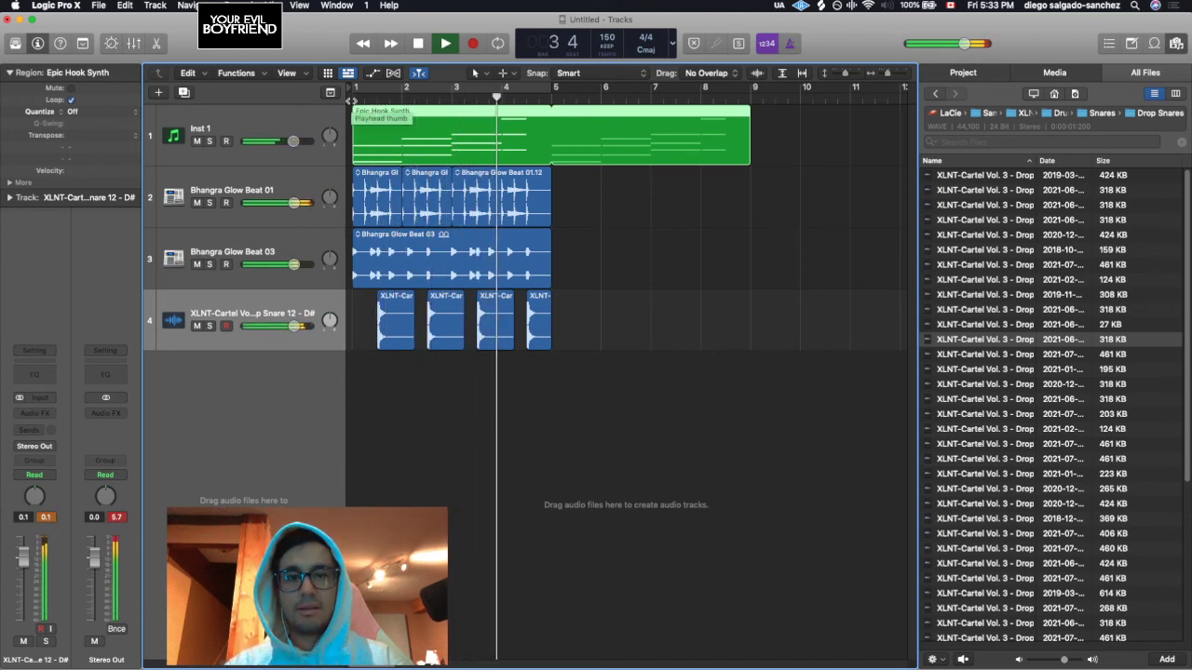
click(441, 43)
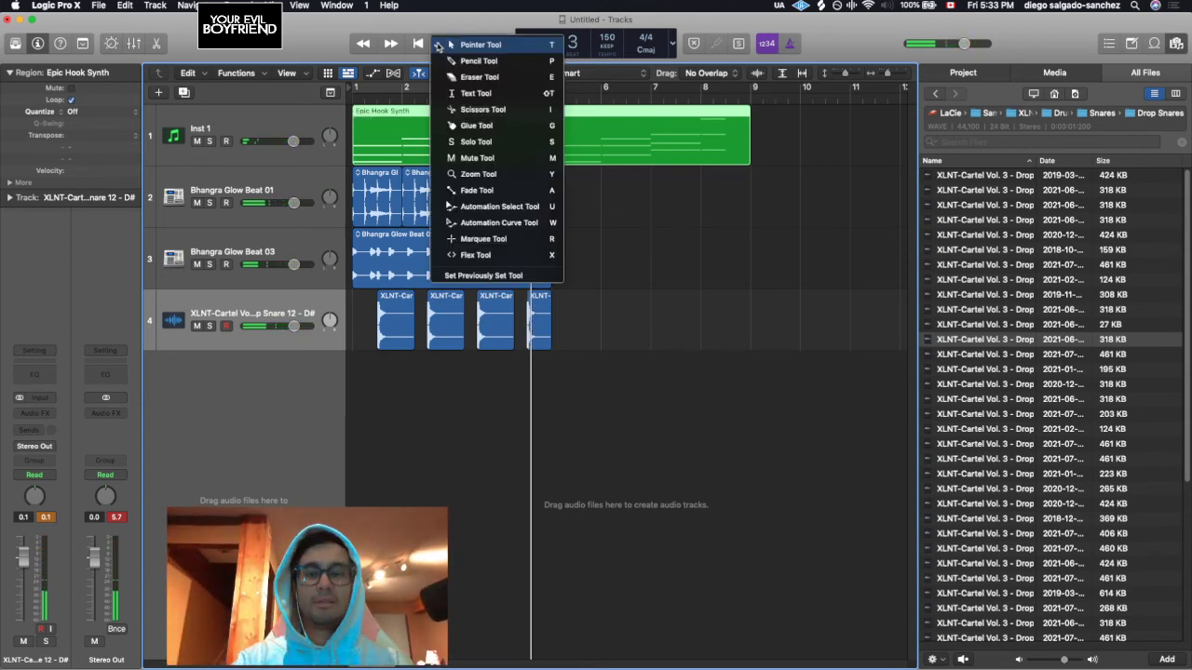
Split the looped Epic Hook Synth at bar 5 and raise the F2 note in bar 7 of the second region by one octave.
click(437, 46)
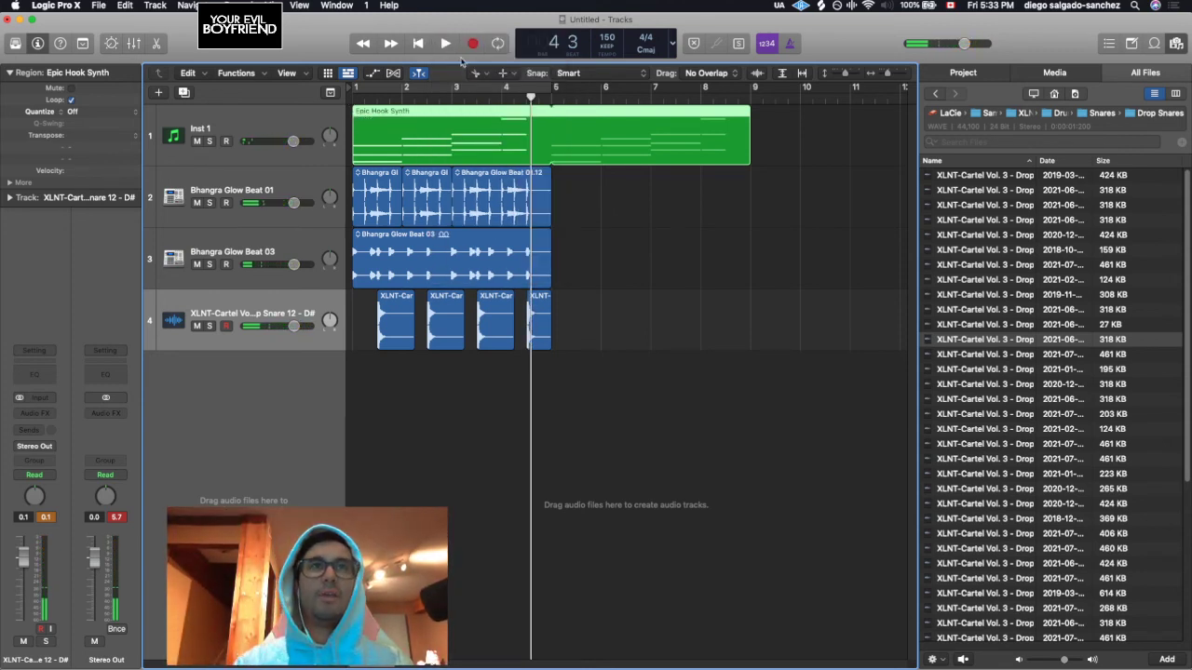
click(554, 131)
double_click(662, 136)
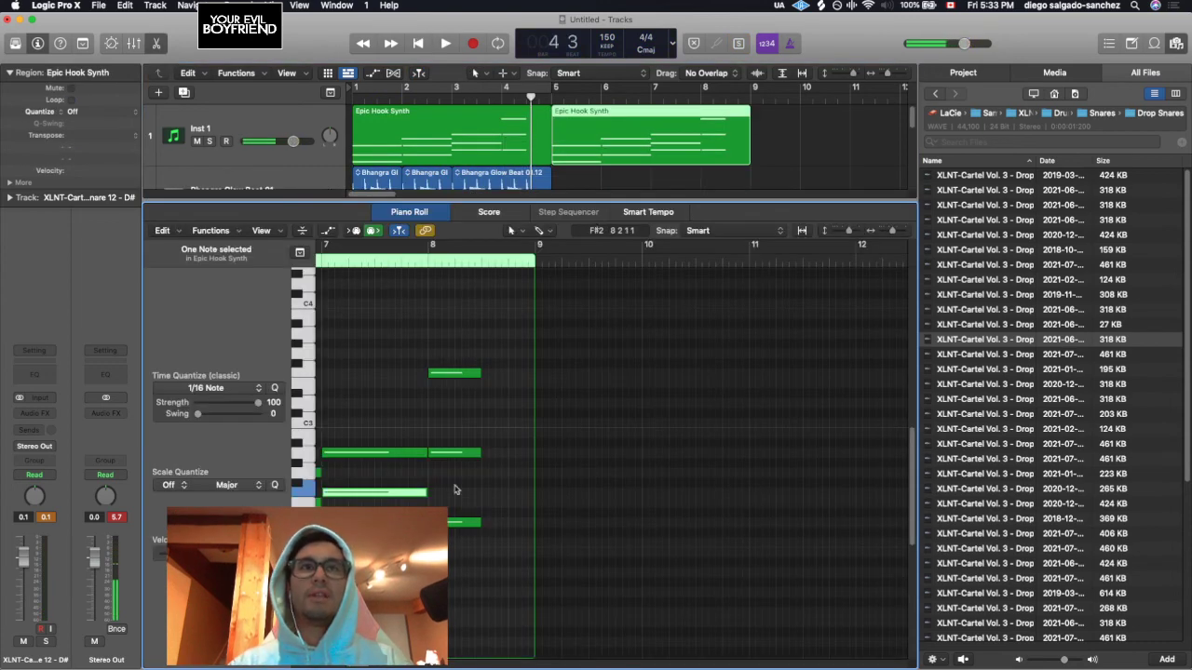
double_click(639, 143)
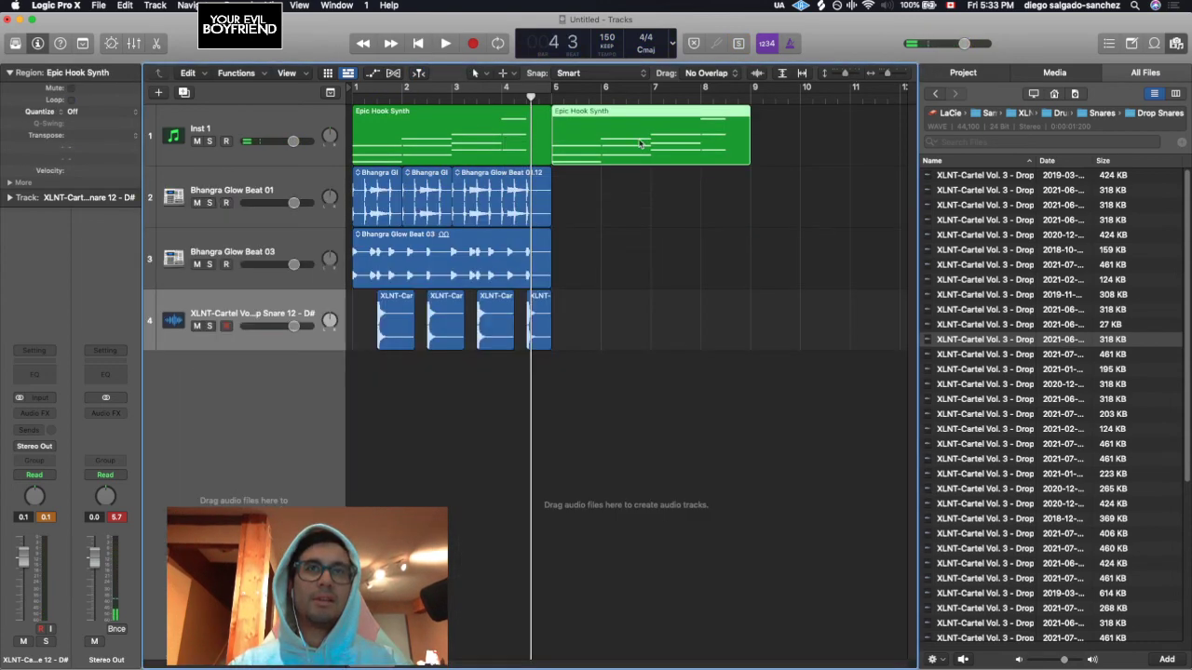
double_click(639, 143)
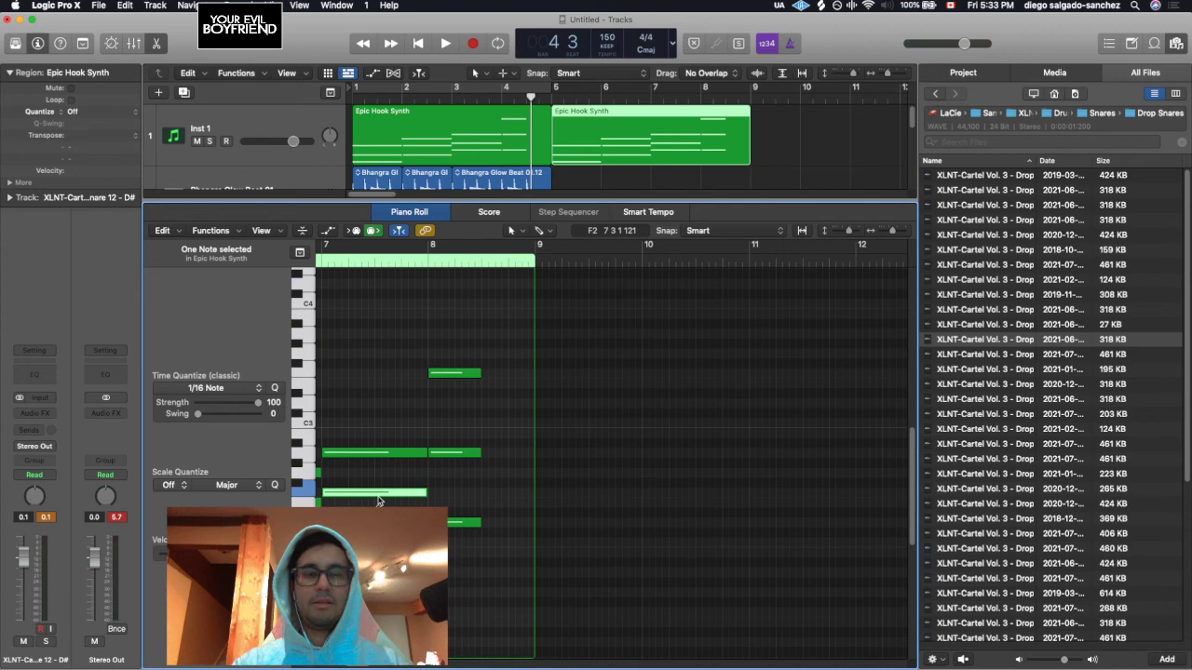
key(alt+shift+Up)
key(p)
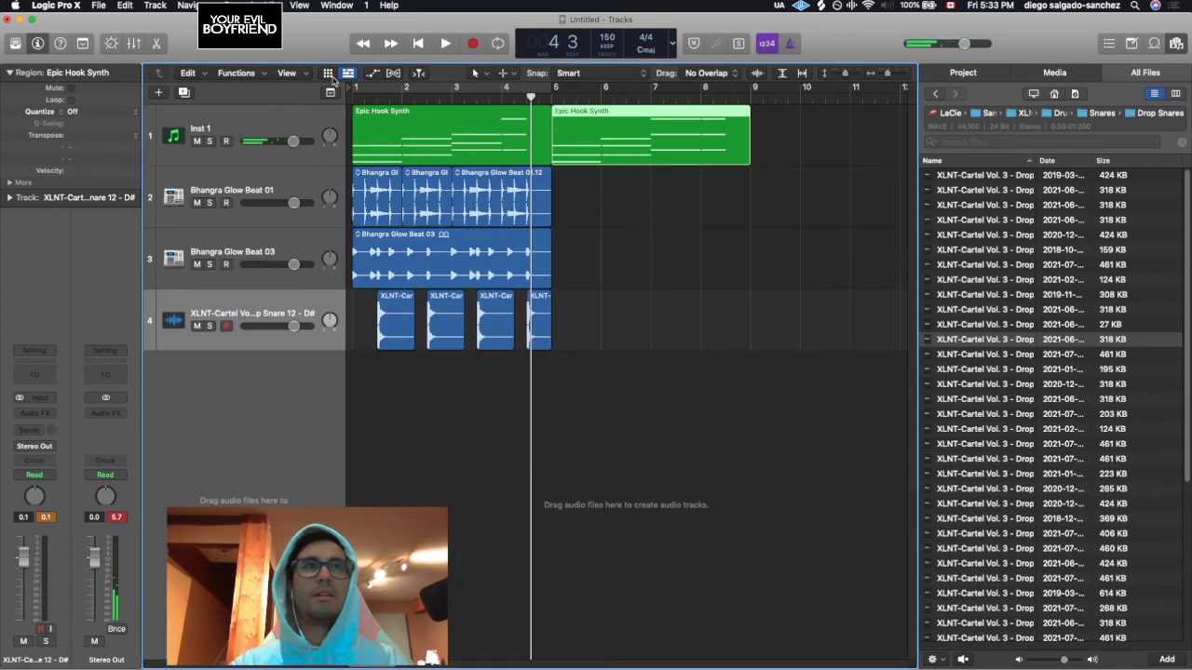
Play the arrangement into bar 8 to hear the varied chord in the second Epic Hook Synth region.
key(space)
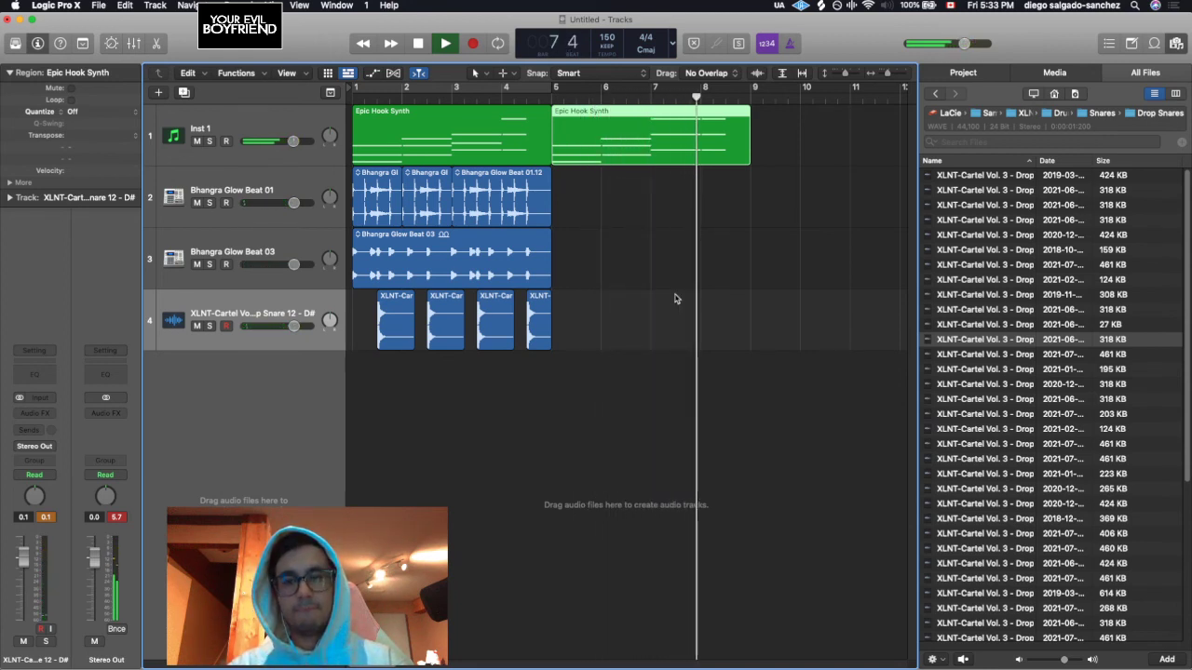
key(space)
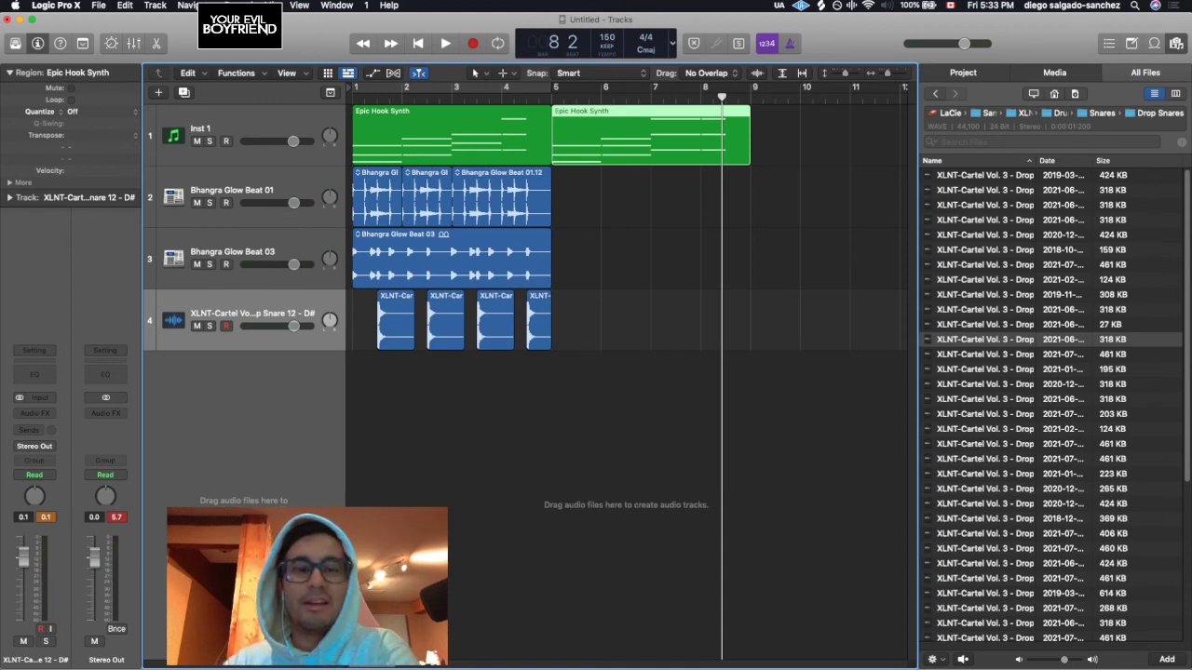
mouse_move(163, 663)
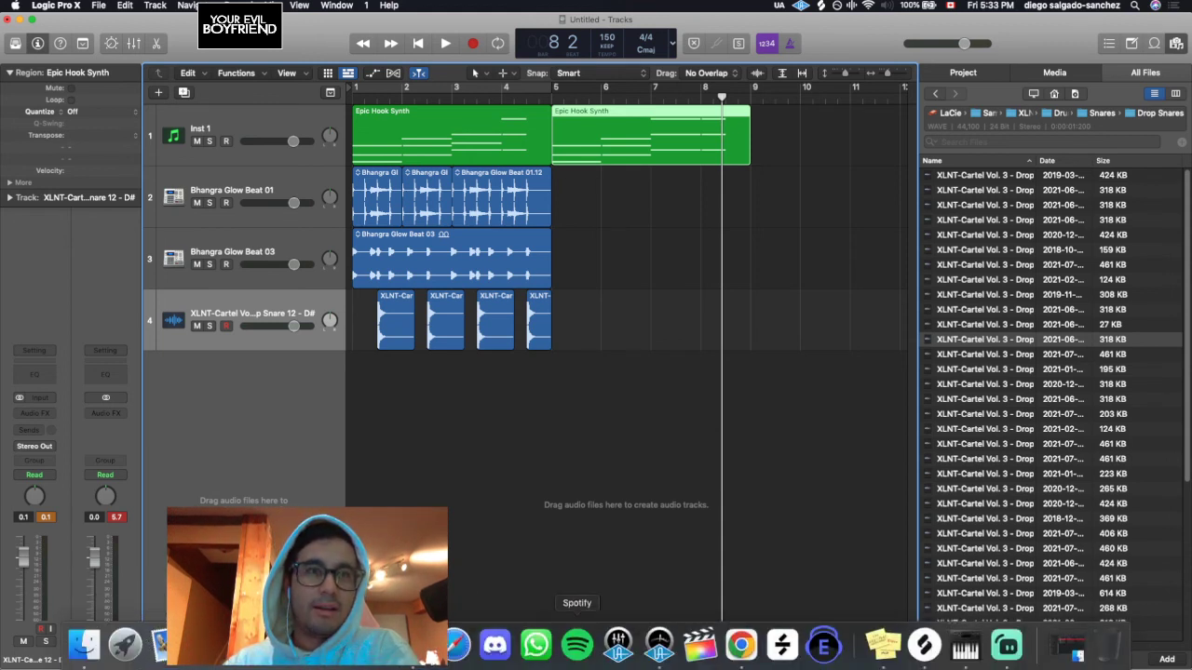